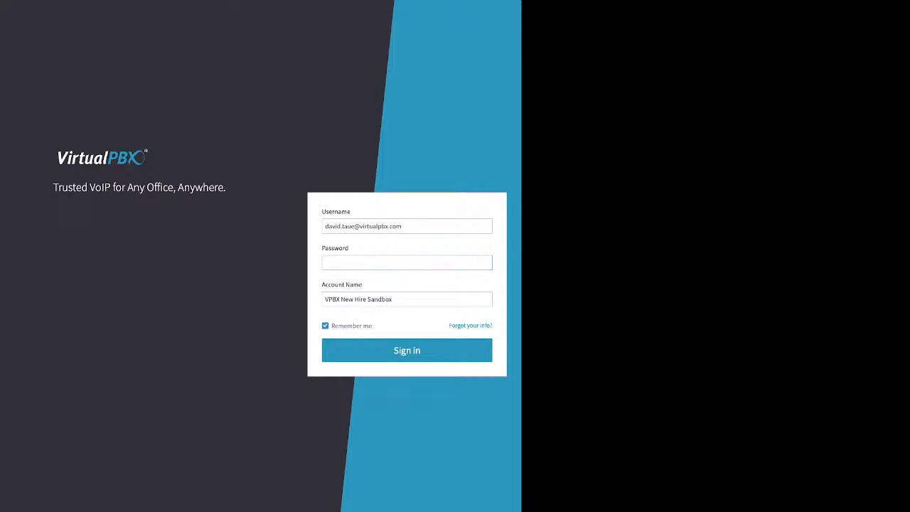
# Review the Username, Password and Account Name fields and the forgotten-info link on the sign-in form
pyautogui.doubleClick(335, 212)
pyautogui.moveTo(349, 248); pyautogui.dragTo(322, 248)
pyautogui.moveTo(363, 285); pyautogui.dragTo(322, 284)
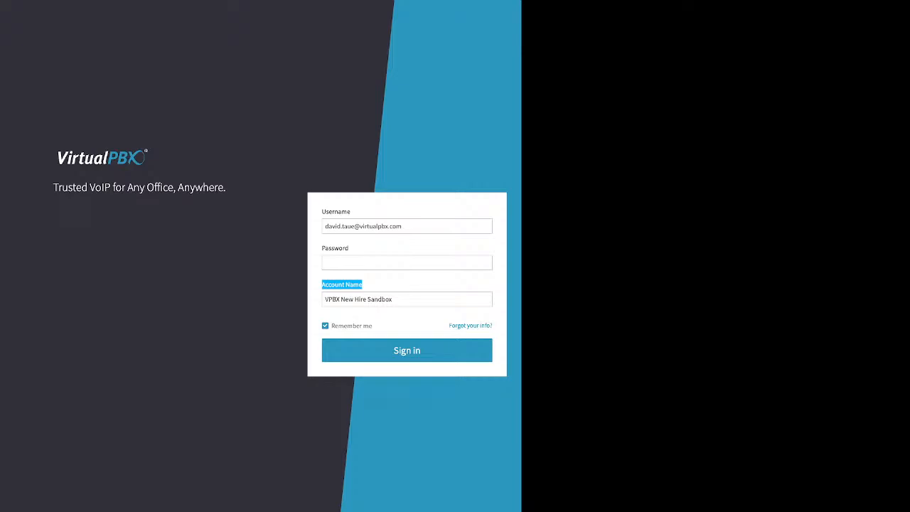
pyautogui.click(384, 285)
pyautogui.moveTo(449, 325); pyautogui.dragTo(494, 326)
pyautogui.click(497, 326)
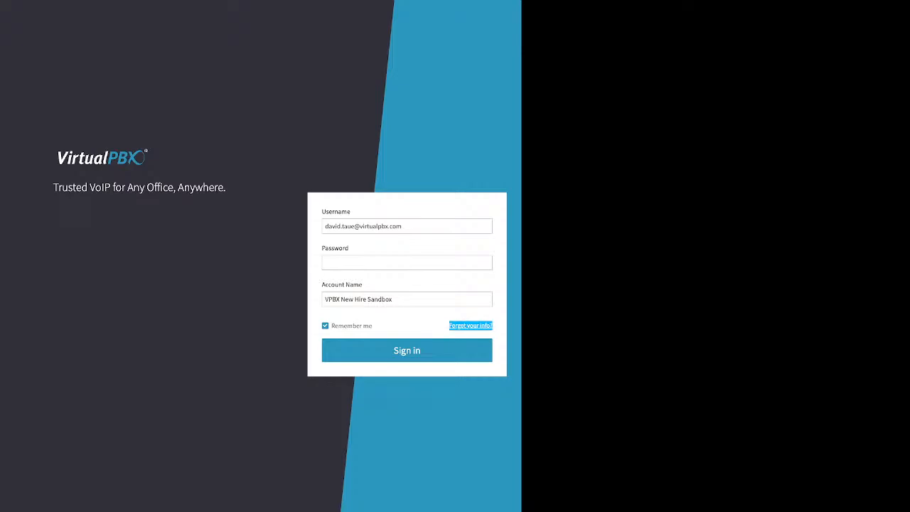
# Open the password recovery form, review its email/username and account name or phone number requirements, and return to the sign-in form
pyautogui.click(475, 326)
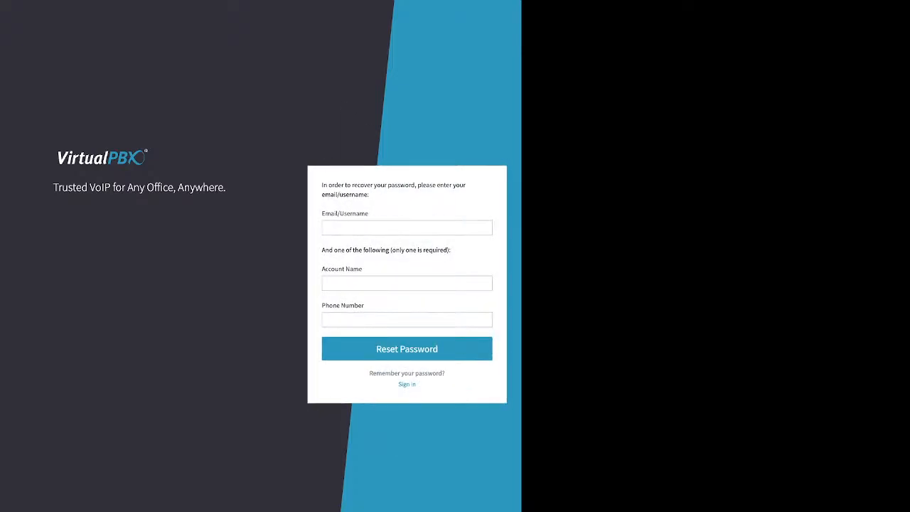
pyautogui.moveTo(322, 214); pyautogui.dragTo(365, 213)
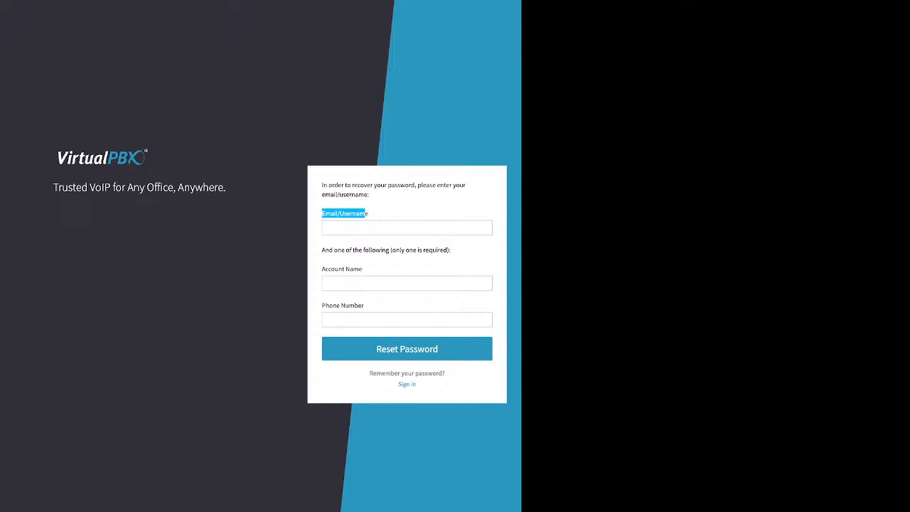
pyautogui.click(365, 213)
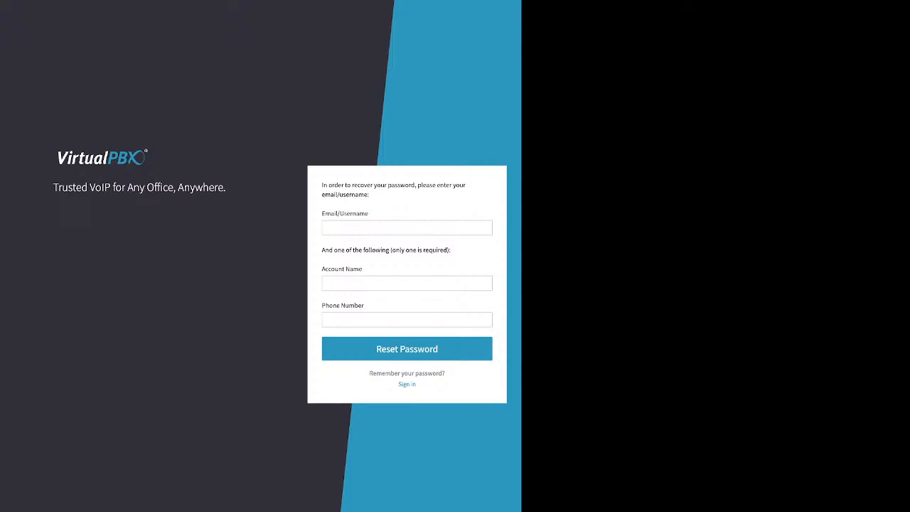
pyautogui.moveTo(322, 250); pyautogui.dragTo(451, 249)
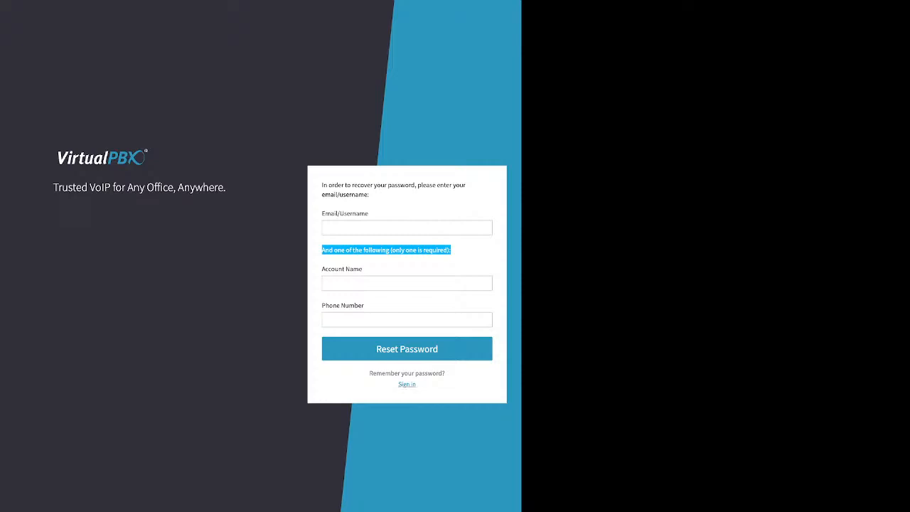
pyautogui.click(407, 384)
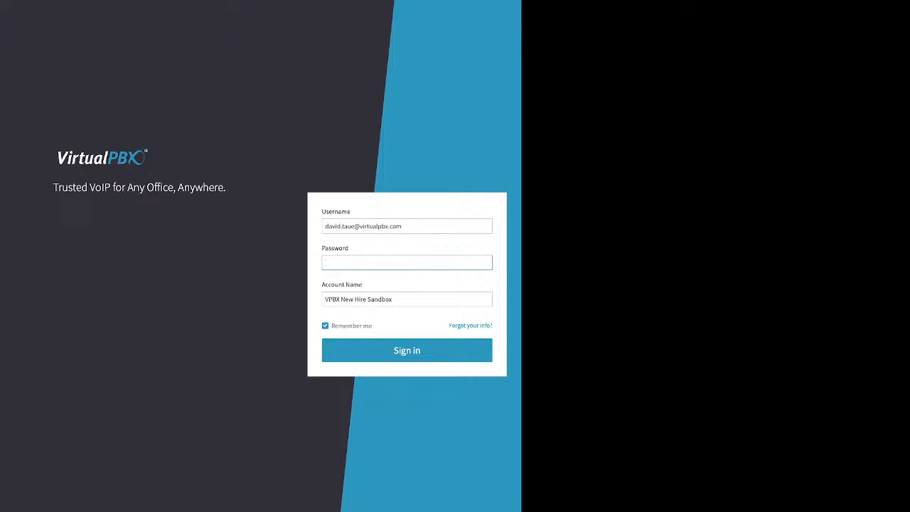
# Enter the account password and sign in to the VPBX New Hire Sandbox account
pyautogui.write('••••••')
pyautogui.doubleClick(352, 325)
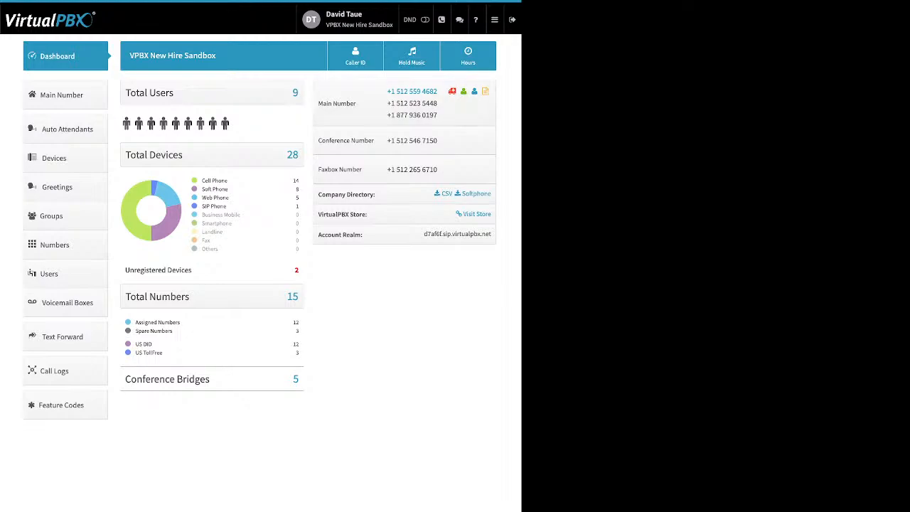
# Open the user settings and inspect the Password and Email sections, closing each without changes
pyautogui.click(348, 19)
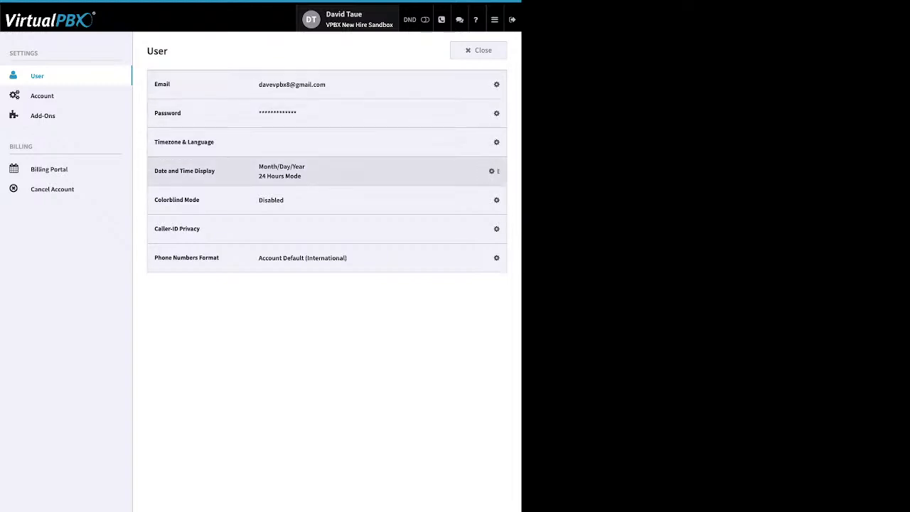
pyautogui.click(496, 113)
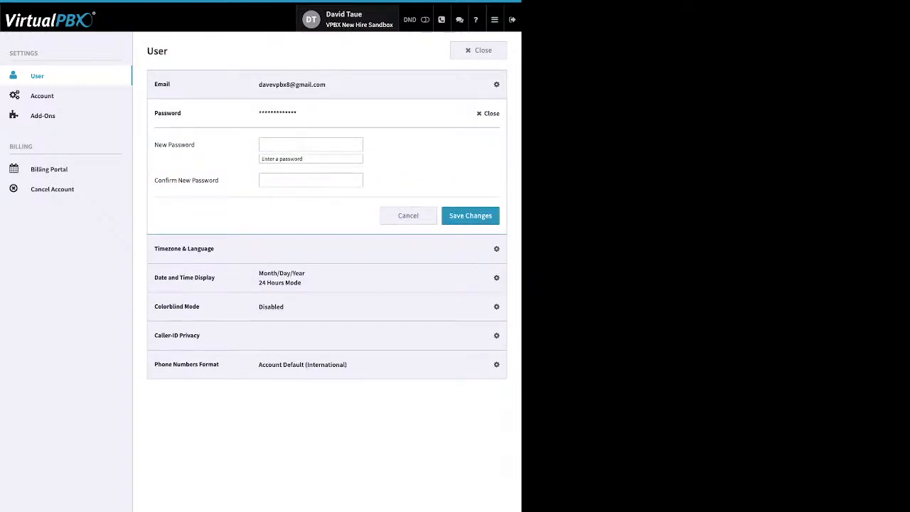
pyautogui.click(489, 114)
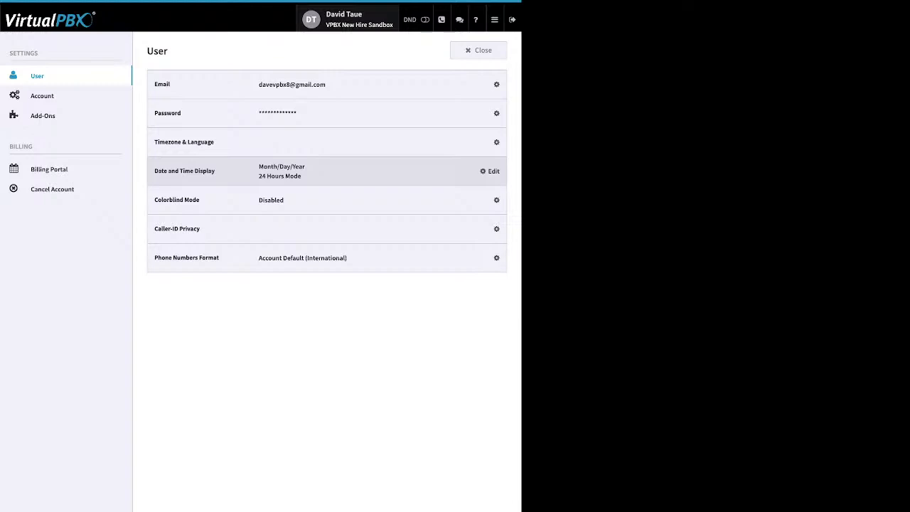
pyautogui.click(490, 84)
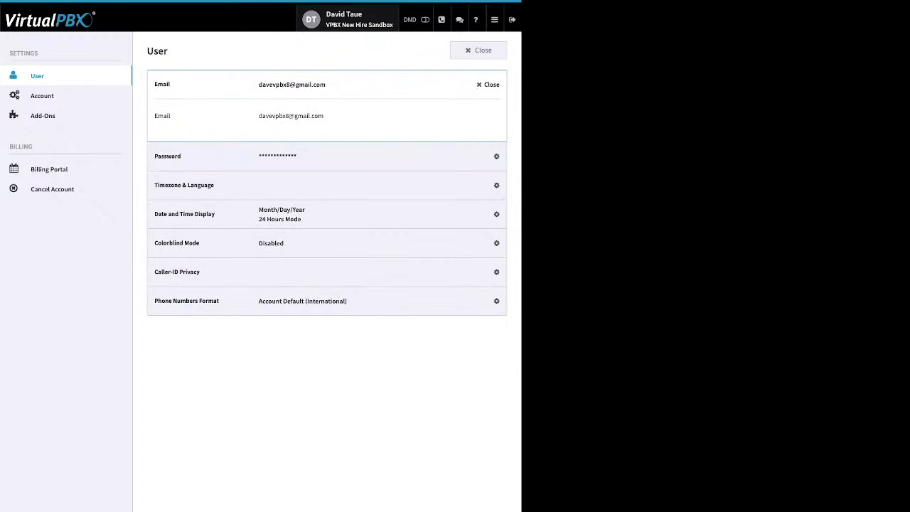
pyautogui.click(485, 84)
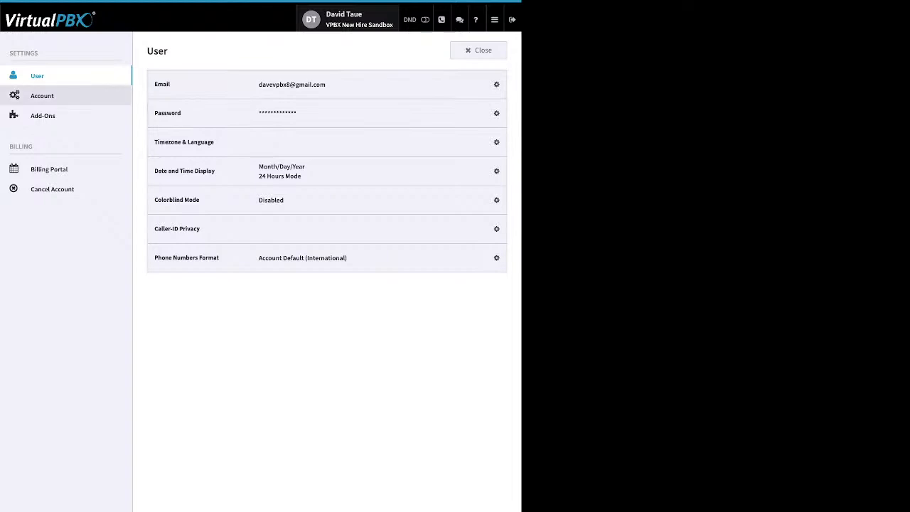
# Inspect the Timezone & Language and Technical Contact sections of the account settings
pyautogui.click(42, 96)
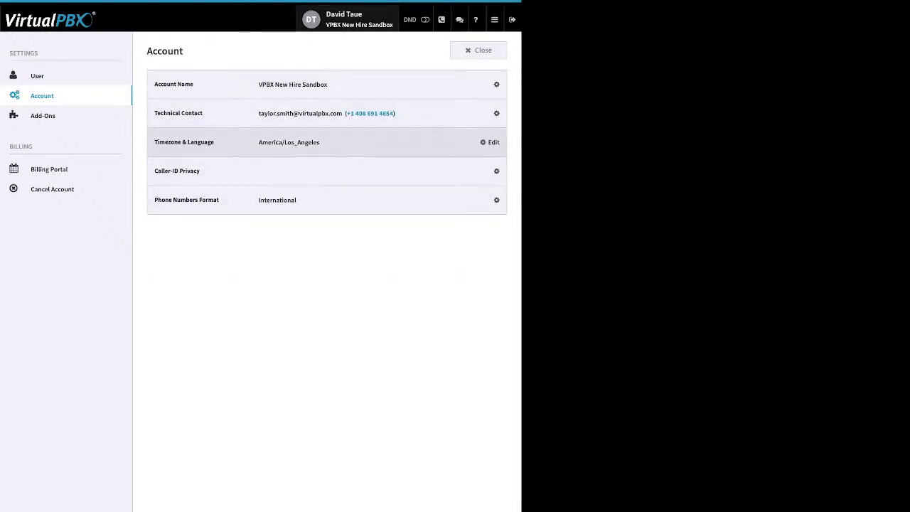
pyautogui.click(489, 142)
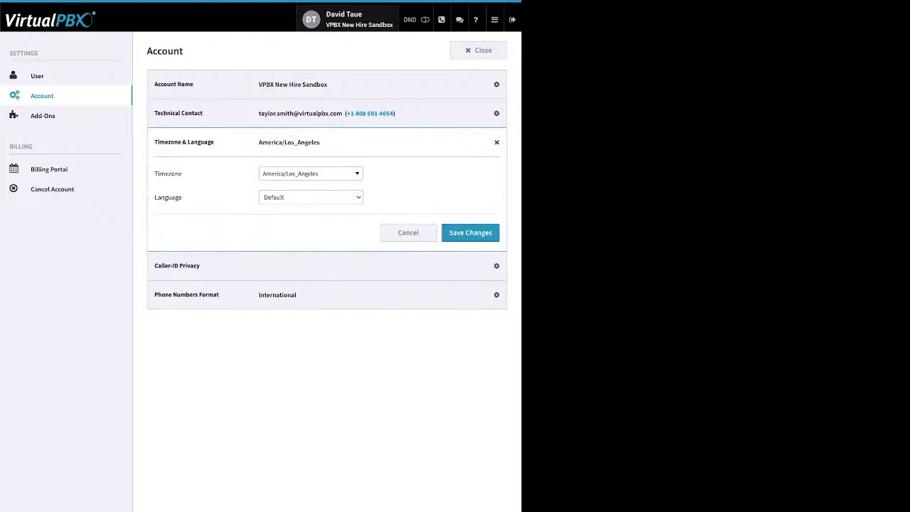
pyautogui.click(491, 113)
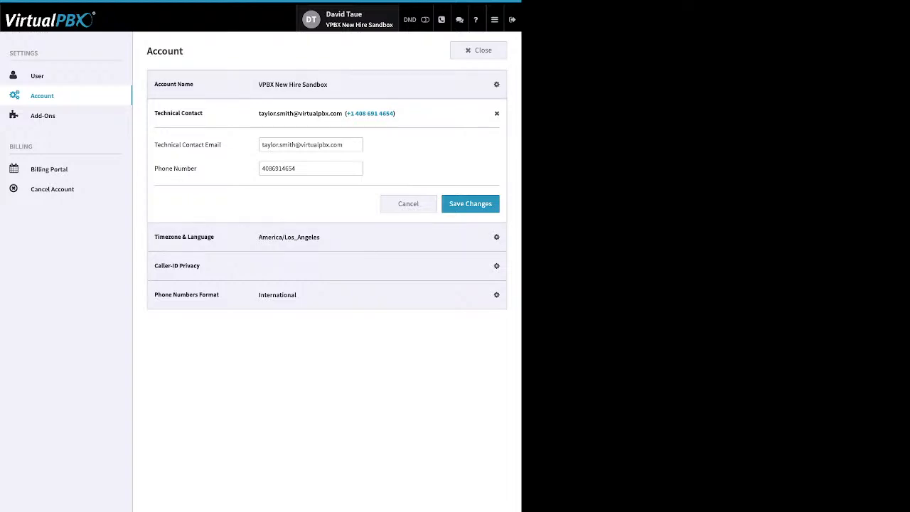
# Review the Add-Ons, Billing Portal and Cancel Account pages, and return to the dashboard
pyautogui.click(43, 116)
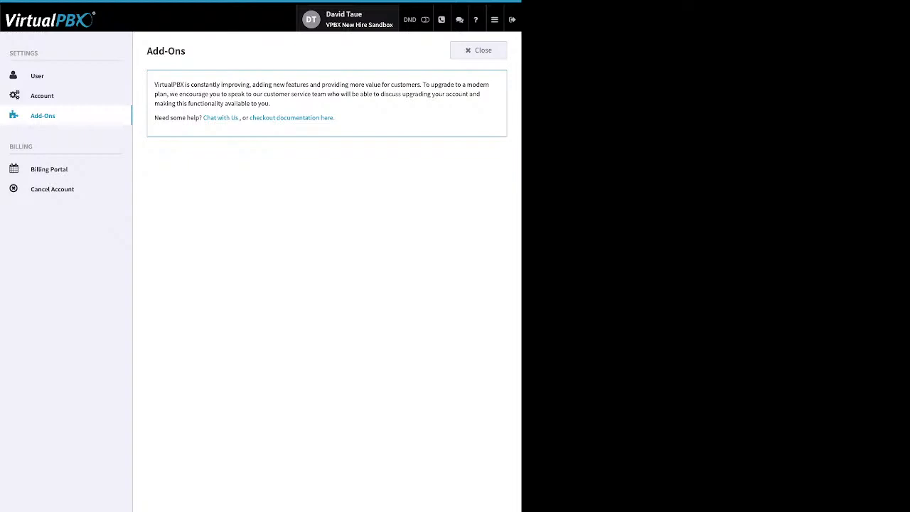
pyautogui.click(49, 169)
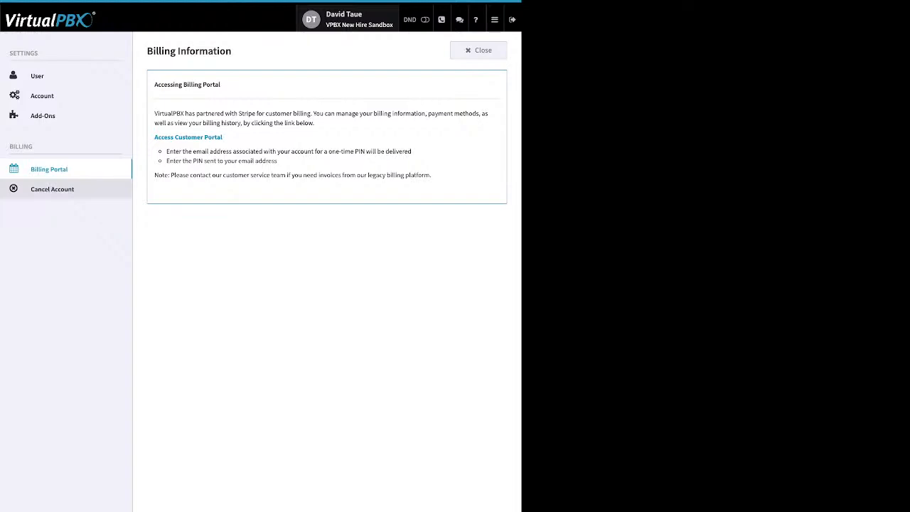
pyautogui.click(51, 189)
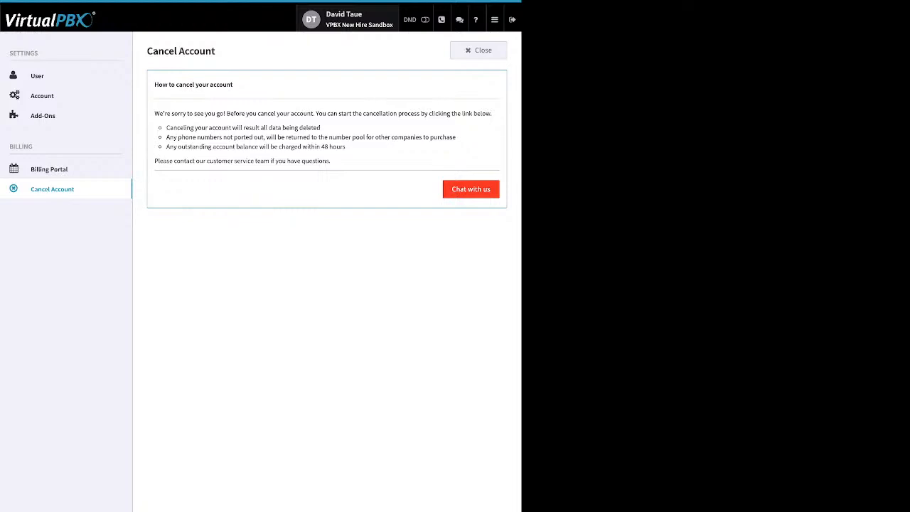
pyautogui.click(478, 51)
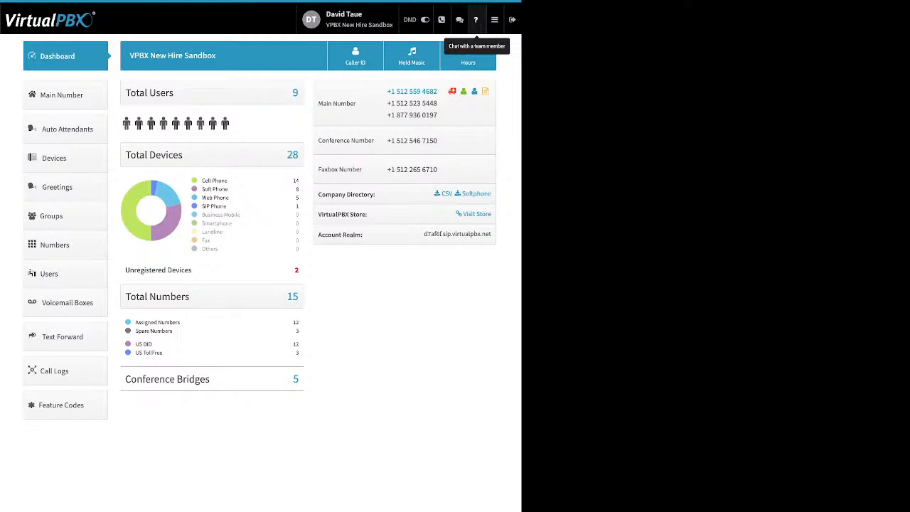
pyautogui.click(494, 19)
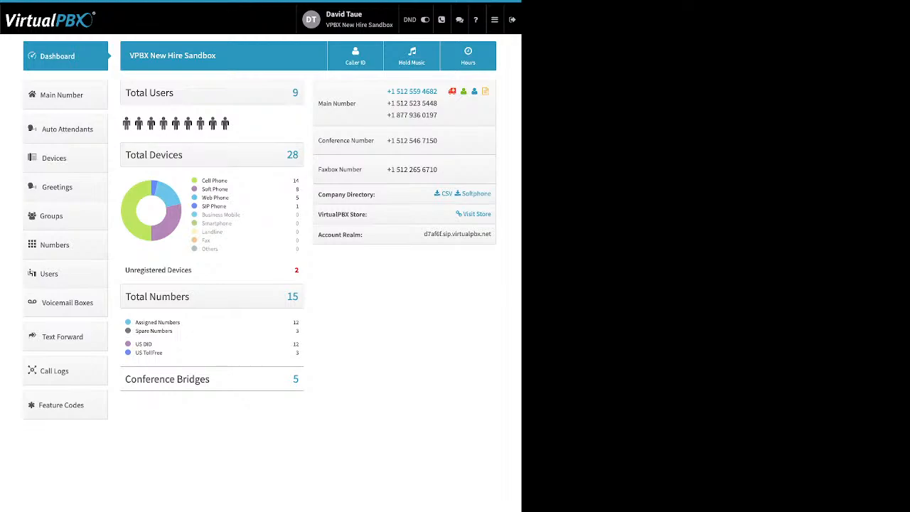
# Examine the dashboard's device breakdown by Cell Phone, Soft Phone, Web Phone and SIP Phone, plus the unregistered devices
pyautogui.moveTo(227, 181); pyautogui.dragTo(202, 180)
pyautogui.moveTo(229, 189); pyautogui.dragTo(299, 190)
pyautogui.moveTo(228, 190); pyautogui.dragTo(202, 189)
pyautogui.moveTo(229, 197); pyautogui.dragTo(202, 197)
pyautogui.moveTo(226, 206); pyautogui.dragTo(202, 206)
pyautogui.moveTo(192, 270); pyautogui.dragTo(143, 270)
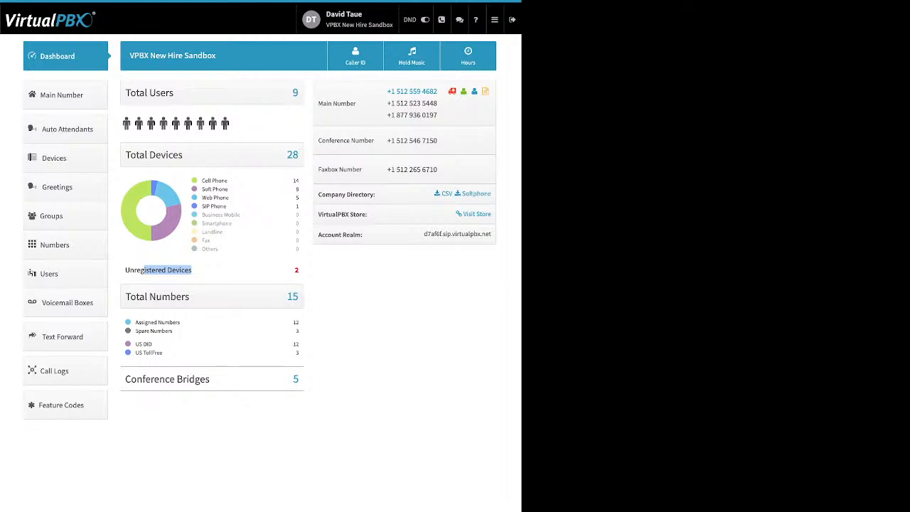
# Examine the dashboard's assigned, spare, US DID and US TollFree numbers and the conference bridges
pyautogui.moveTo(172, 331); pyautogui.dragTo(134, 322)
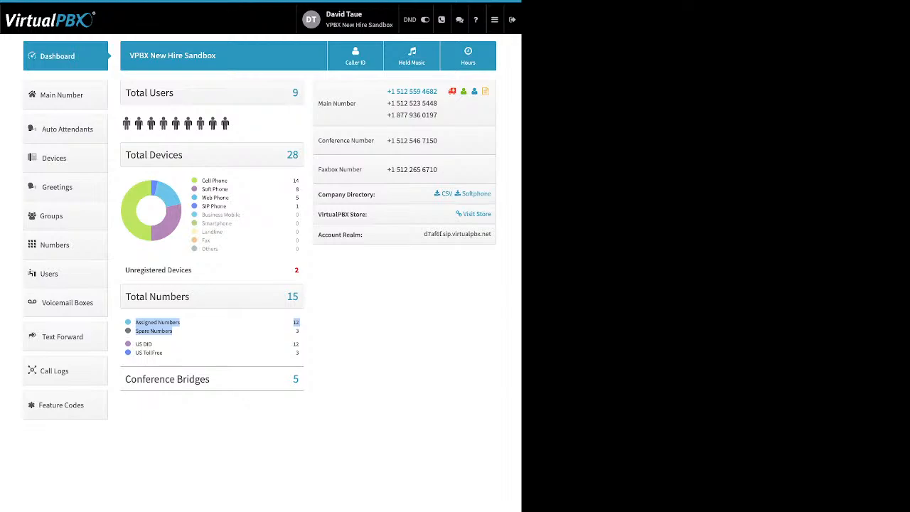
pyautogui.click(206, 331)
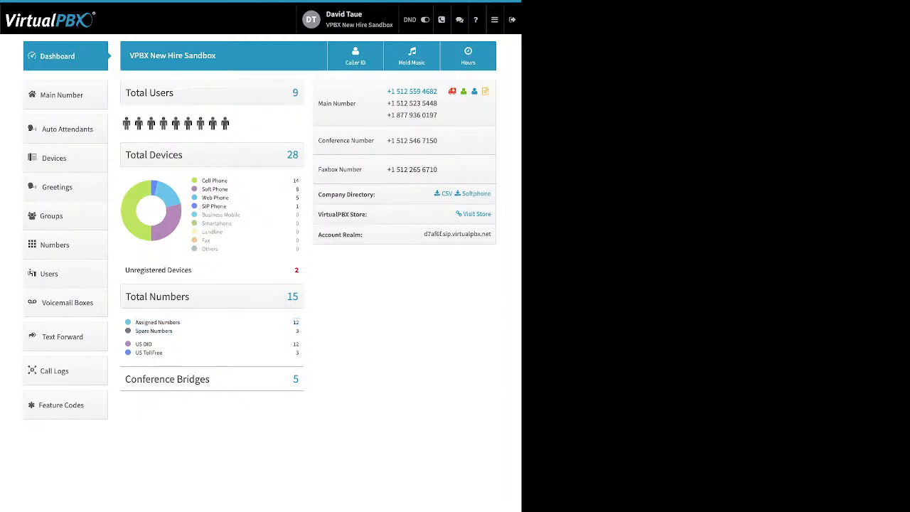
pyautogui.moveTo(163, 353); pyautogui.dragTo(135, 343)
pyautogui.moveTo(211, 380); pyautogui.dragTo(160, 380)
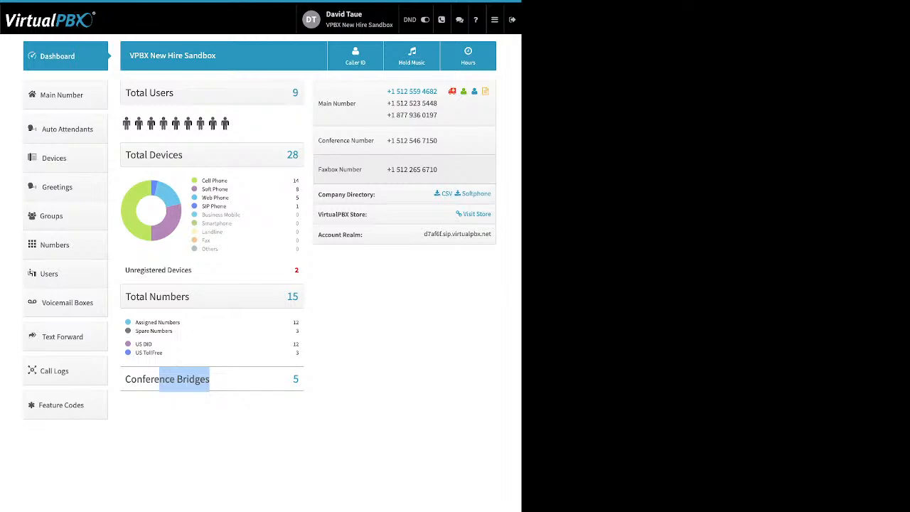
# Examine the Company Directory, VirtualPBX Store and Account Realm entries on the dashboard
pyautogui.moveTo(318, 194); pyautogui.dragTo(361, 194)
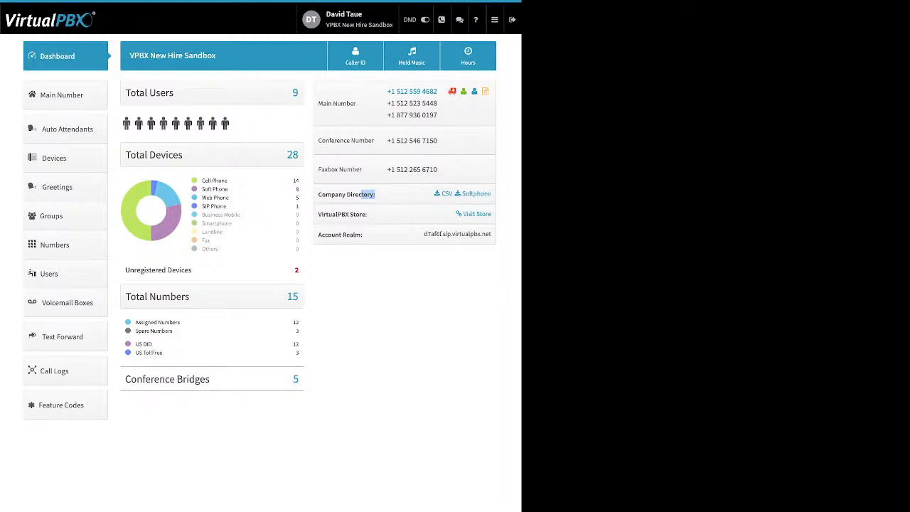
pyautogui.moveTo(369, 215); pyautogui.dragTo(318, 215)
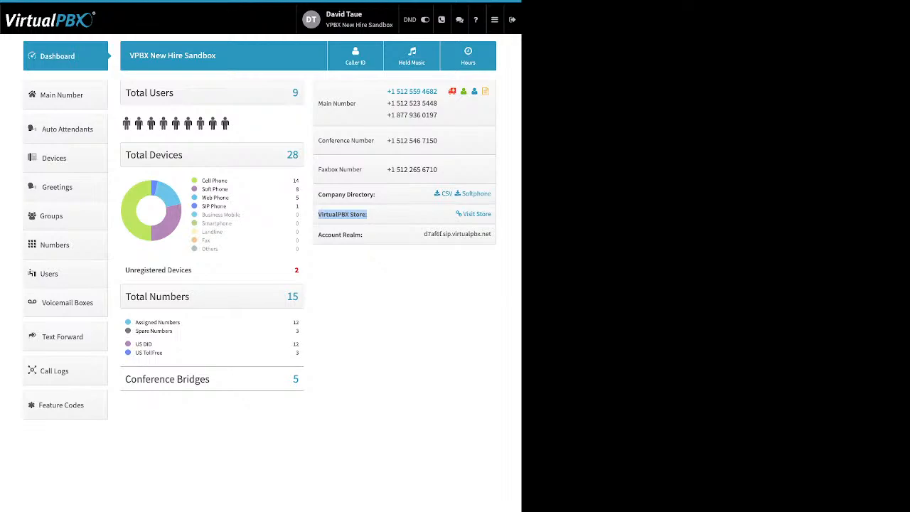
pyautogui.moveTo(322, 234); pyautogui.dragTo(363, 234)
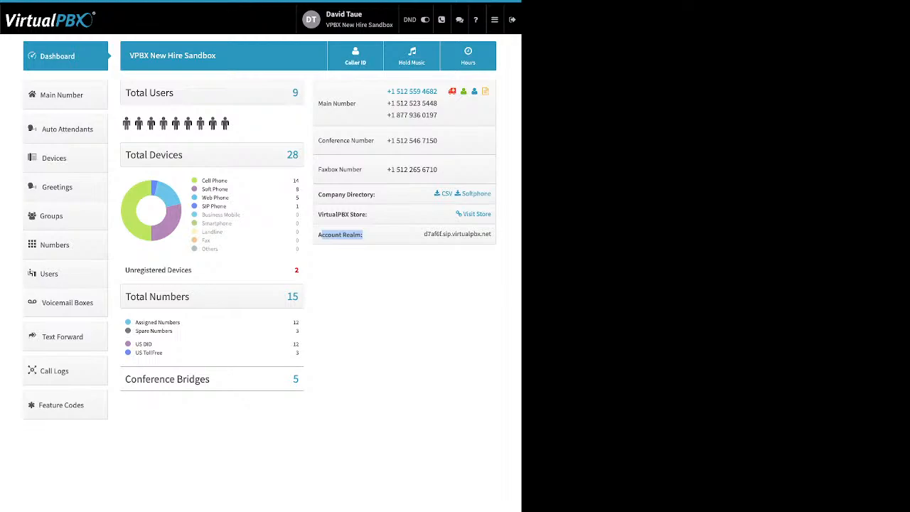
# Open the Company Caller ID settings and examine the company caller ID name
pyautogui.click(355, 57)
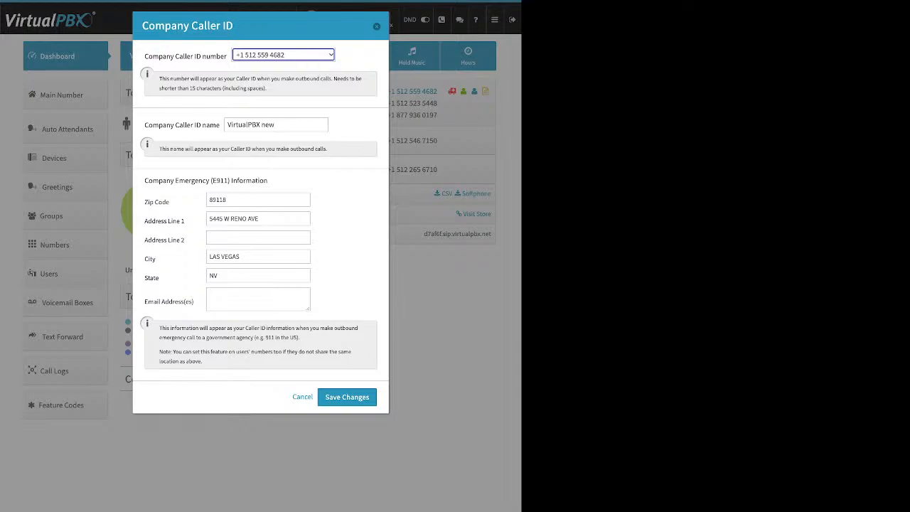
pyautogui.moveTo(145, 125); pyautogui.dragTo(220, 125)
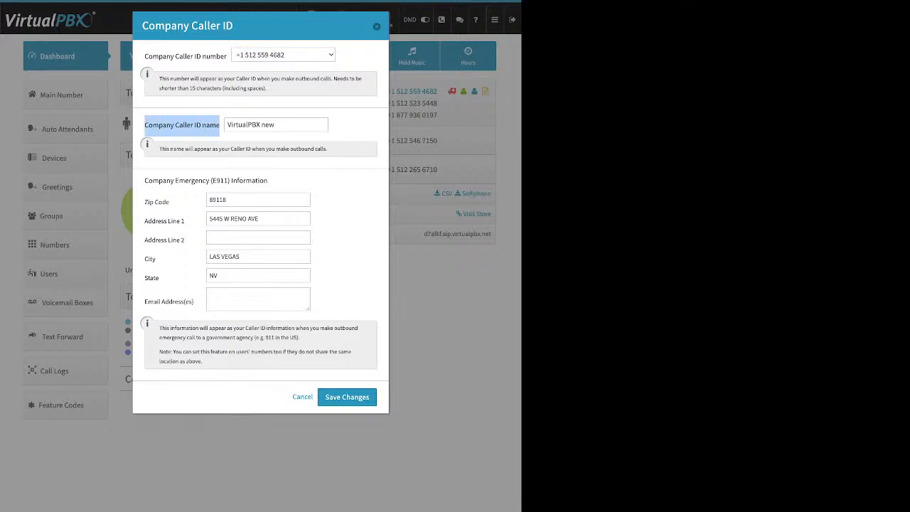
pyautogui.moveTo(276, 124); pyautogui.dragTo(227, 124)
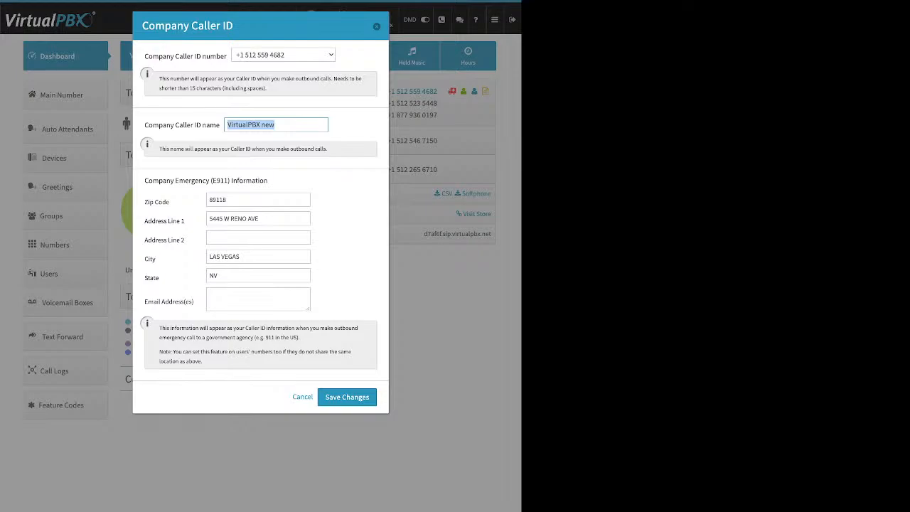
pyautogui.click(276, 125)
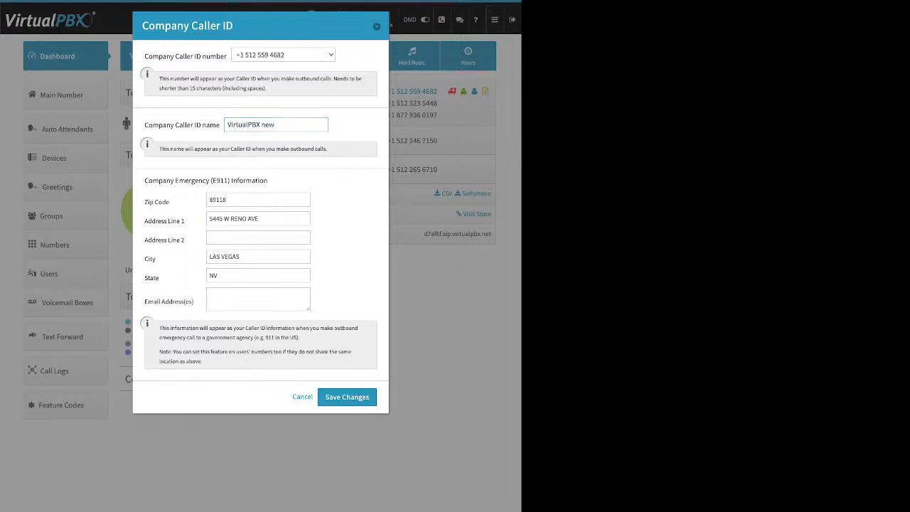
# Examine the Company Emergency (E911) address fields and the caller ID name, and leave the Caller ID settings without saving
pyautogui.moveTo(145, 181); pyautogui.dragTo(268, 181)
pyautogui.moveTo(145, 201); pyautogui.dragTo(170, 201)
pyautogui.moveTo(145, 278); pyautogui.dragTo(159, 277)
pyautogui.click(159, 278)
pyautogui.moveTo(148, 125); pyautogui.dragTo(235, 125)
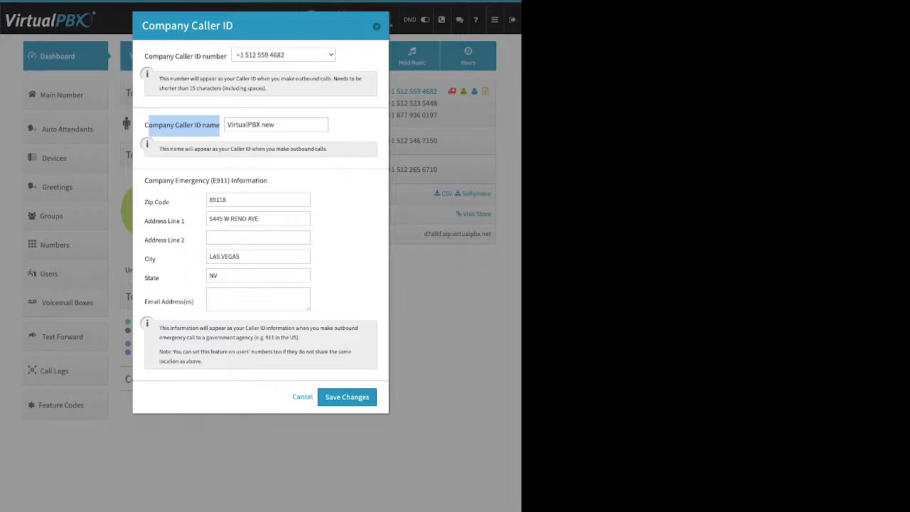
pyautogui.press('Escape')
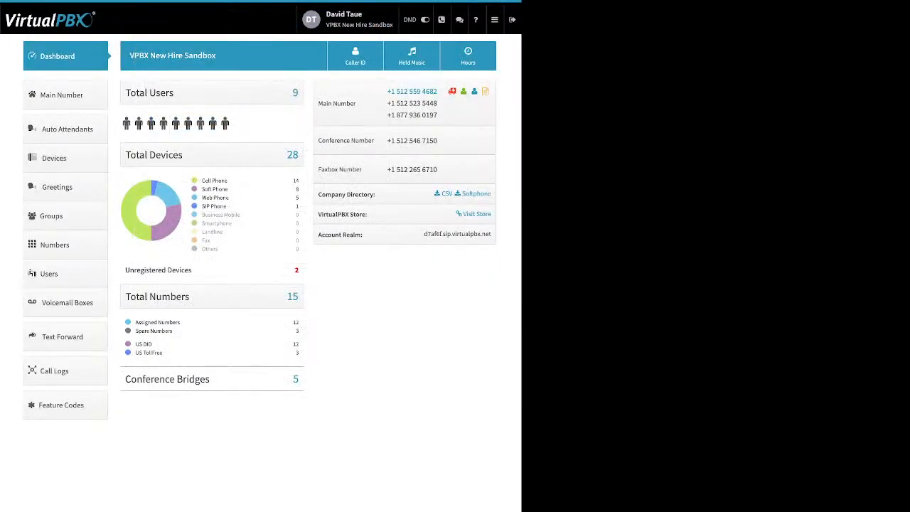
# Open the account's Music-On-Hold settings, examine the music upload option, and leave without saving
pyautogui.click(412, 57)
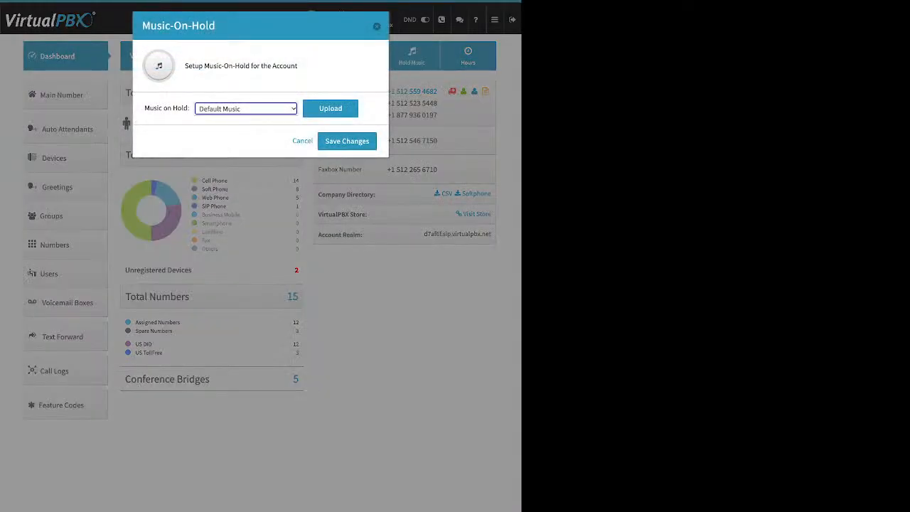
pyautogui.click(331, 109)
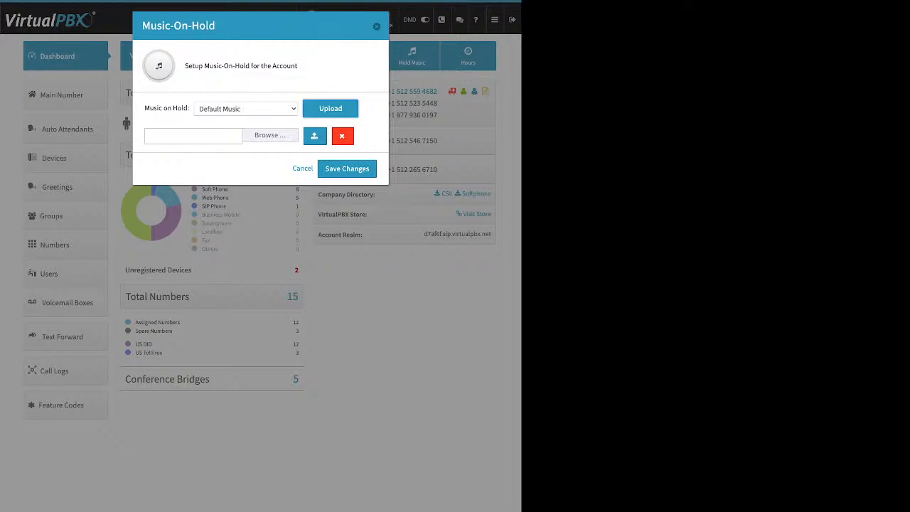
pyautogui.press('Escape')
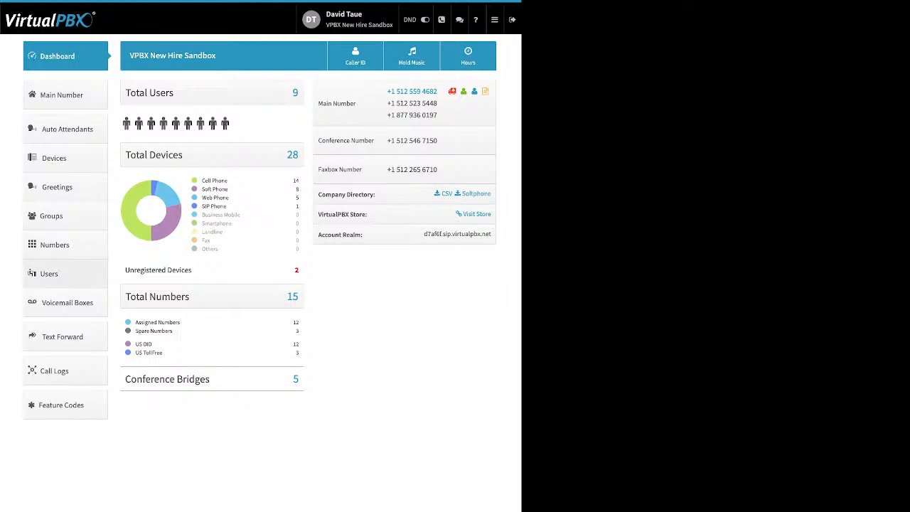
# Open the form for adding a user and examine its name, login email, password and main extension number fields
pyautogui.click(65, 274)
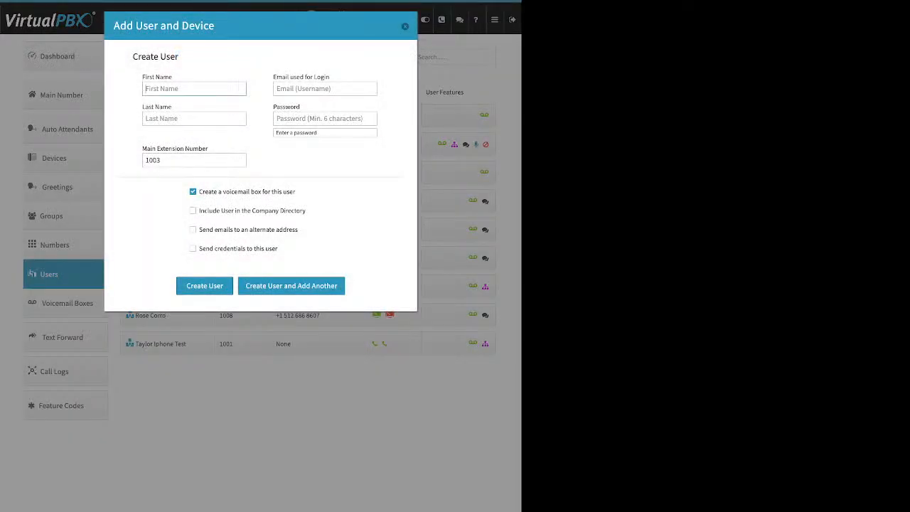
pyautogui.moveTo(174, 77); pyautogui.dragTo(152, 77)
pyautogui.moveTo(173, 107); pyautogui.dragTo(148, 107)
pyautogui.moveTo(273, 77); pyautogui.dragTo(325, 76)
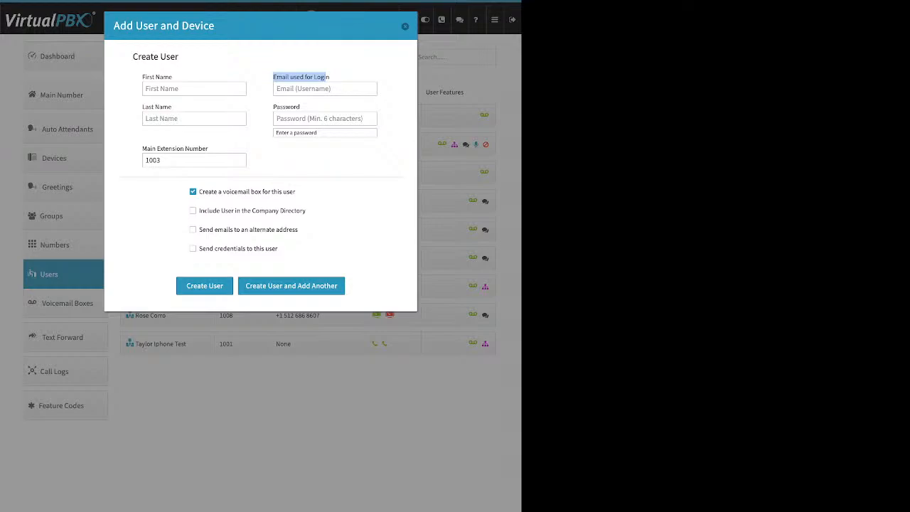
pyautogui.moveTo(301, 108); pyautogui.dragTo(285, 107)
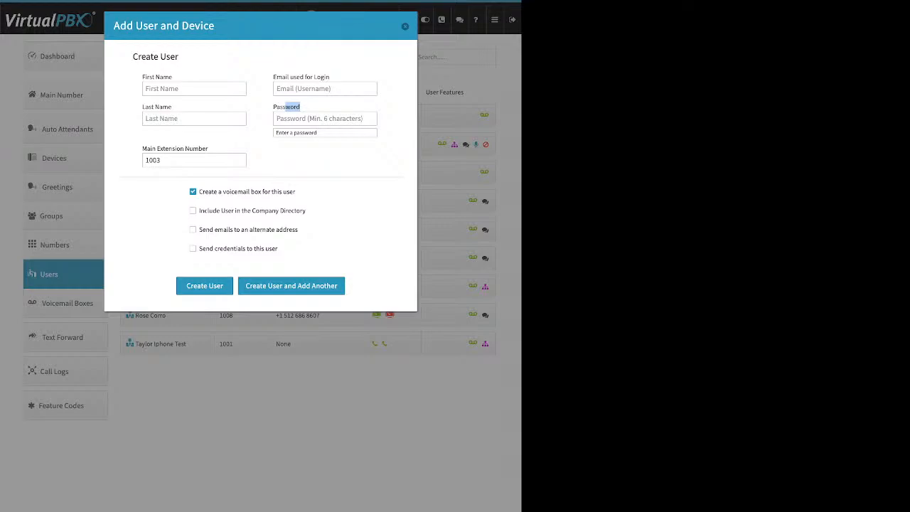
pyautogui.moveTo(209, 148); pyautogui.dragTo(144, 160)
pyautogui.click(161, 160)
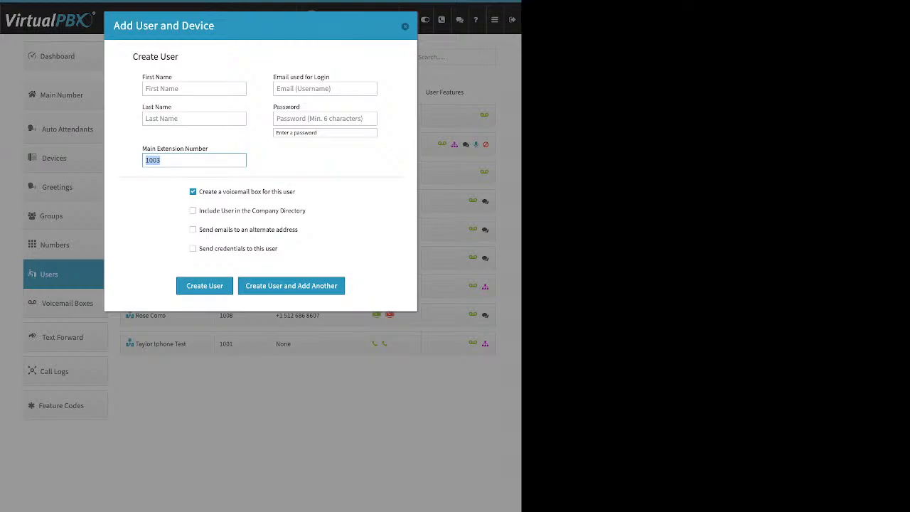
# Review the new user's voicemail box option and include the user in the Company Directory
pyautogui.moveTo(296, 192); pyautogui.dragTo(198, 191)
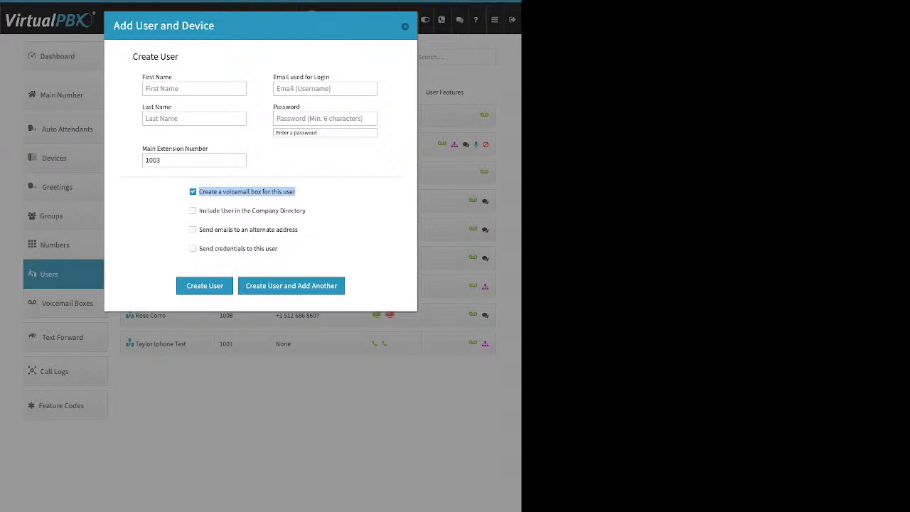
pyautogui.moveTo(307, 211); pyautogui.dragTo(198, 211)
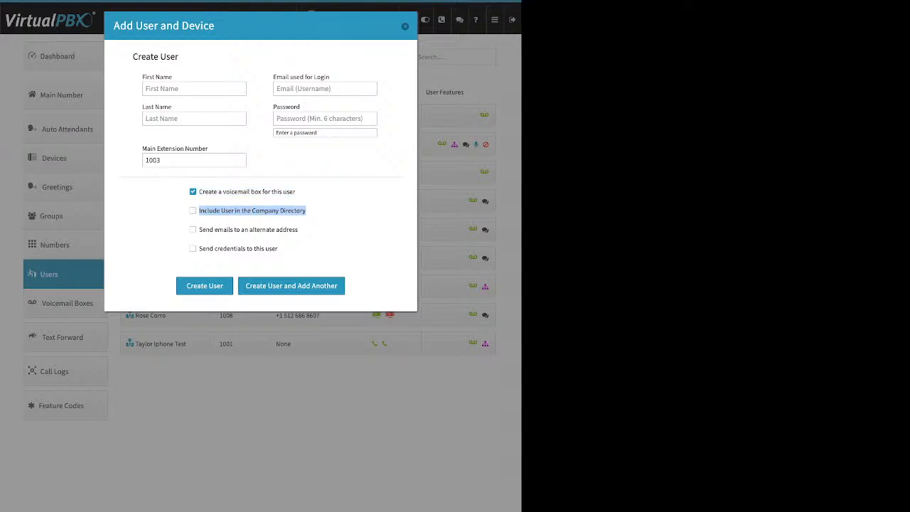
pyautogui.click(194, 210)
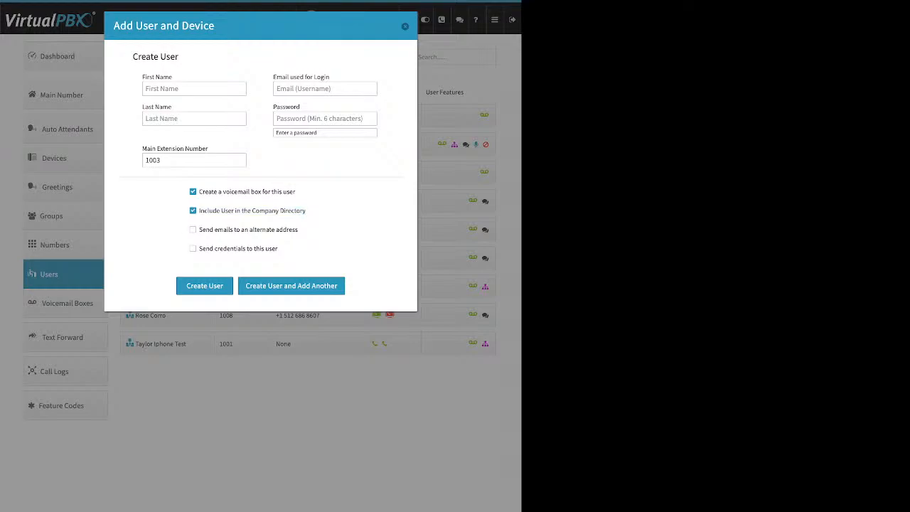
# Enable sending emails to an alternate address, view the notification e-mail field, and disable the option again
pyautogui.moveTo(299, 230); pyautogui.dragTo(199, 230)
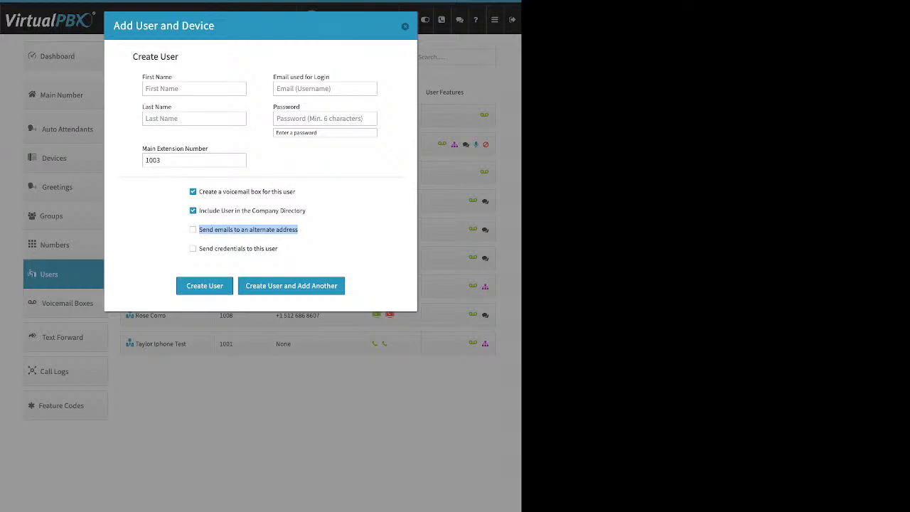
pyautogui.click(278, 248)
pyautogui.click(192, 230)
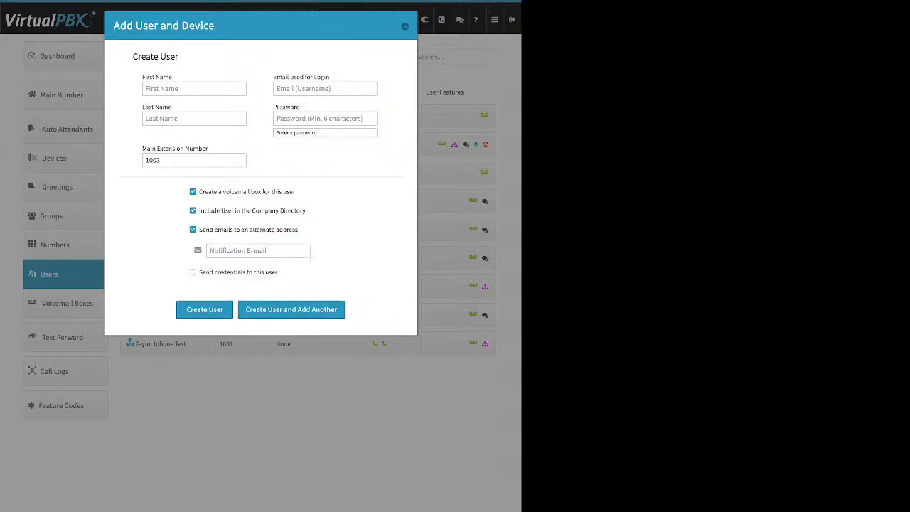
pyautogui.click(258, 251)
pyautogui.click(192, 230)
# Enable sending credentials to the new user, and close the form without creating the user
pyautogui.moveTo(278, 249); pyautogui.dragTo(199, 248)
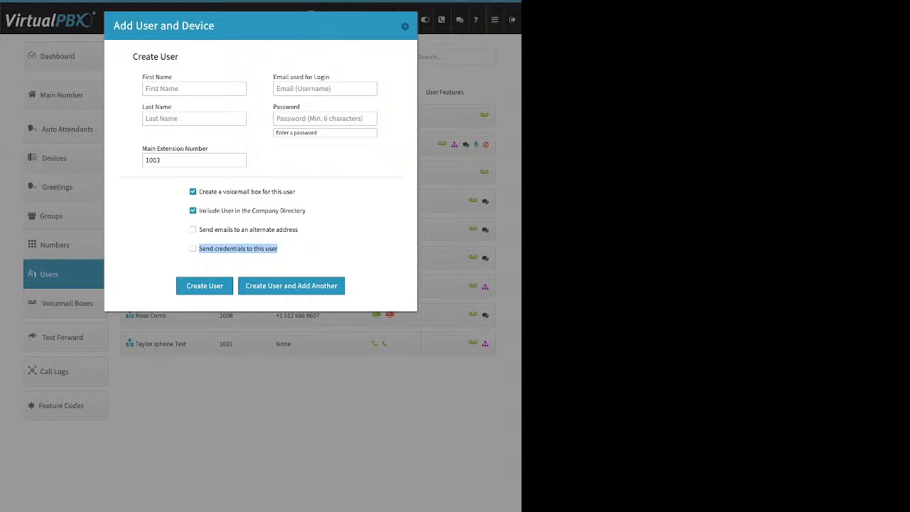
pyautogui.click(299, 250)
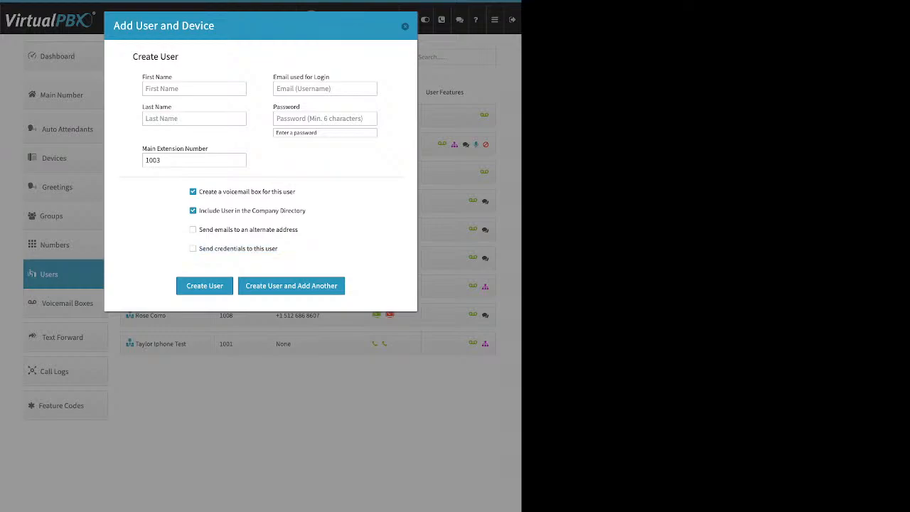
pyautogui.click(193, 249)
pyautogui.moveTo(280, 248); pyautogui.dragTo(214, 248)
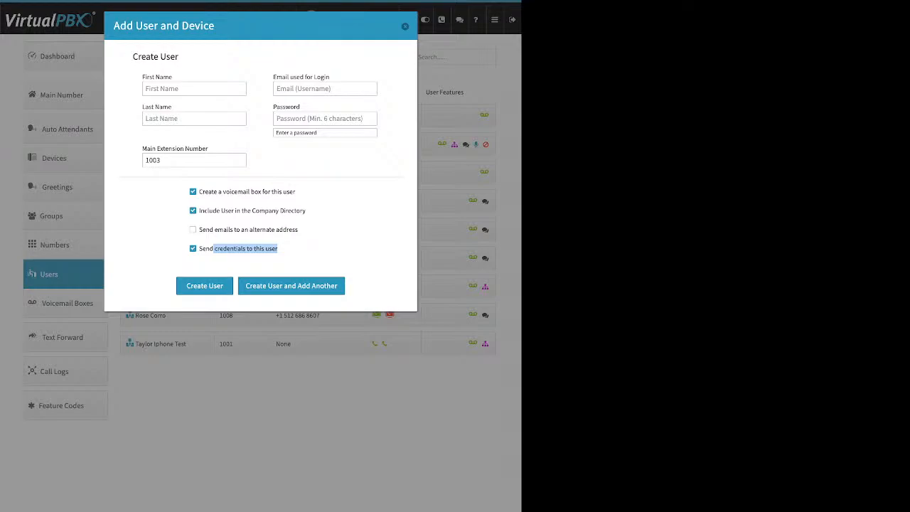
pyautogui.click(305, 252)
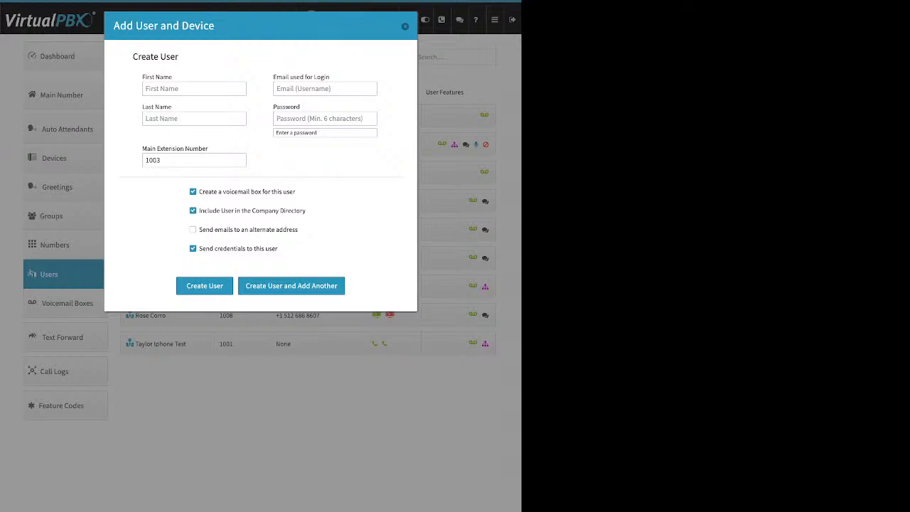
pyautogui.click(405, 27)
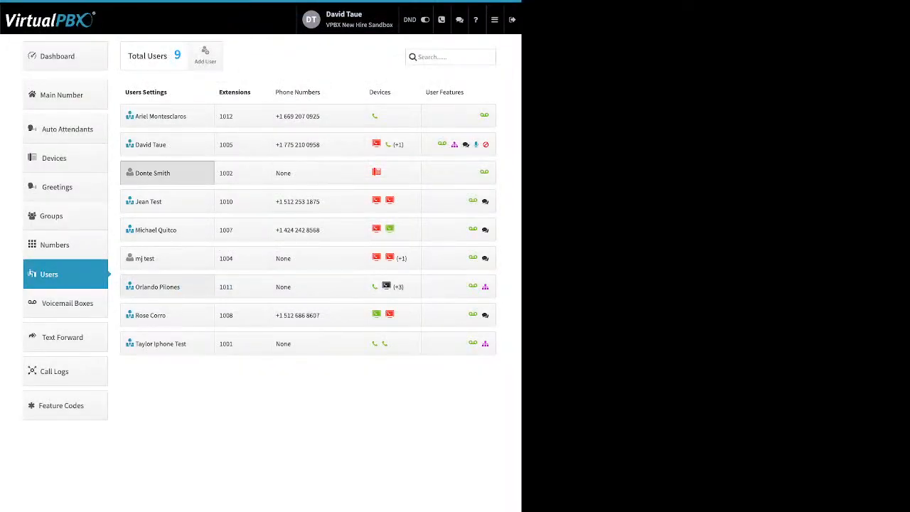
# Open the third listed user's settings, examine the email and password fields for changing credentials, and leave them without saving
pyautogui.click(167, 173)
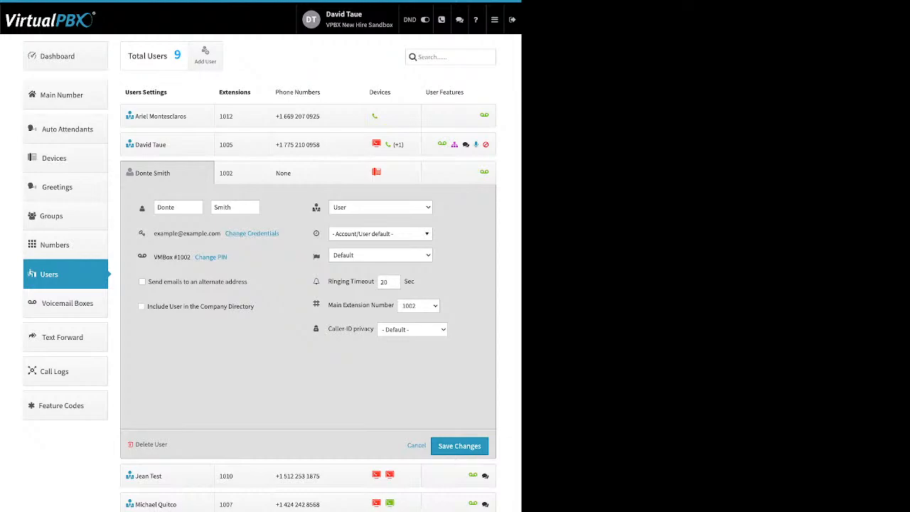
pyautogui.moveTo(281, 233); pyautogui.dragTo(229, 234)
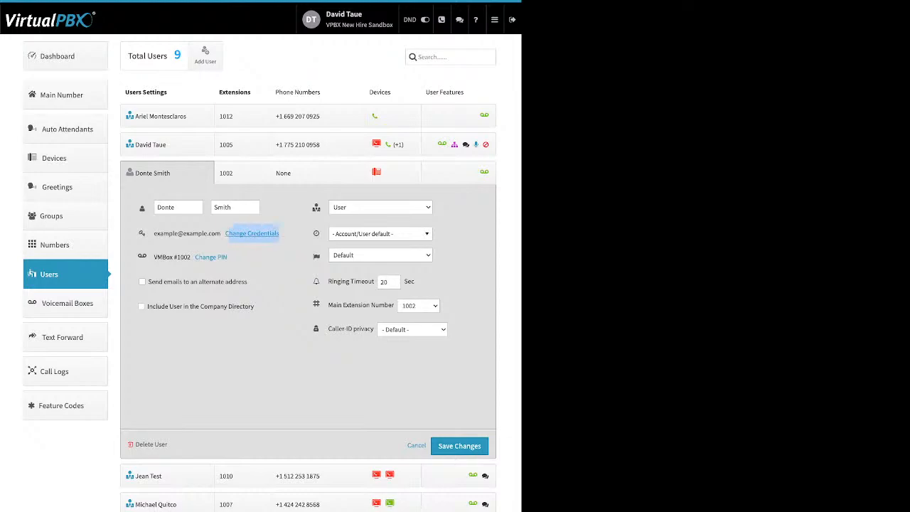
pyautogui.click(235, 233)
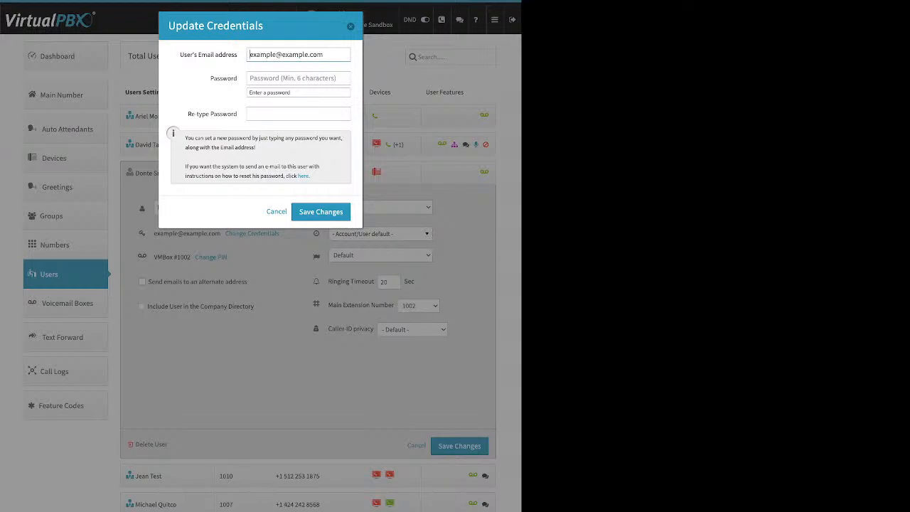
pyautogui.moveTo(237, 54); pyautogui.dragTo(180, 54)
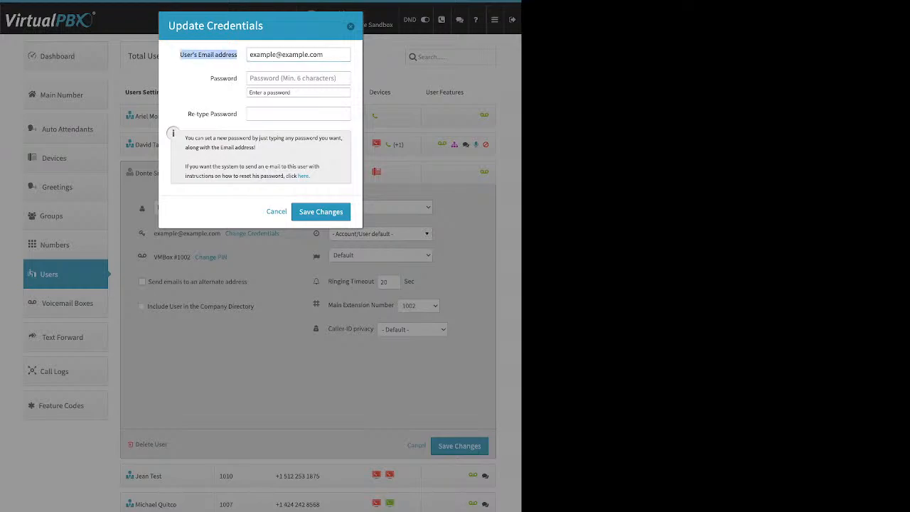
pyautogui.moveTo(237, 78)
pyautogui.mouseDown()
pyautogui.moveTo(211, 78)
pyautogui.moveTo(232, 78)
pyautogui.mouseUp()
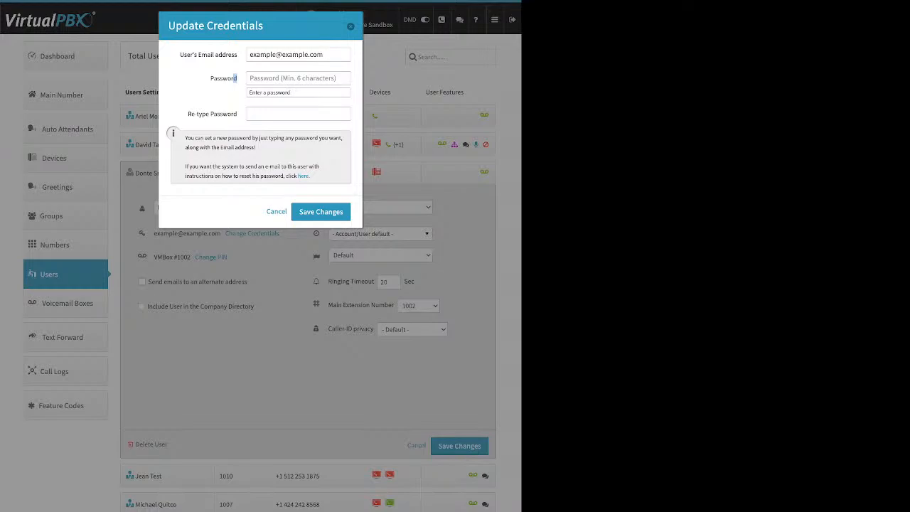
pyautogui.moveTo(195, 113); pyautogui.dragTo(228, 114)
pyautogui.click(227, 114)
pyautogui.moveTo(311, 176); pyautogui.dragTo(298, 176)
pyautogui.press('Escape')
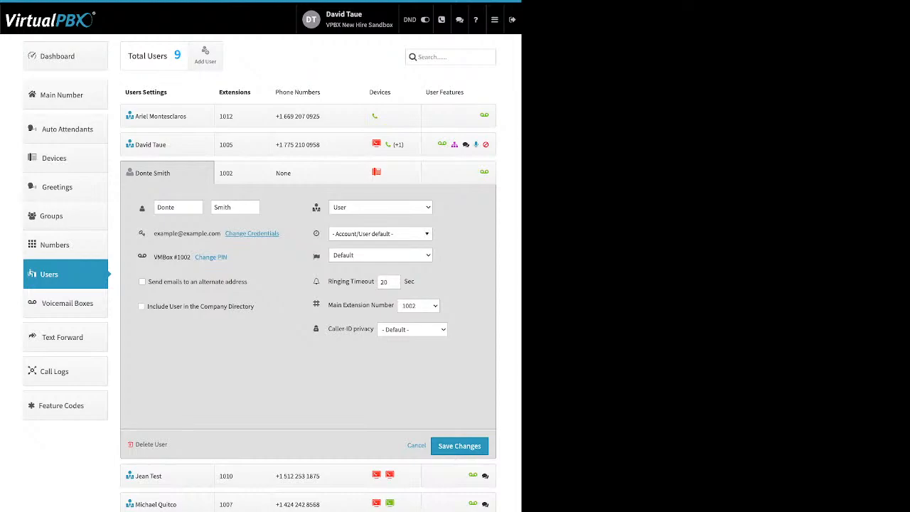
# View the option for changing the user's voicemail PIN and leave it without saving
pyautogui.moveTo(228, 256); pyautogui.dragTo(195, 257)
pyautogui.click(211, 256)
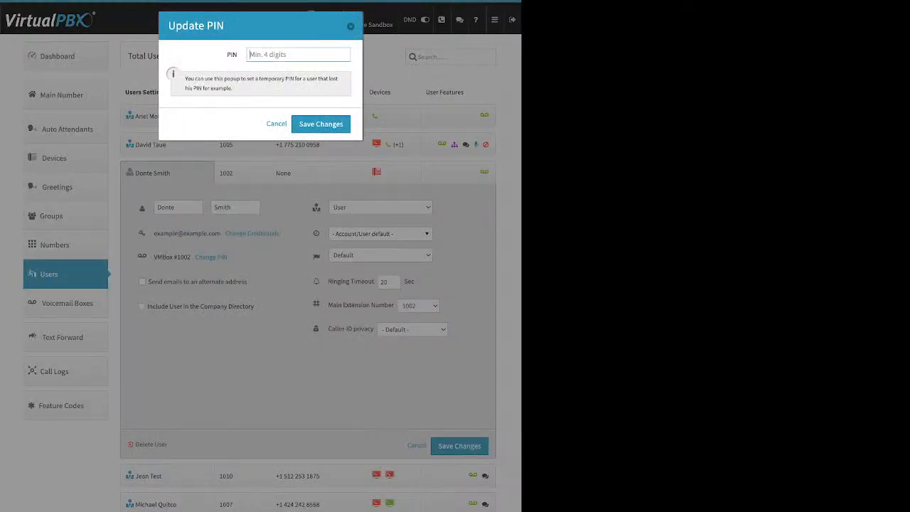
pyautogui.press('Escape')
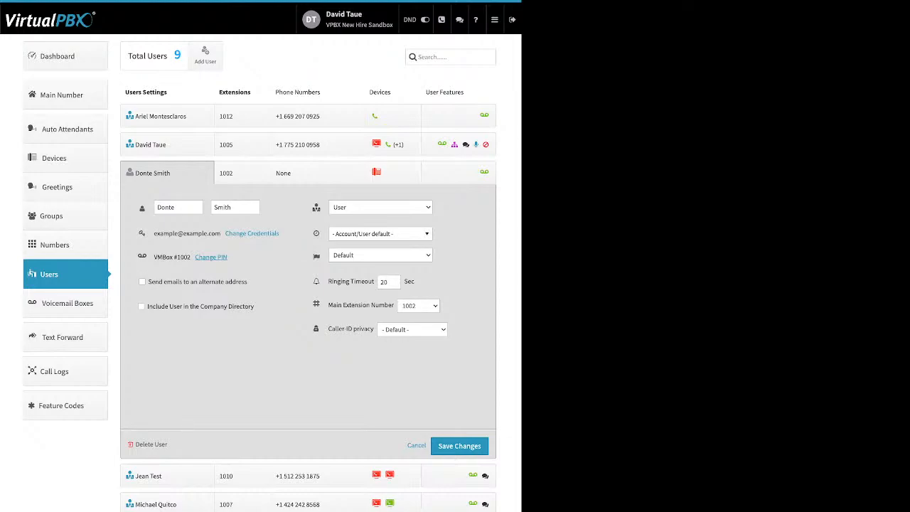
# Examine the user's alternate email address and Company Directory options and the list of available time zones
pyautogui.moveTo(148, 282); pyautogui.dragTo(248, 282)
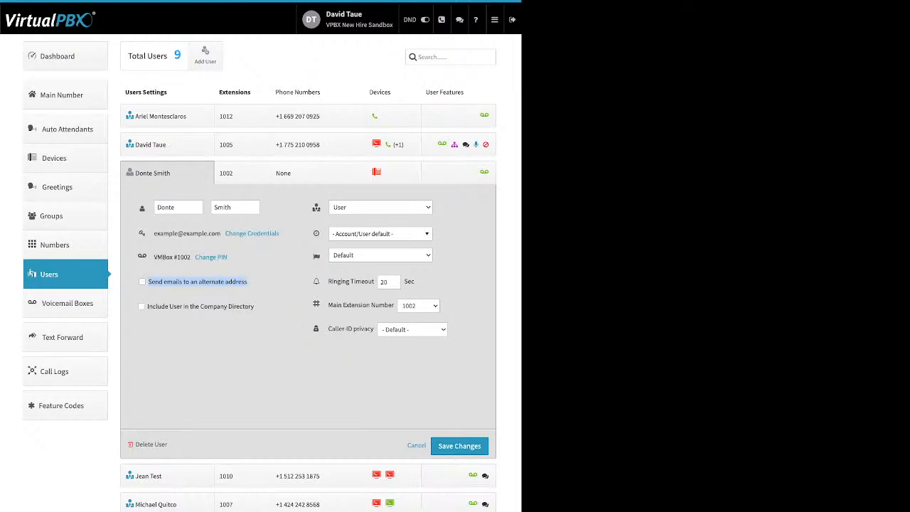
pyautogui.moveTo(148, 306); pyautogui.dragTo(254, 306)
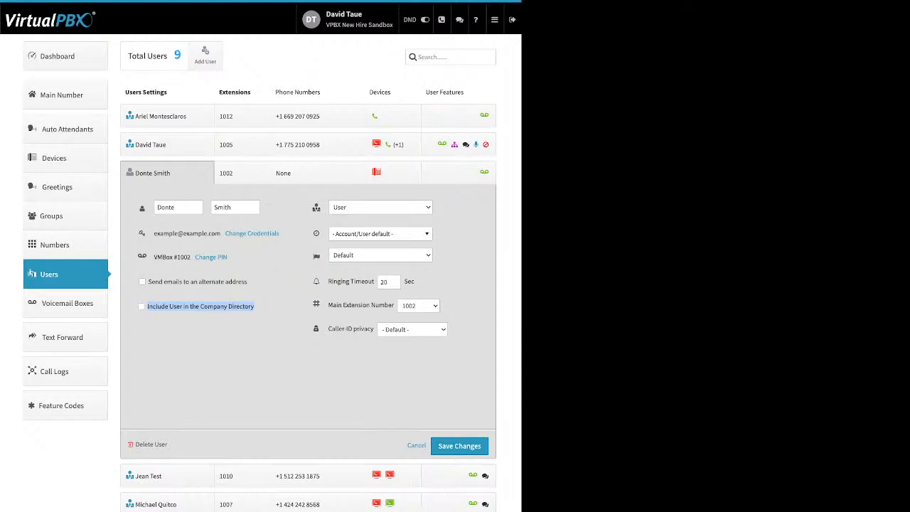
pyautogui.click(380, 234)
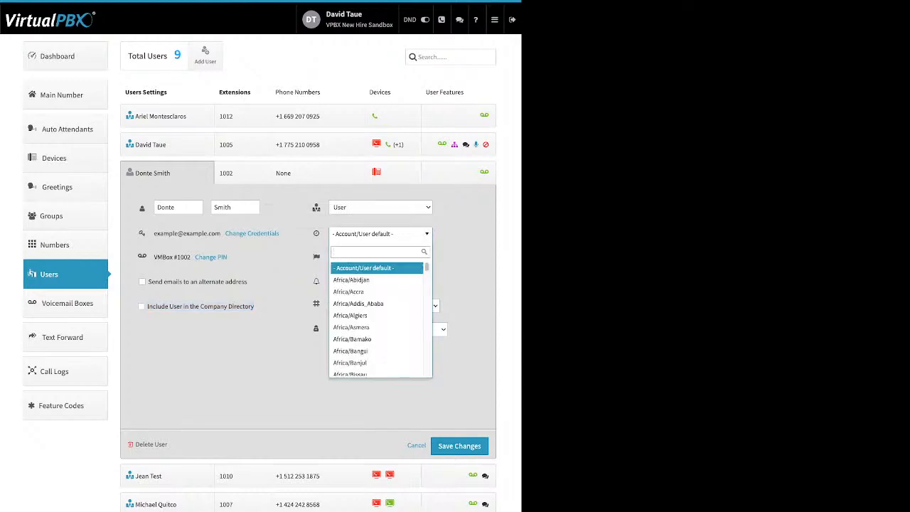
pyautogui.click(380, 234)
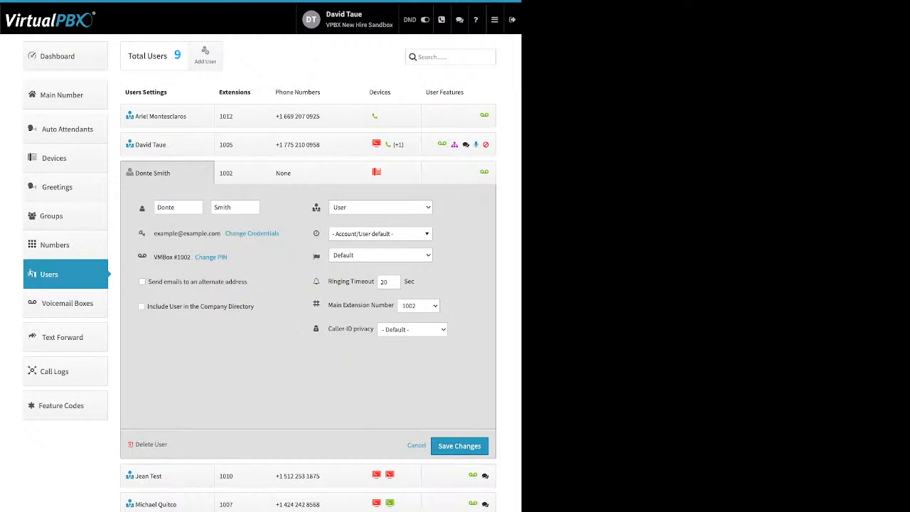
# Examine the user's language, ringing timeout and main extension number settings
pyautogui.moveTo(317, 256)
pyautogui.moveTo(328, 282); pyautogui.dragTo(374, 282)
pyautogui.moveTo(317, 304)
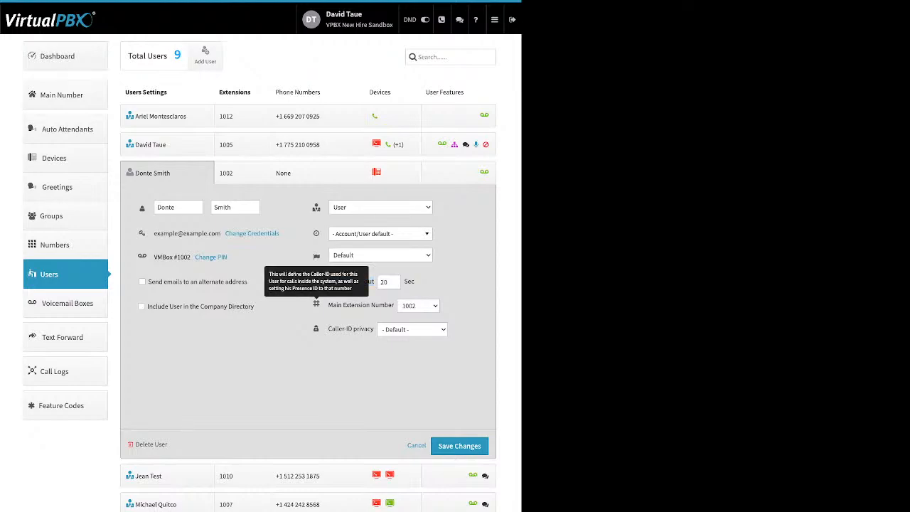
pyautogui.moveTo(328, 304); pyautogui.dragTo(370, 304)
pyautogui.click(370, 306)
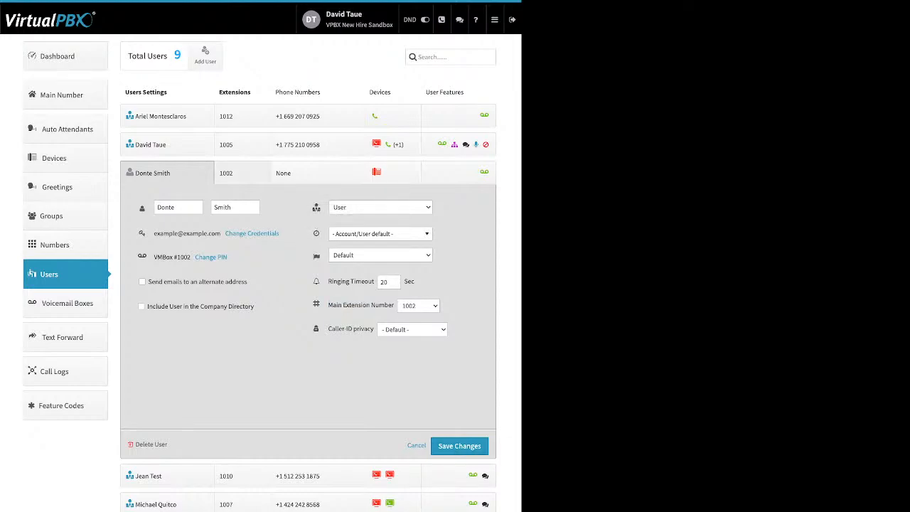
# Examine the third listed user's extension assignment options and the second listed user's options for adding phone numbers from spare numbers
pyautogui.click(241, 173)
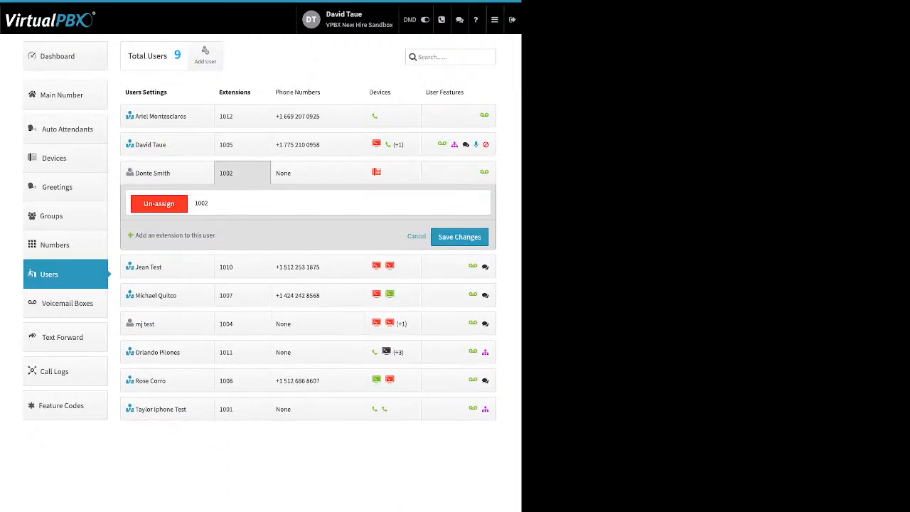
pyautogui.moveTo(216, 236); pyautogui.dragTo(152, 236)
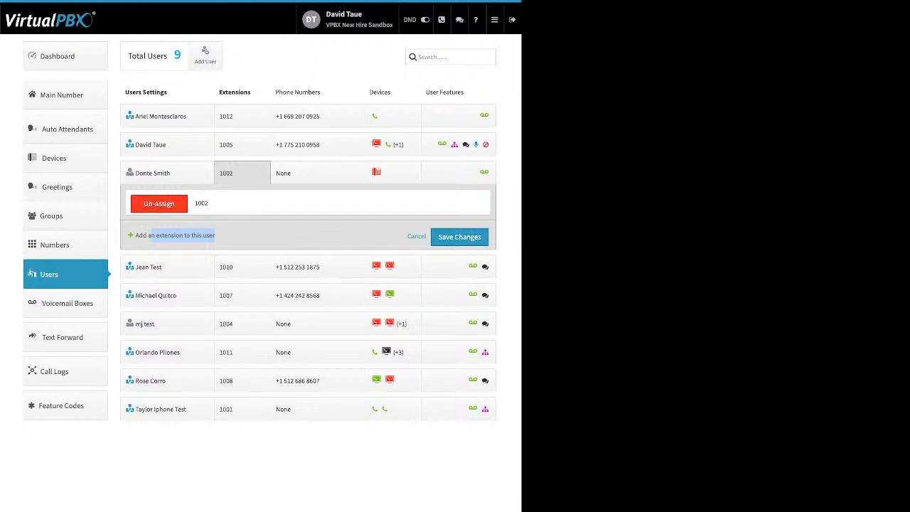
pyautogui.click(317, 144)
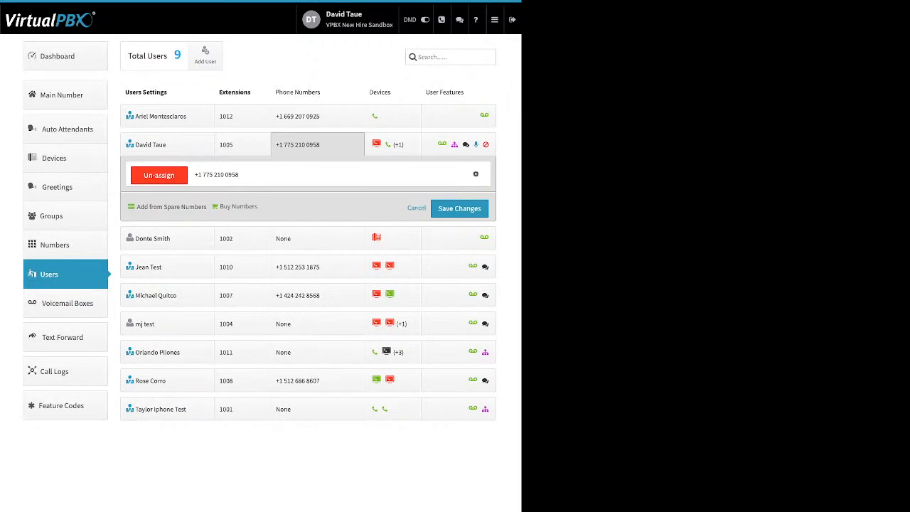
pyautogui.moveTo(137, 207); pyautogui.dragTo(195, 207)
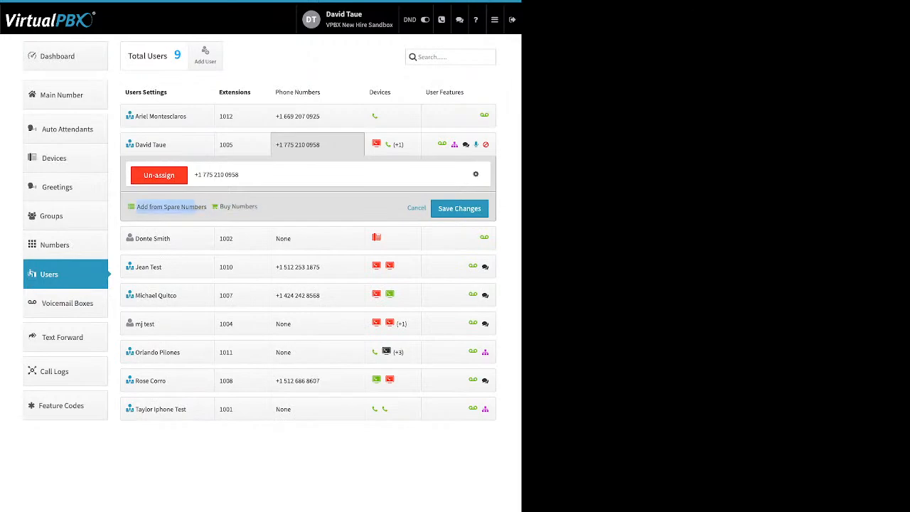
# Un-assign the second listed user's current phone number and save the change
pyautogui.moveTo(136, 207); pyautogui.dragTo(256, 207)
pyautogui.click(241, 207)
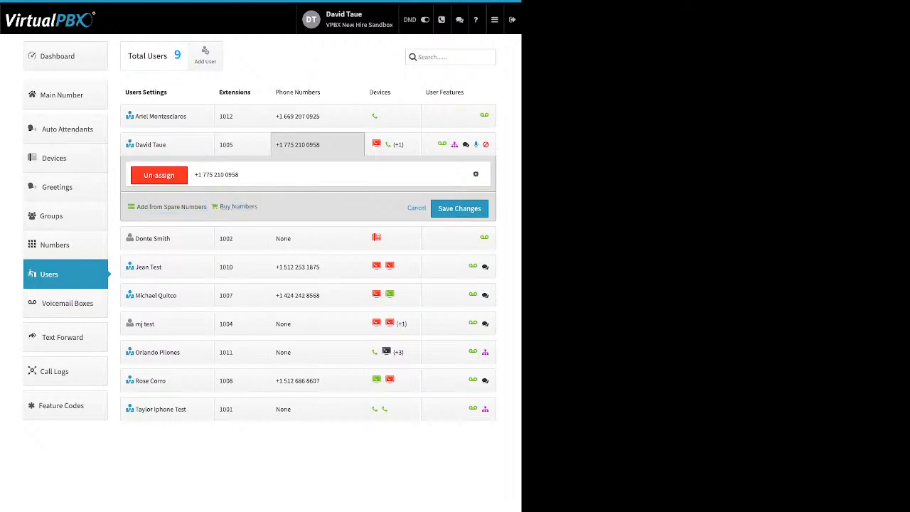
pyautogui.moveTo(136, 206); pyautogui.dragTo(256, 206)
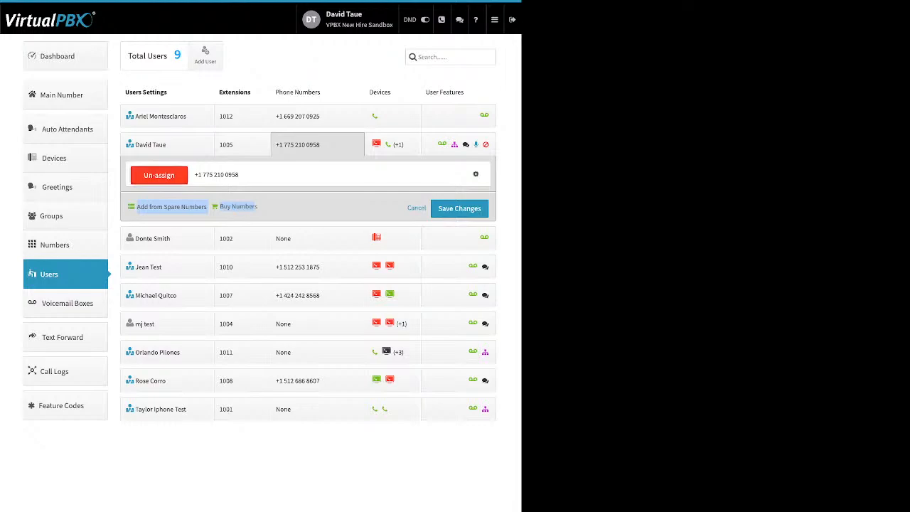
pyautogui.click(159, 175)
pyautogui.click(459, 208)
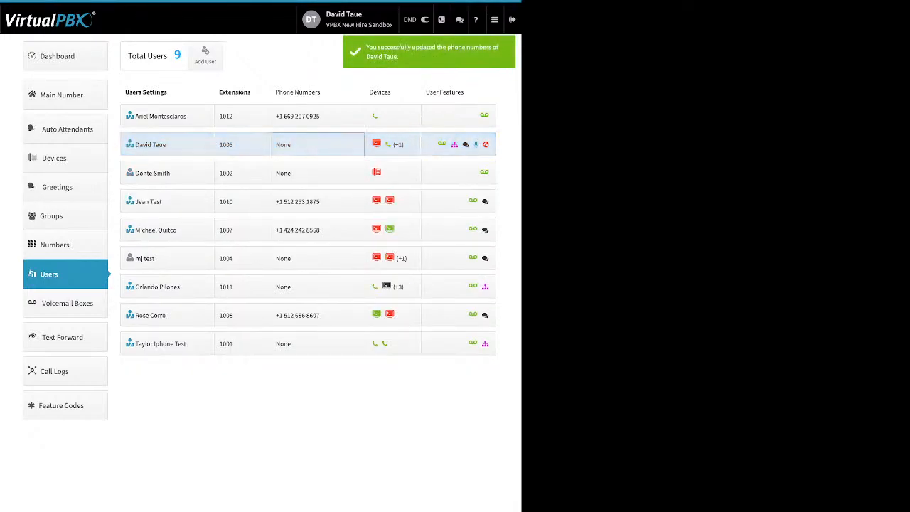
# Assign the third number in the spare numbers list to the second listed user and save the change
pyautogui.click(317, 144)
pyautogui.click(171, 207)
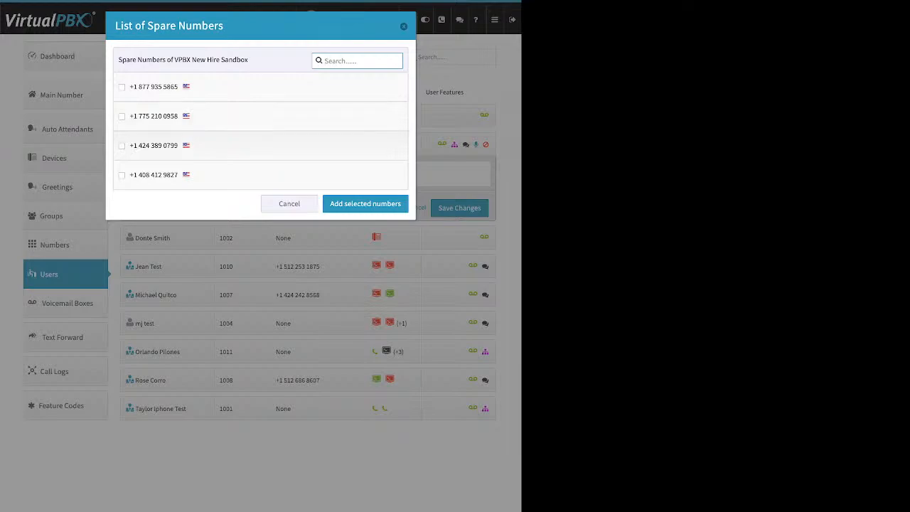
pyautogui.click(121, 145)
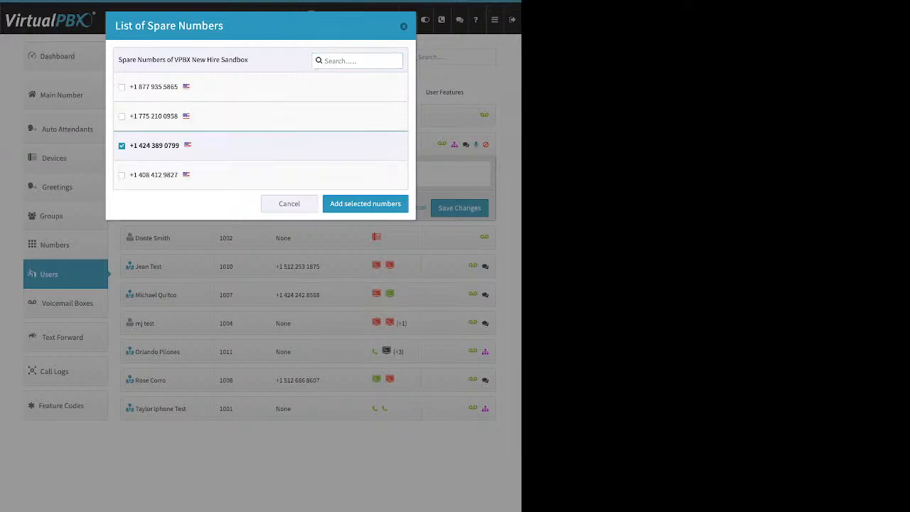
pyautogui.click(366, 204)
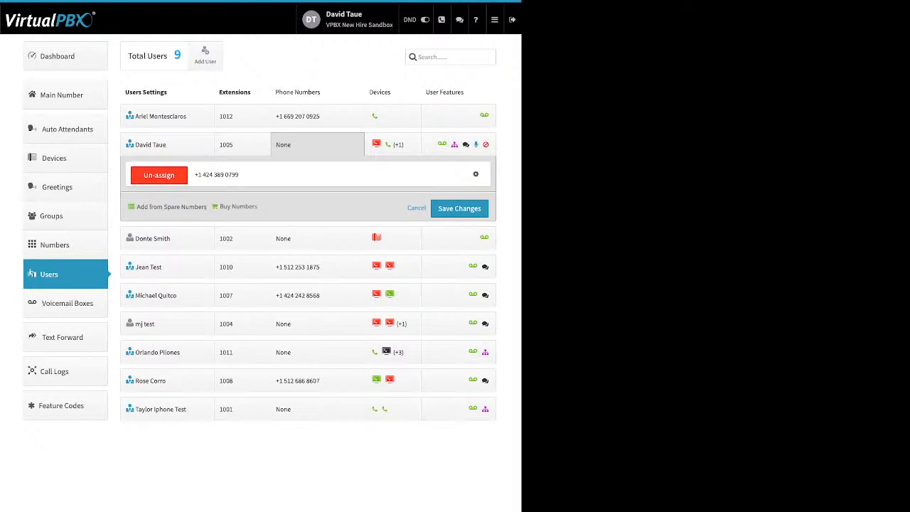
pyautogui.click(459, 208)
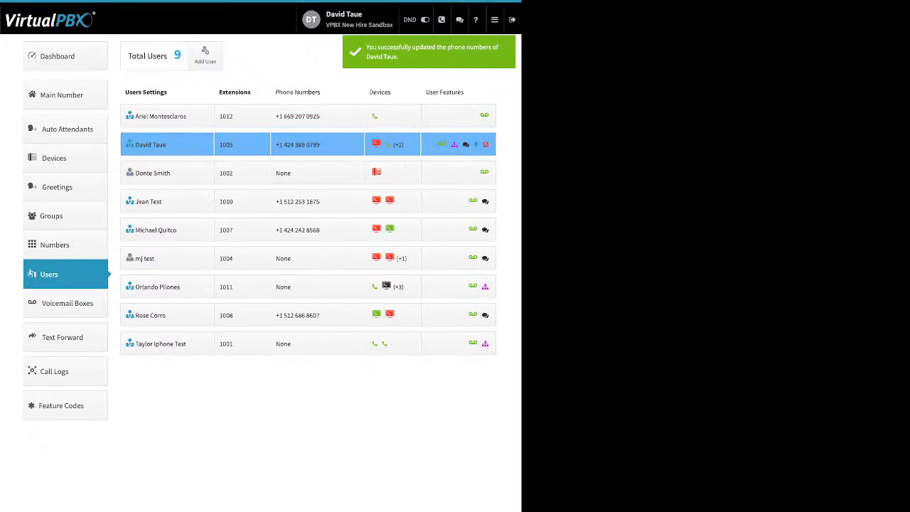
# Search for toll-free numbers with the 85* prefix to buy for the second listed user
pyautogui.click(297, 144)
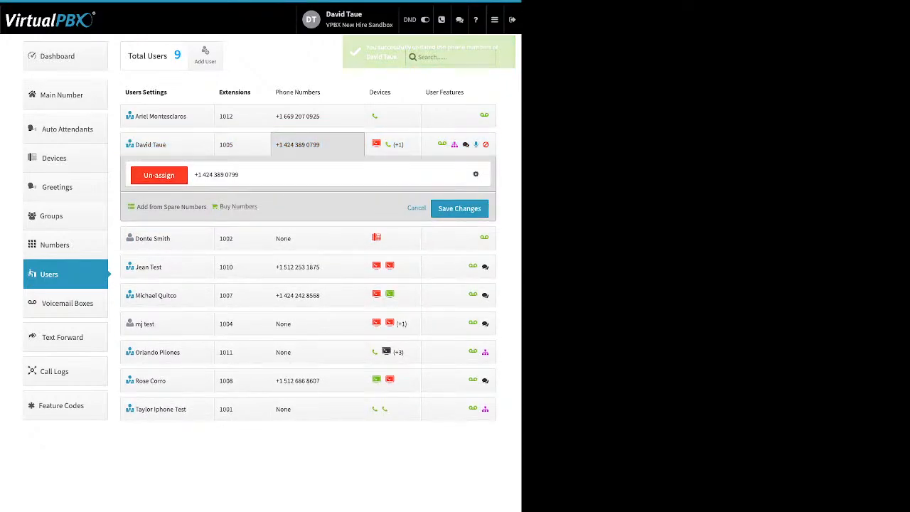
pyautogui.moveTo(136, 207); pyautogui.dragTo(231, 207)
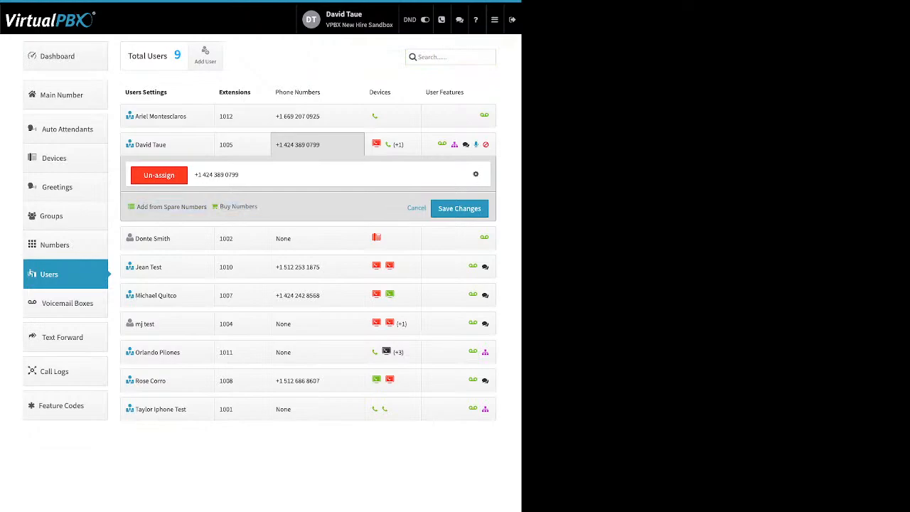
pyautogui.click(238, 207)
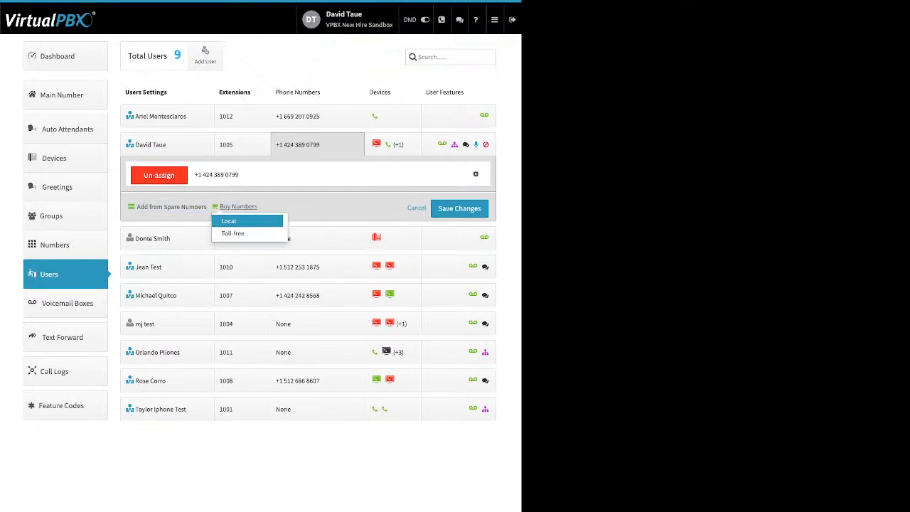
pyautogui.click(232, 233)
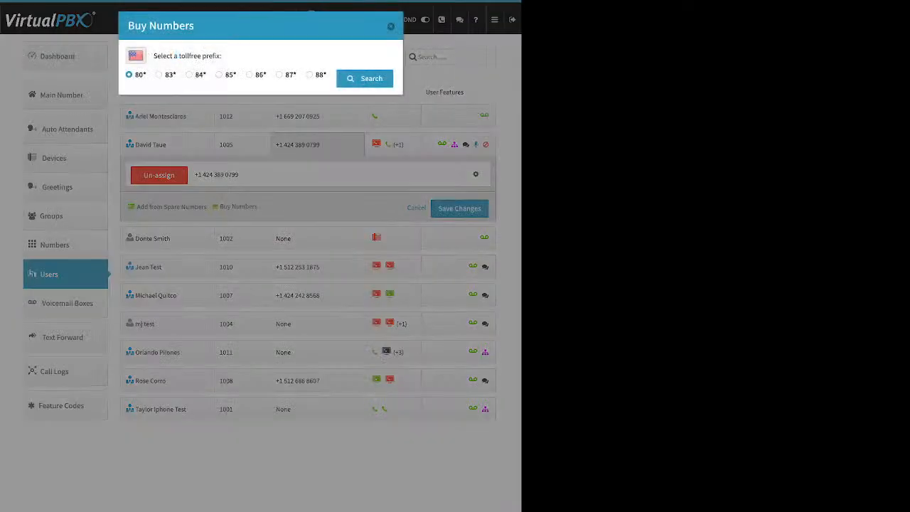
pyautogui.click(219, 75)
pyautogui.click(364, 78)
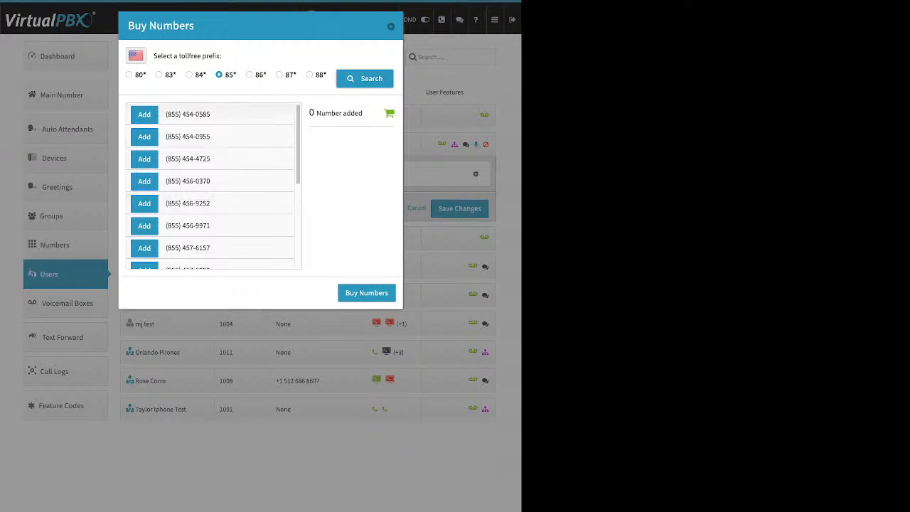
# Buy the first toll-free number in the search results and save it to the user's phone numbers
pyautogui.click(145, 114)
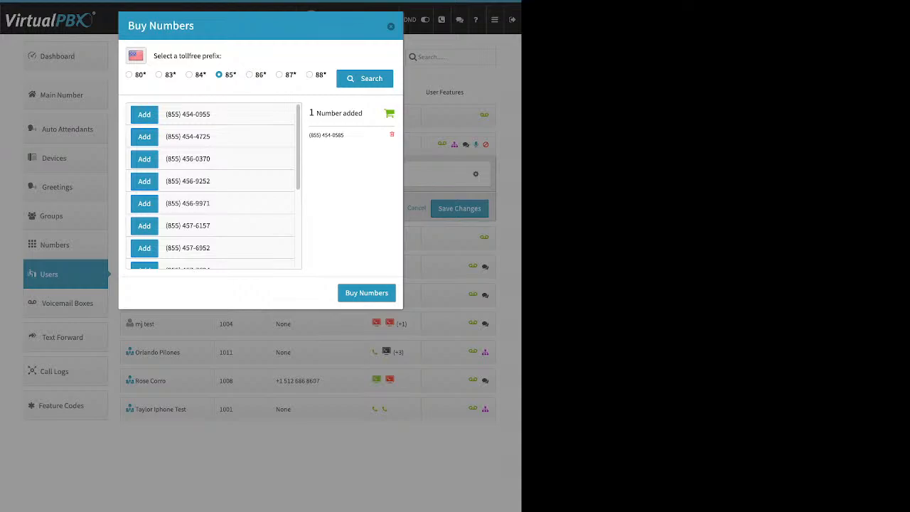
pyautogui.scroll(-10, 212, 186)
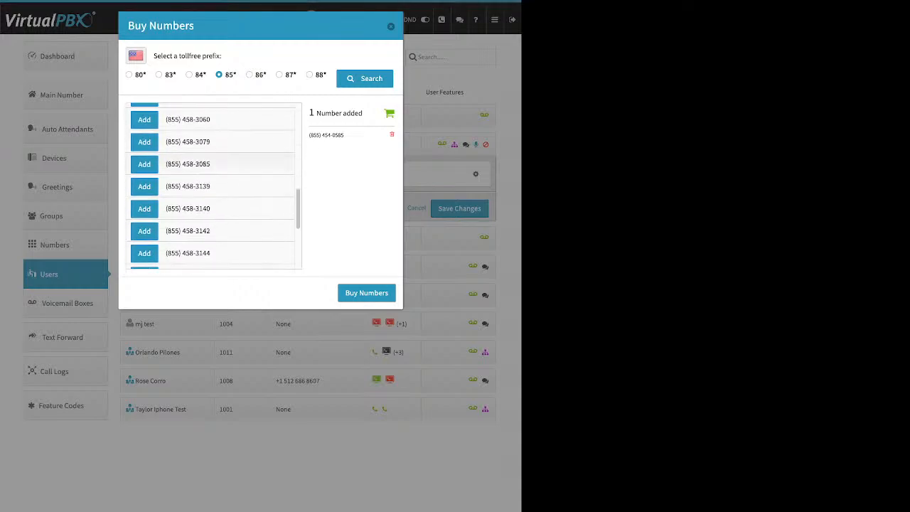
pyautogui.scroll(-5, 213, 186)
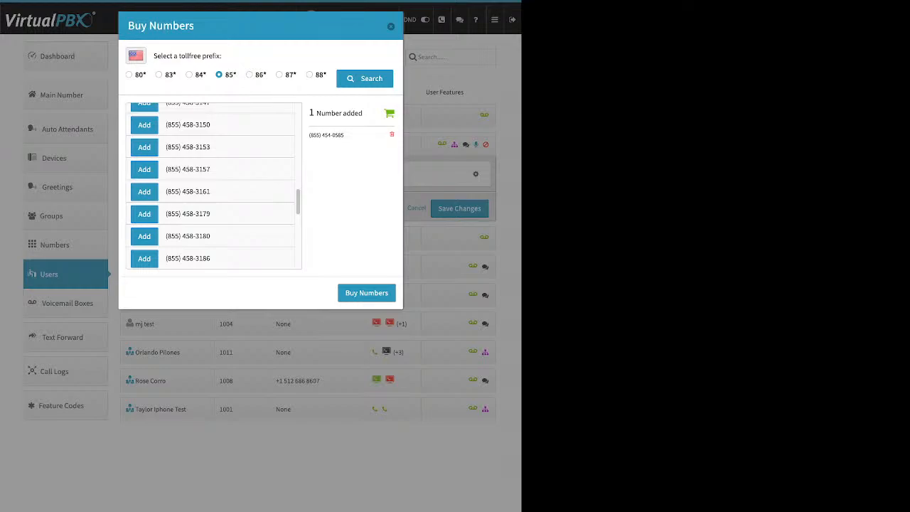
pyautogui.click(366, 293)
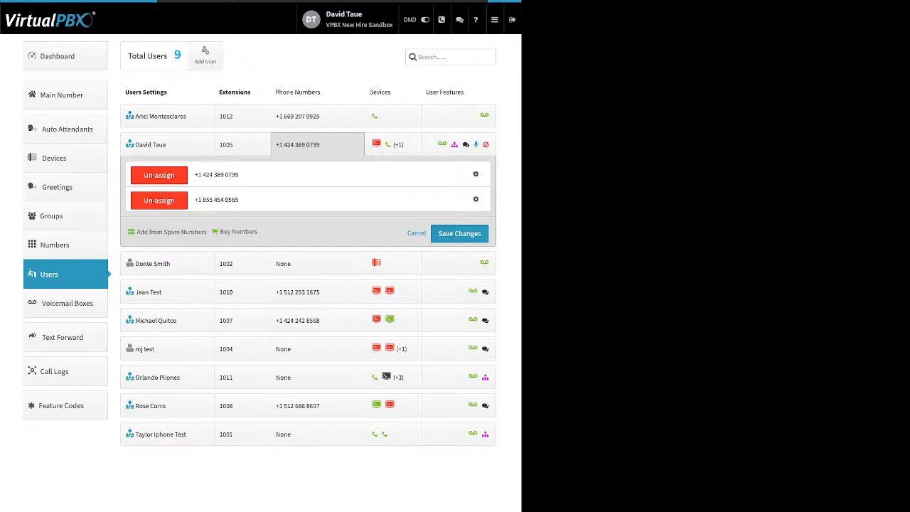
pyautogui.click(459, 233)
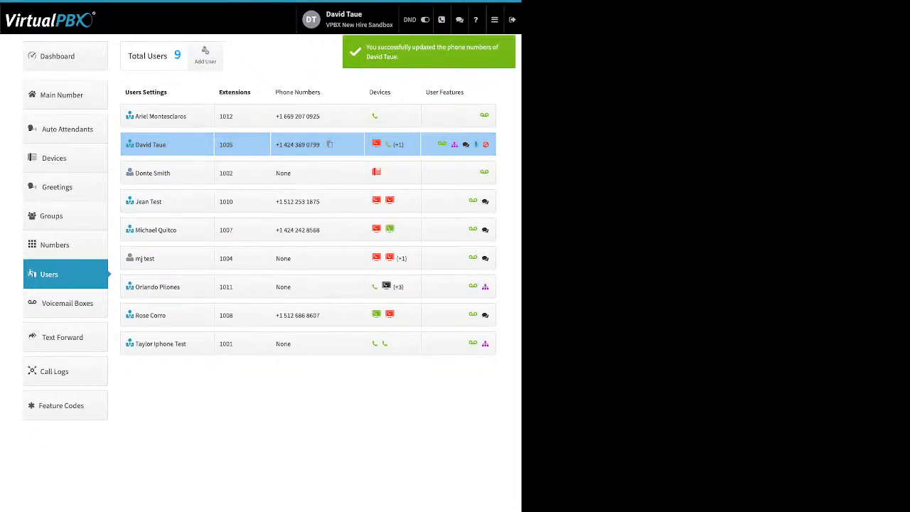
# Search for local United States numbers in area code 310 for the second listed user, and return to the search form
pyautogui.click(302, 144)
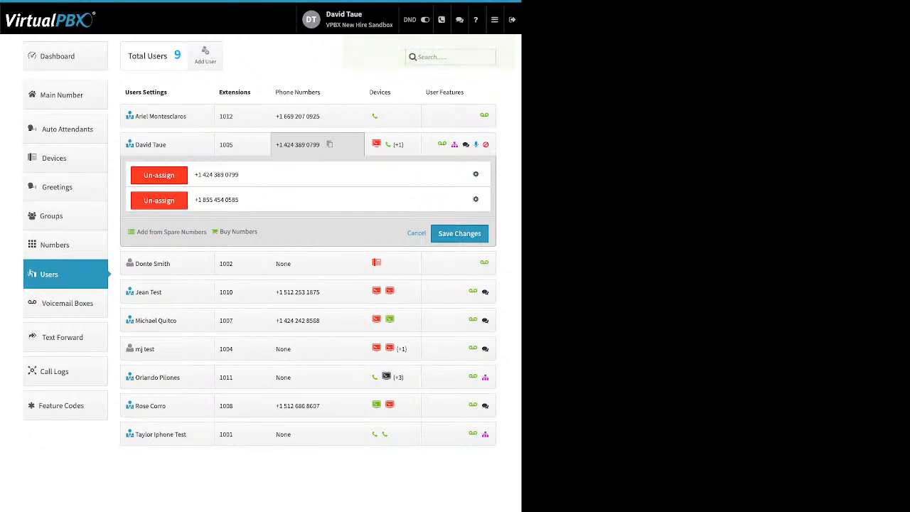
pyautogui.click(238, 231)
pyautogui.click(228, 246)
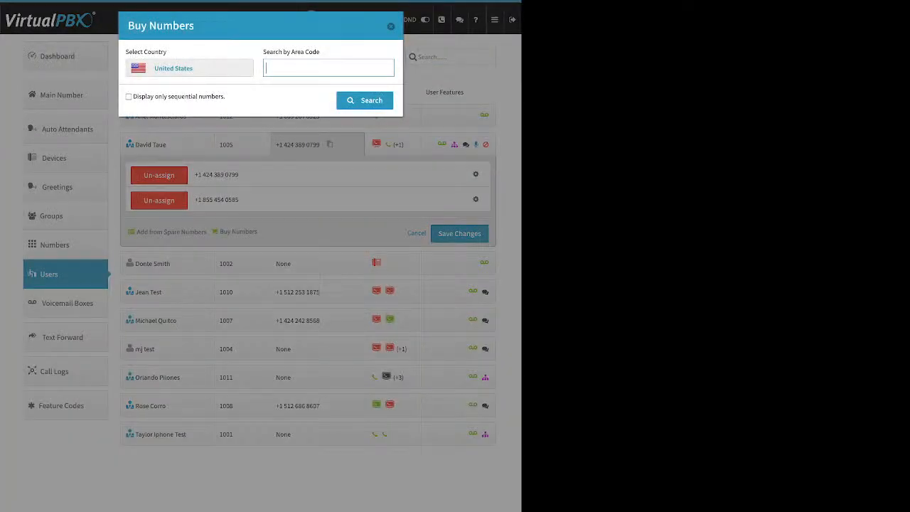
pyautogui.write('310')
pyautogui.press('Return')
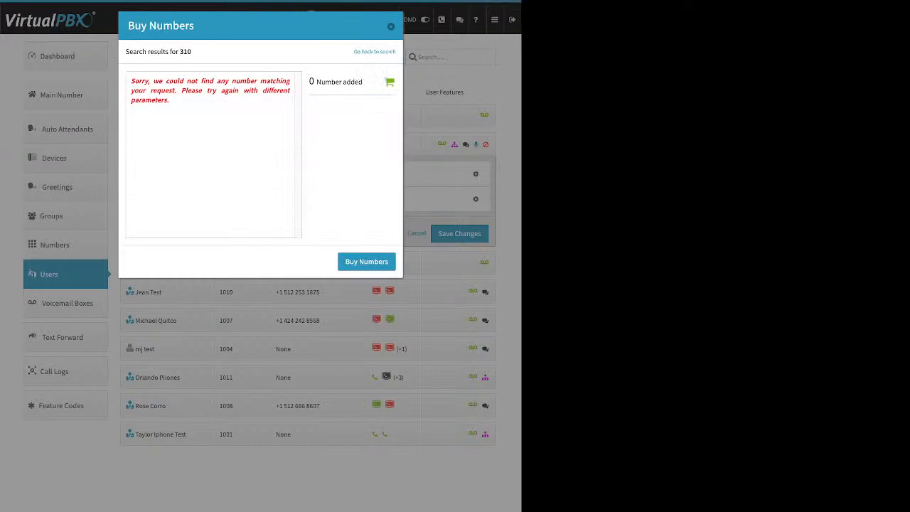
pyautogui.moveTo(170, 101); pyautogui.dragTo(131, 80)
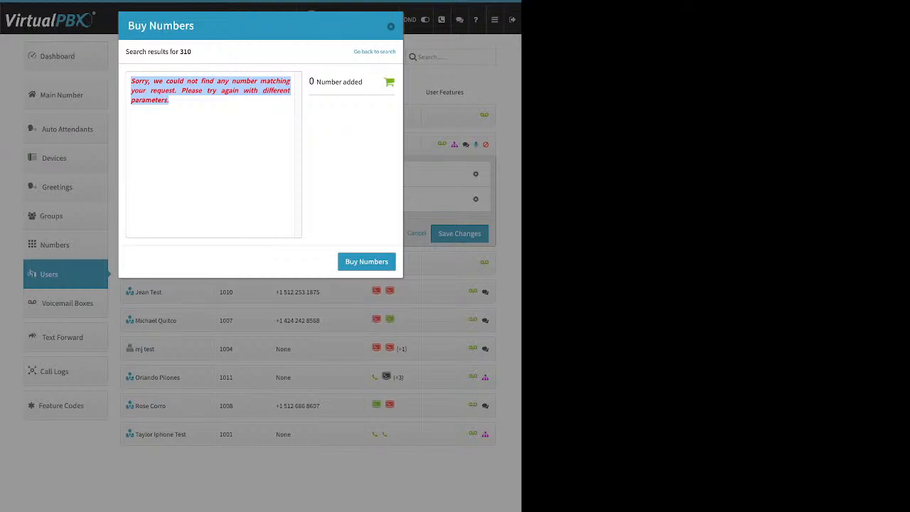
pyautogui.click(375, 52)
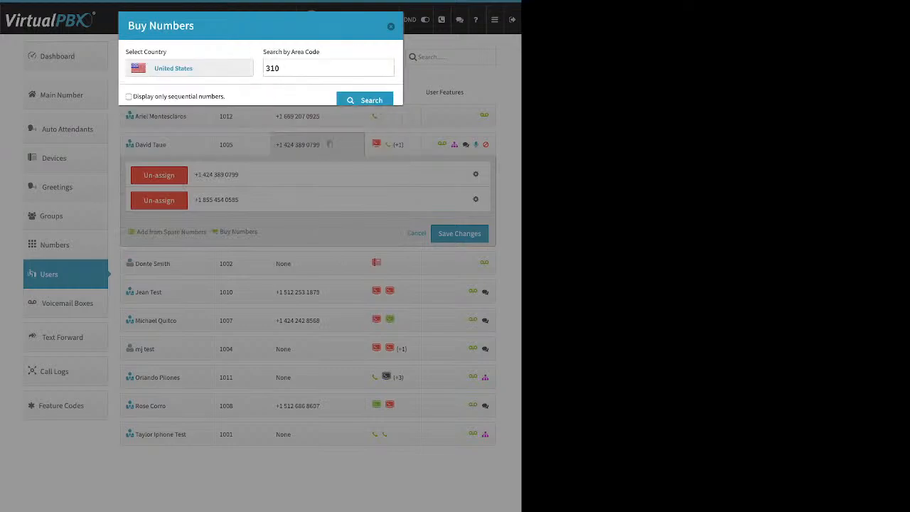
# Buy the first available local number in area code 424 and save it to the user's phone numbers
pyautogui.doubleClick(273, 68)
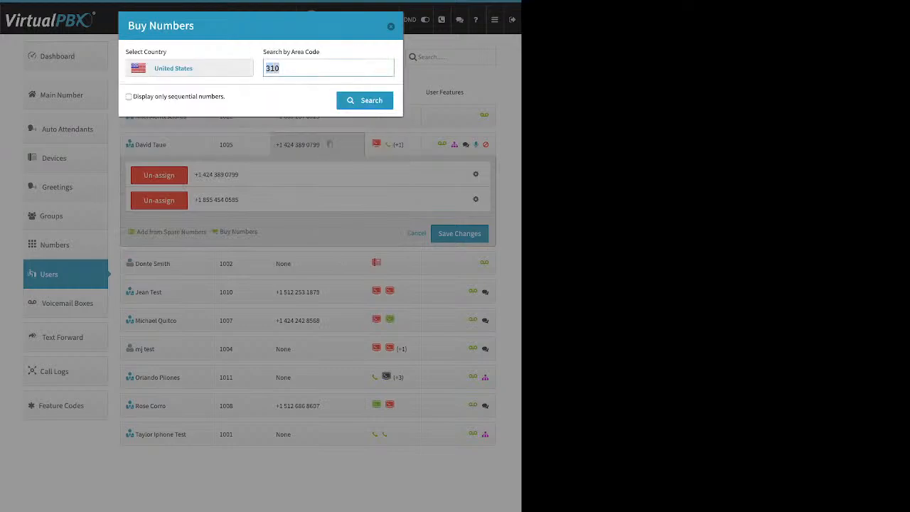
pyautogui.write('424')
pyautogui.press('Return')
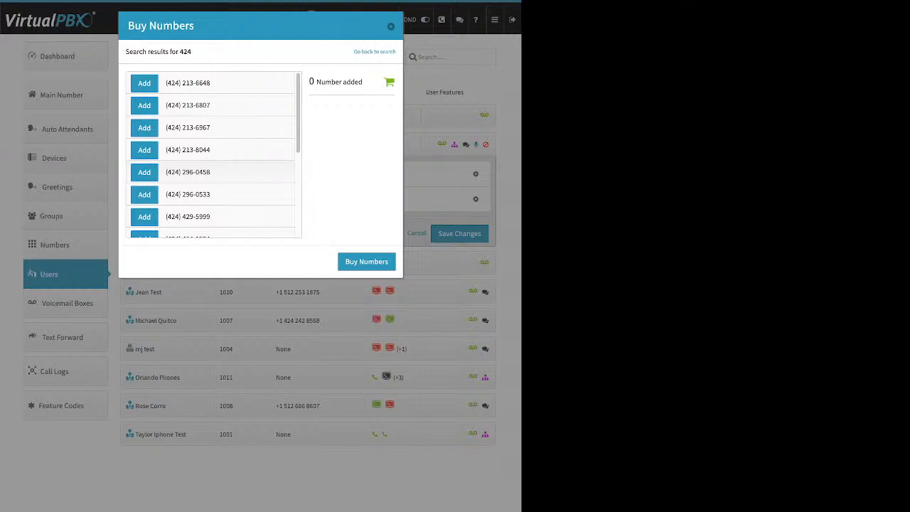
pyautogui.click(145, 83)
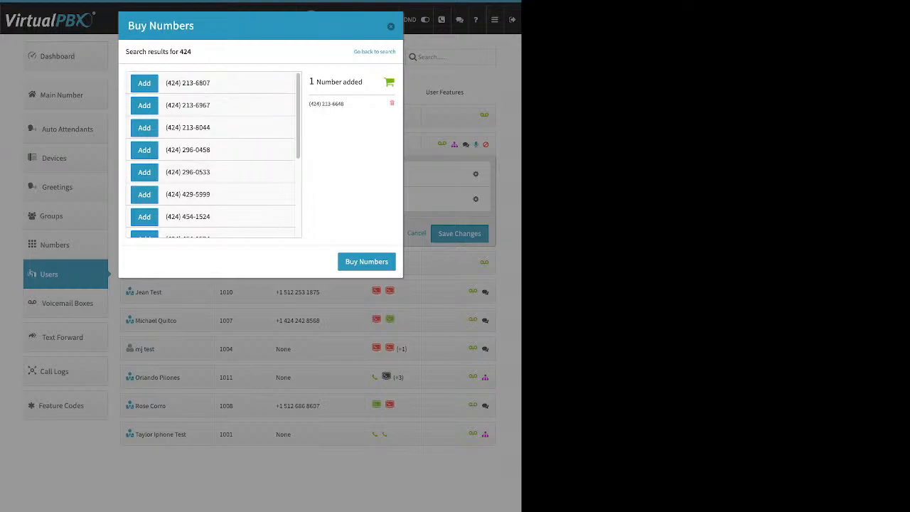
pyautogui.click(366, 261)
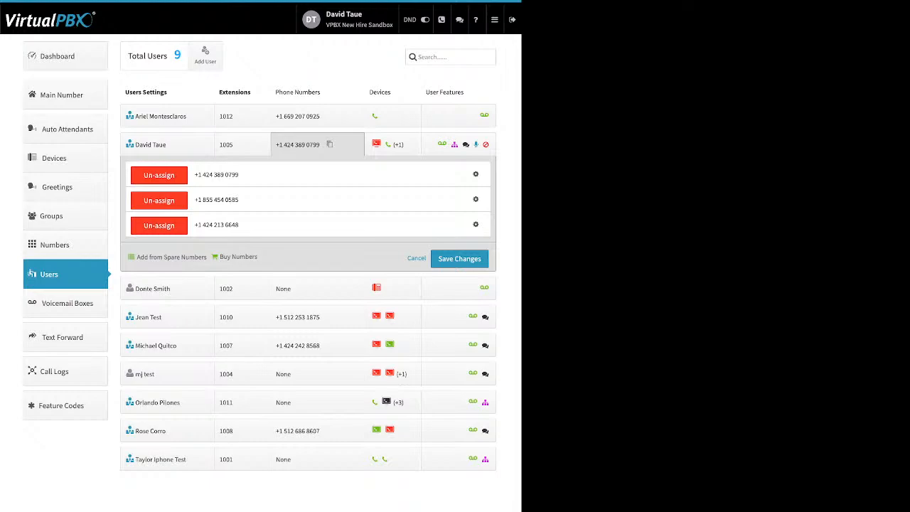
pyautogui.click(459, 259)
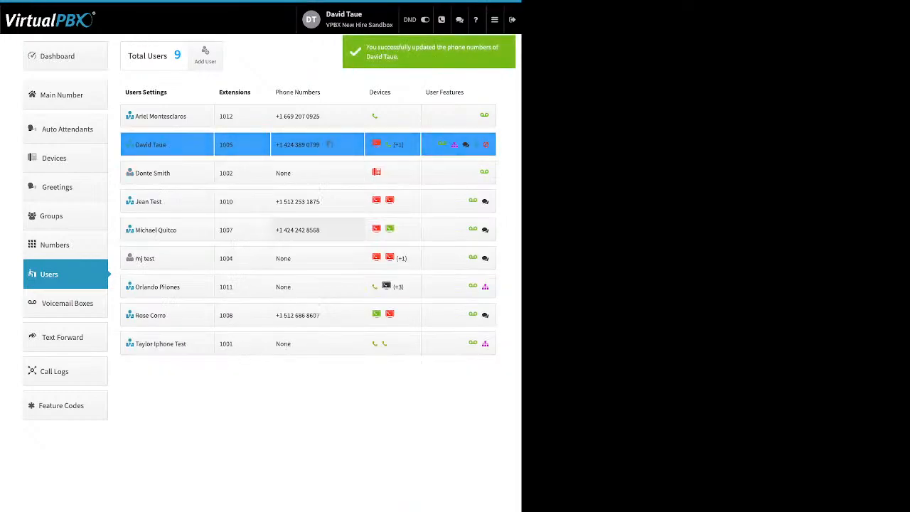
# View the outbound and inbound Caller ID name options of the user's first listed number and leave them without saving
pyautogui.click(317, 144)
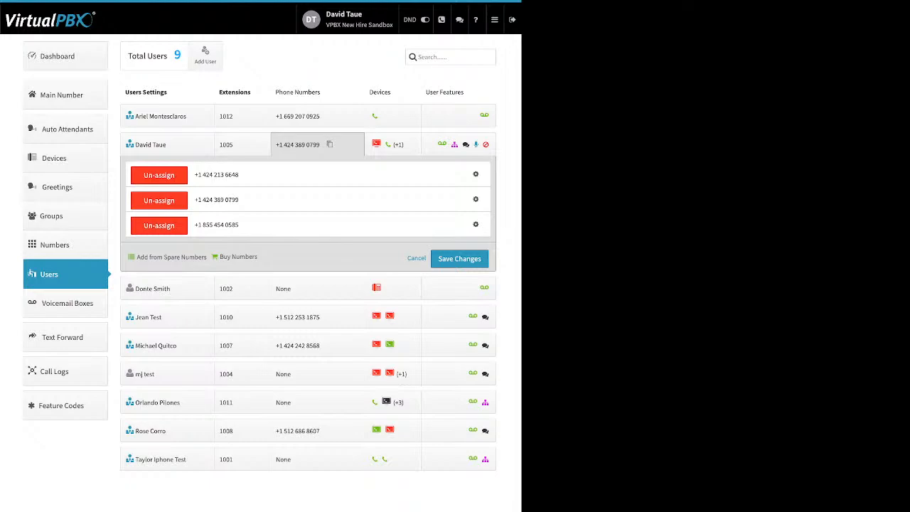
pyautogui.click(476, 174)
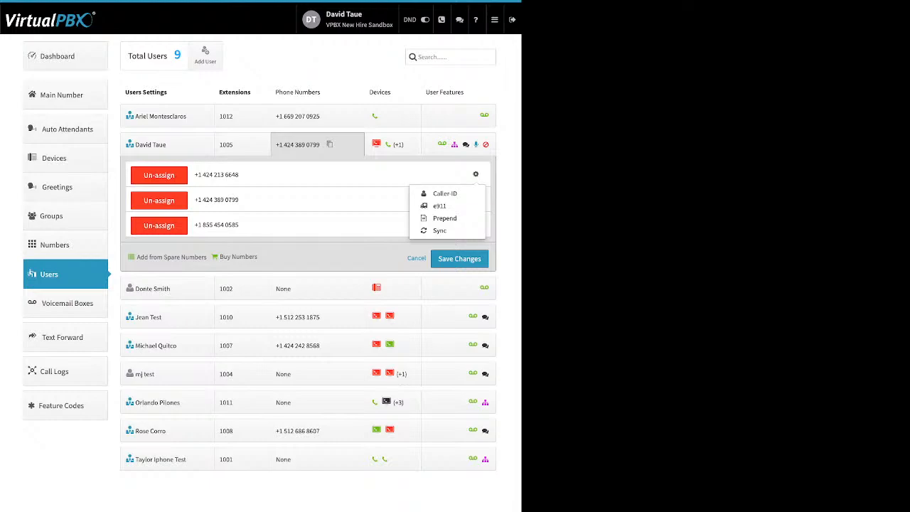
pyautogui.click(444, 193)
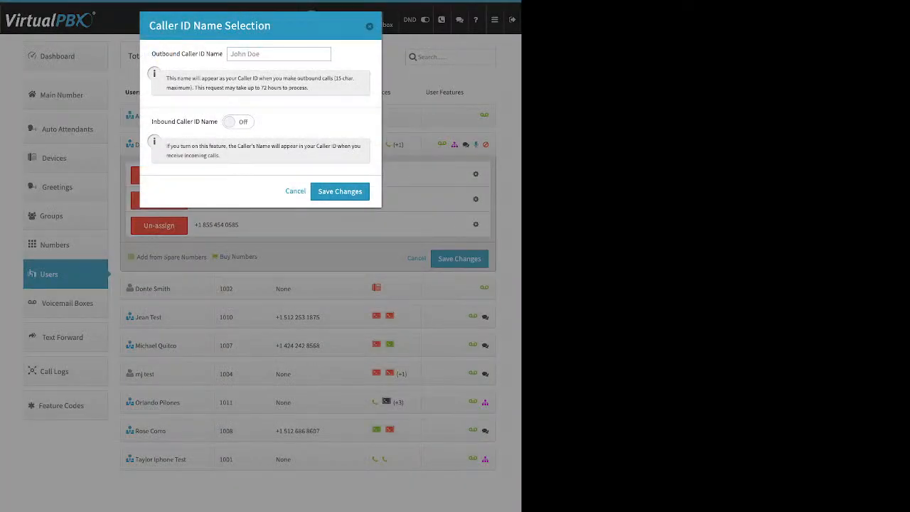
pyautogui.moveTo(151, 121); pyautogui.dragTo(218, 121)
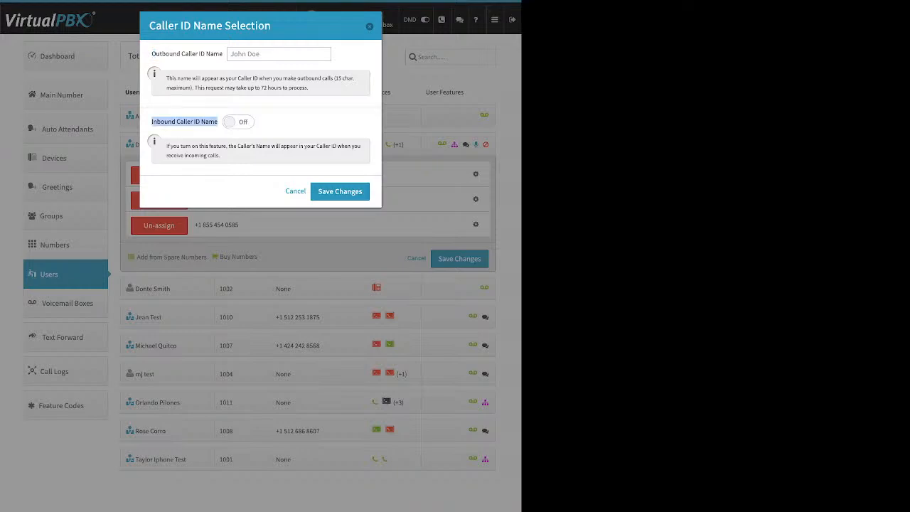
pyautogui.press('Escape')
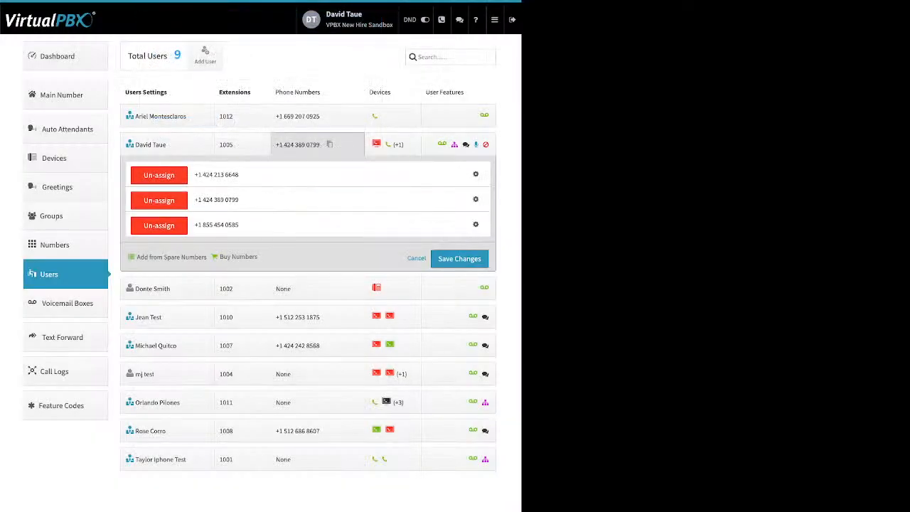
# View the e911 location form of the user's first listed number and leave it without saving
pyautogui.click(476, 174)
pyautogui.click(442, 205)
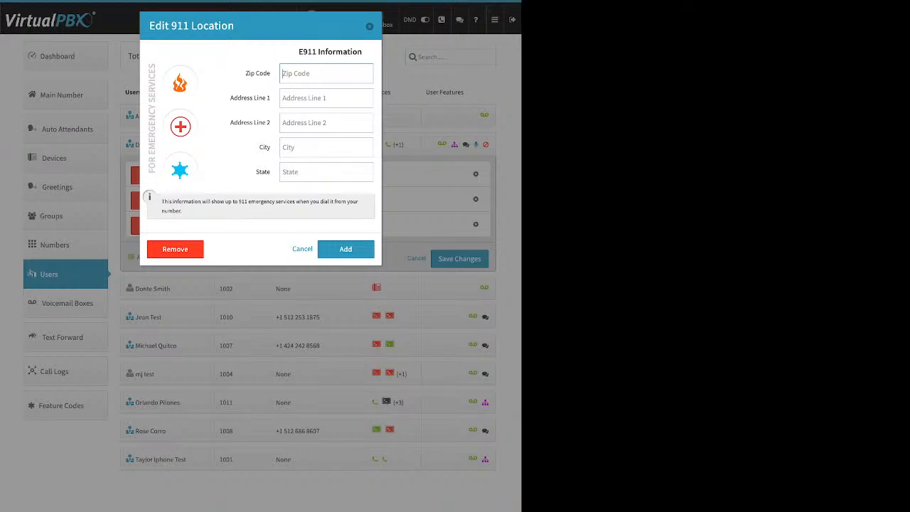
pyautogui.press('Escape')
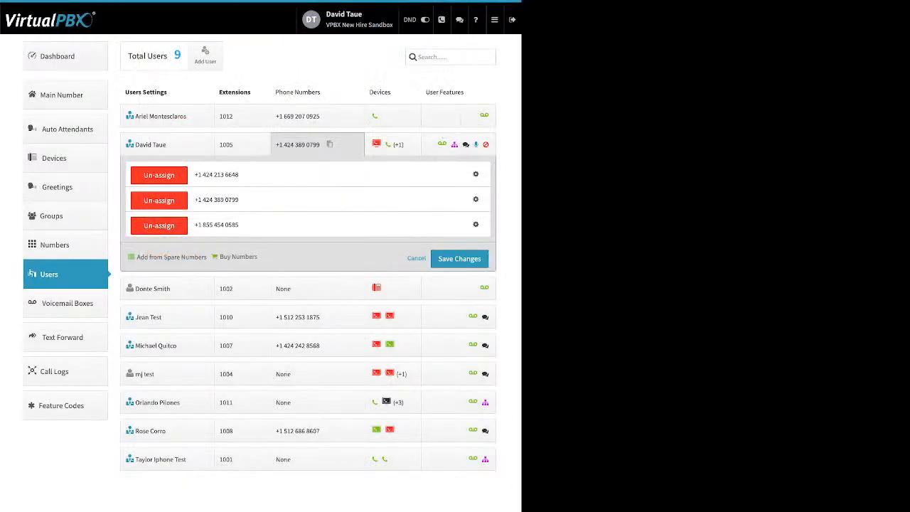
# Set the prepend text of the second user's second listed phone number to "direct" and save it
pyautogui.click(475, 200)
pyautogui.click(444, 243)
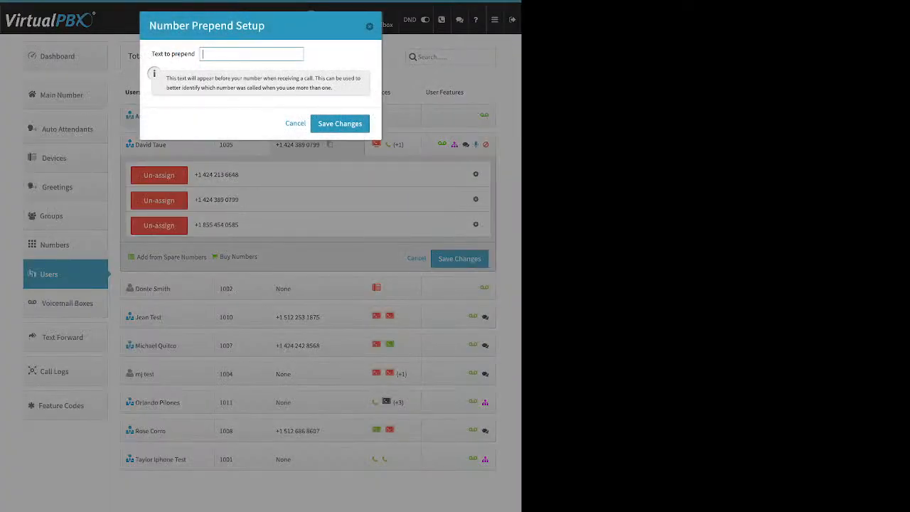
pyautogui.moveTo(158, 55); pyautogui.dragTo(195, 54)
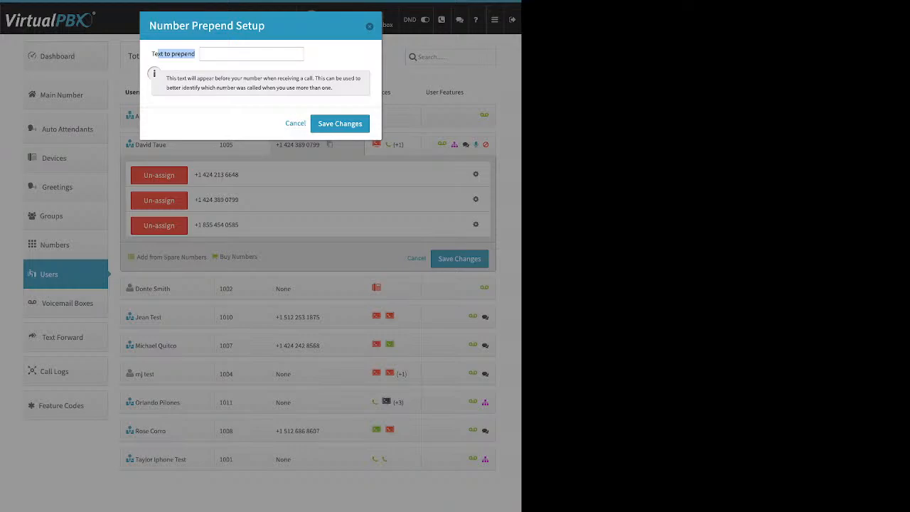
pyautogui.click(241, 54)
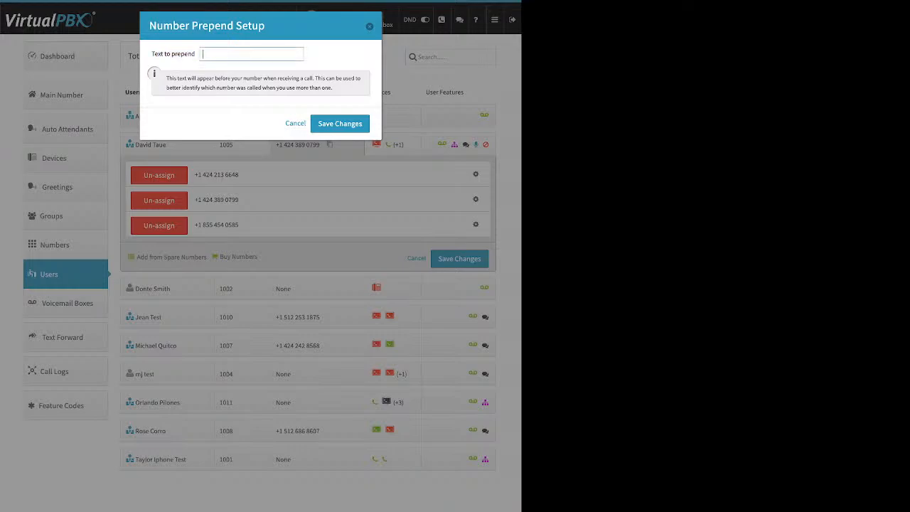
pyautogui.write('direct')
pyautogui.click(340, 123)
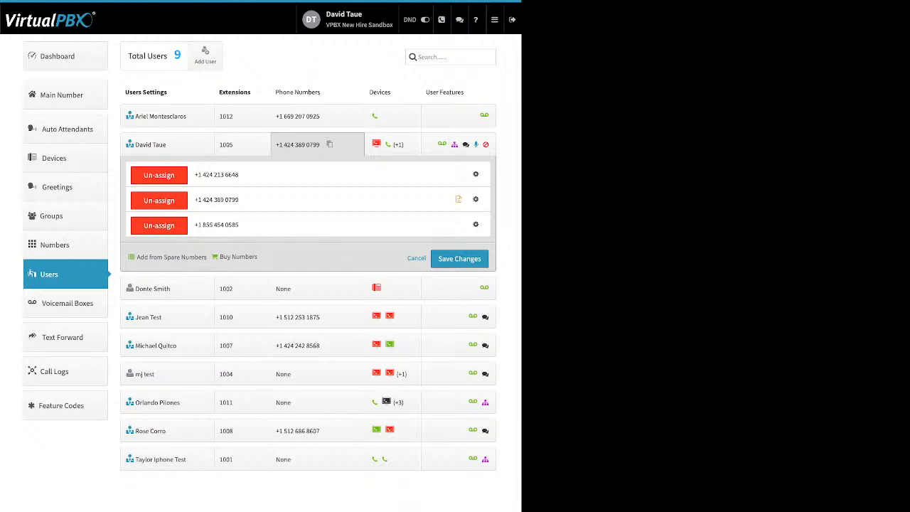
# Un-assign the first and third listed phone numbers from the second user and save the changes
pyautogui.click(158, 175)
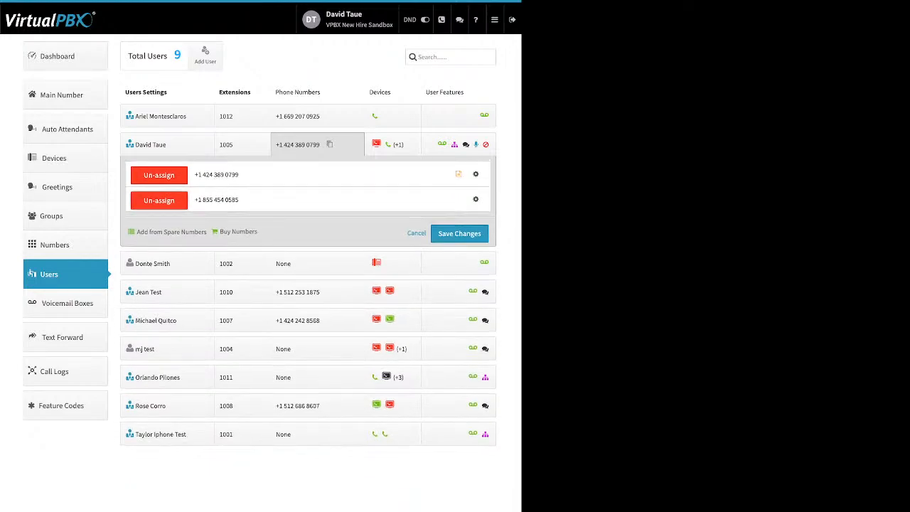
pyautogui.click(158, 201)
pyautogui.click(459, 208)
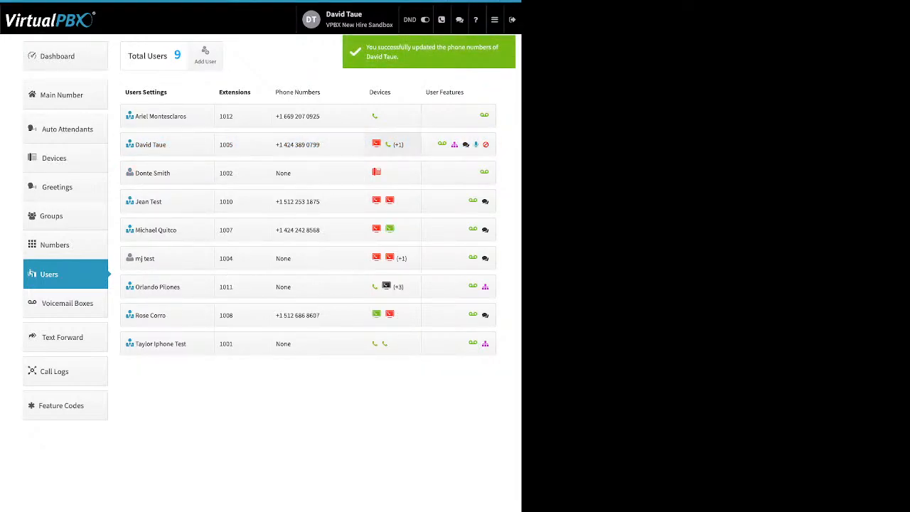
# Start a new SIP Phone for the second user and look through the Yealink and Obihai device models
pyautogui.click(392, 144)
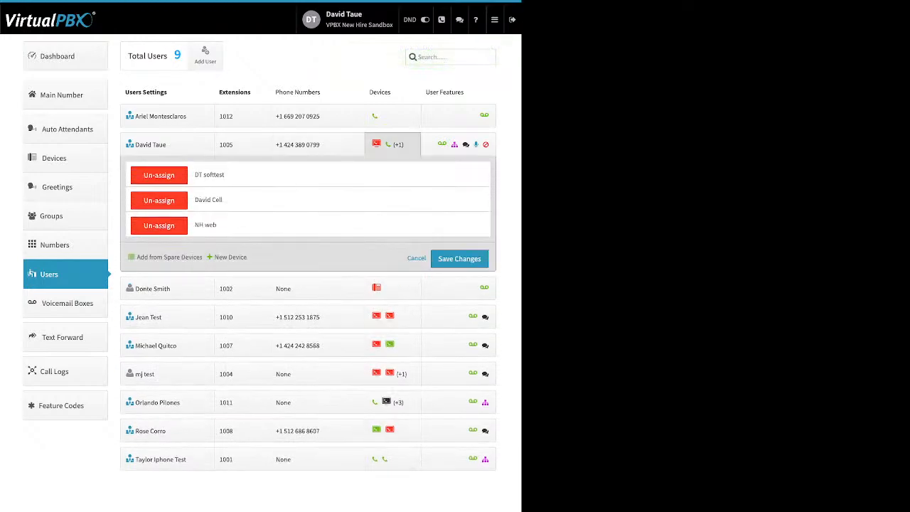
pyautogui.click(230, 256)
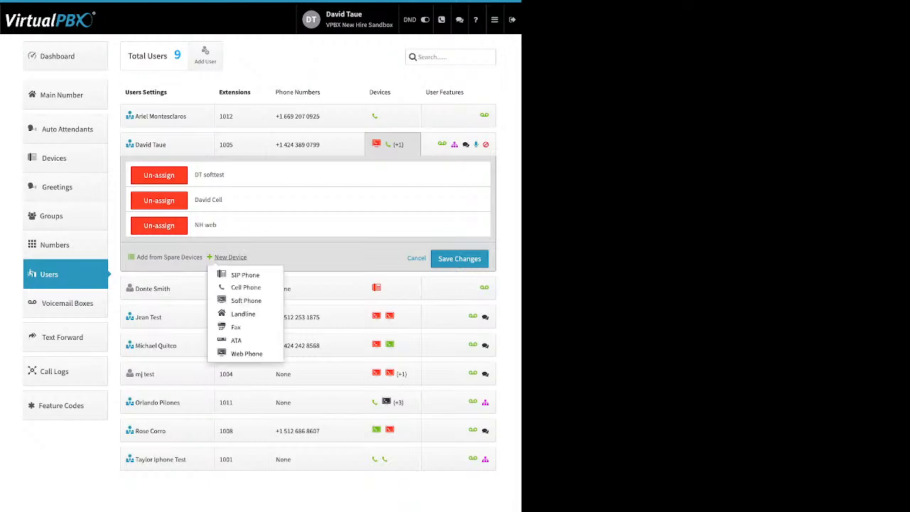
pyautogui.click(245, 274)
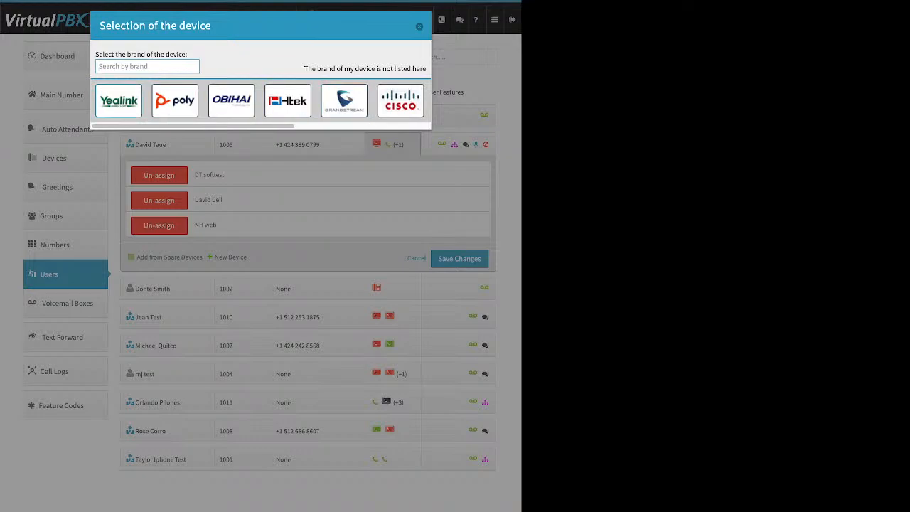
pyautogui.click(118, 101)
pyautogui.scroll(-3, 278, 274)
pyautogui.scroll(3, 277, 275)
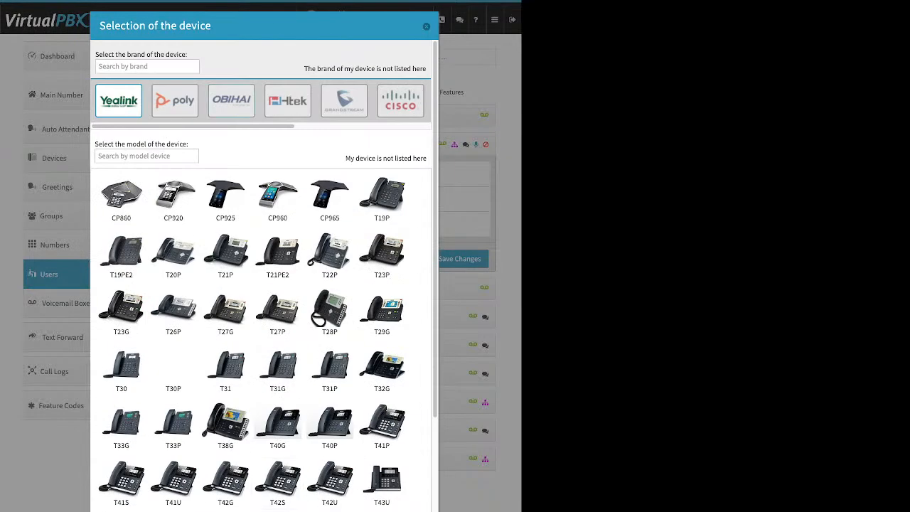
pyautogui.click(231, 100)
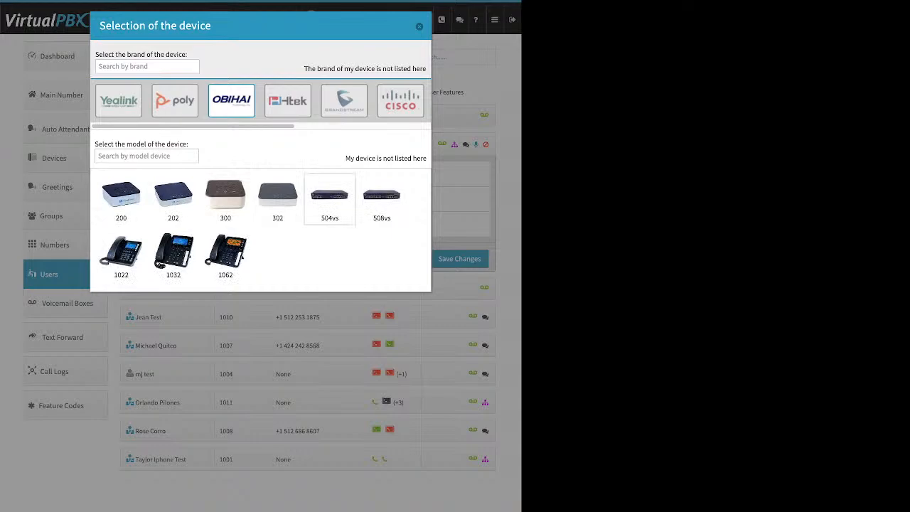
# Choose the Cisco 962 as the new device, review its Device Name and MAC Address fields, and leave without creating it
pyautogui.click(400, 100)
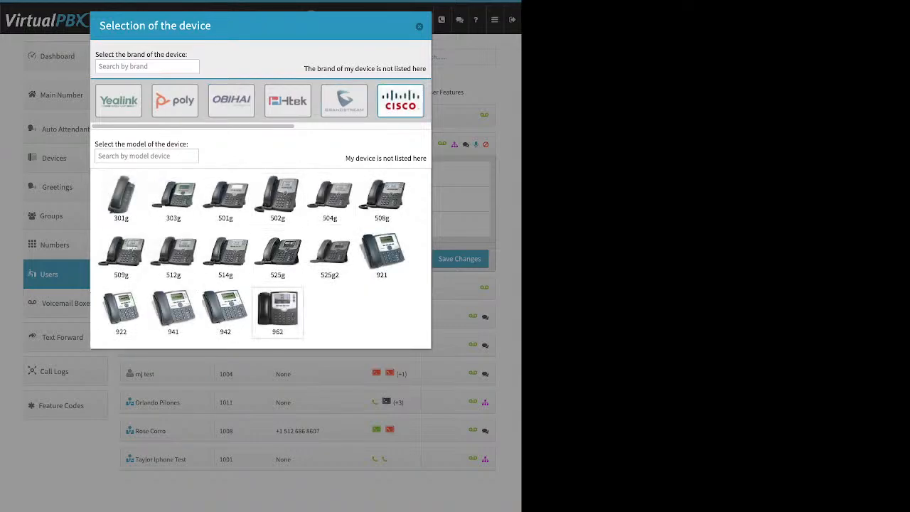
pyautogui.click(277, 312)
pyautogui.click(233, 390)
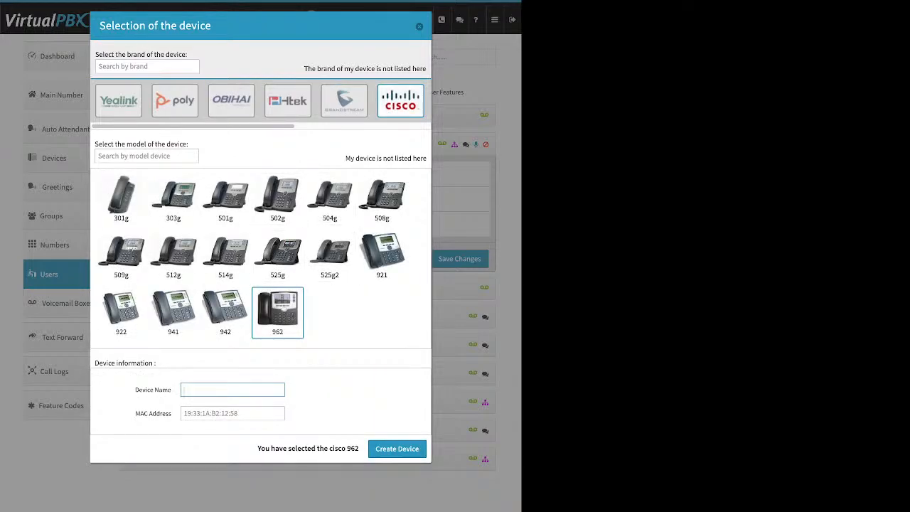
pyautogui.moveTo(135, 390); pyautogui.dragTo(172, 390)
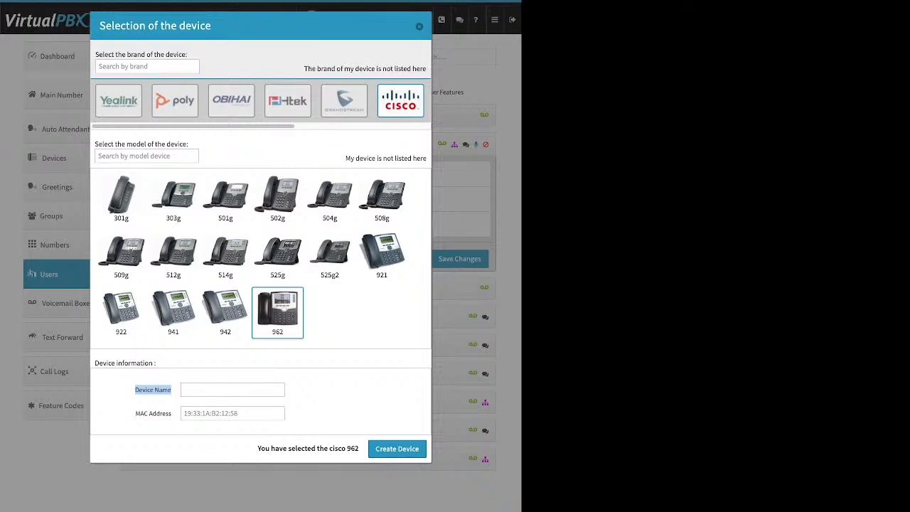
pyautogui.moveTo(135, 413); pyautogui.dragTo(173, 413)
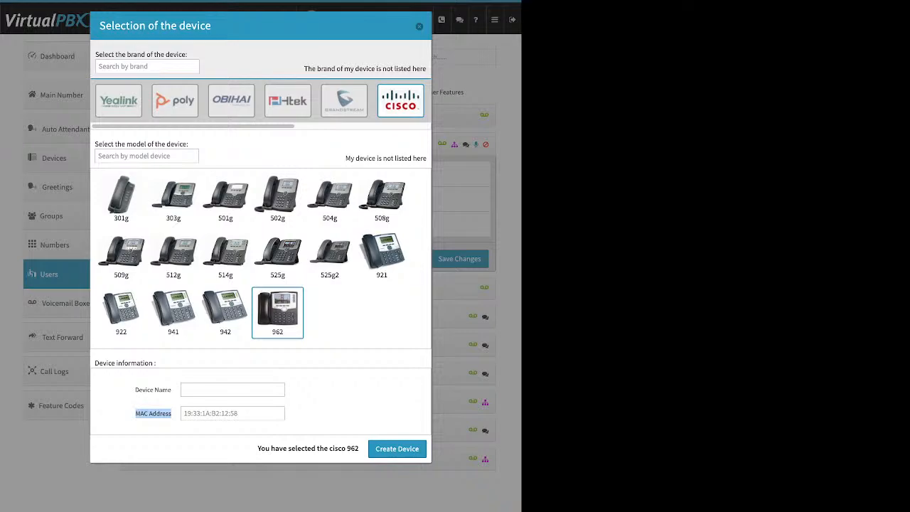
pyautogui.press('Escape')
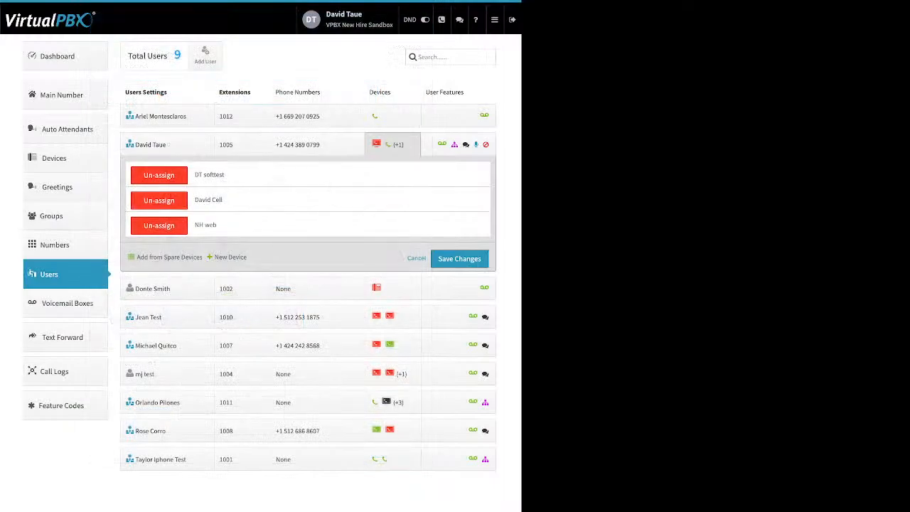
# View the Miscellaneous settings of the third user's Test 57W device, including Allow Reprovision, and leave without saving
pyautogui.click(376, 288)
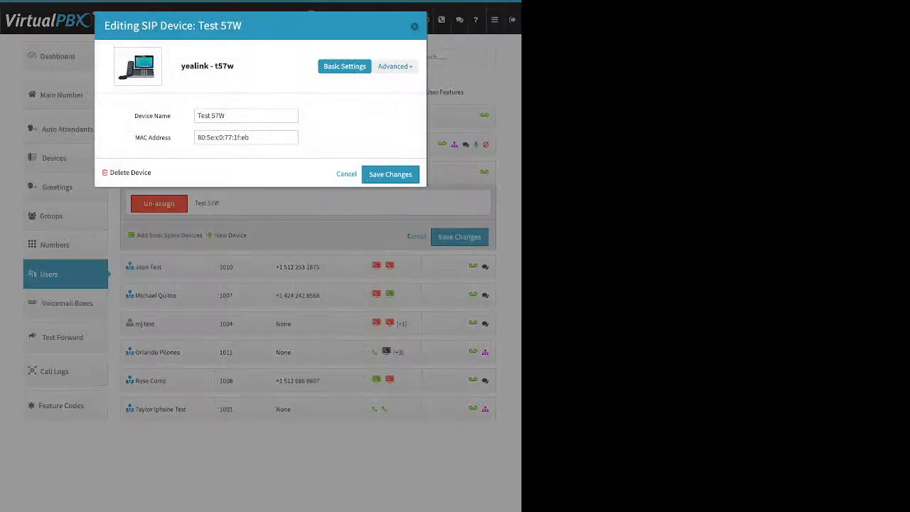
pyautogui.click(395, 66)
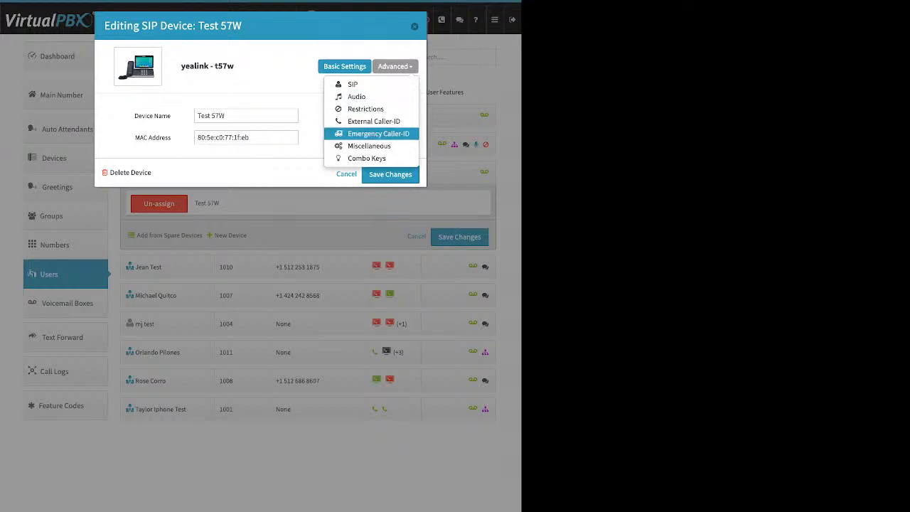
pyautogui.click(369, 146)
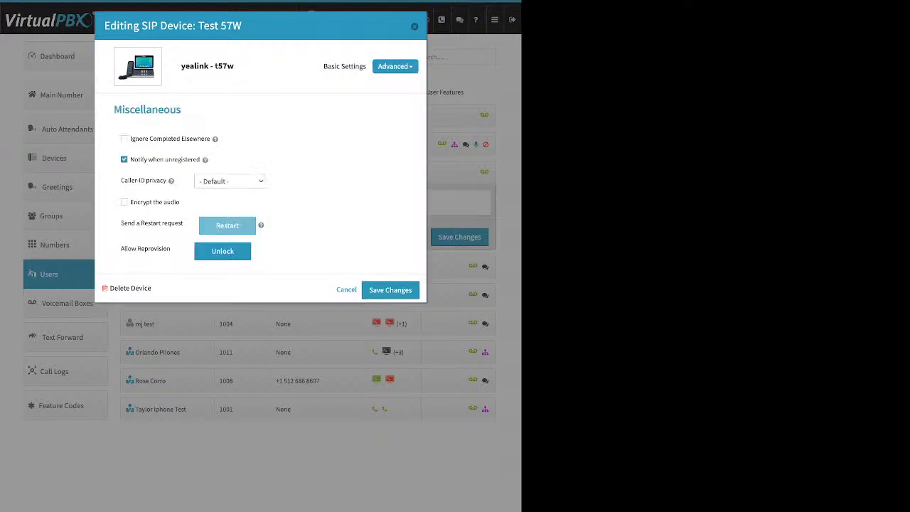
pyautogui.moveTo(121, 249); pyautogui.dragTo(171, 249)
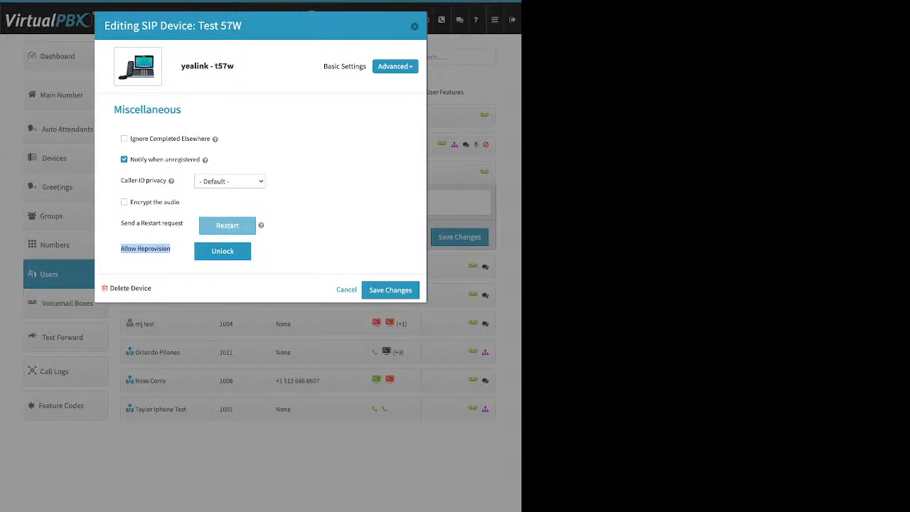
pyautogui.press('Escape')
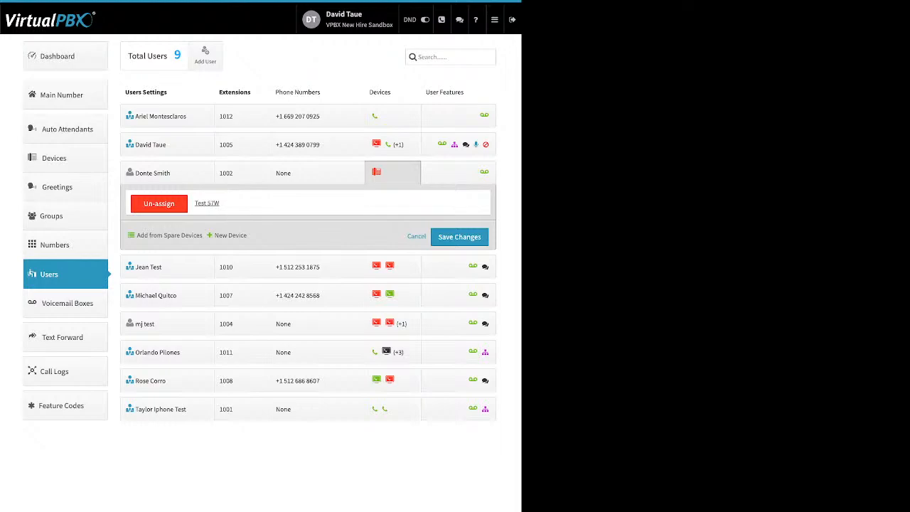
# View the Device Name and Number fields for adding a Cell Phone to the second user and leave without creating it
pyautogui.click(392, 145)
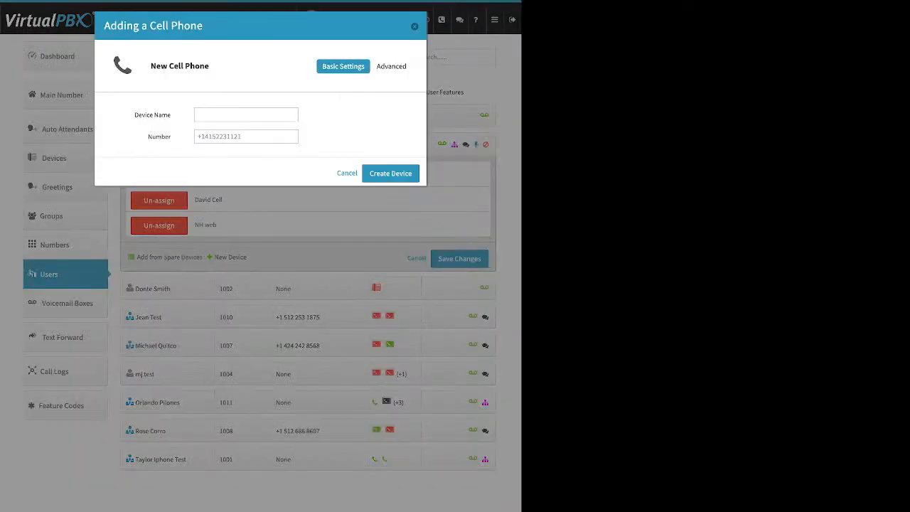
pyautogui.moveTo(134, 115); pyautogui.dragTo(159, 115)
pyautogui.moveTo(148, 136); pyautogui.dragTo(171, 137)
pyautogui.press('Escape')
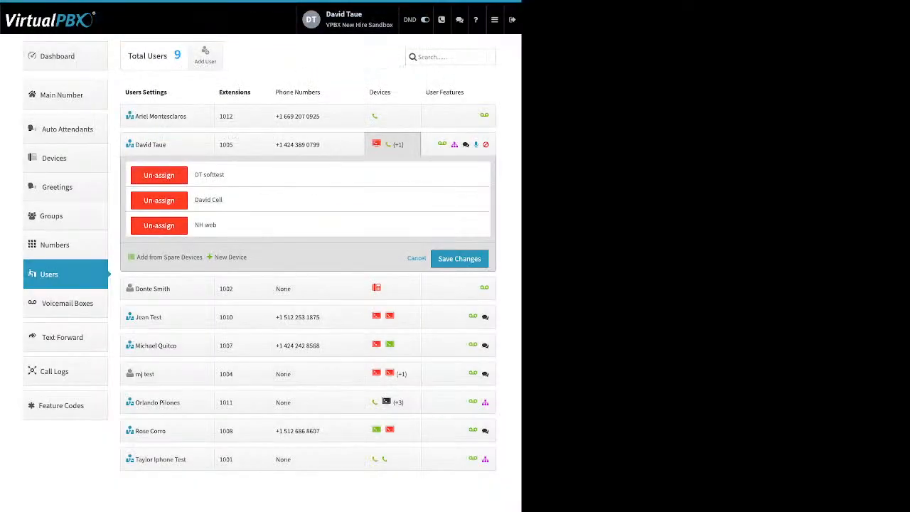
# Try enabling Allow use of cellphone's voicemail and disabling Keep Original Caller-ID on the second user's cell phone device, and close without saving
pyautogui.click(208, 200)
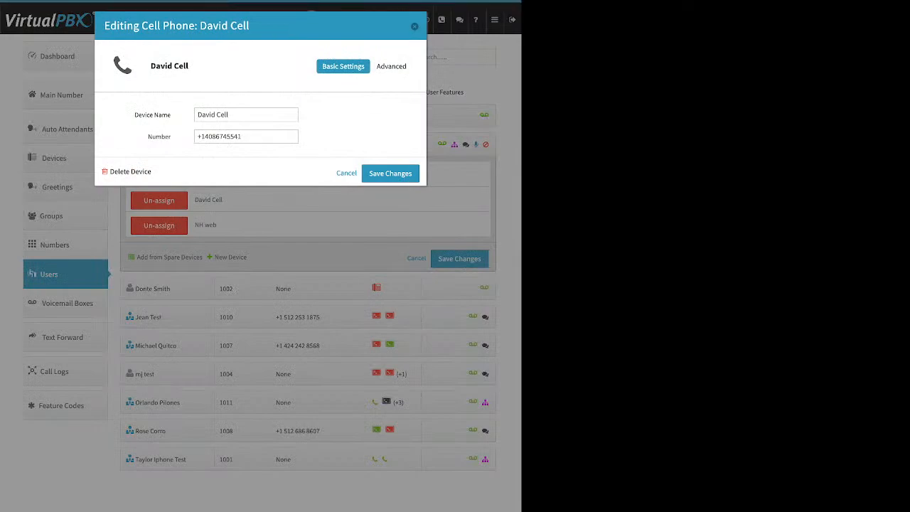
pyautogui.click(391, 66)
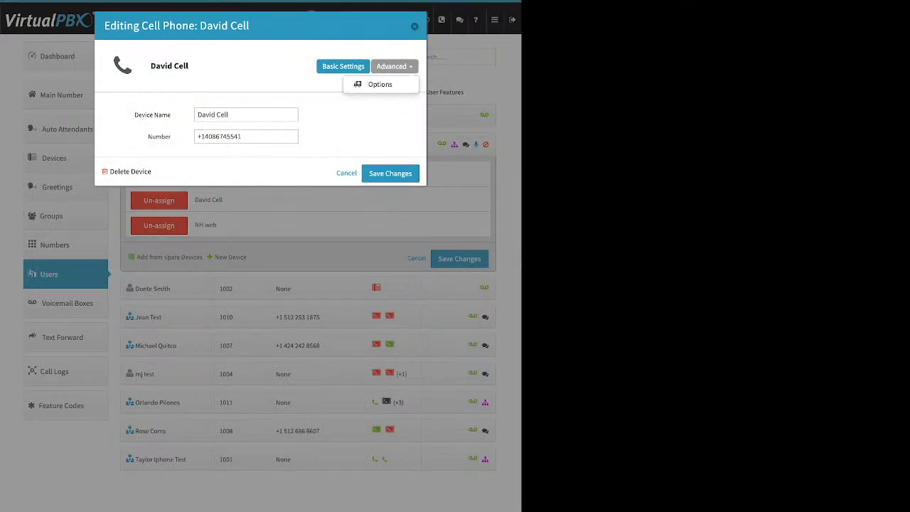
pyautogui.click(379, 84)
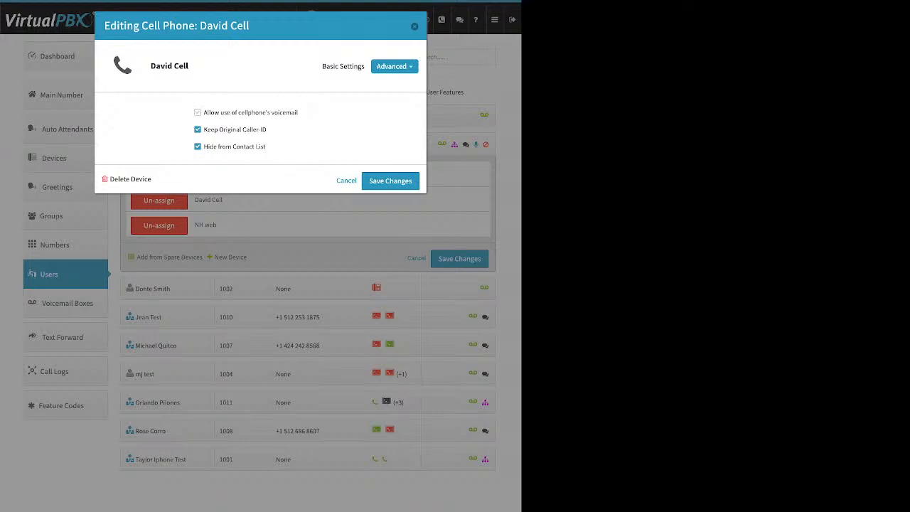
pyautogui.moveTo(299, 113); pyautogui.dragTo(203, 112)
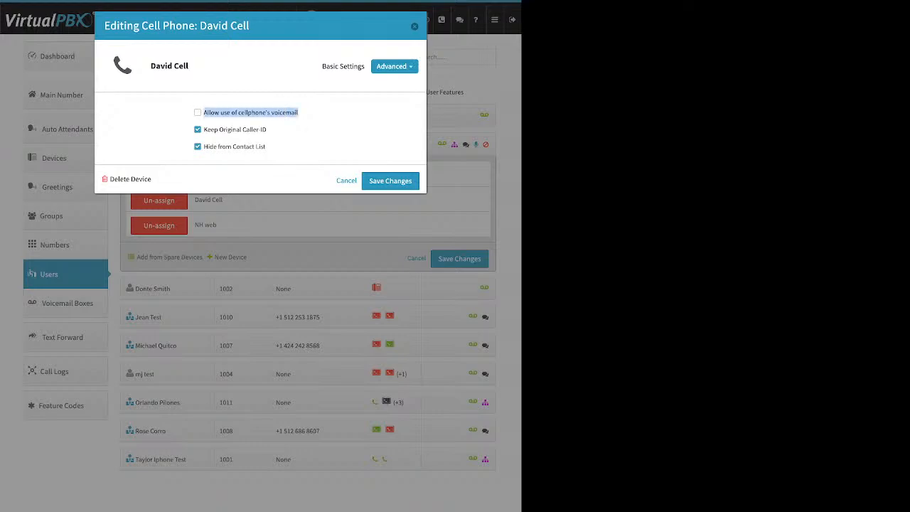
pyautogui.click(197, 112)
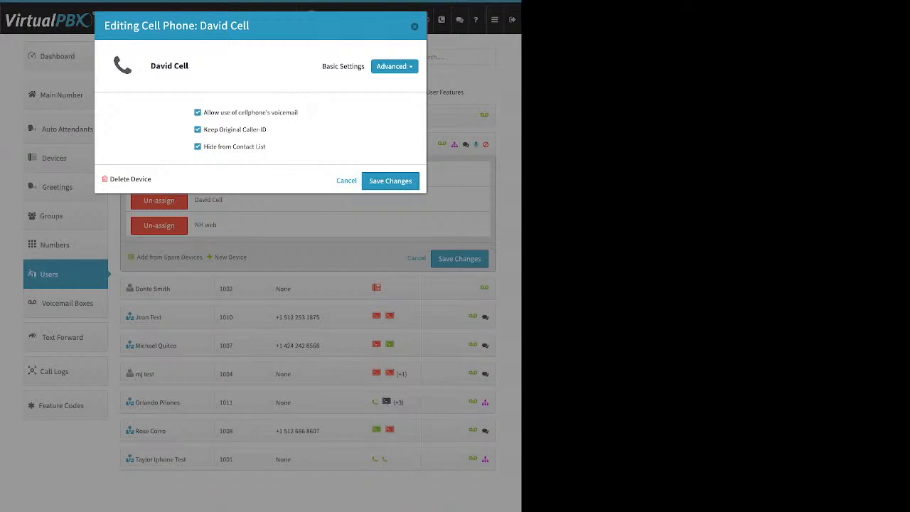
pyautogui.moveTo(267, 129); pyautogui.dragTo(204, 130)
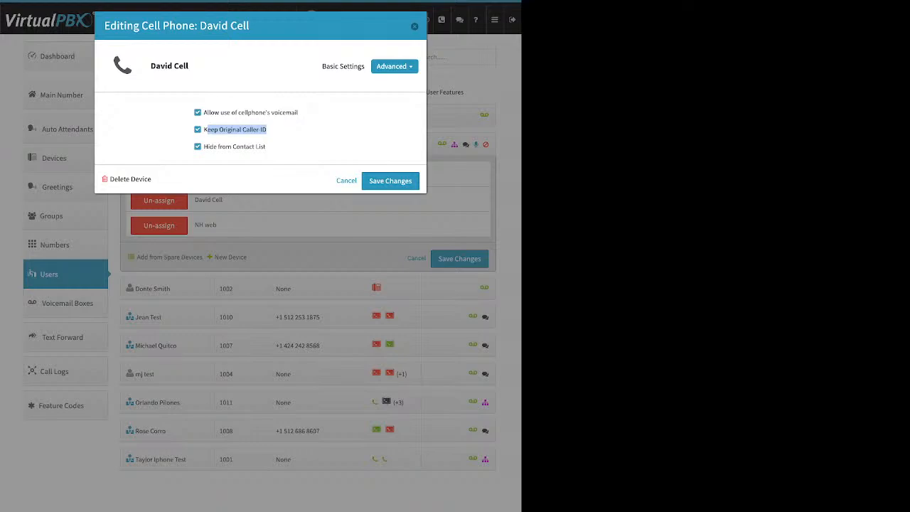
pyautogui.click(198, 130)
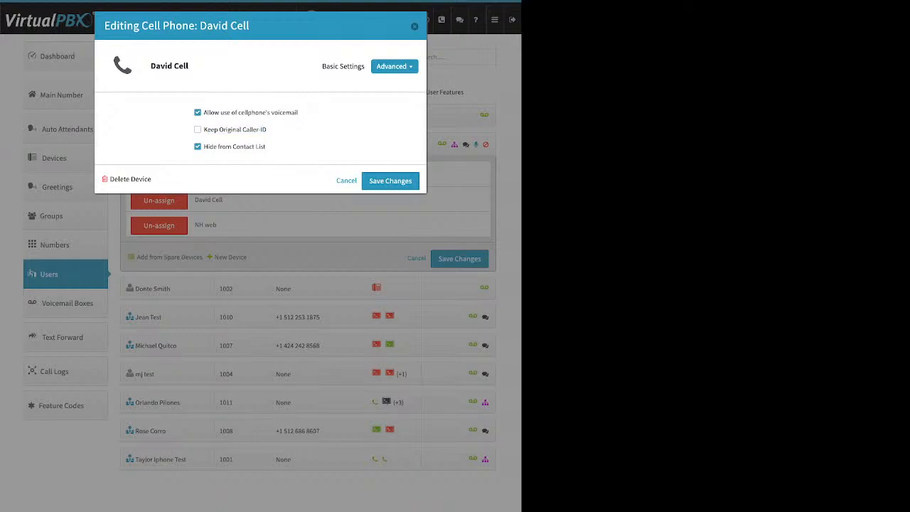
pyautogui.click(415, 26)
# View the Company Caller ID and E911 settings from the Dashboard and close them without saving
pyautogui.click(64, 56)
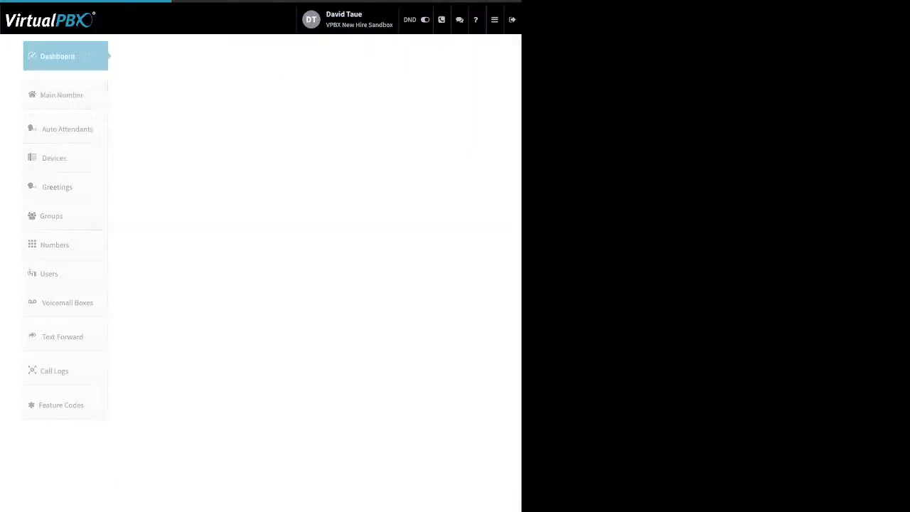
pyautogui.click(355, 56)
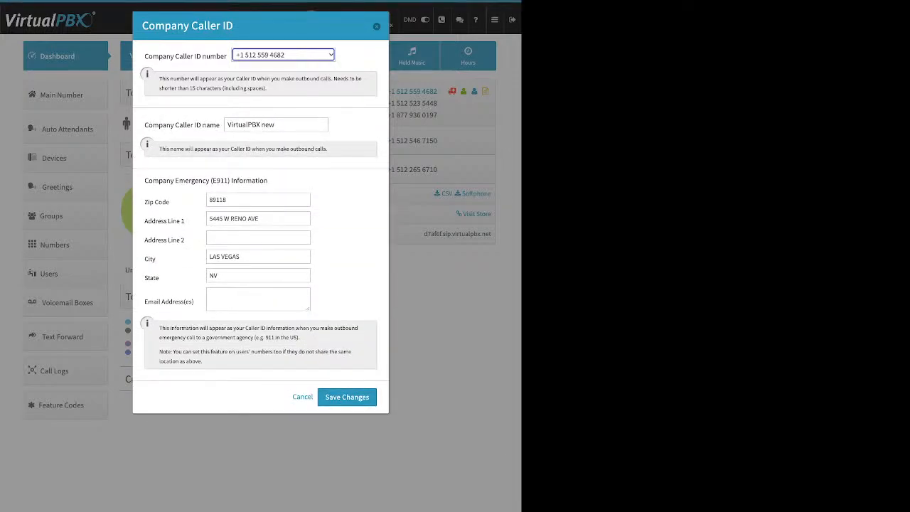
pyautogui.click(377, 27)
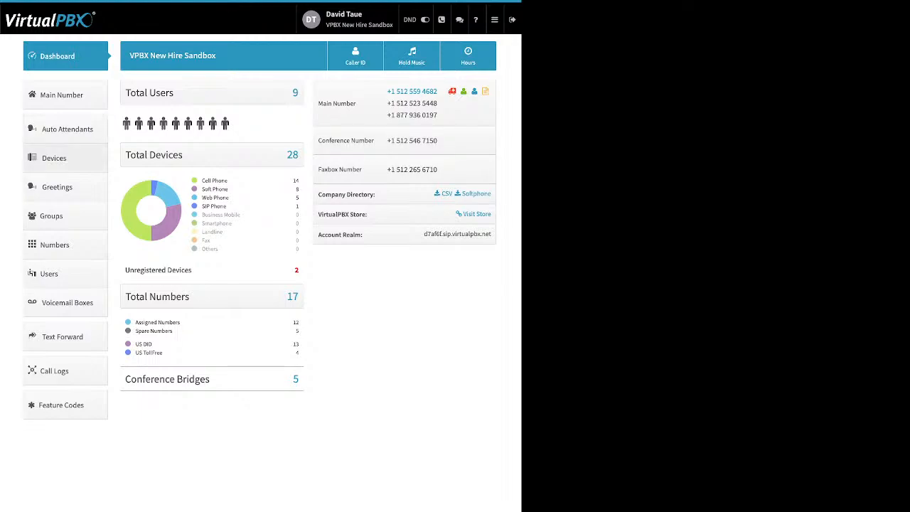
# Start adding a new Soft Phone device to the third user in the Users list, dismissing the emergency notice
pyautogui.click(64, 273)
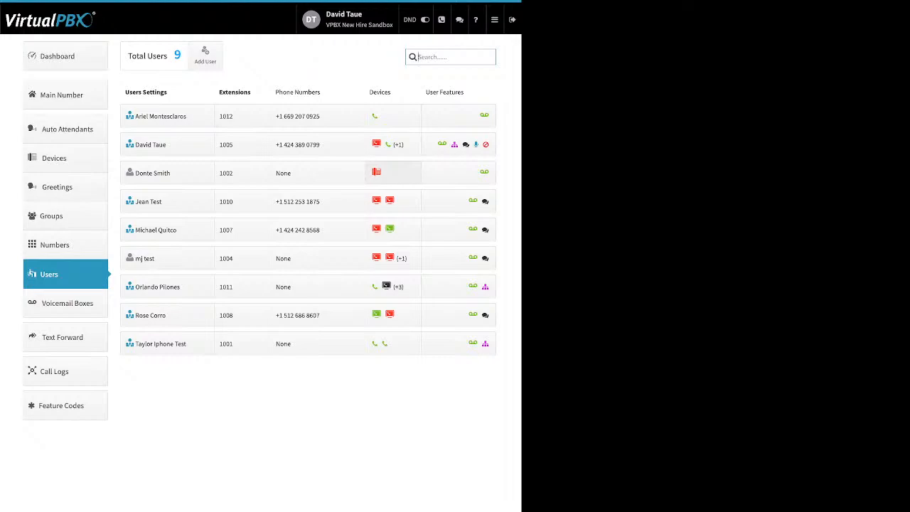
pyautogui.click(384, 172)
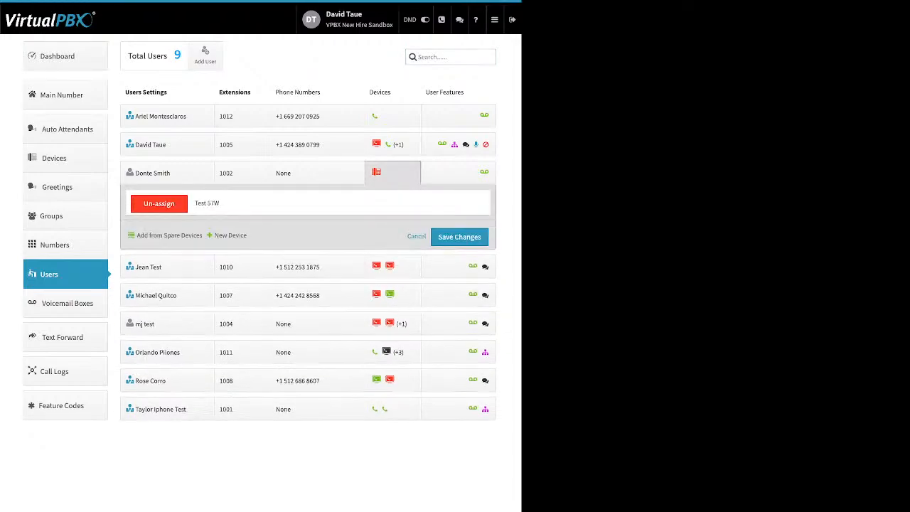
pyautogui.click(230, 235)
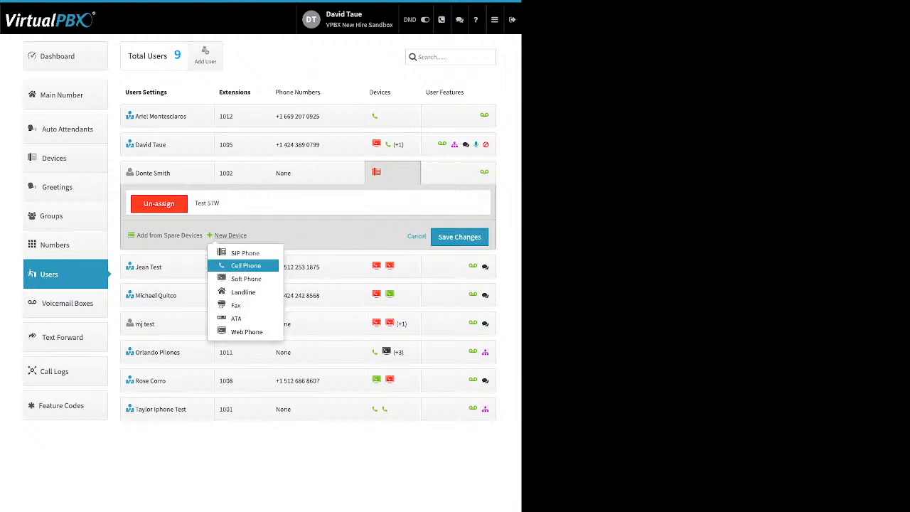
pyautogui.click(246, 278)
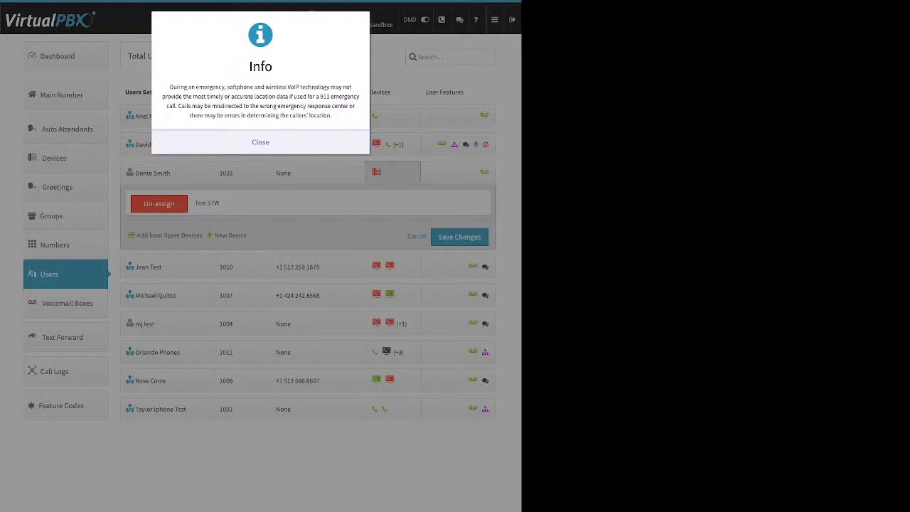
pyautogui.click(260, 143)
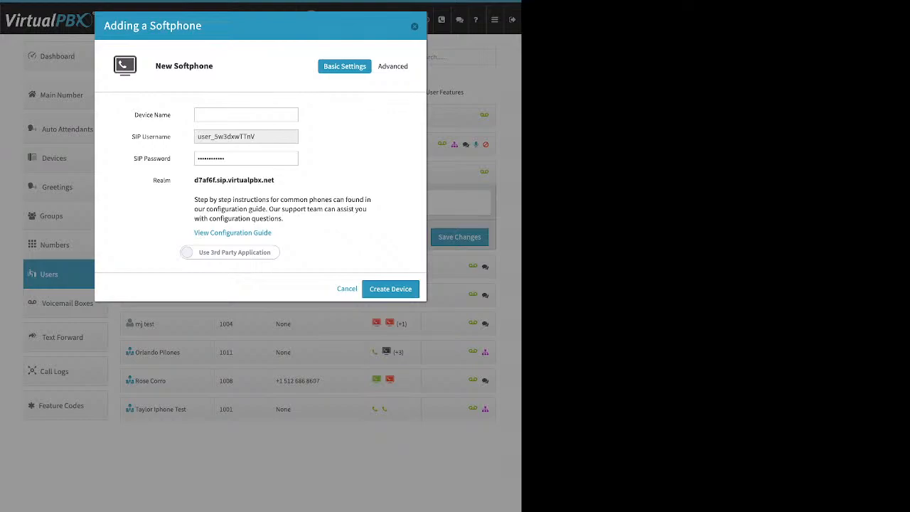
# Examine the softphone's SIP credentials, Realm and configuration guide link, switch to Use VirtualPBX Application, and leave without creating the device
pyautogui.click(246, 114)
pyautogui.press('Tab')
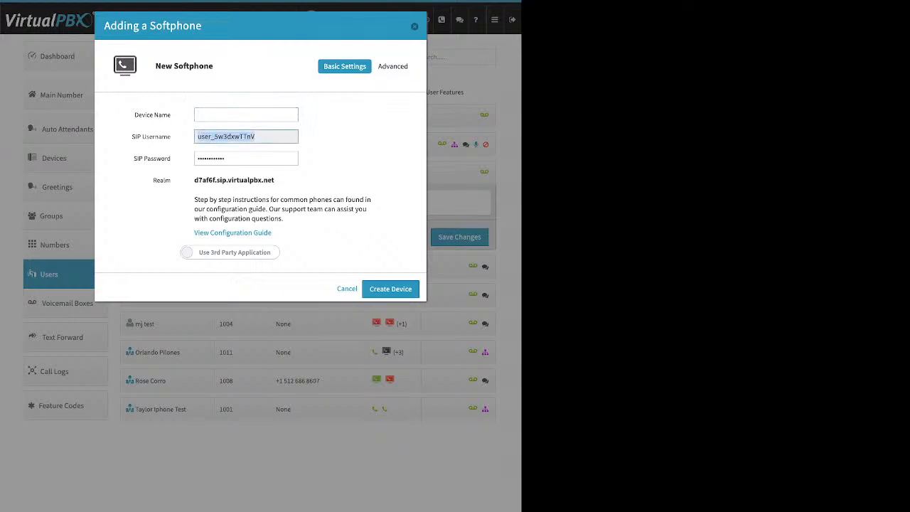
pyautogui.press('Tab')
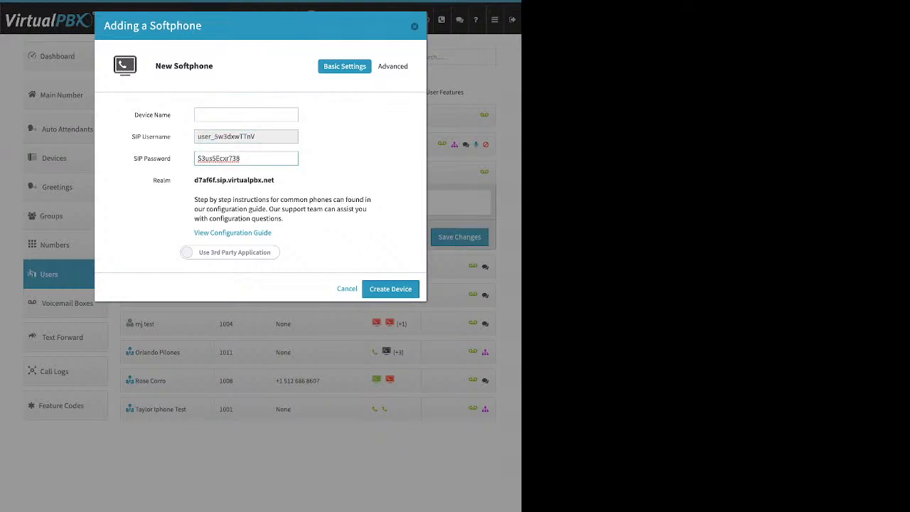
pyautogui.doubleClick(219, 159)
pyautogui.moveTo(276, 181); pyautogui.dragTo(194, 181)
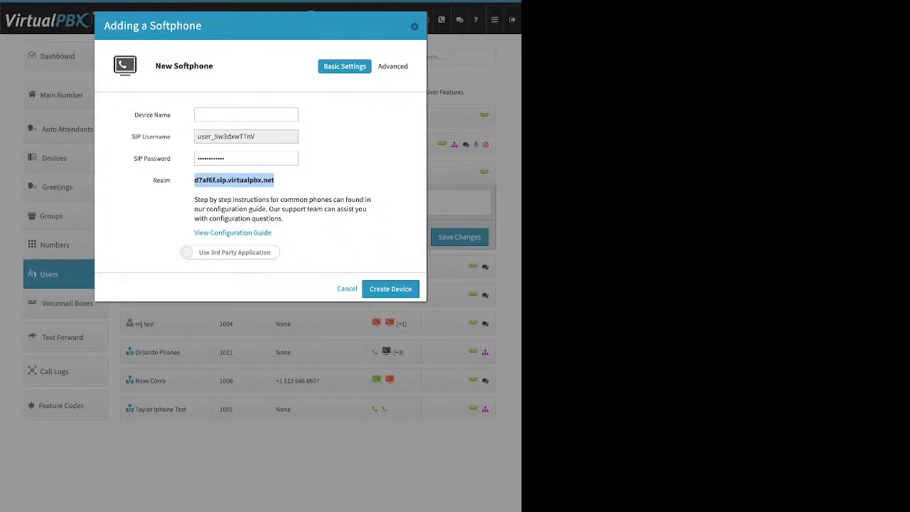
pyautogui.moveTo(193, 232); pyautogui.dragTo(272, 233)
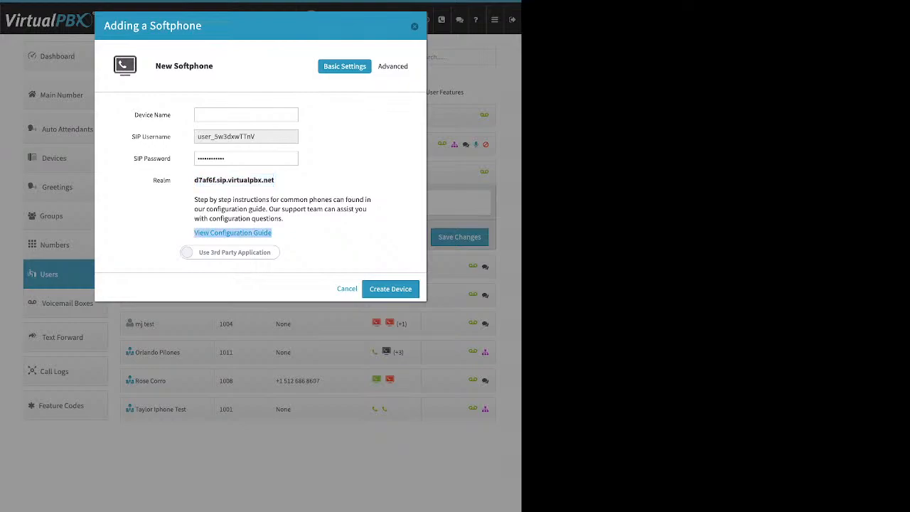
pyautogui.click(291, 233)
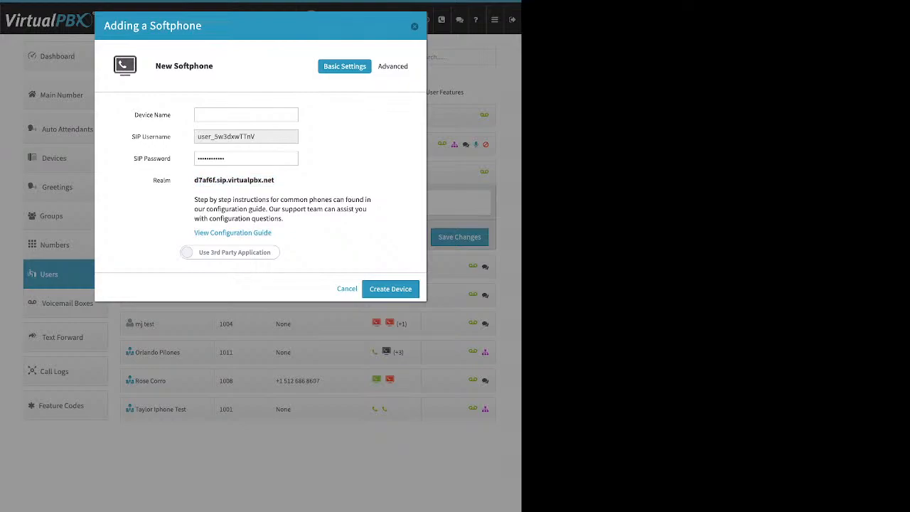
pyautogui.click(230, 252)
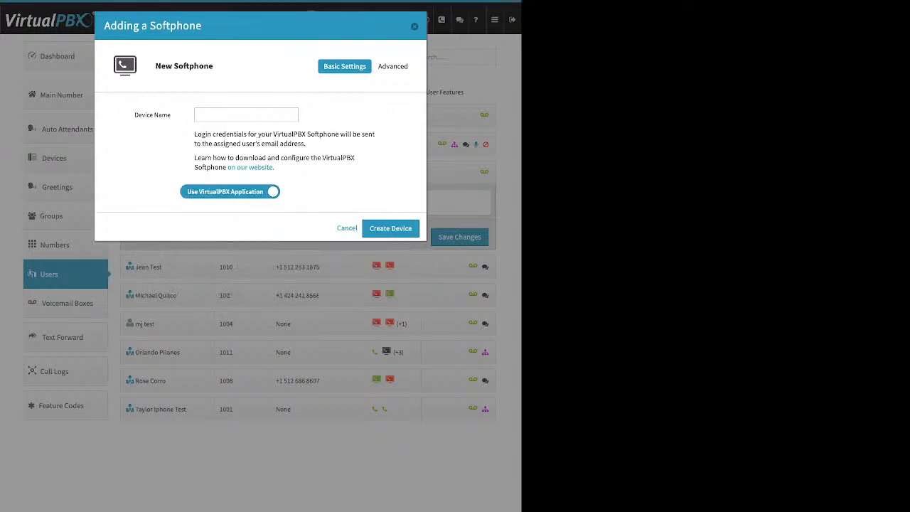
pyautogui.click(246, 114)
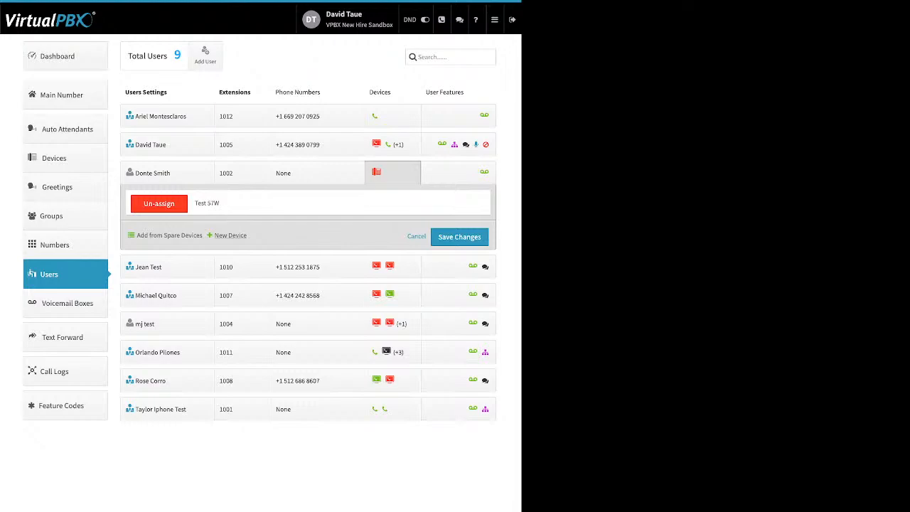
# View the Basic Settings for adding a Web Phone to the third user and close the form without creating it
pyautogui.click(230, 235)
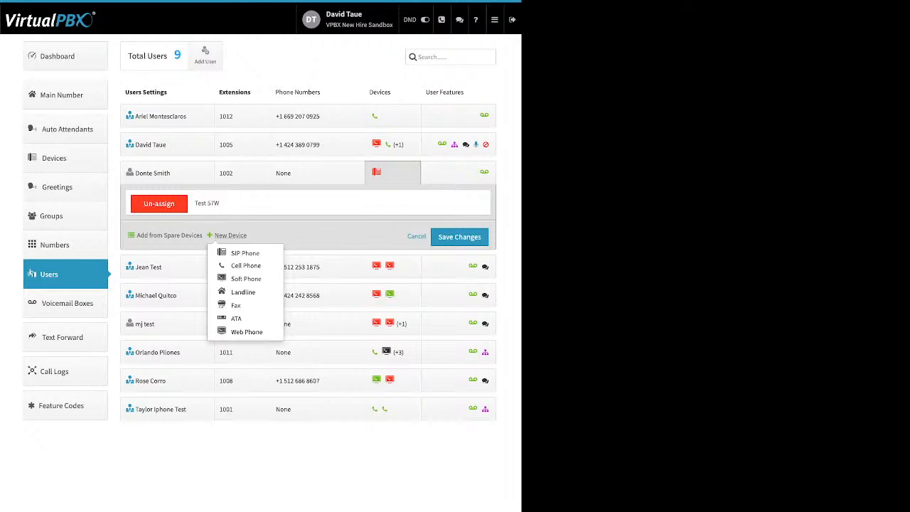
pyautogui.click(246, 331)
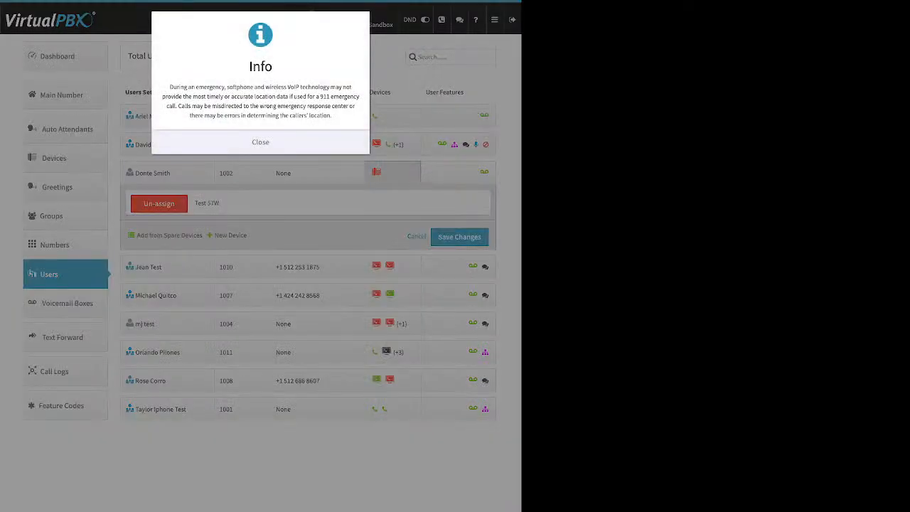
pyautogui.click(260, 142)
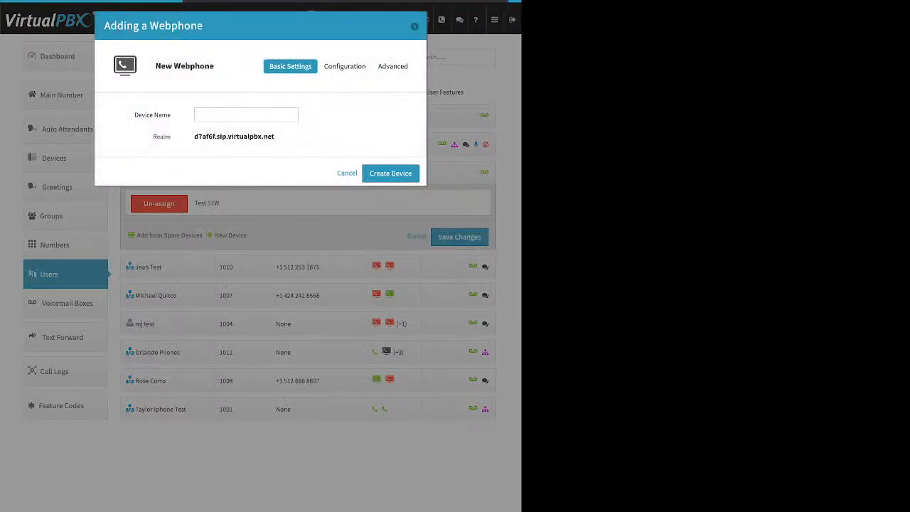
pyautogui.moveTo(134, 114); pyautogui.dragTo(171, 115)
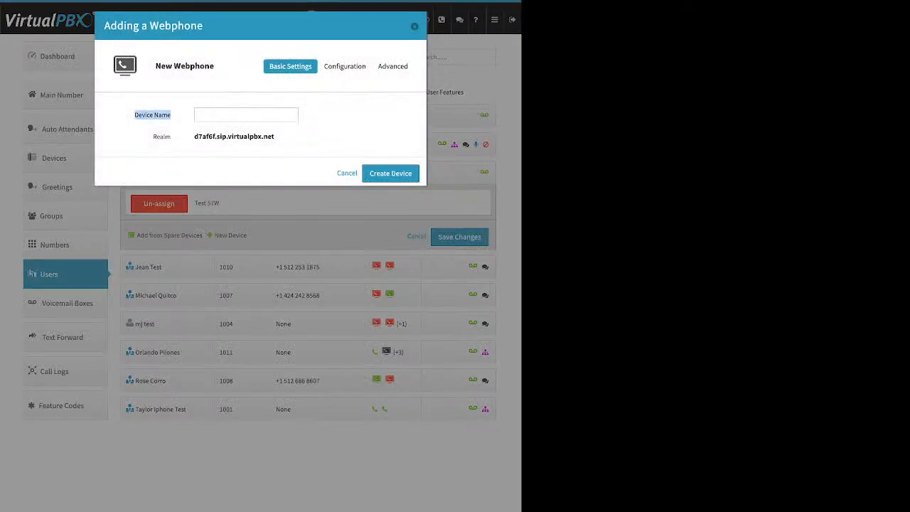
pyautogui.click(414, 26)
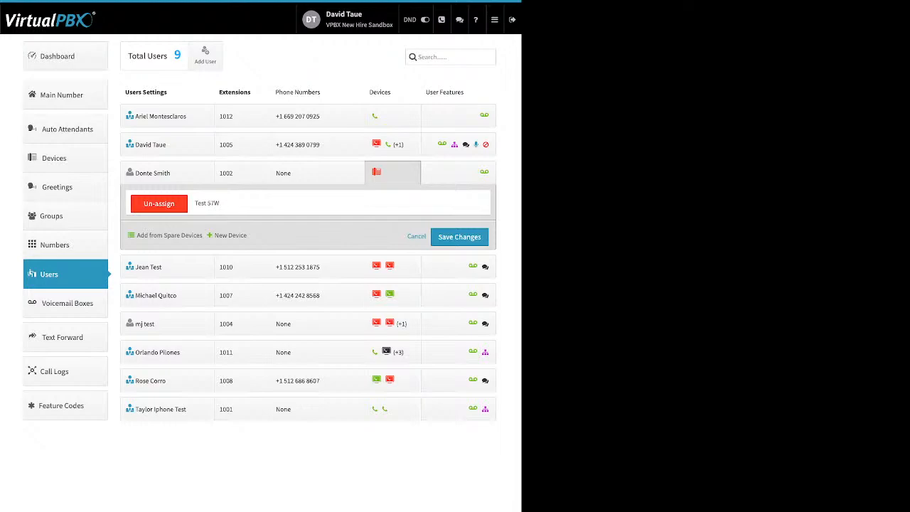
# Try turning on the second user's Caller-ID Number settings from User Features, and close without saving
pyautogui.click(455, 144)
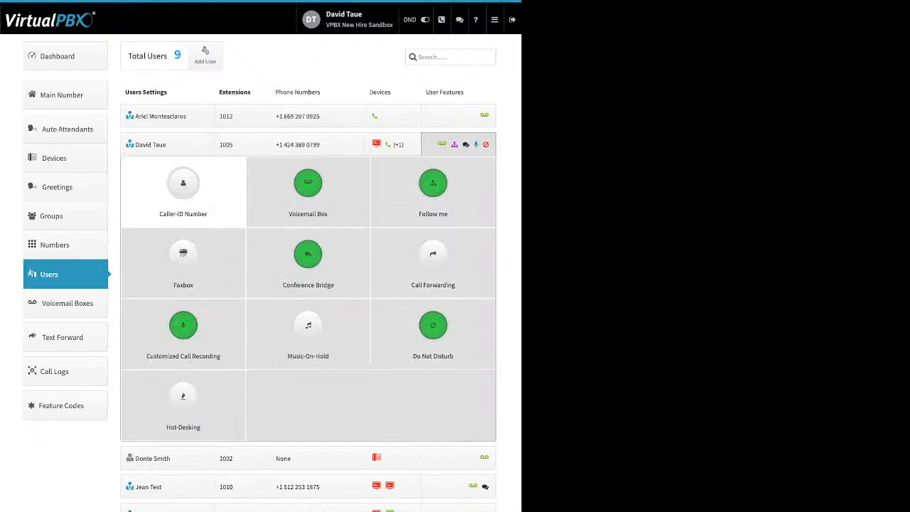
pyautogui.click(433, 263)
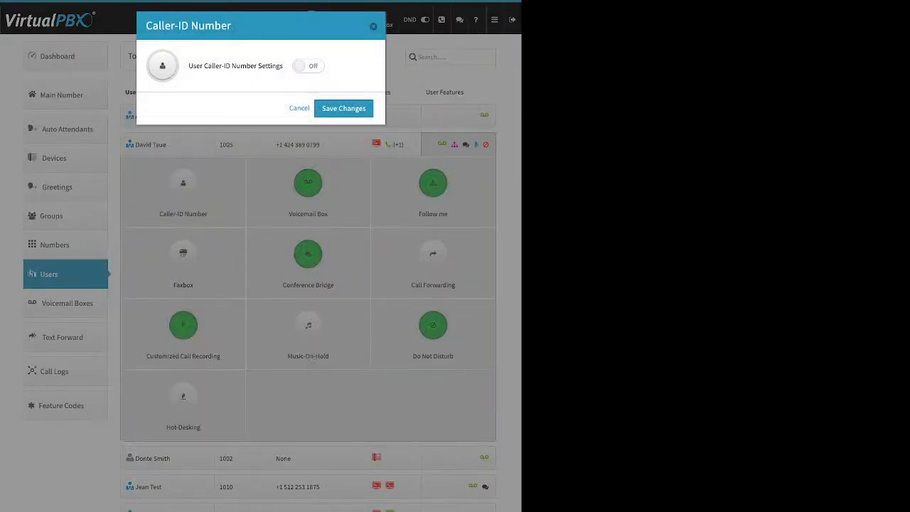
pyautogui.moveTo(204, 65); pyautogui.dragTo(273, 66)
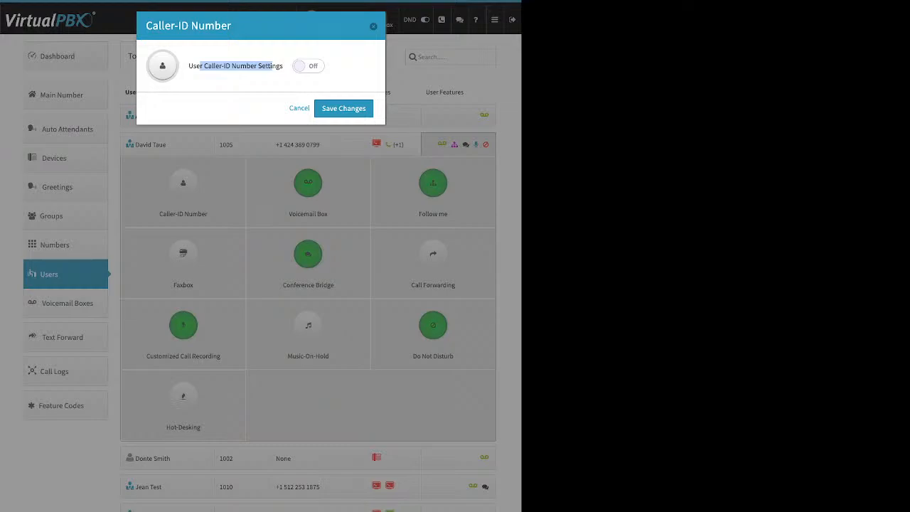
pyautogui.click(308, 66)
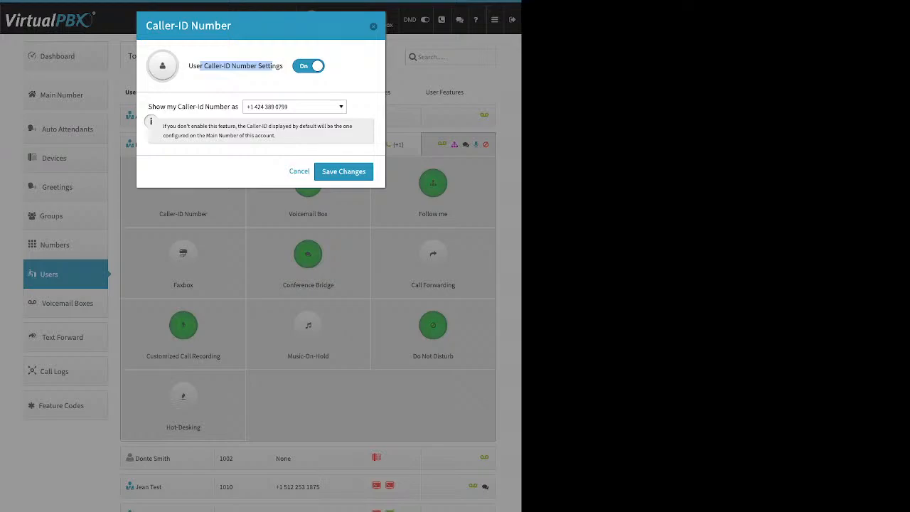
pyautogui.click(373, 27)
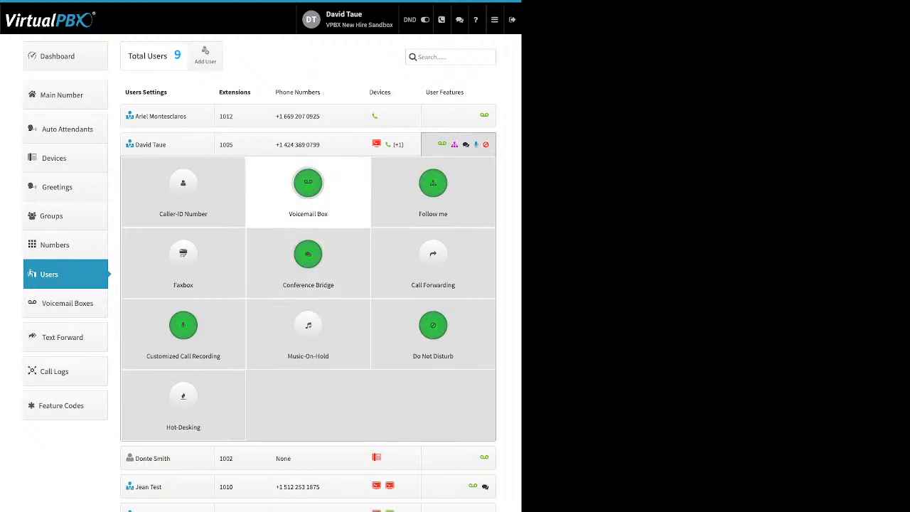
# View the second user's Voicemail Box settings, including Voicemail to e-mail and Attach voicemail message to email, and close without saving
pyautogui.click(308, 183)
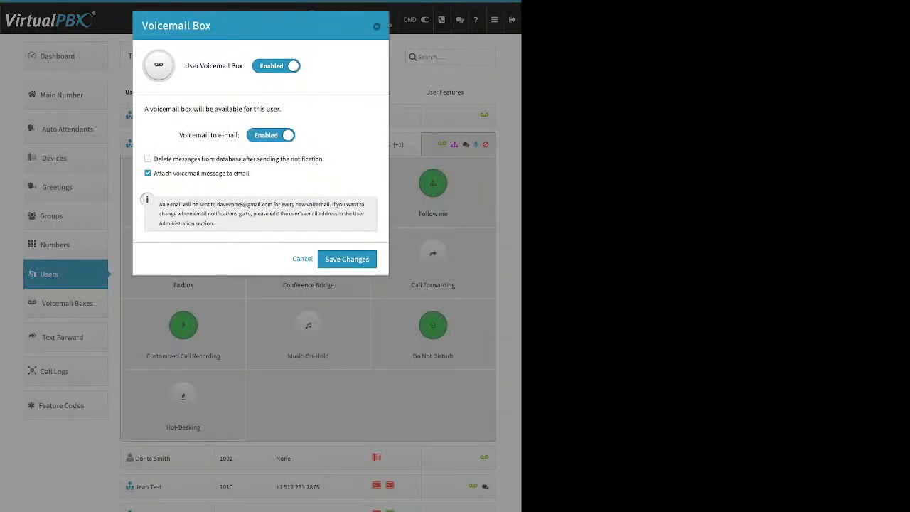
pyautogui.moveTo(183, 135); pyautogui.dragTo(240, 135)
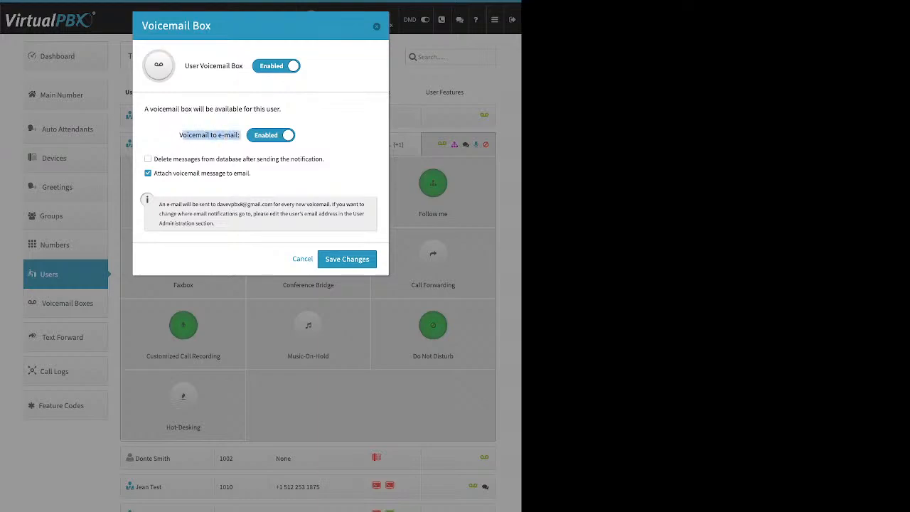
pyautogui.moveTo(251, 173); pyautogui.dragTo(154, 172)
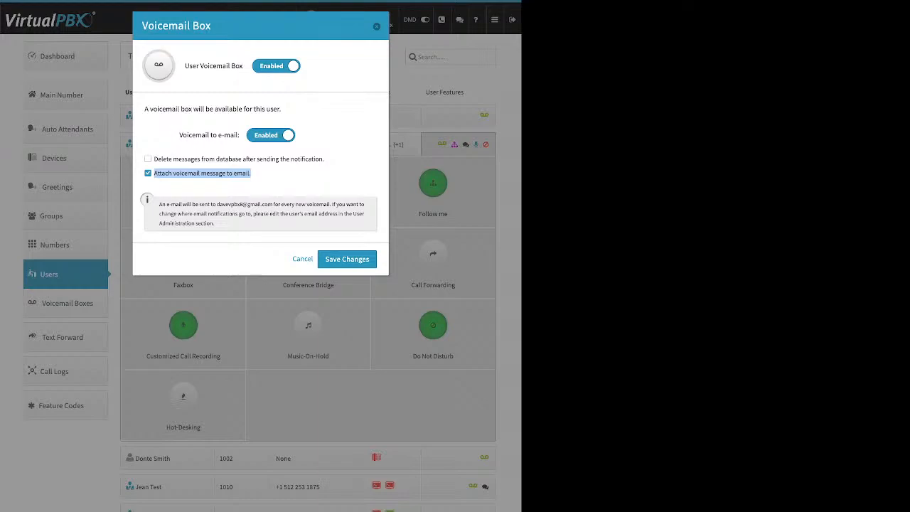
pyautogui.press('Escape')
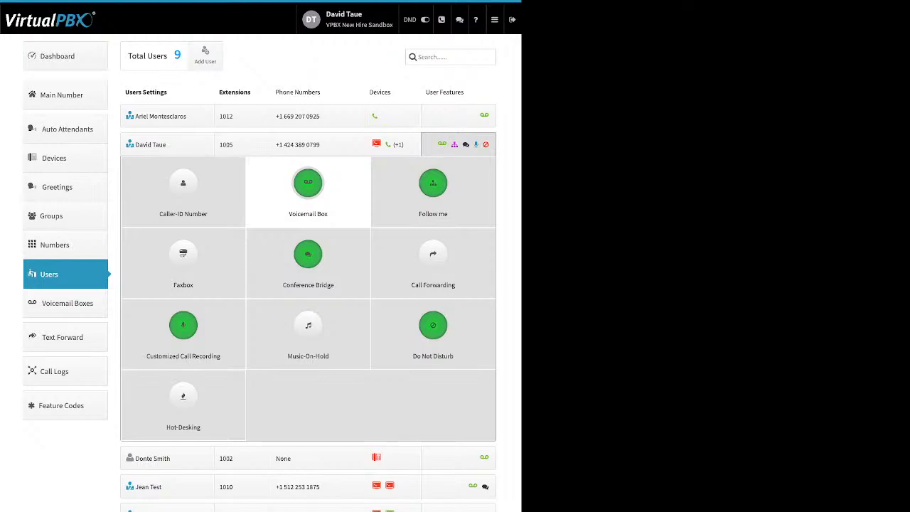
# View the voicemail list in the User Portal, try selecting the newest message, and return to the admin Dashboard
pyautogui.moveTo(495, 20)
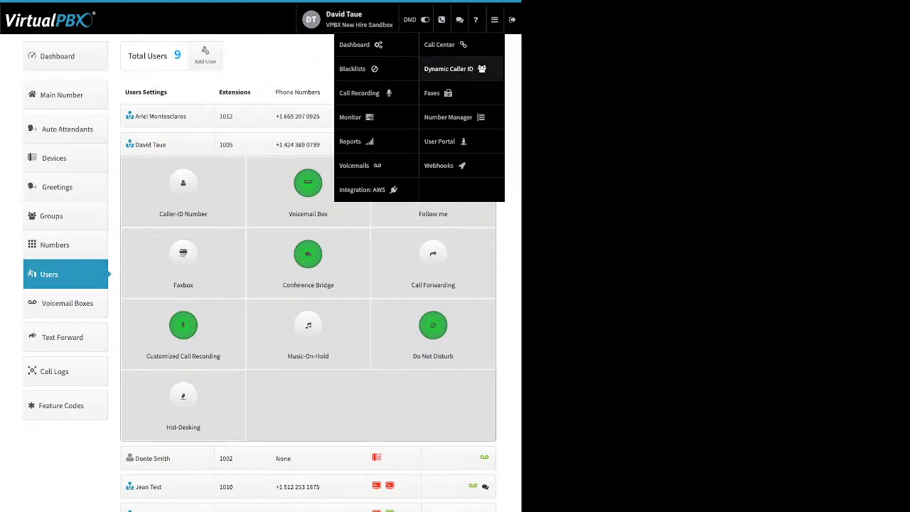
pyautogui.click(441, 141)
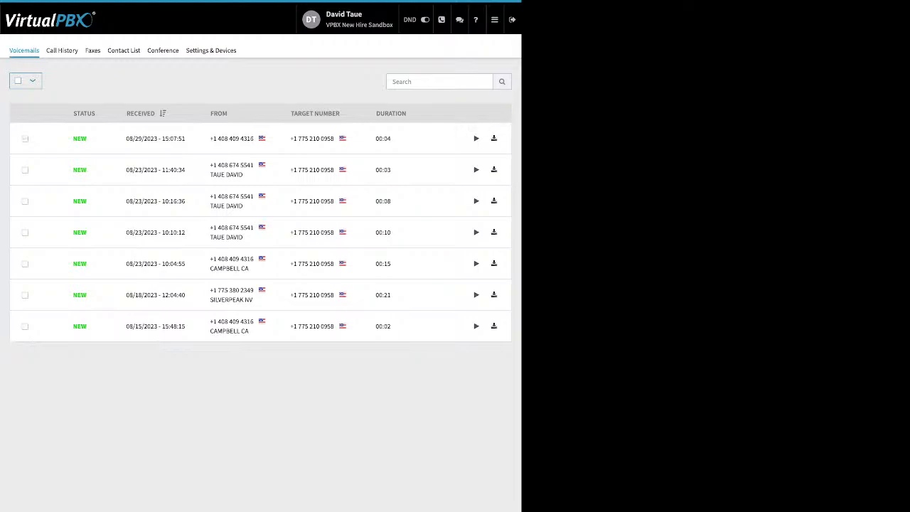
pyautogui.click(25, 139)
pyautogui.click(66, 81)
pyautogui.click(494, 20)
pyautogui.click(354, 44)
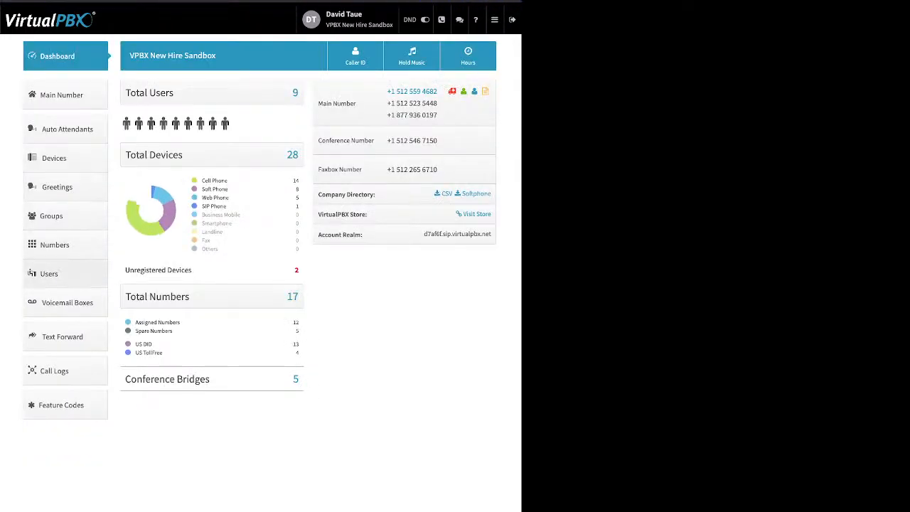
# Disable Follow me for the second user from User Features and save the change
pyautogui.click(55, 273)
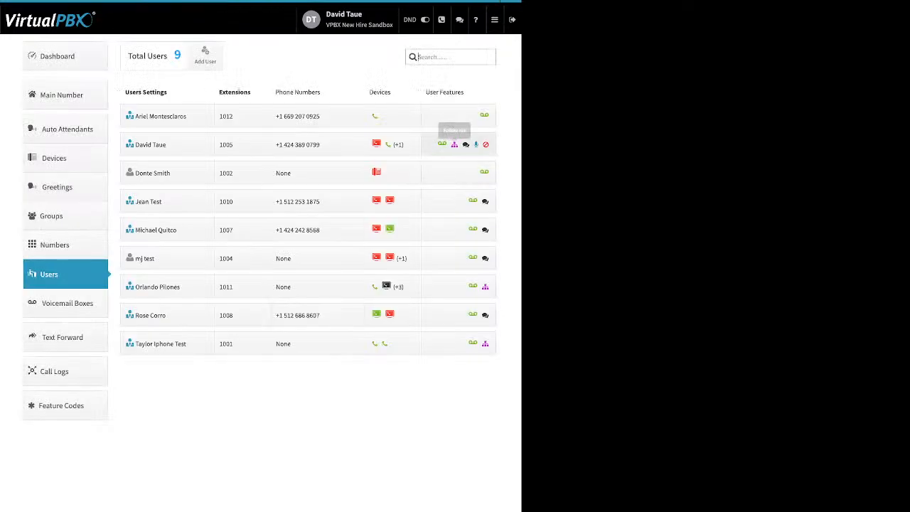
pyautogui.click(455, 144)
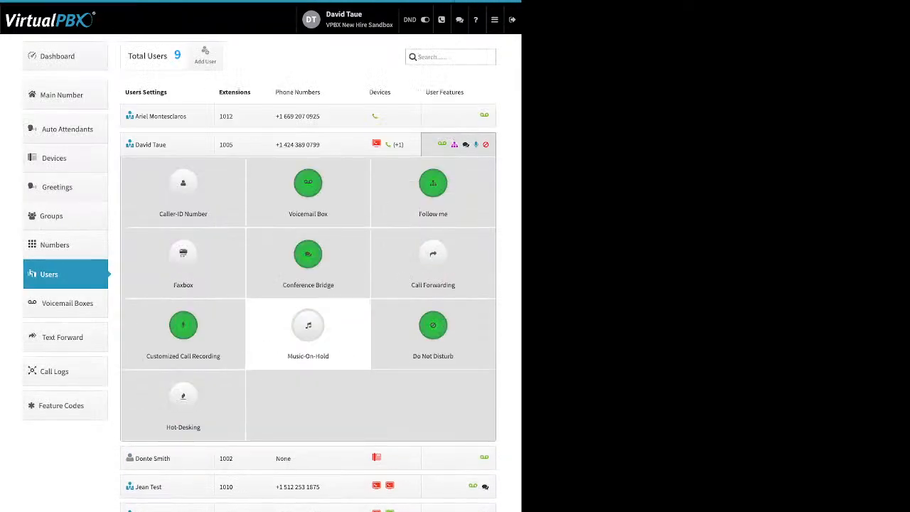
pyautogui.click(433, 186)
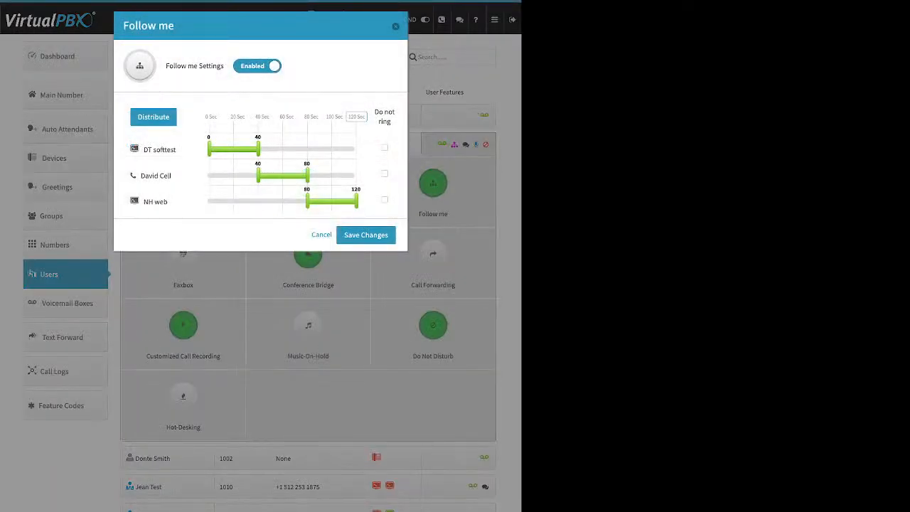
pyautogui.click(258, 66)
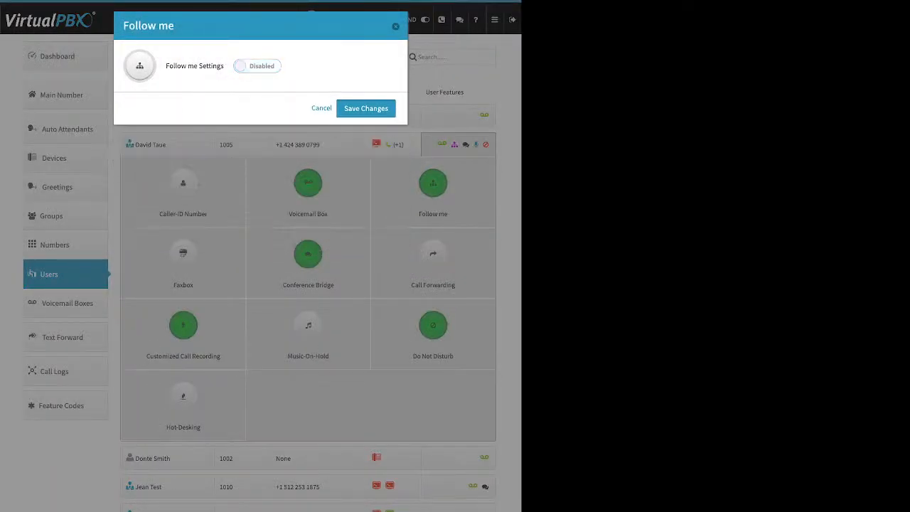
pyautogui.click(366, 109)
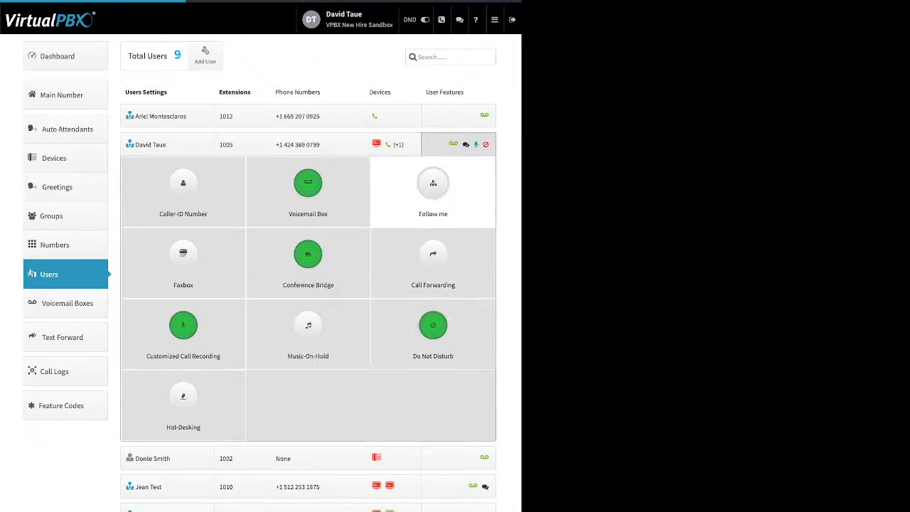
# Enable Follow me for the second user and allow the DT softtest and NH web devices to ring
pyautogui.click(433, 186)
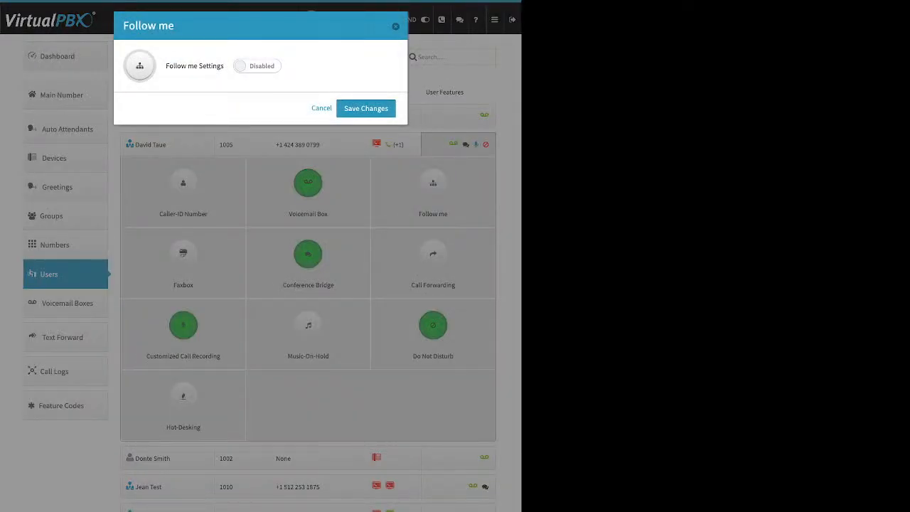
pyautogui.click(257, 67)
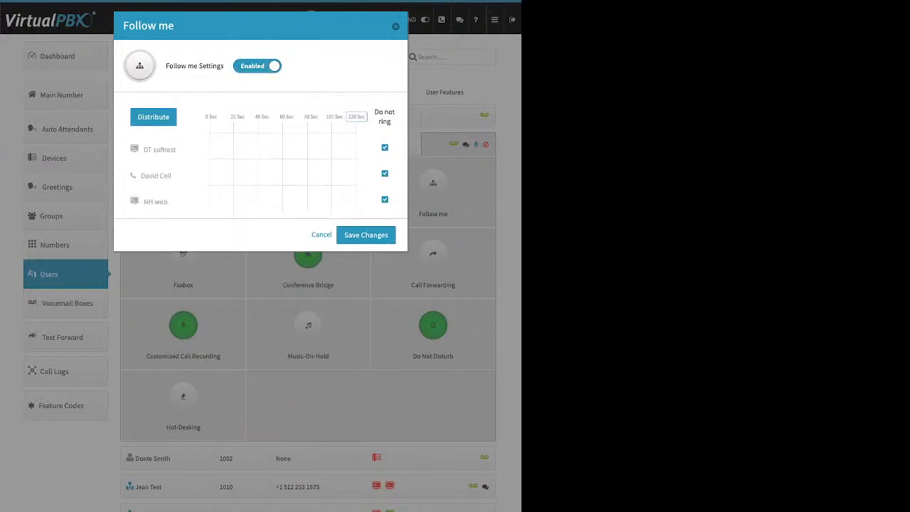
pyautogui.moveTo(375, 111); pyautogui.dragTo(392, 122)
pyautogui.click(391, 122)
pyautogui.click(385, 147)
pyautogui.click(385, 199)
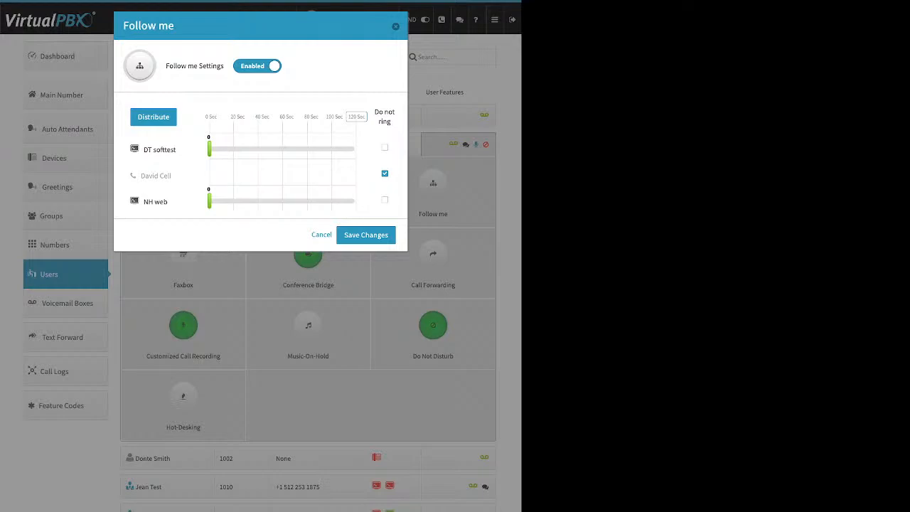
# Set Follow me ringing to 46 seconds for NH web and 37 seconds for DT softtest on a 300-second timeline
pyautogui.moveTo(209, 202); pyautogui.dragTo(265, 202)
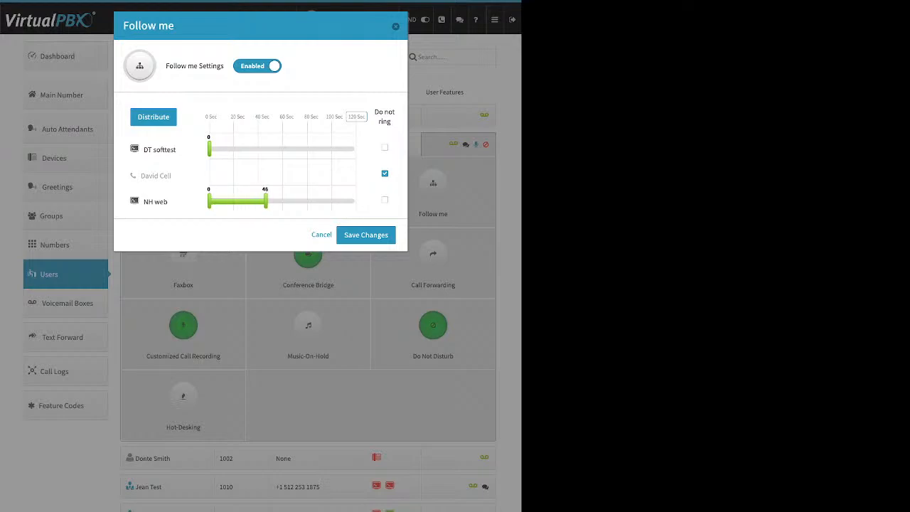
pyautogui.moveTo(209, 149); pyautogui.dragTo(255, 150)
pyautogui.moveTo(368, 116); pyautogui.dragTo(242, 116)
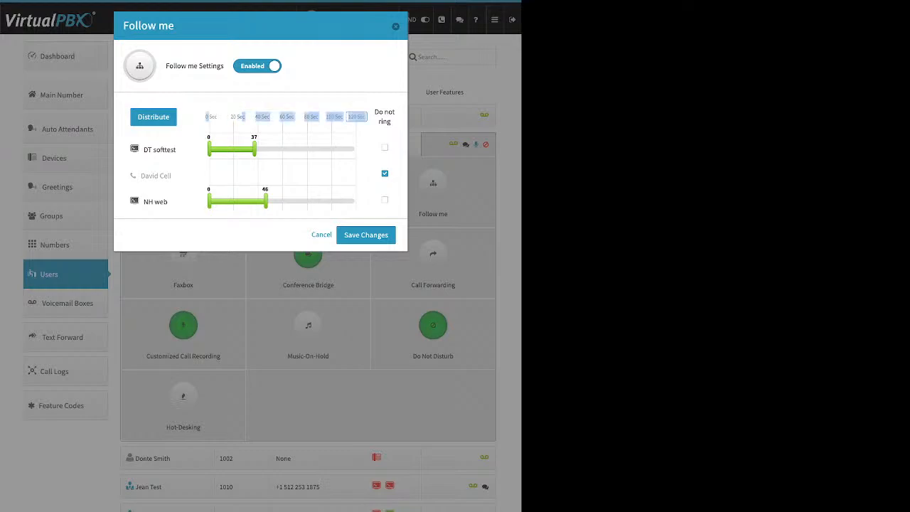
pyautogui.click(357, 116)
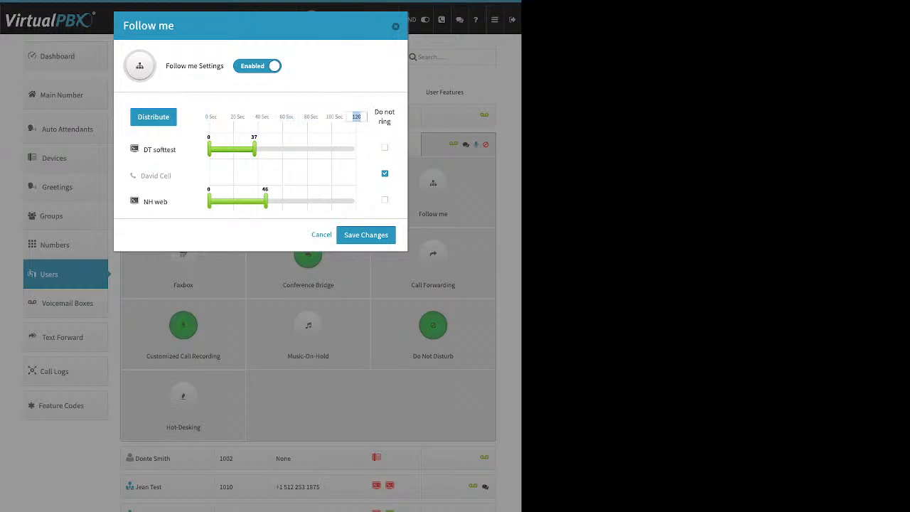
pyautogui.write('300')
pyautogui.press('Return')
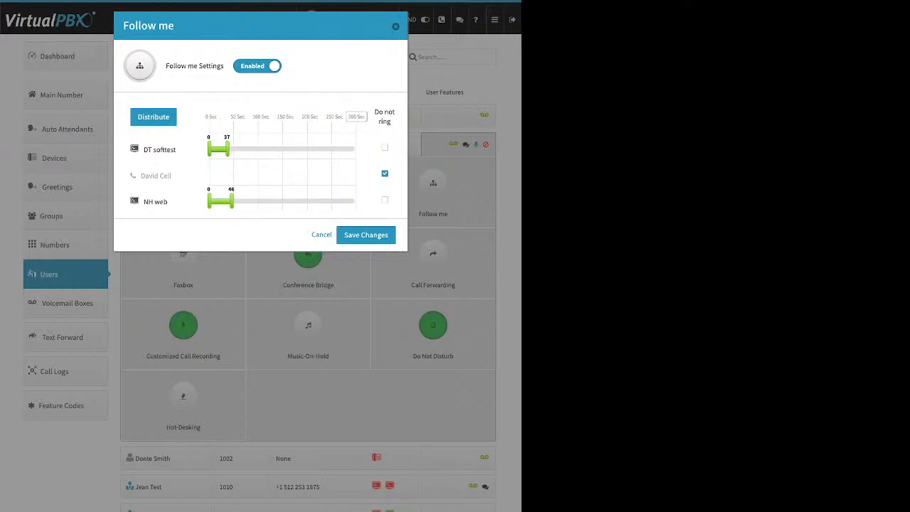
# Distribute the ring time evenly between the two active devices, then move NH web first in the order and redistribute
pyautogui.click(153, 116)
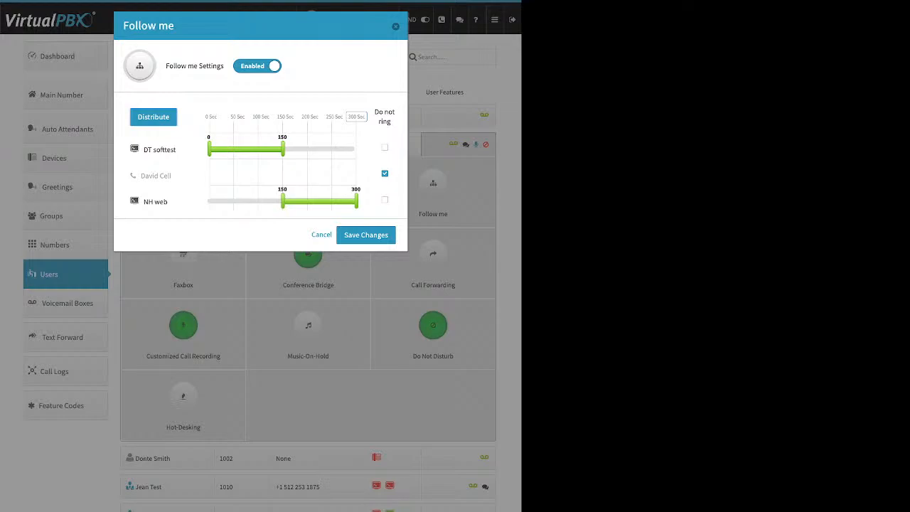
pyautogui.moveTo(155, 201); pyautogui.dragTo(143, 134)
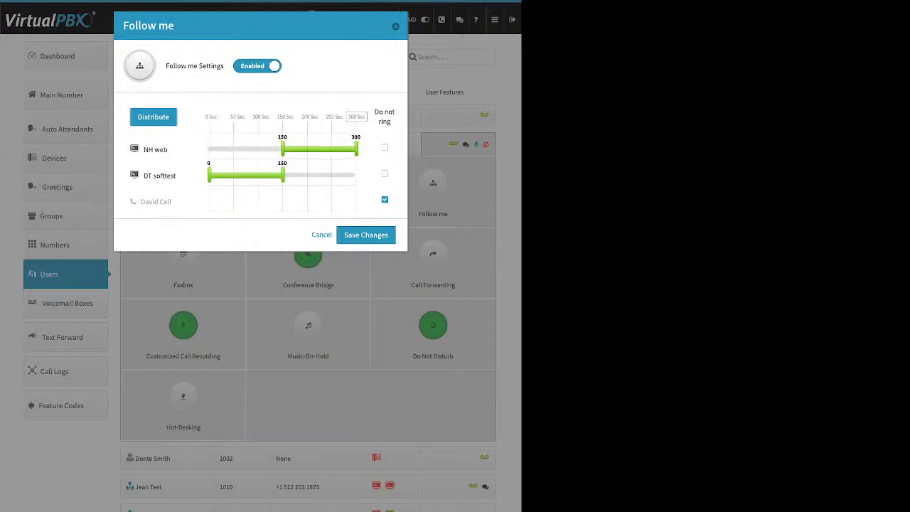
pyautogui.click(154, 118)
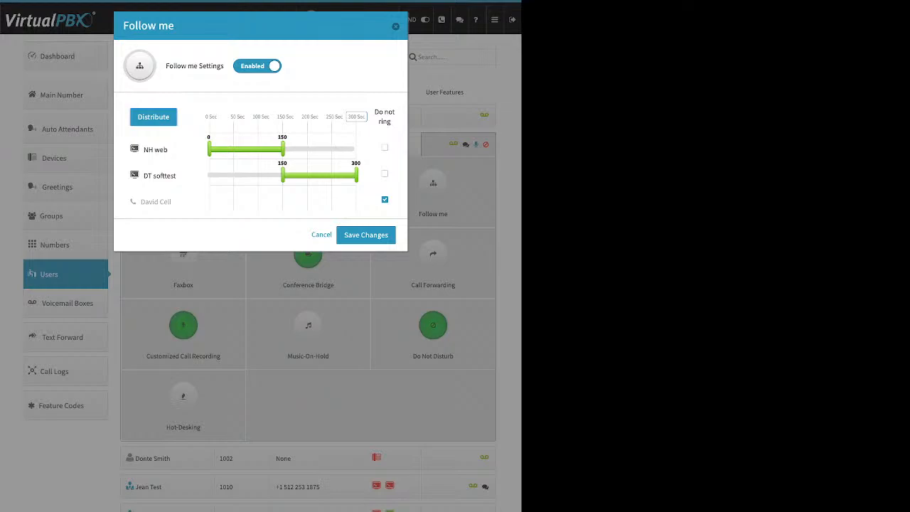
# Allow the cell phone to ring, distribute the ring time across all three devices, and close Follow me without saving
pyautogui.click(385, 200)
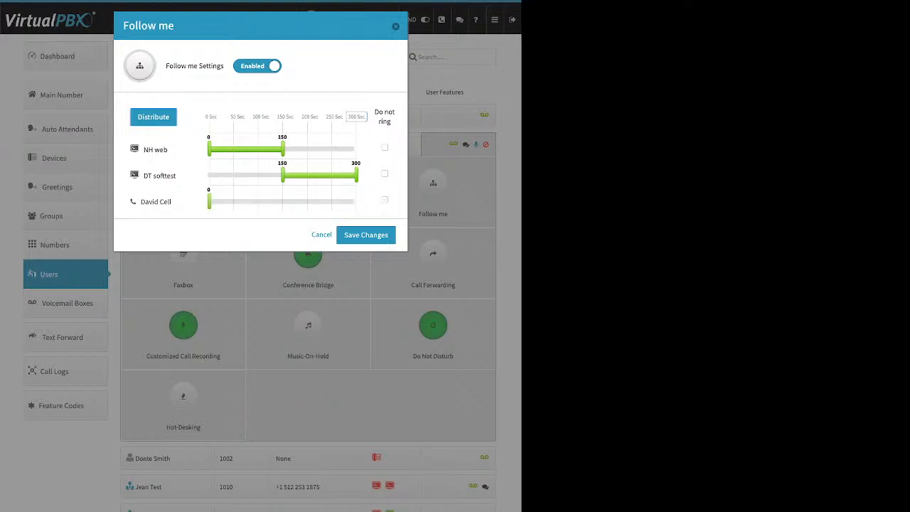
pyautogui.click(154, 117)
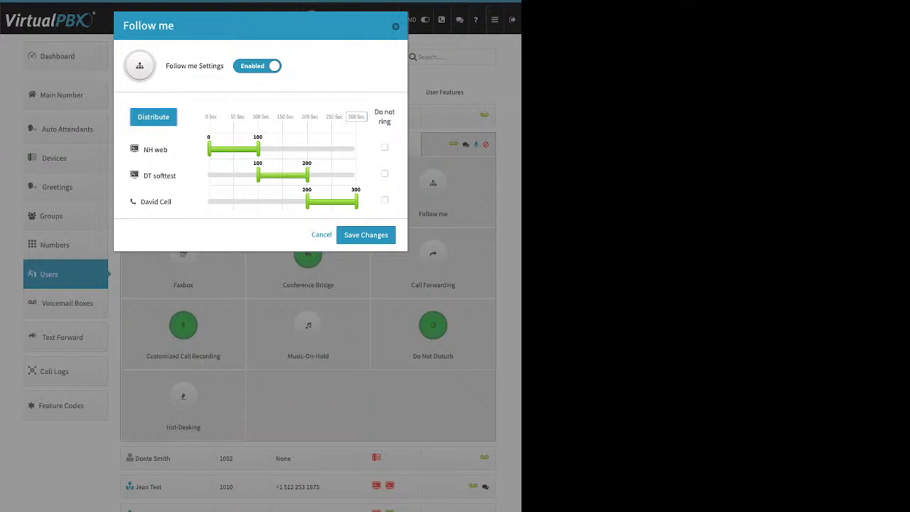
pyautogui.click(322, 235)
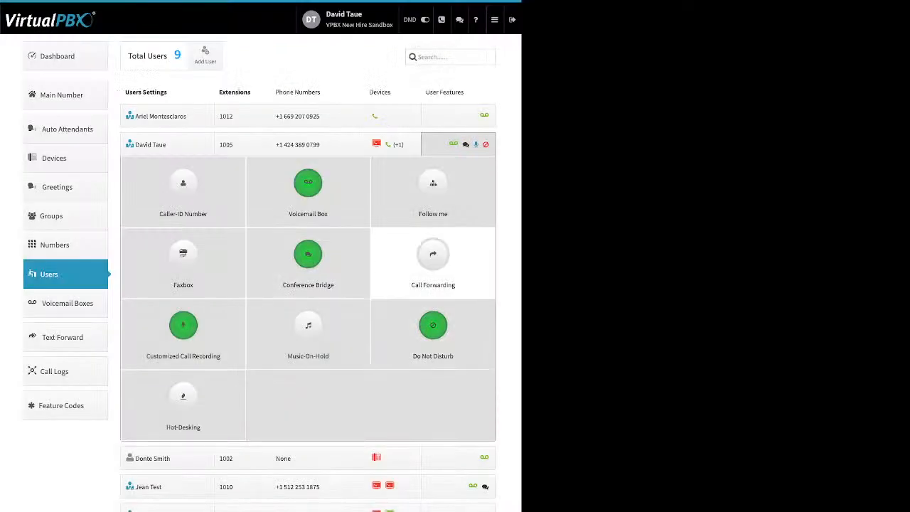
# Try enabling the second user's Faxbox, view the fax number choices including Buy a new number, and close without saving
pyautogui.click(182, 260)
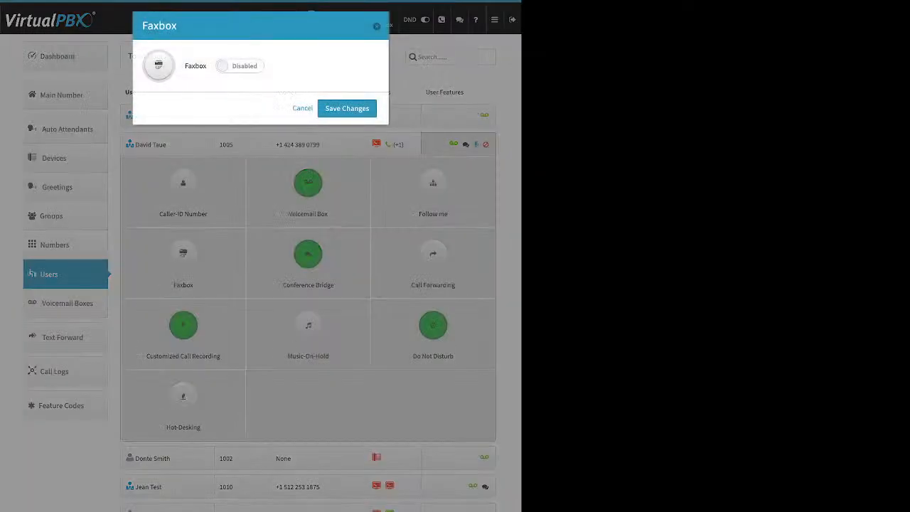
pyautogui.moveTo(192, 66); pyautogui.dragTo(203, 66)
pyautogui.click(239, 66)
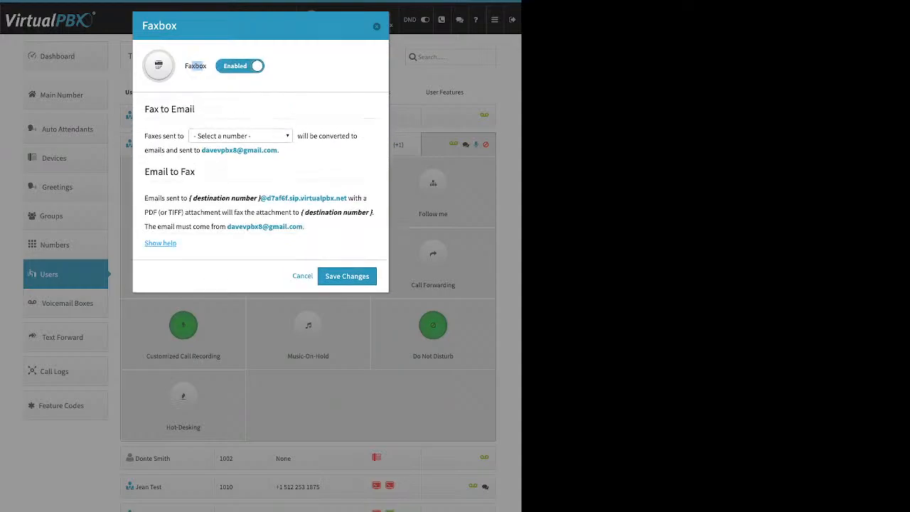
pyautogui.click(240, 136)
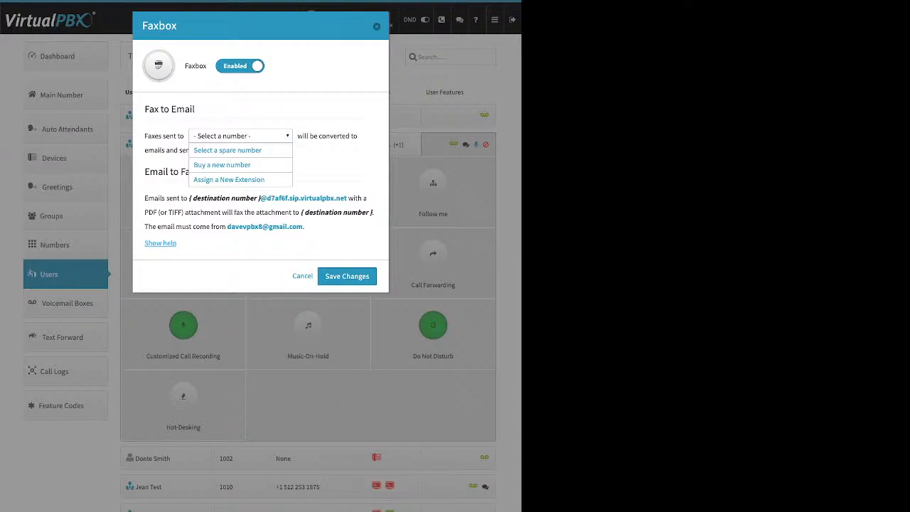
pyautogui.click(222, 165)
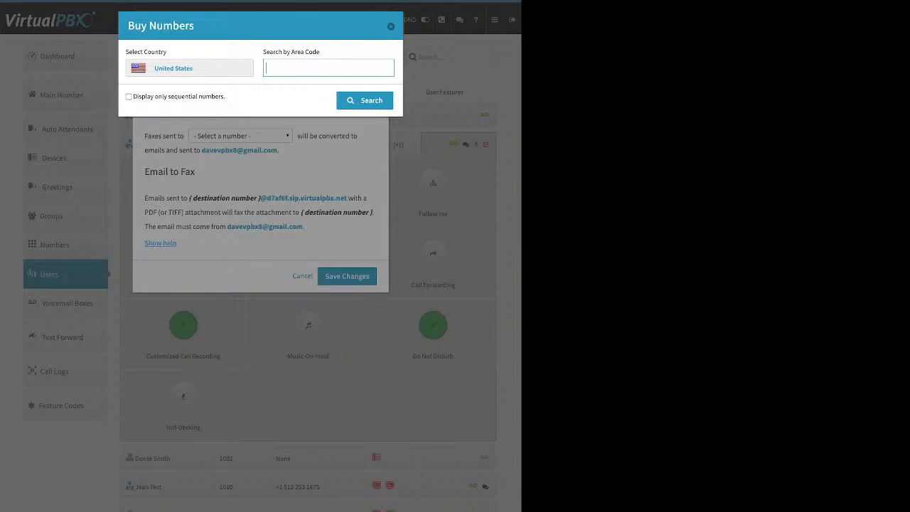
pyautogui.click(390, 27)
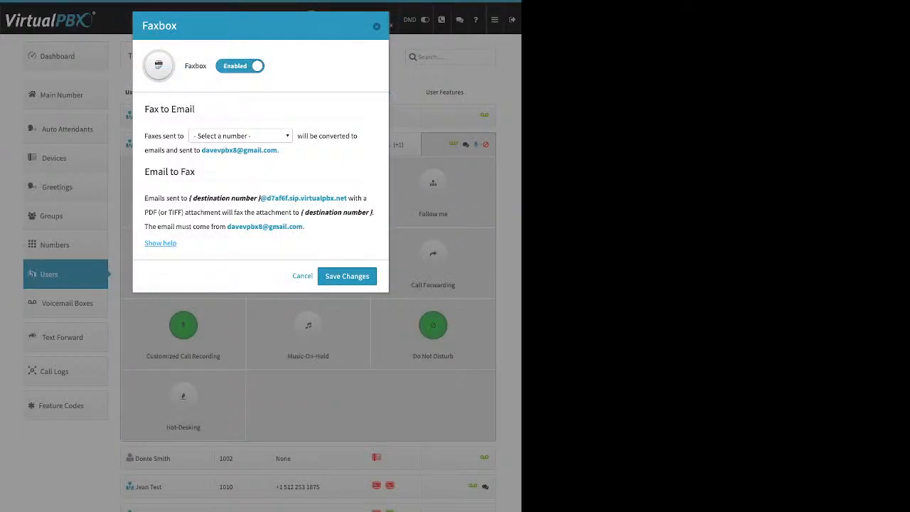
pyautogui.click(377, 26)
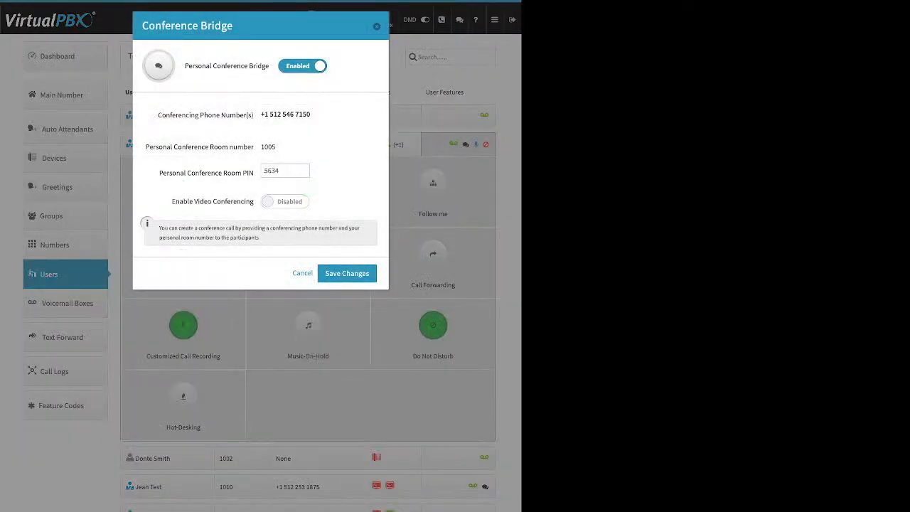
# Review the second user's Conference Bridge settings, including the room PIN and Enable Video Conferencing, and close without saving
pyautogui.moveTo(192, 65); pyautogui.dragTo(269, 66)
pyautogui.moveTo(159, 173); pyautogui.dragTo(254, 173)
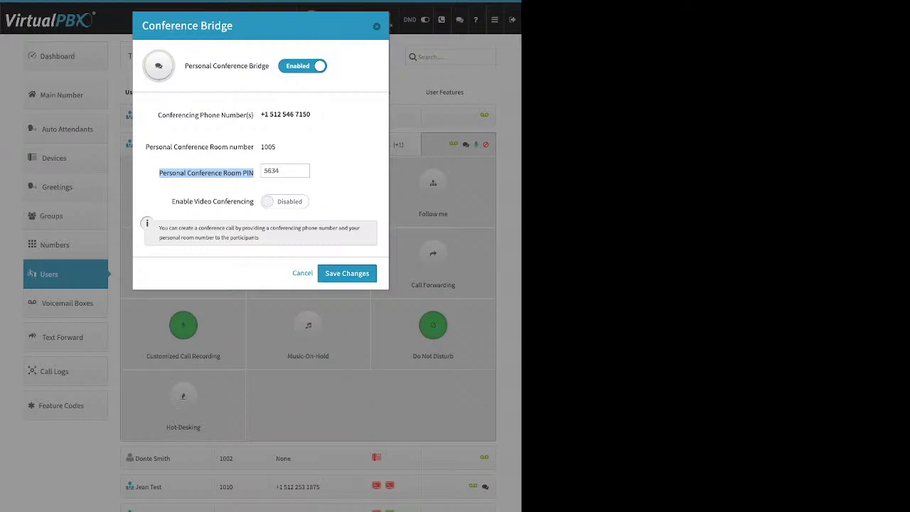
pyautogui.moveTo(171, 201); pyautogui.dragTo(244, 201)
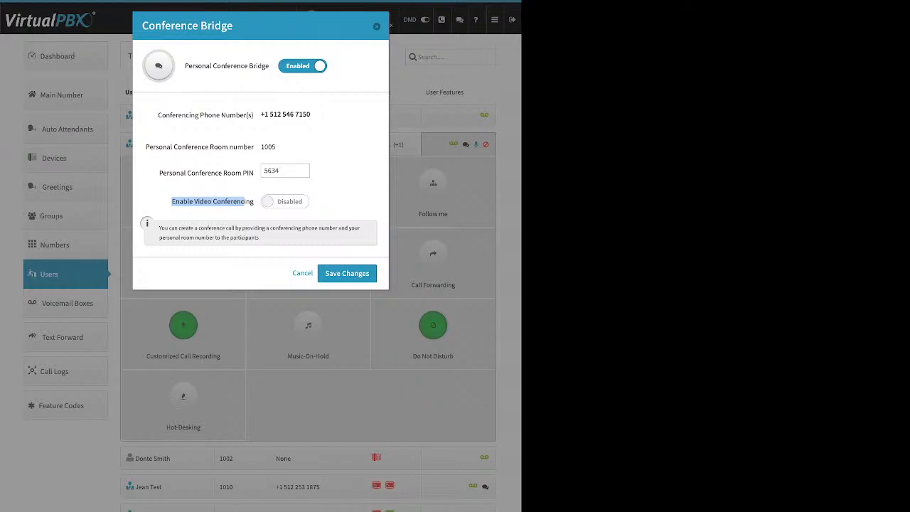
pyautogui.press('Escape')
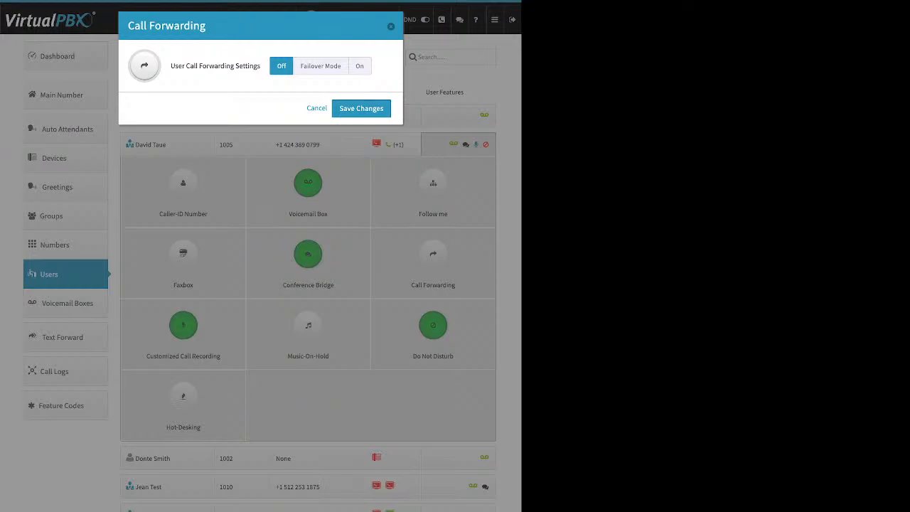
# Try Failover Mode in the second user's Call Forwarding, review the forwarding number setting, and cancel without saving
pyautogui.click(321, 66)
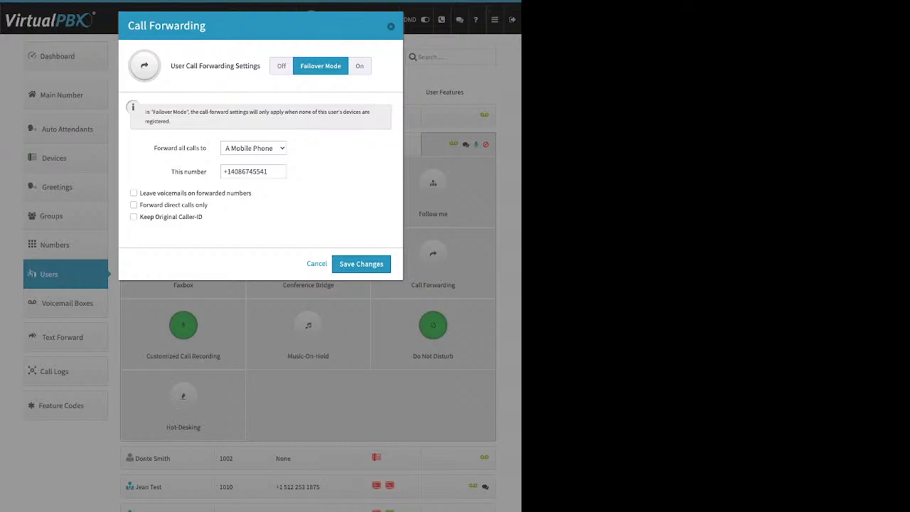
pyautogui.moveTo(171, 171); pyautogui.dragTo(201, 171)
pyautogui.click(200, 172)
pyautogui.click(317, 264)
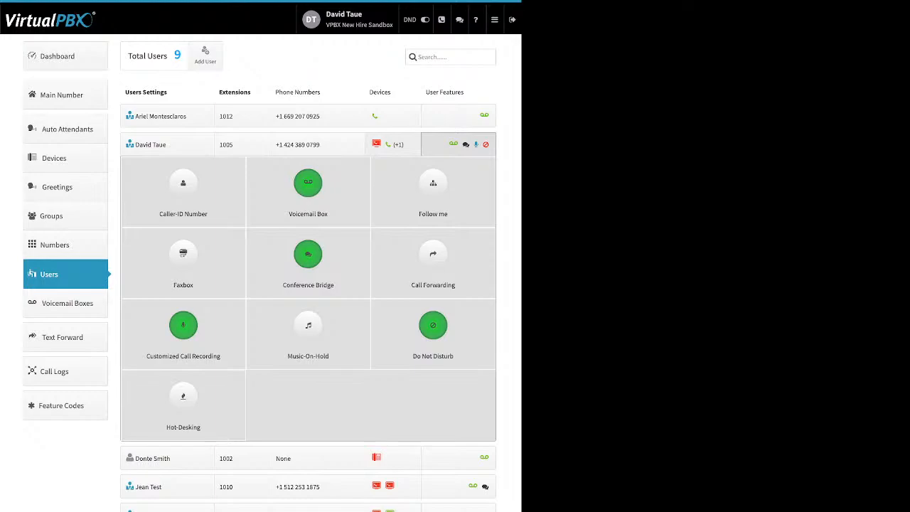
# In the second user's Customized Call Recording, set Inbound External and Outbound External to Account Default (On)
pyautogui.click(183, 326)
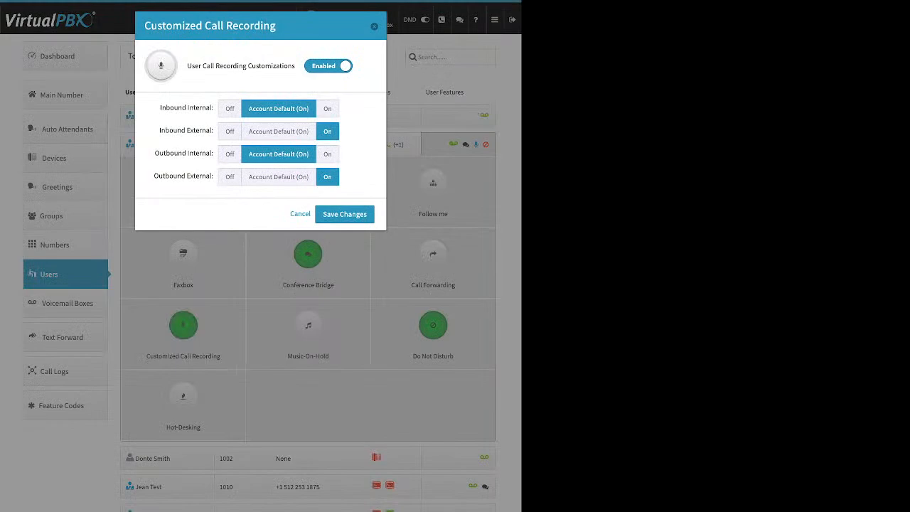
pyautogui.moveTo(206, 66); pyautogui.dragTo(295, 66)
pyautogui.click(279, 132)
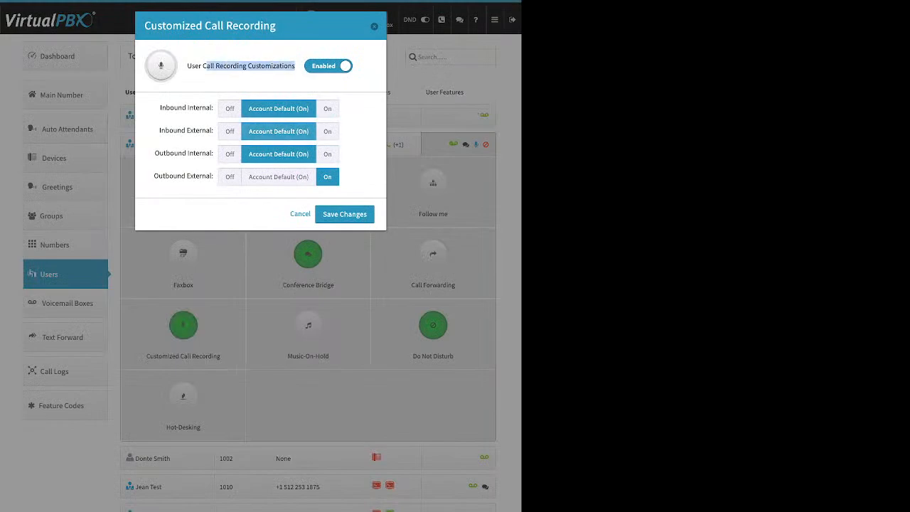
pyautogui.click(279, 177)
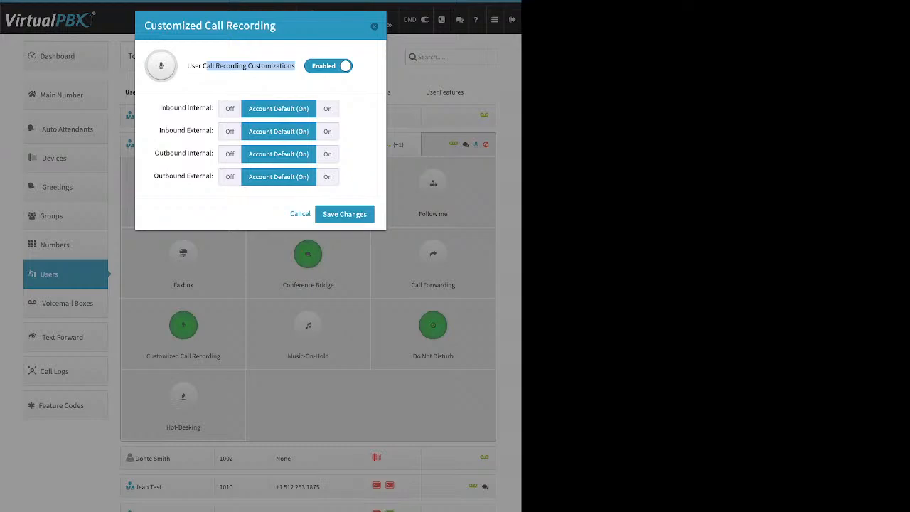
# Set Inbound Internal call recording to Off and Inbound External to On
pyautogui.moveTo(160, 108); pyautogui.dragTo(214, 108)
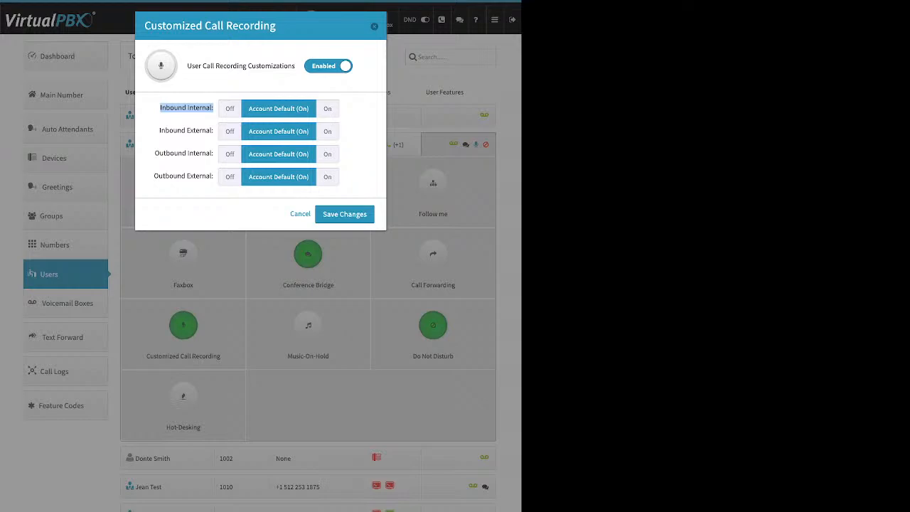
pyautogui.click(327, 109)
pyautogui.click(279, 109)
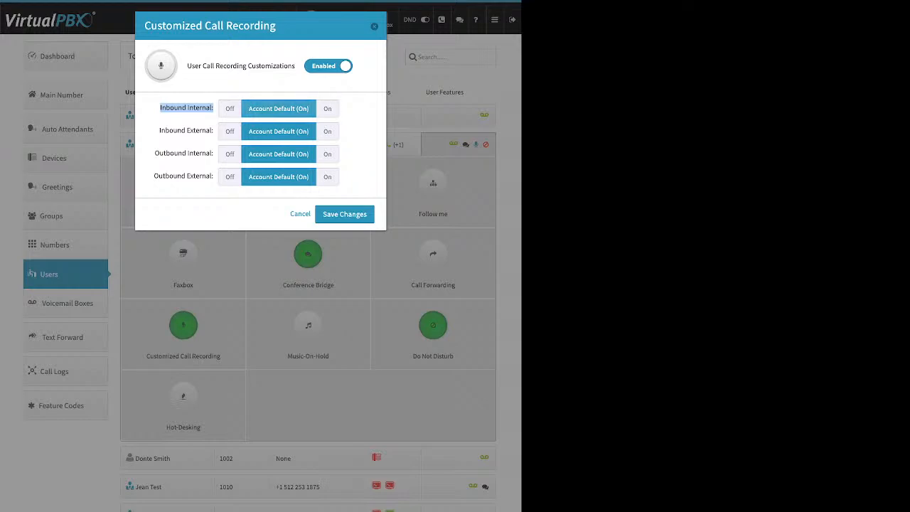
pyautogui.click(230, 108)
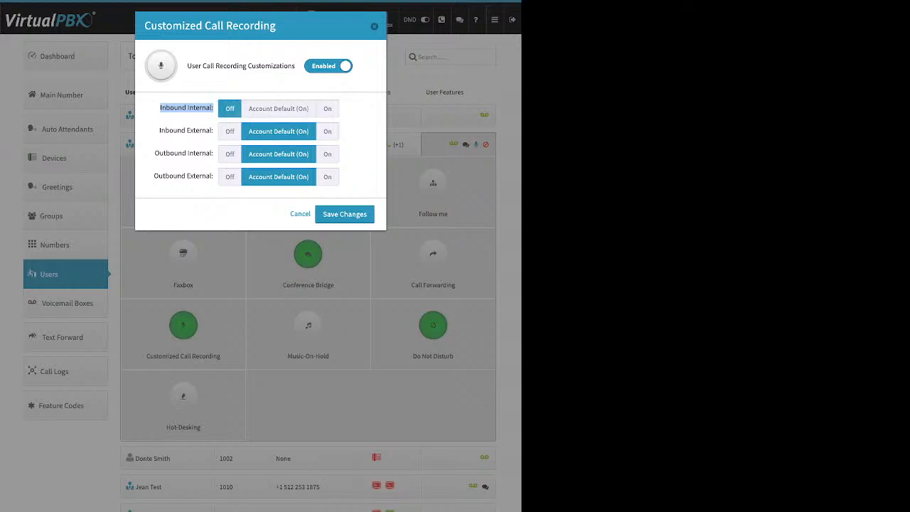
pyautogui.moveTo(159, 131); pyautogui.dragTo(214, 131)
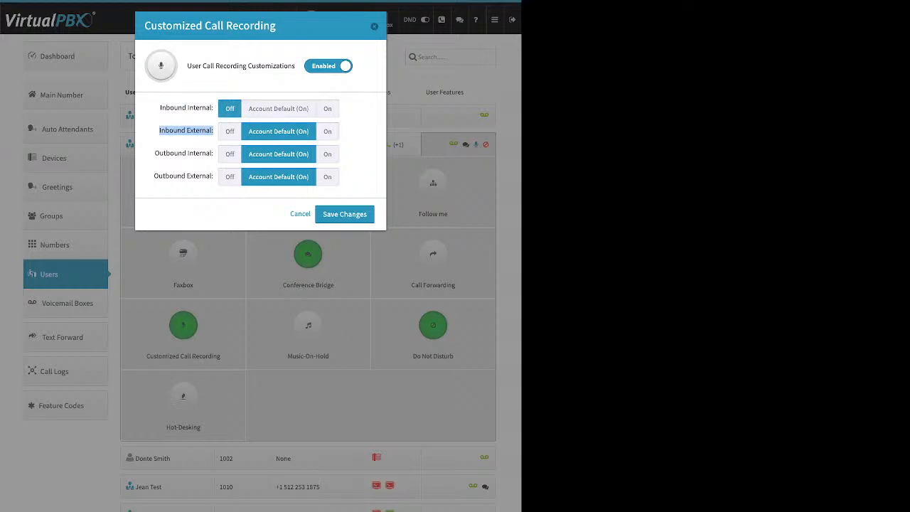
pyautogui.click(327, 132)
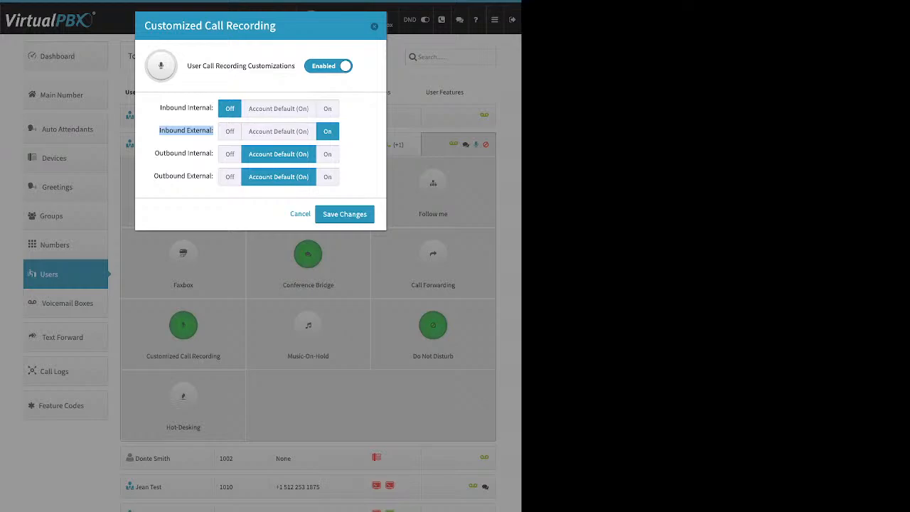
# Try setting Outbound Internal call recording to Off and Outbound External to On for the second user
pyautogui.moveTo(160, 153); pyautogui.dragTo(212, 153)
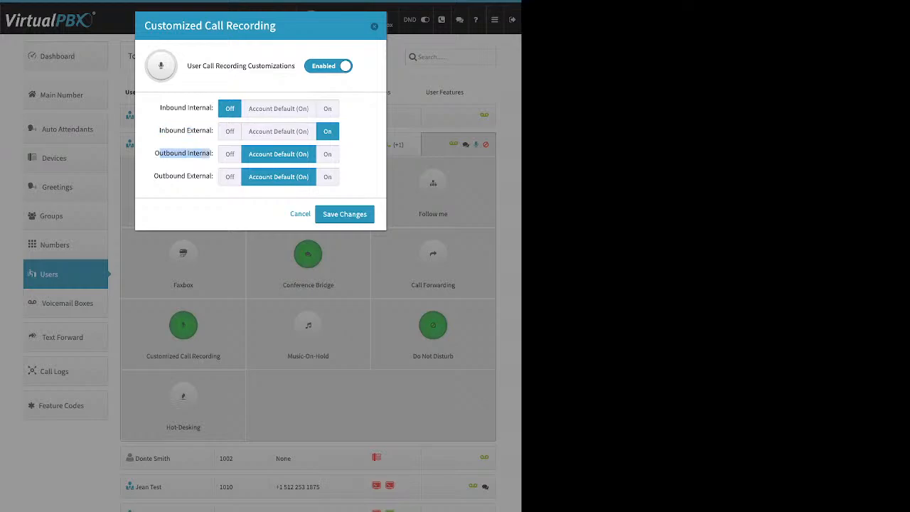
pyautogui.click(230, 154)
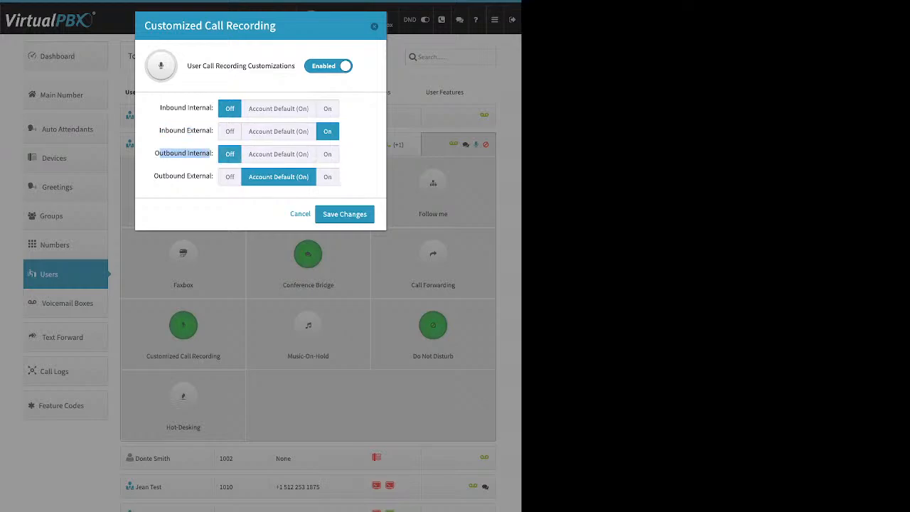
pyautogui.moveTo(155, 176); pyautogui.dragTo(214, 176)
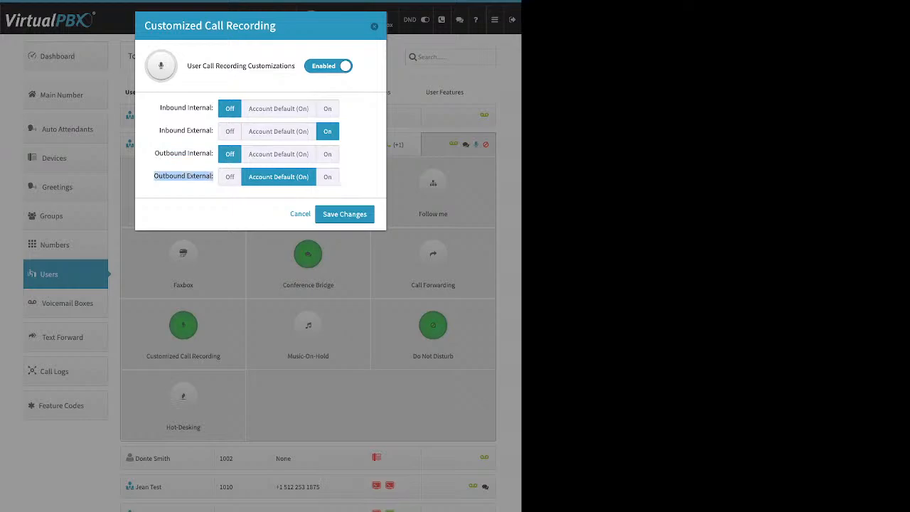
pyautogui.click(328, 177)
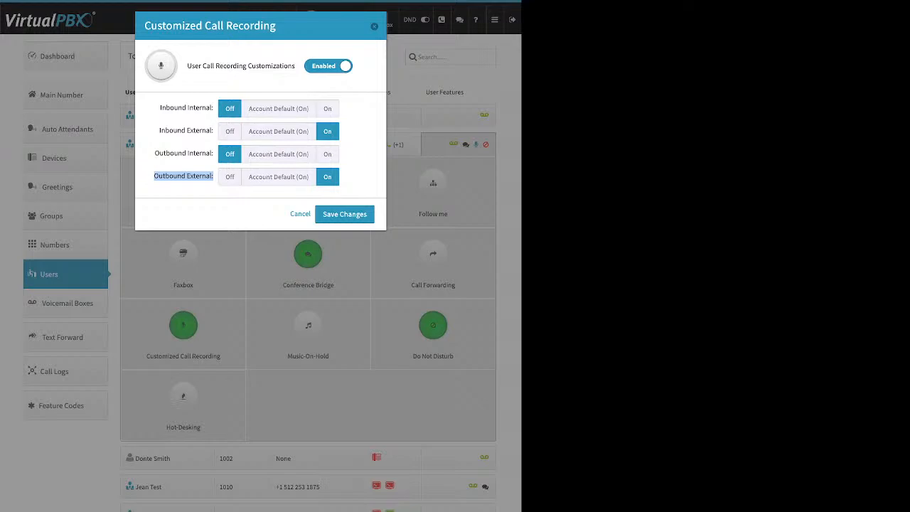
# Try setting Outbound Internal and Inbound Internal call recording to On, and cancel without saving
pyautogui.click(327, 154)
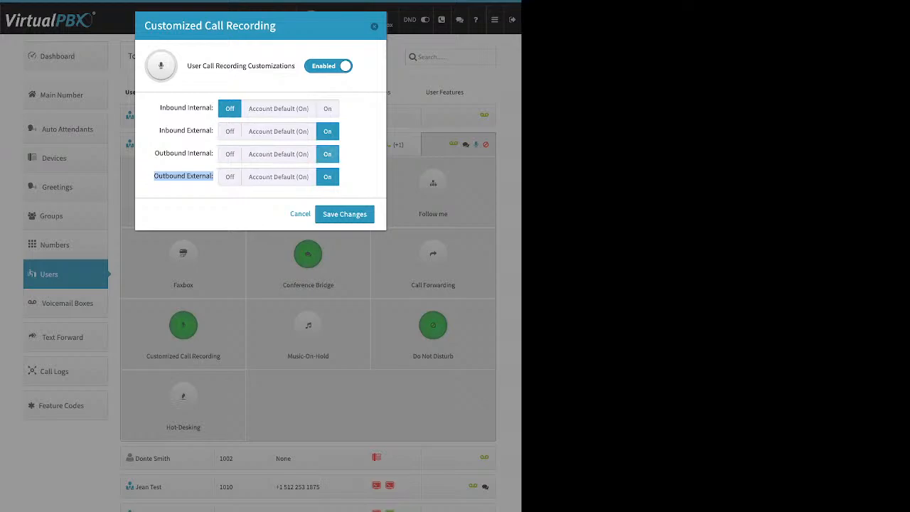
pyautogui.click(328, 108)
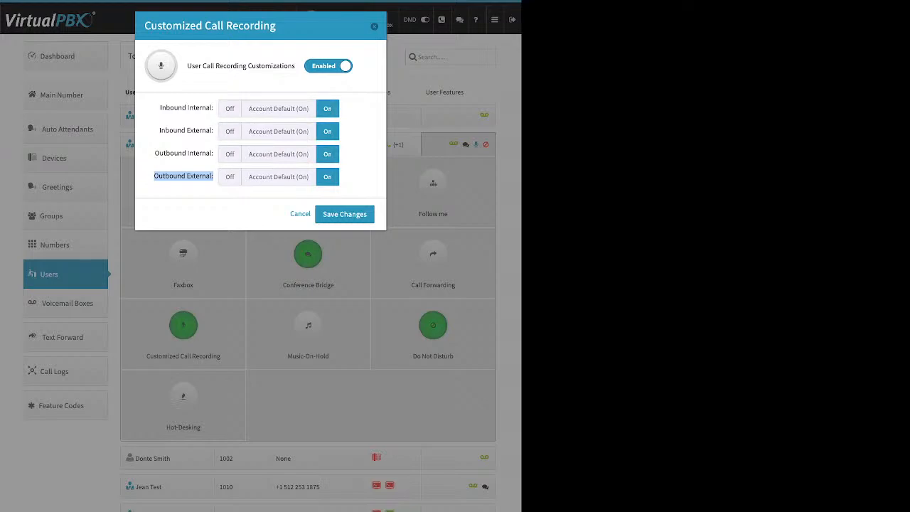
pyautogui.click(300, 214)
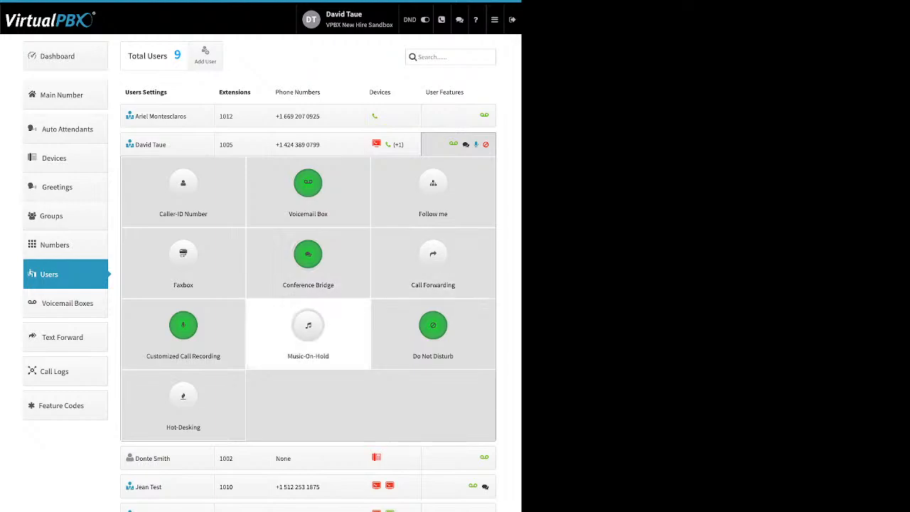
# Try enabling the second user's Music-On-Hold, review its audio upload option, and cancel without saving
pyautogui.click(308, 327)
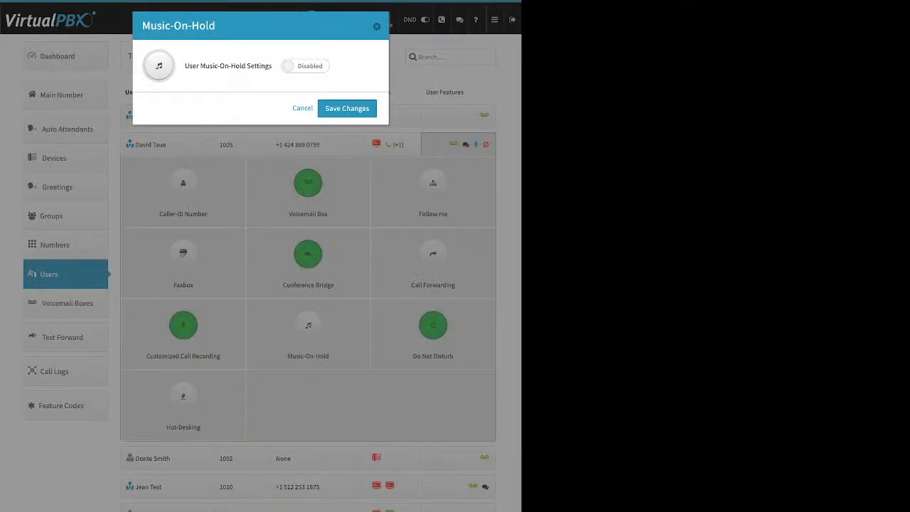
pyautogui.click(305, 66)
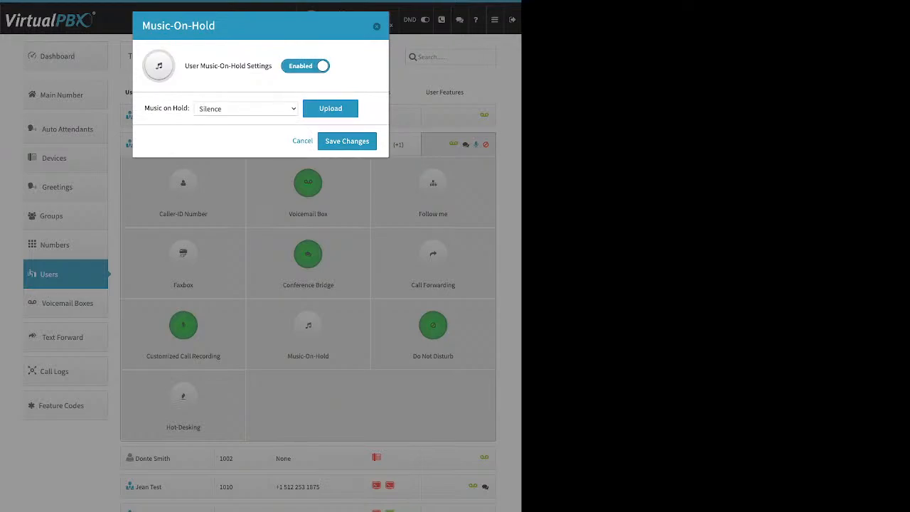
pyautogui.click(331, 108)
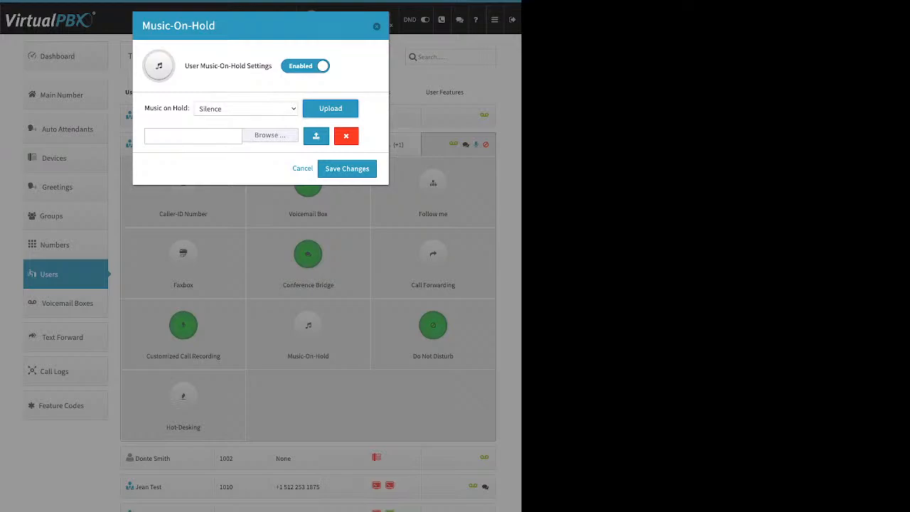
pyautogui.click(303, 168)
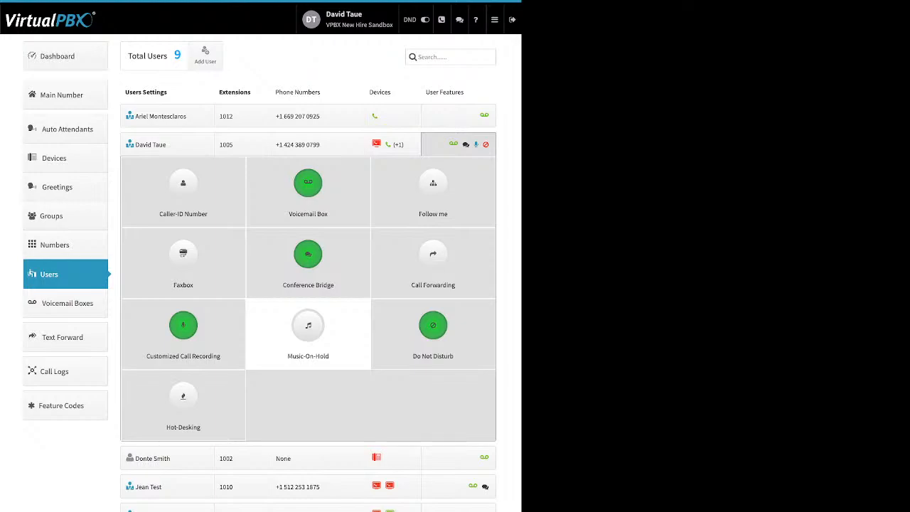
# Disable Do Not Disturb for the second user and save the change
pyautogui.click(433, 326)
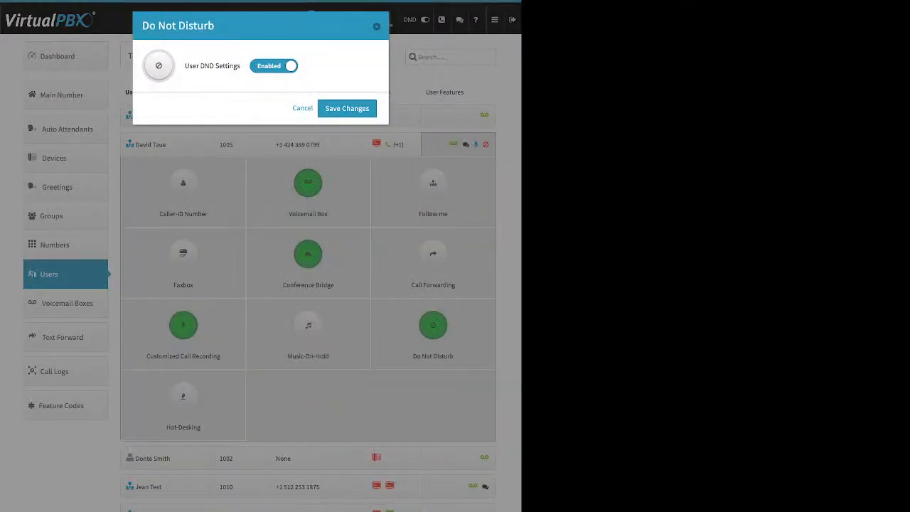
pyautogui.click(274, 66)
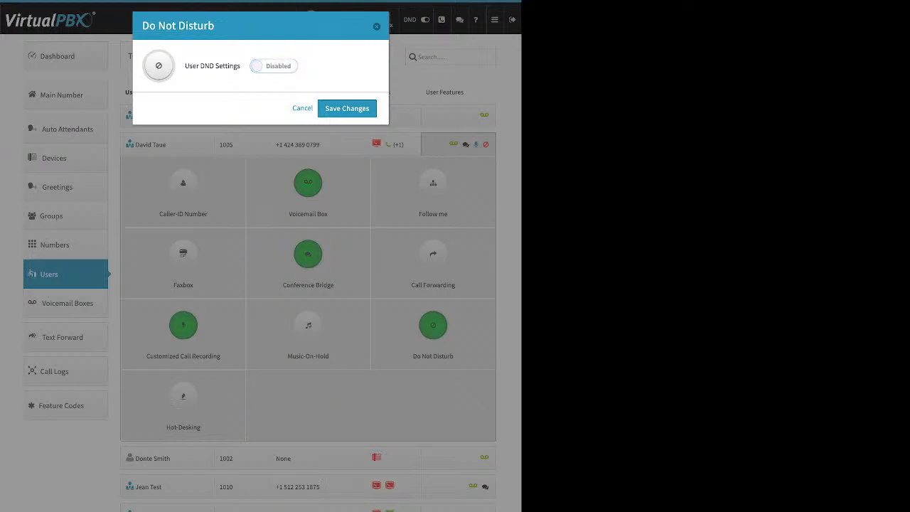
pyautogui.click(347, 108)
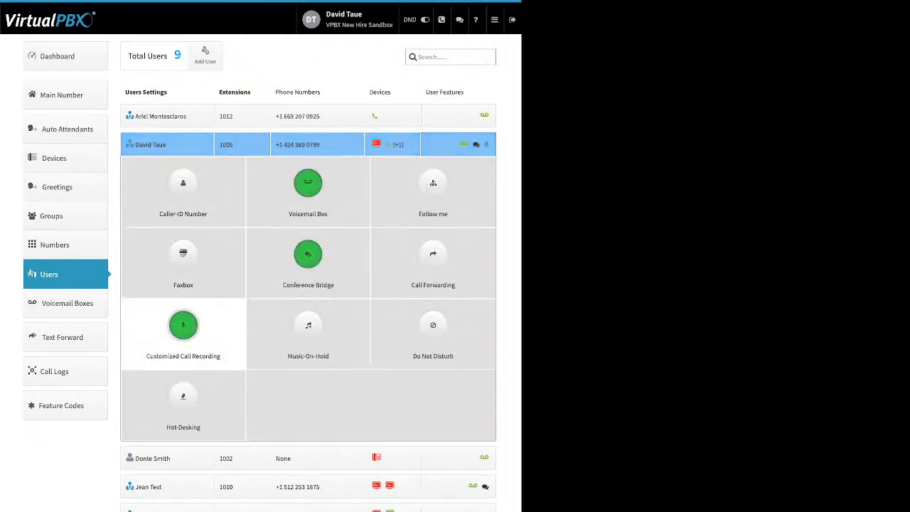
# Try enabling the second user's Hot-Desking, review the Hotdesk ID and PIN requirement options, and cancel without saving
pyautogui.click(183, 397)
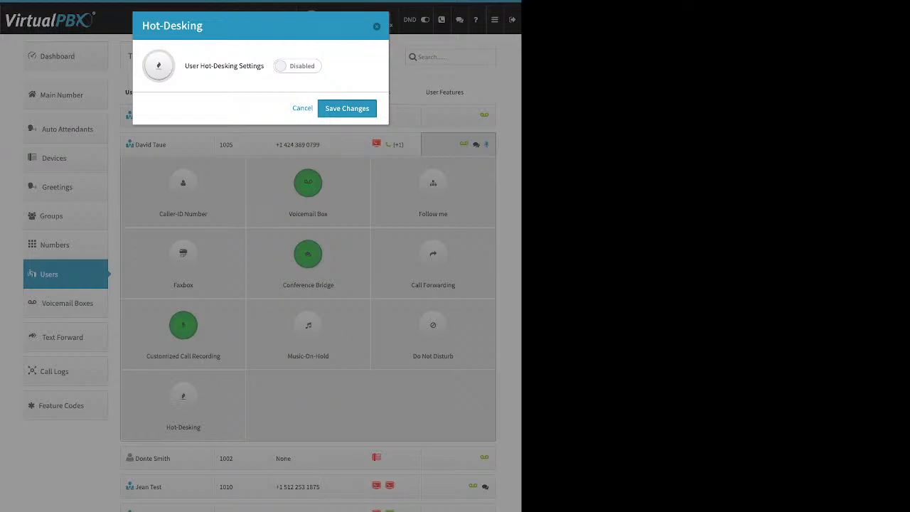
pyautogui.click(297, 67)
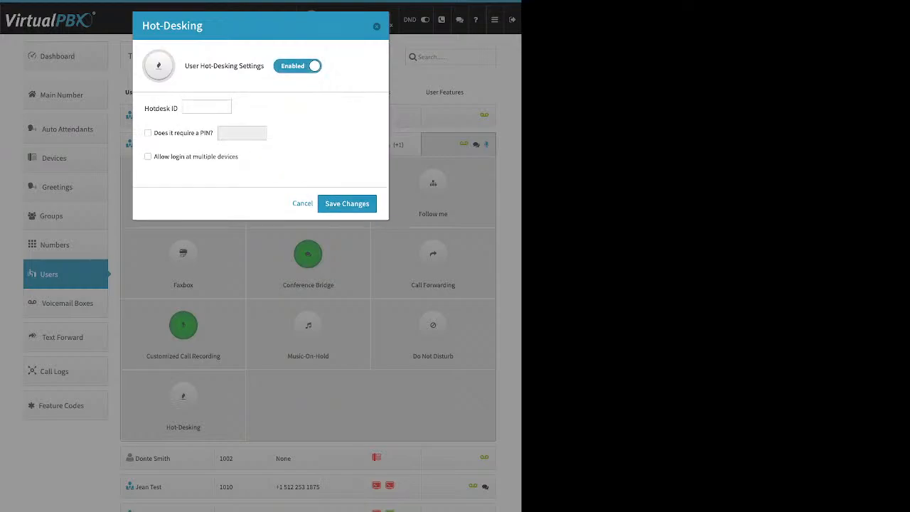
pyautogui.tripleClick(161, 109)
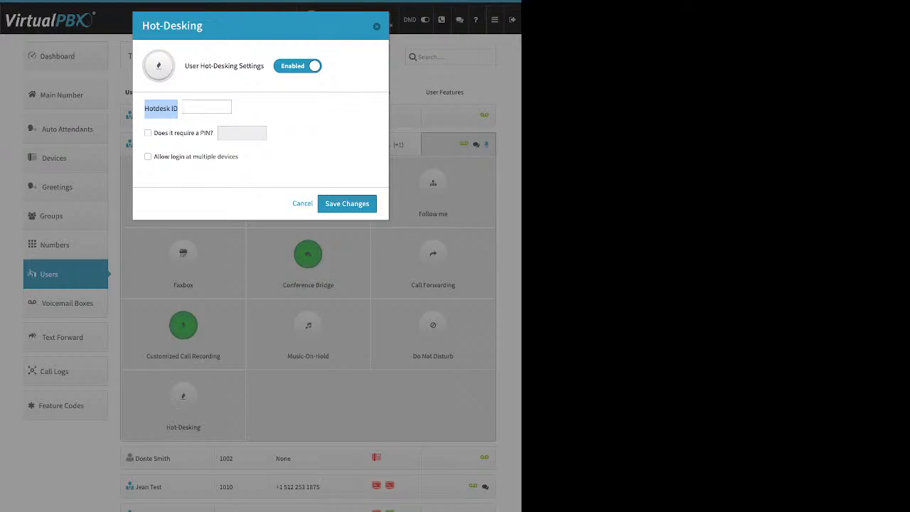
pyautogui.click(206, 108)
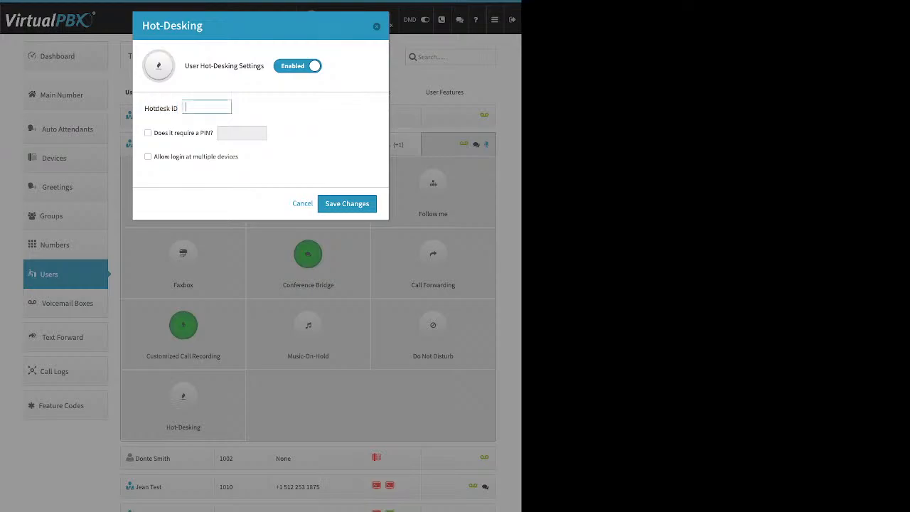
pyautogui.moveTo(155, 133); pyautogui.dragTo(205, 133)
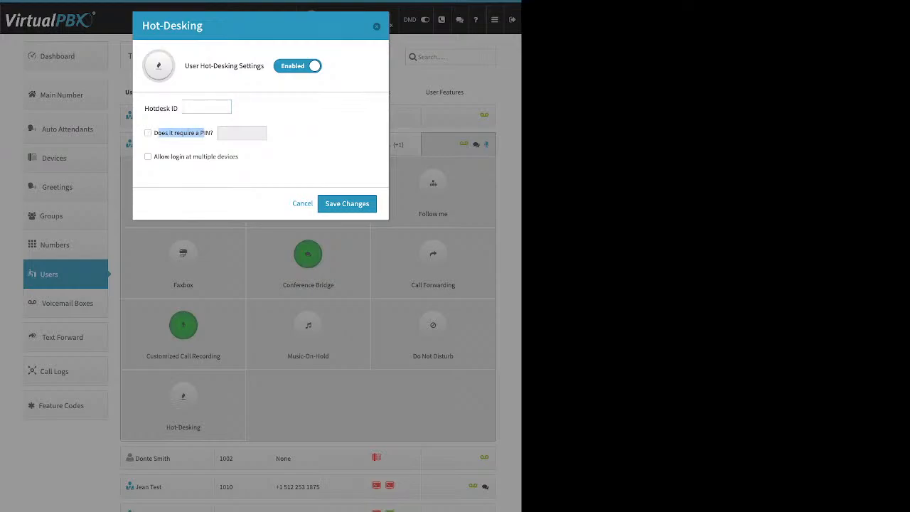
pyautogui.click(302, 203)
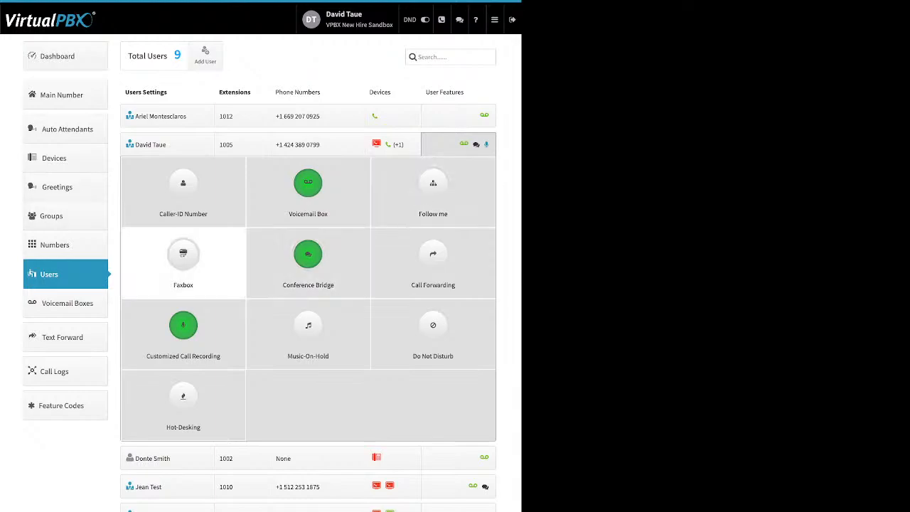
# Start a new group in the Groups section and review its name and extension fields
pyautogui.click(51, 216)
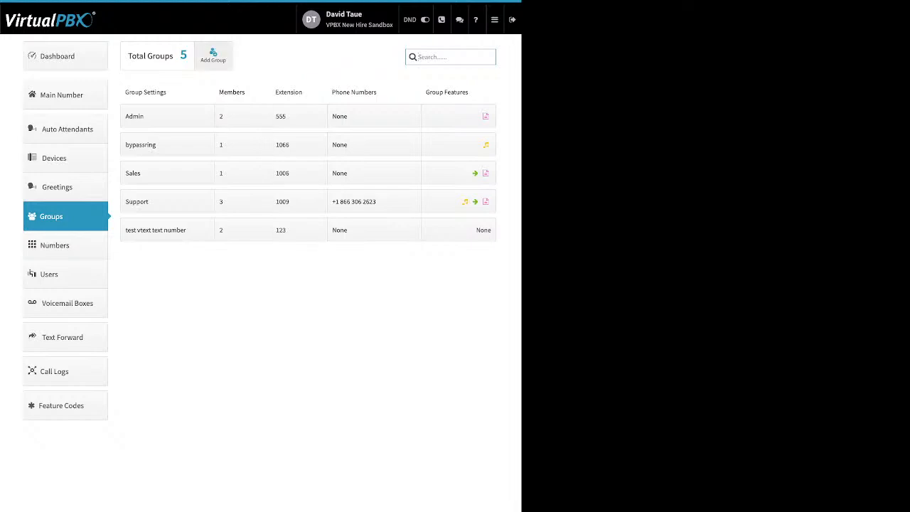
pyautogui.click(213, 56)
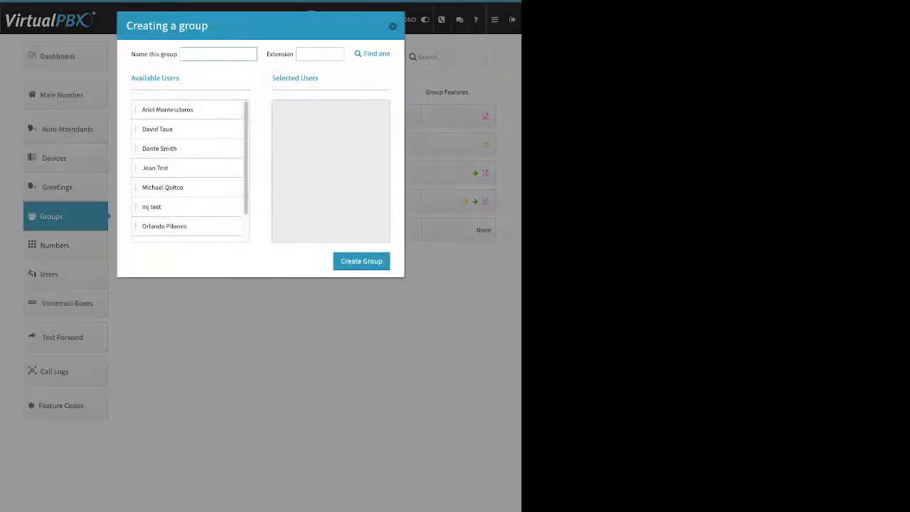
pyautogui.moveTo(130, 54); pyautogui.dragTo(178, 54)
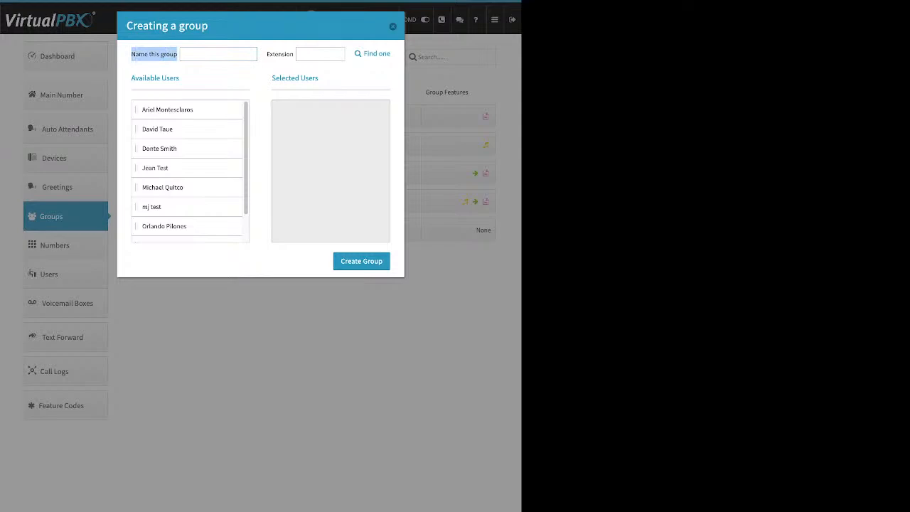
pyautogui.moveTo(266, 54); pyautogui.dragTo(290, 54)
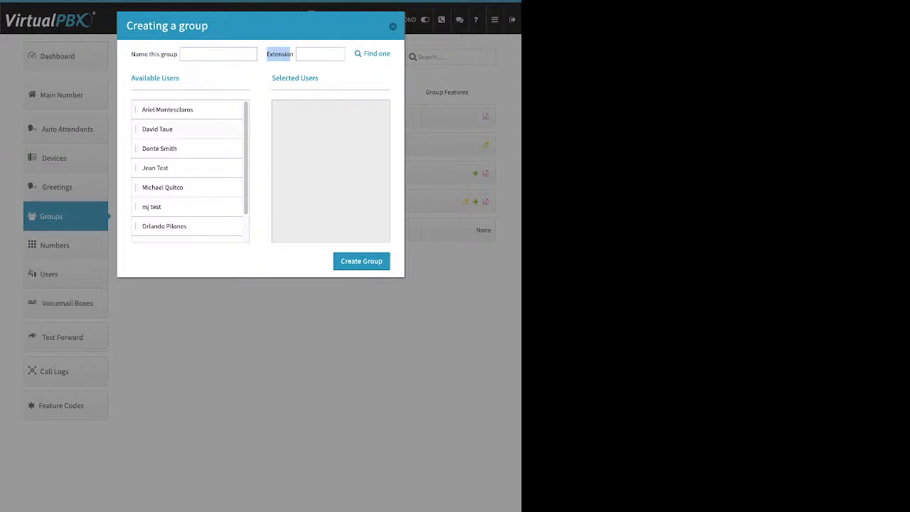
# Try adding four available users to the new group's selected users, and close the form without creating the group
pyautogui.moveTo(167, 109); pyautogui.dragTo(277, 141)
pyautogui.moveTo(159, 129); pyautogui.dragTo(286, 164)
pyautogui.moveTo(152, 168); pyautogui.dragTo(279, 184)
pyautogui.moveTo(158, 188); pyautogui.dragTo(288, 151)
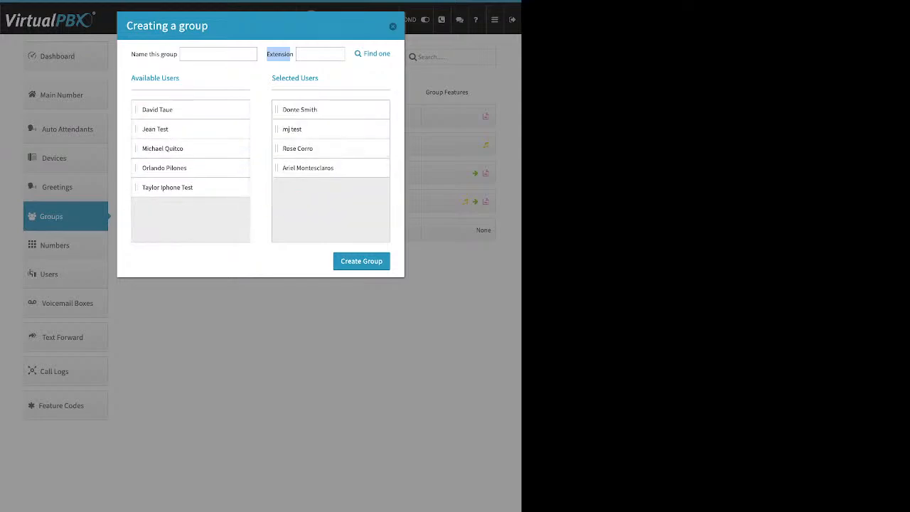
pyautogui.click(393, 26)
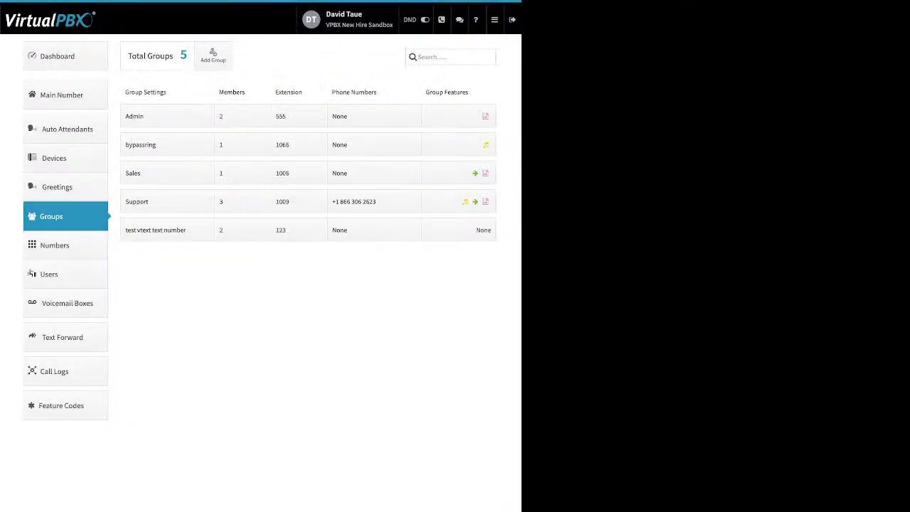
# Review the Support group's name and delete option, try 3 group call attempts and lower the count again, and save the settings
pyautogui.click(156, 202)
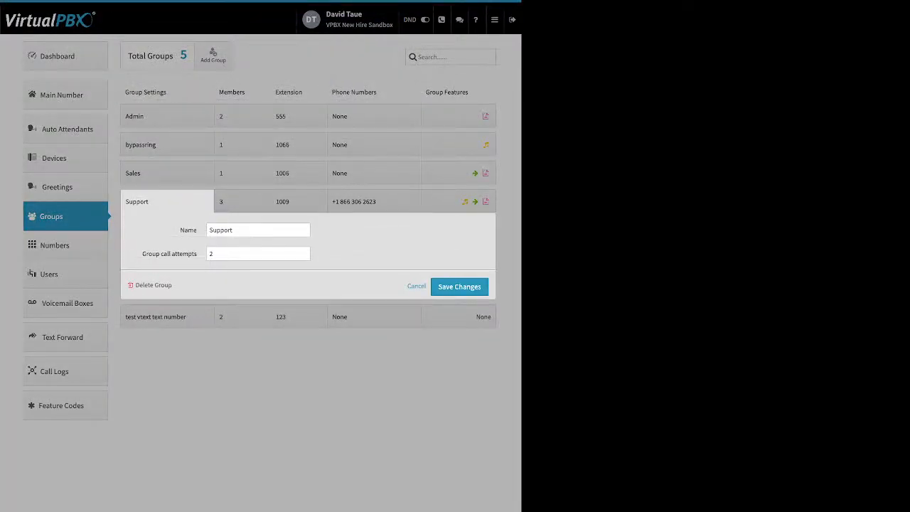
pyautogui.doubleClick(188, 230)
pyautogui.moveTo(142, 254); pyautogui.dragTo(197, 254)
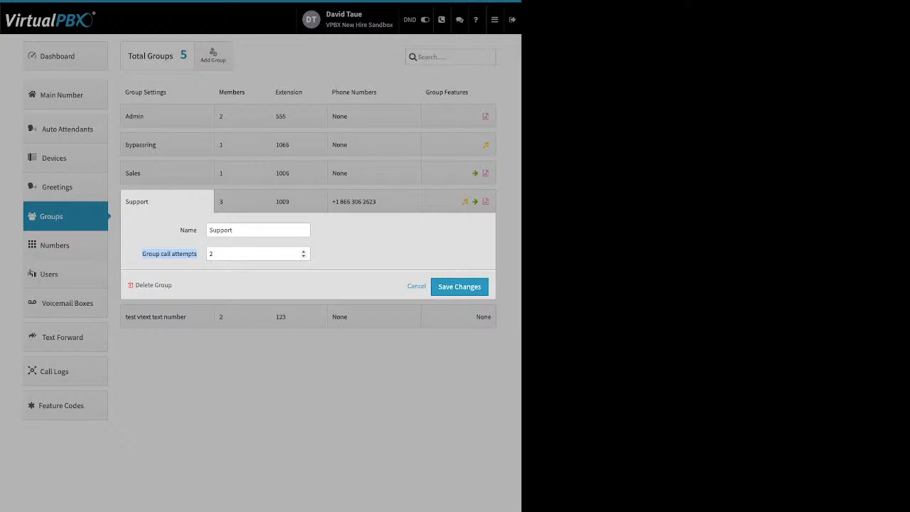
pyautogui.click(303, 251)
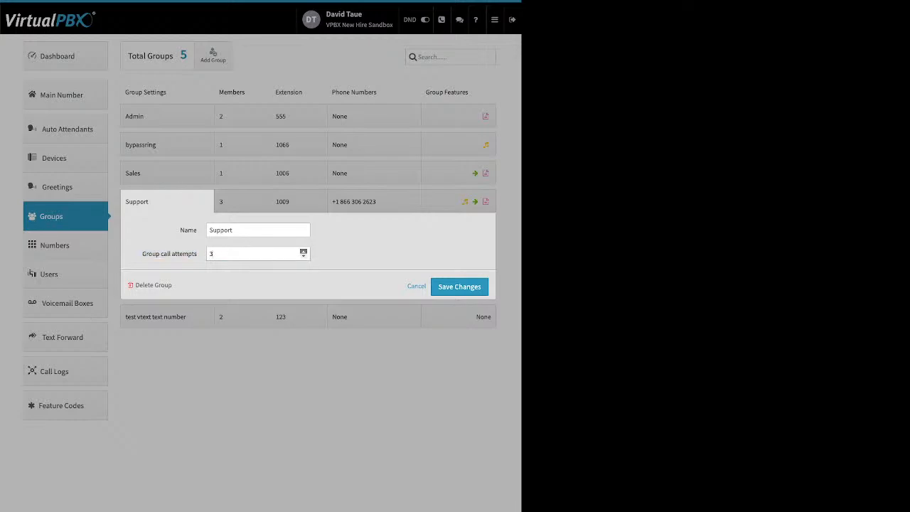
pyautogui.click(304, 256)
pyautogui.moveTo(173, 286); pyautogui.dragTo(143, 285)
pyautogui.click(213, 286)
pyautogui.click(459, 286)
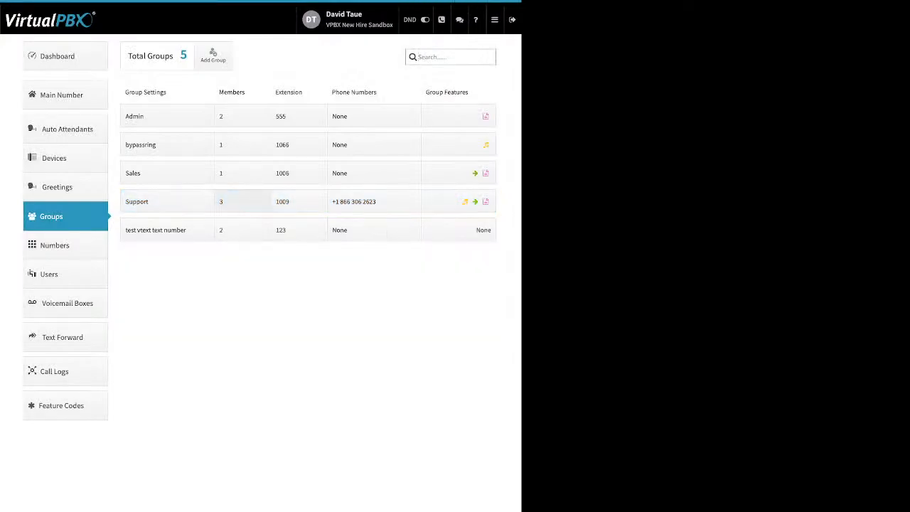
# Set the maximum of the Support group's member ring-time scale to 400 seconds
pyautogui.click(242, 201)
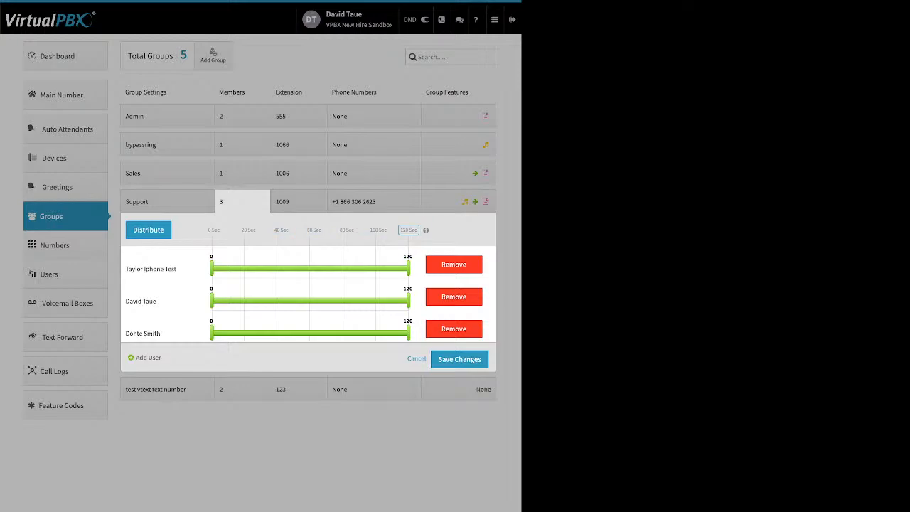
pyautogui.click(409, 231)
pyautogui.write('400')
pyautogui.press('Return')
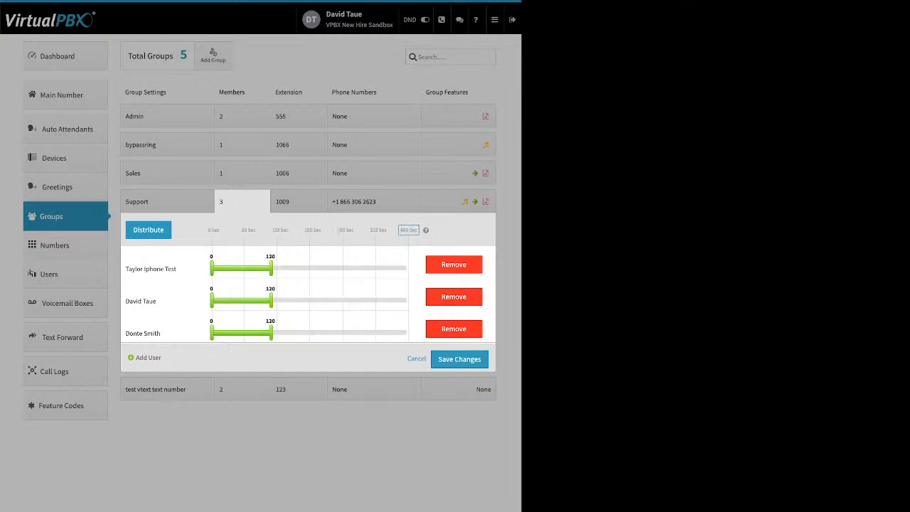
# Extend the Support members' ring times to 256 seconds for the first, 283 for the second and 400 for the third
pyautogui.moveTo(271, 268); pyautogui.dragTo(338, 268)
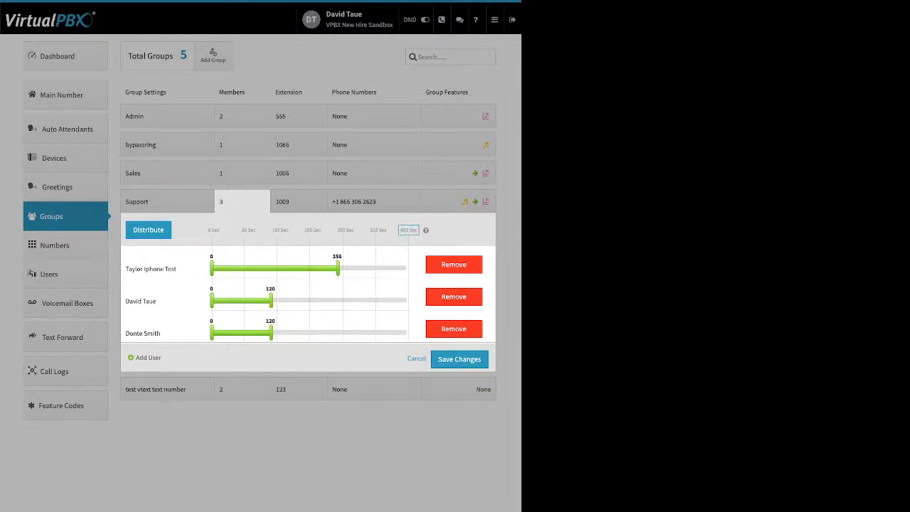
pyautogui.moveTo(271, 300); pyautogui.dragTo(349, 300)
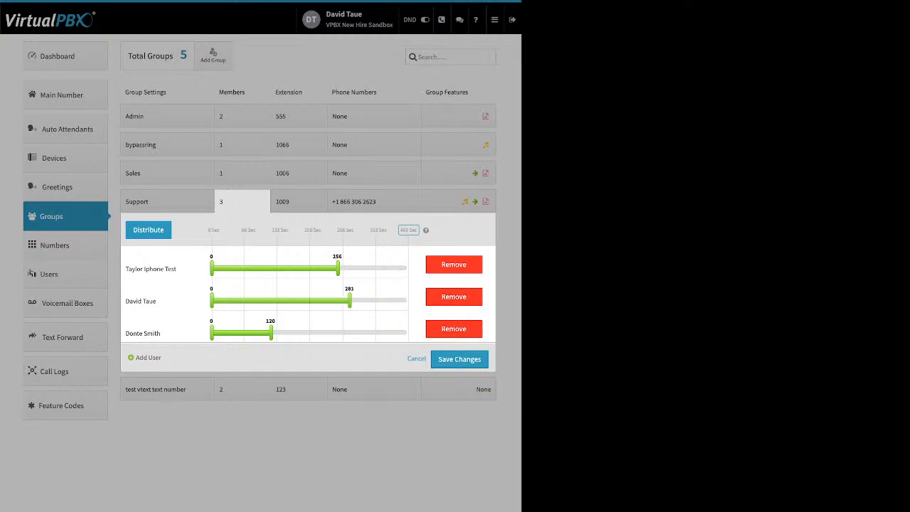
pyautogui.moveTo(271, 332); pyautogui.dragTo(409, 332)
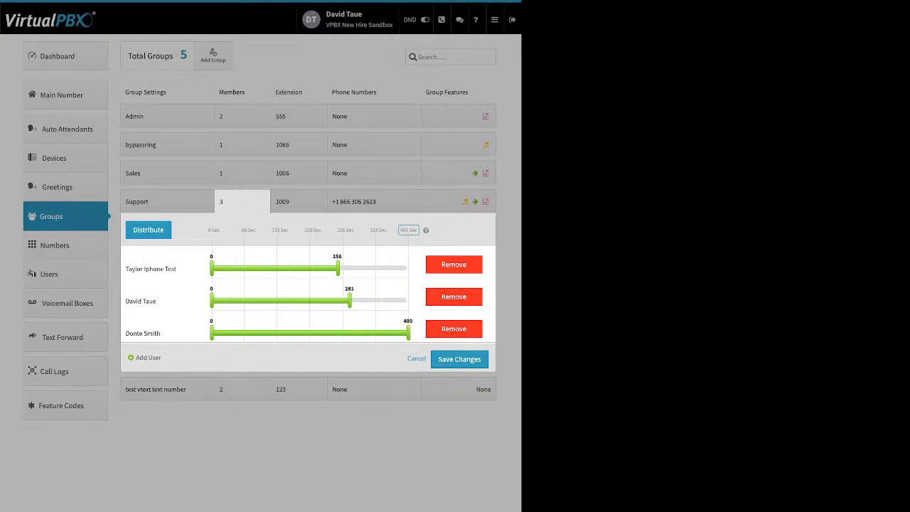
# Distribute the Support members' ring times evenly, and start the second member's ringing at 26 seconds and the third's at 65 seconds
pyautogui.click(148, 230)
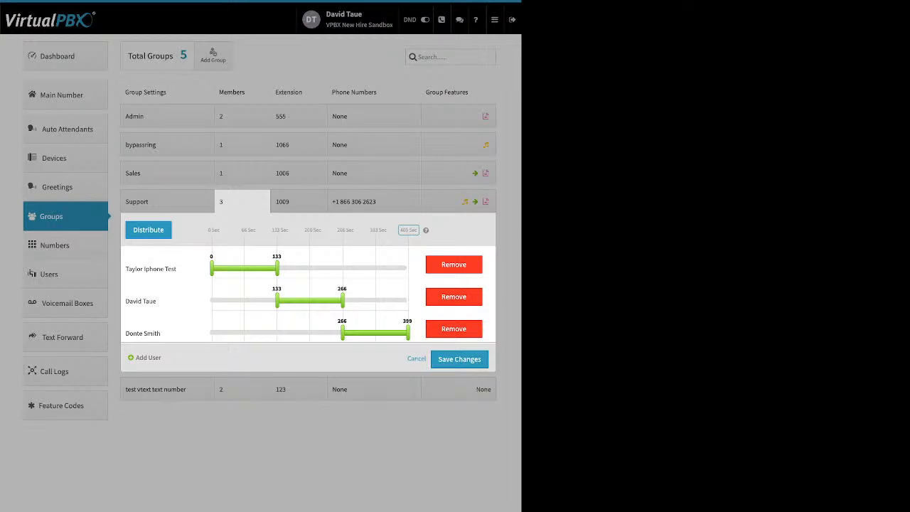
pyautogui.moveTo(277, 300); pyautogui.dragTo(224, 300)
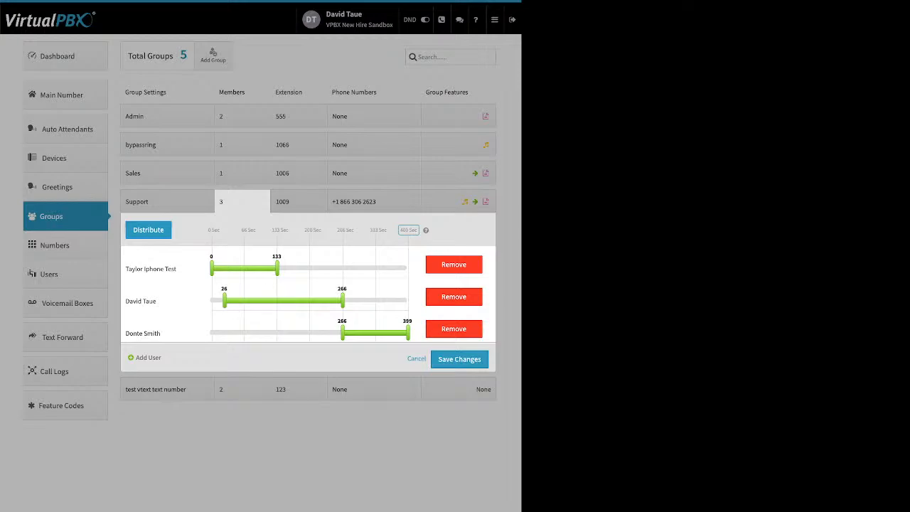
pyautogui.moveTo(342, 332); pyautogui.dragTo(243, 332)
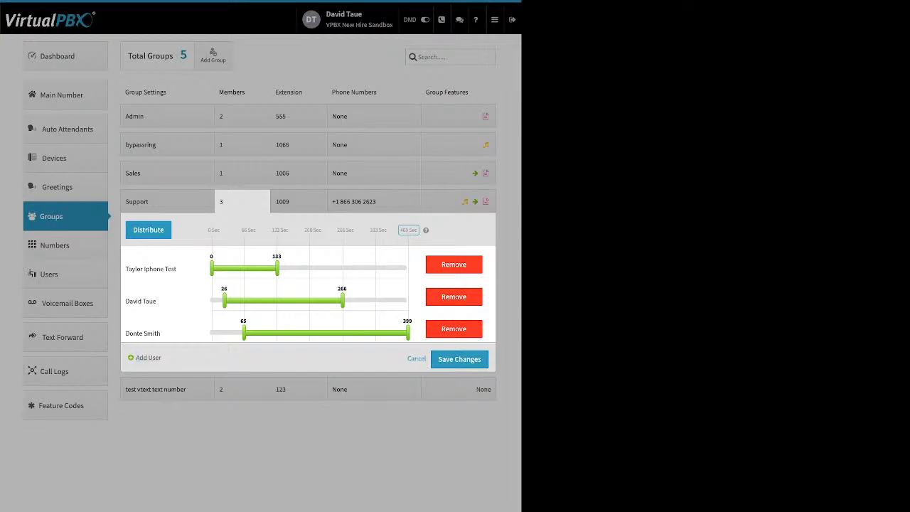
# Add the third and fourth available users in the list as members of the Support group
pyautogui.moveTo(136, 358); pyautogui.dragTo(155, 357)
pyautogui.click(148, 357)
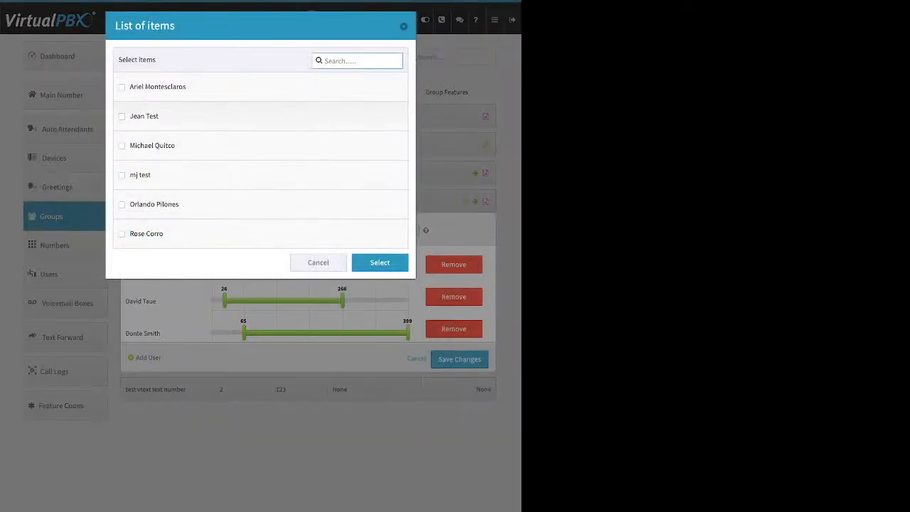
pyautogui.click(122, 145)
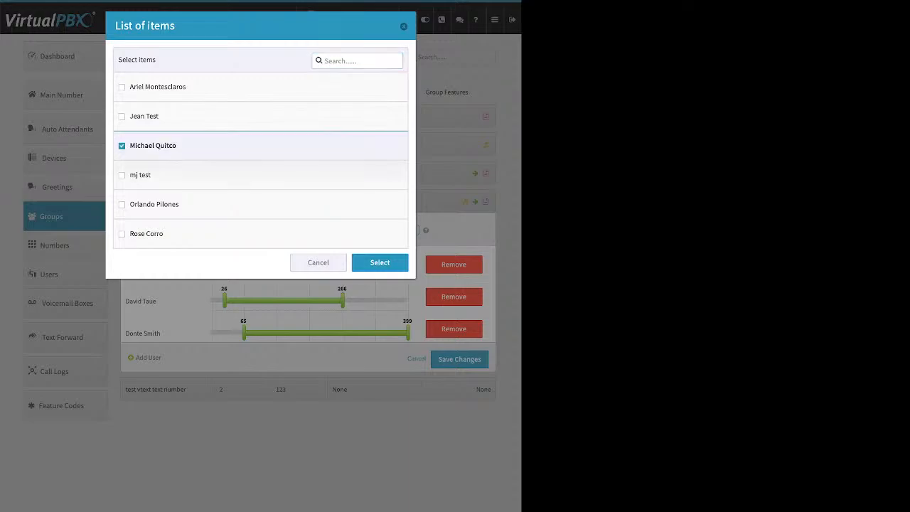
pyautogui.click(122, 175)
pyautogui.click(379, 263)
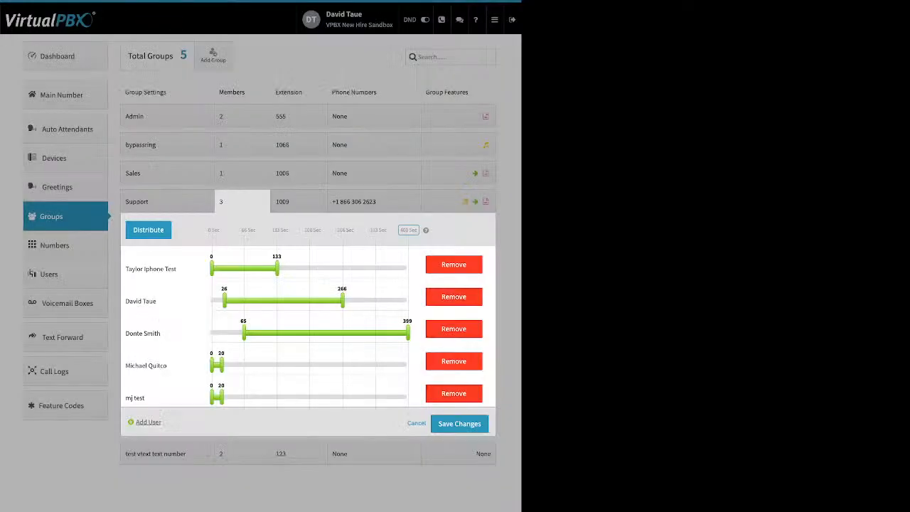
# Redistribute the ring times evenly across all five Support members, and try starting the fourth member's ringing at 109 seconds
pyautogui.click(148, 230)
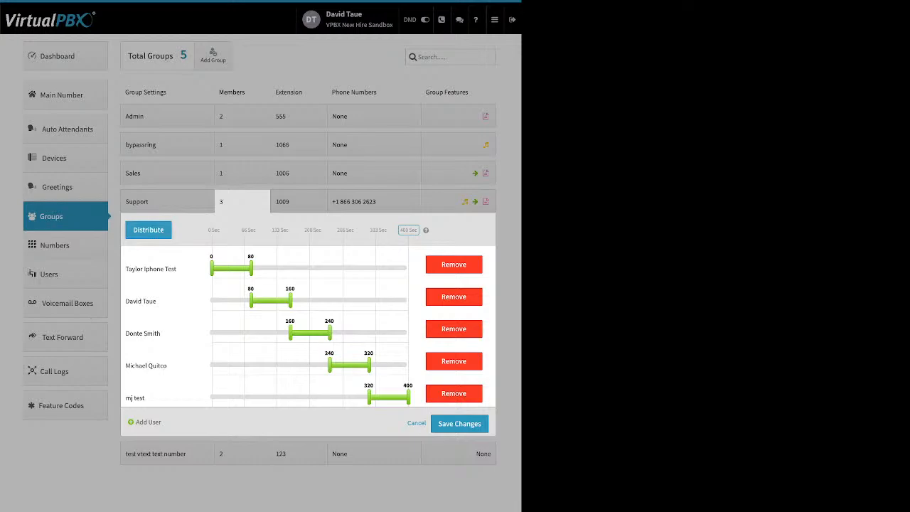
pyautogui.moveTo(329, 365); pyautogui.dragTo(265, 364)
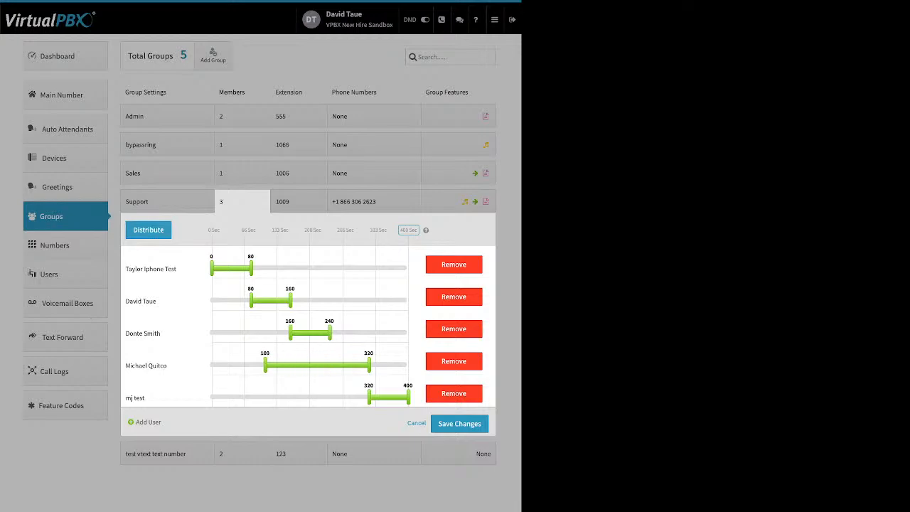
pyautogui.moveTo(142, 398); pyautogui.dragTo(164, 260)
pyautogui.moveTo(151, 301); pyautogui.dragTo(160, 397)
pyautogui.click(148, 230)
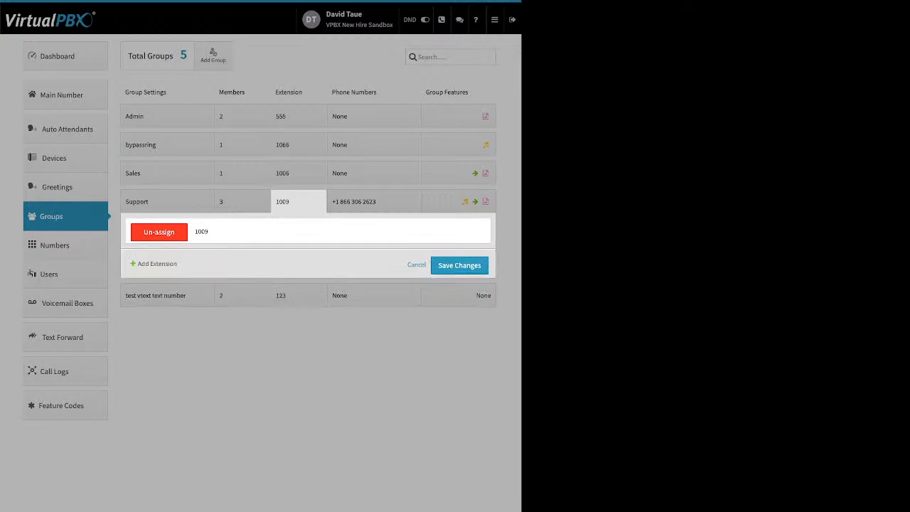
# Review the Support group's extension and phone number assignments, including the option to add an extension, and close the details
pyautogui.moveTo(178, 264); pyautogui.dragTo(146, 264)
pyautogui.click(374, 202)
pyautogui.click(374, 202)
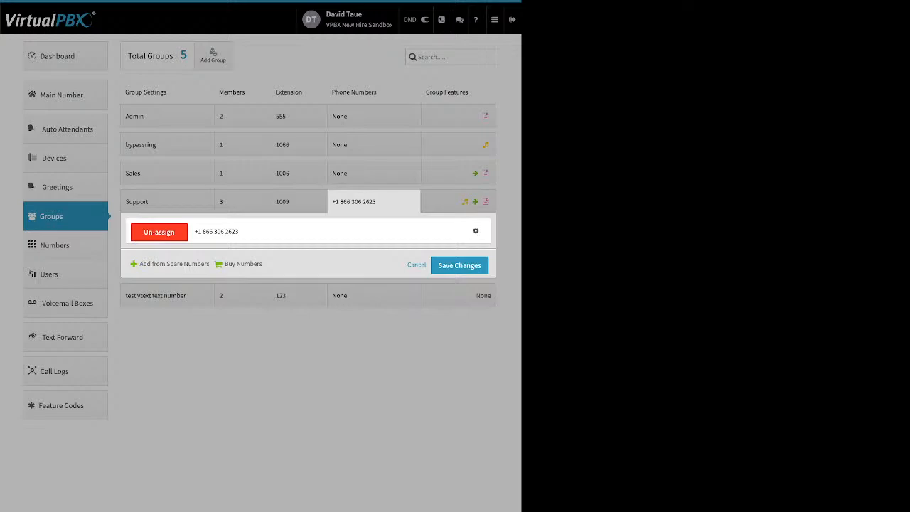
pyautogui.click(374, 201)
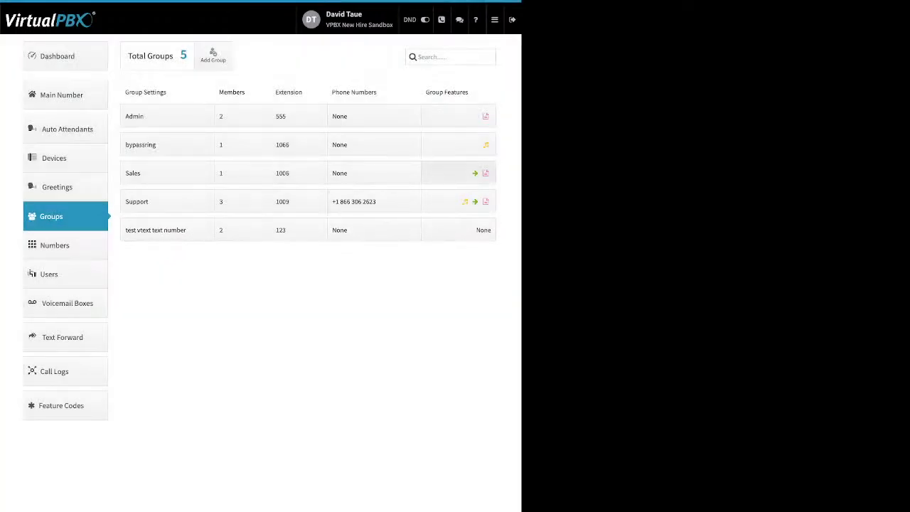
# Review the Support group's Ringback settings and the upload option for ringback media, and close them without saving
pyautogui.click(459, 201)
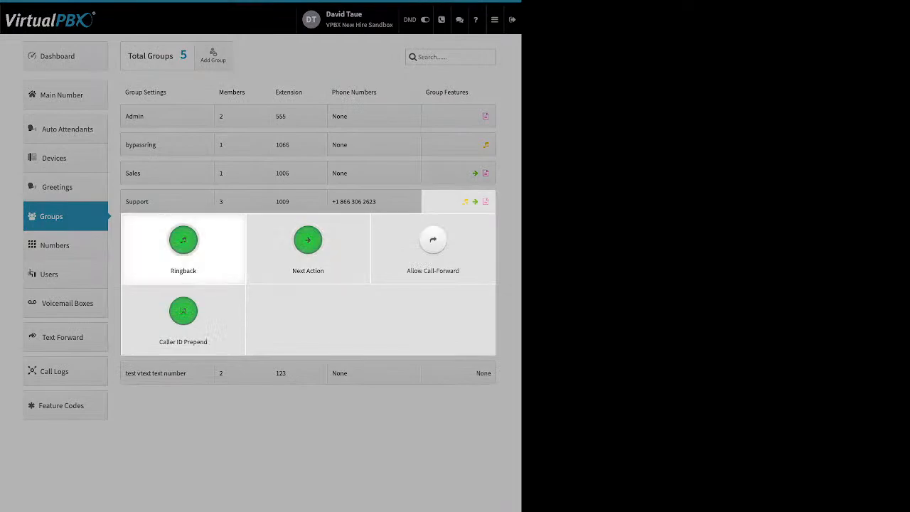
pyautogui.click(183, 249)
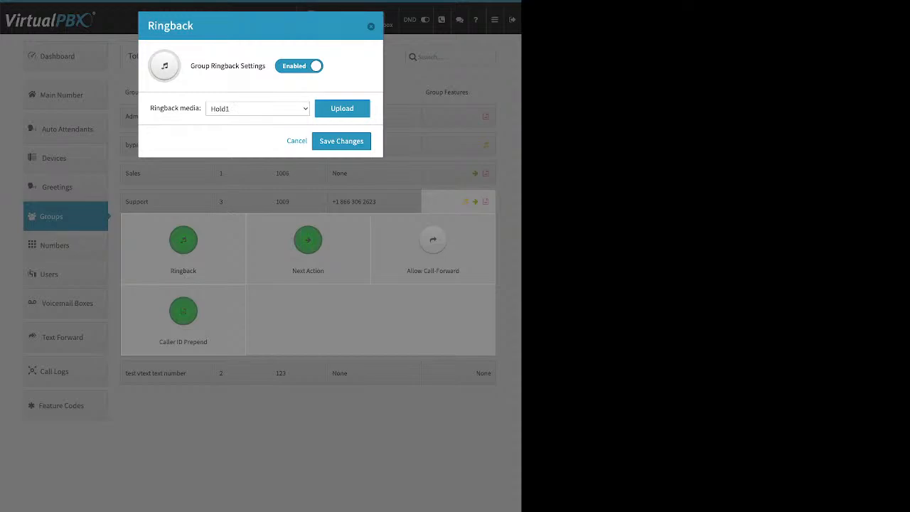
pyautogui.moveTo(201, 67); pyautogui.dragTo(267, 66)
pyautogui.click(233, 67)
pyautogui.click(342, 108)
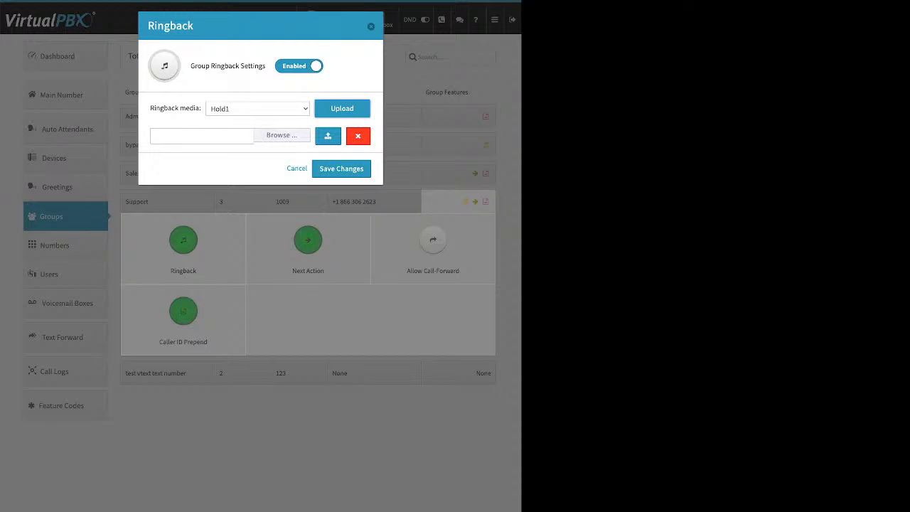
pyautogui.click(370, 27)
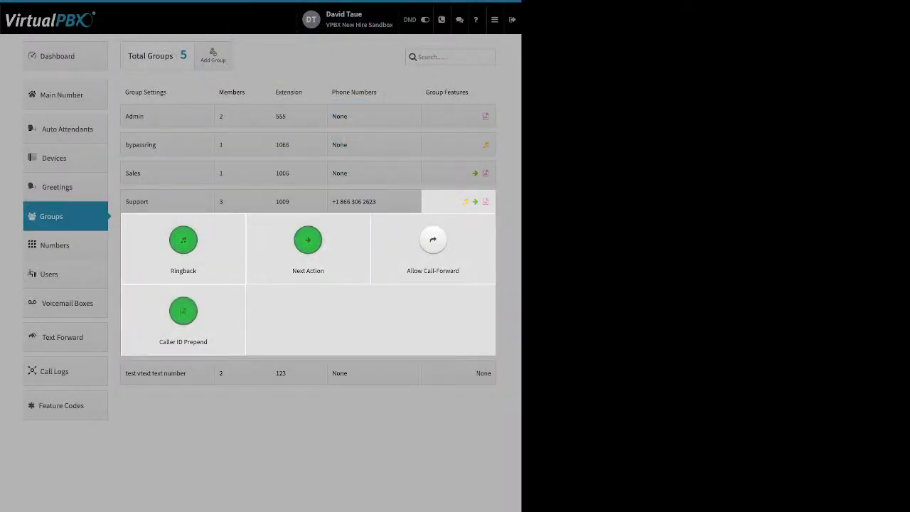
# Try forwarding the Support group's unanswered calls to a user's personal voicemail box under Next Action, and cancel the change
pyautogui.click(308, 242)
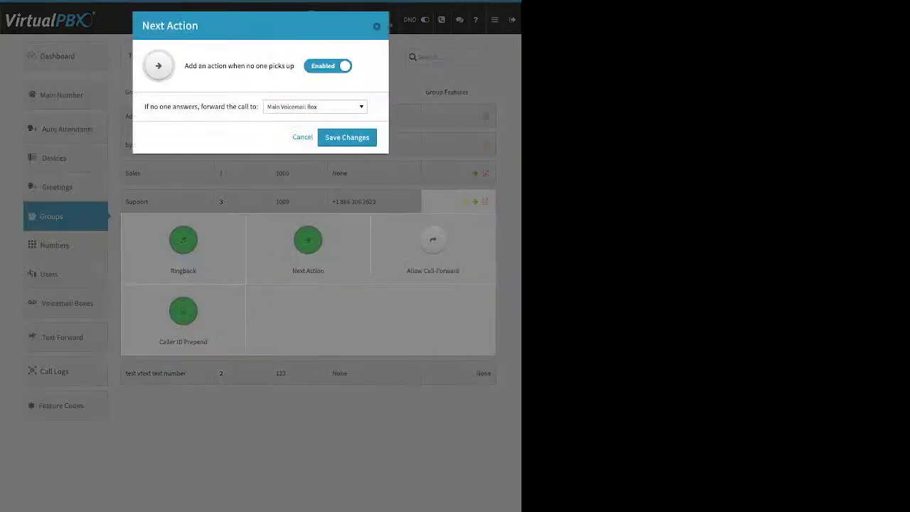
pyautogui.moveTo(144, 107); pyautogui.dragTo(250, 107)
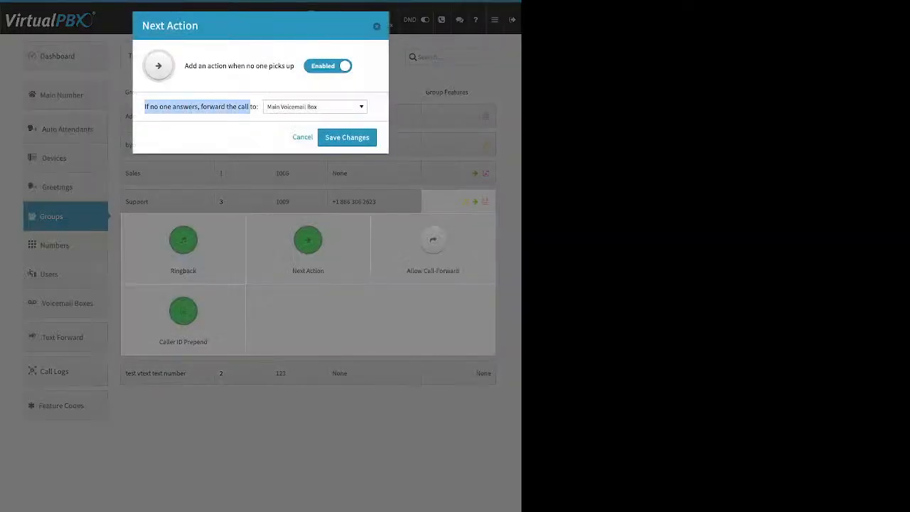
pyautogui.click(315, 106)
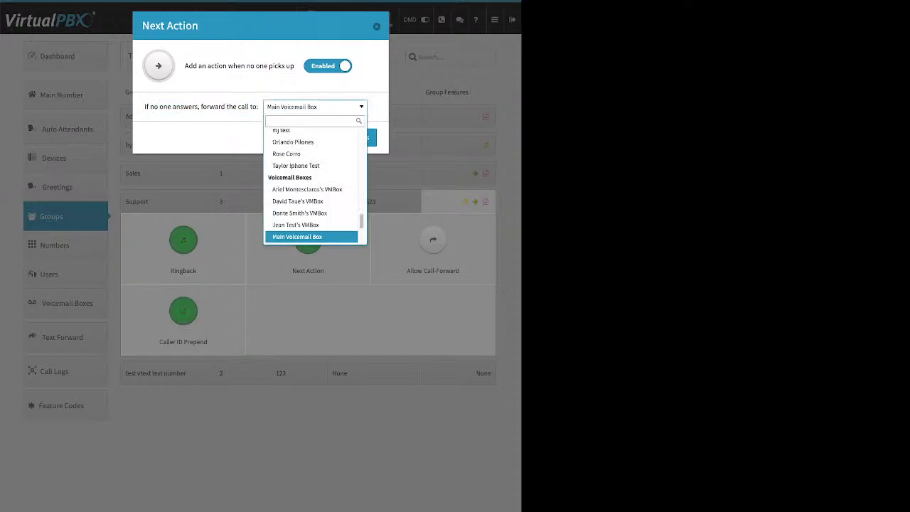
pyautogui.scroll(10, 311, 196)
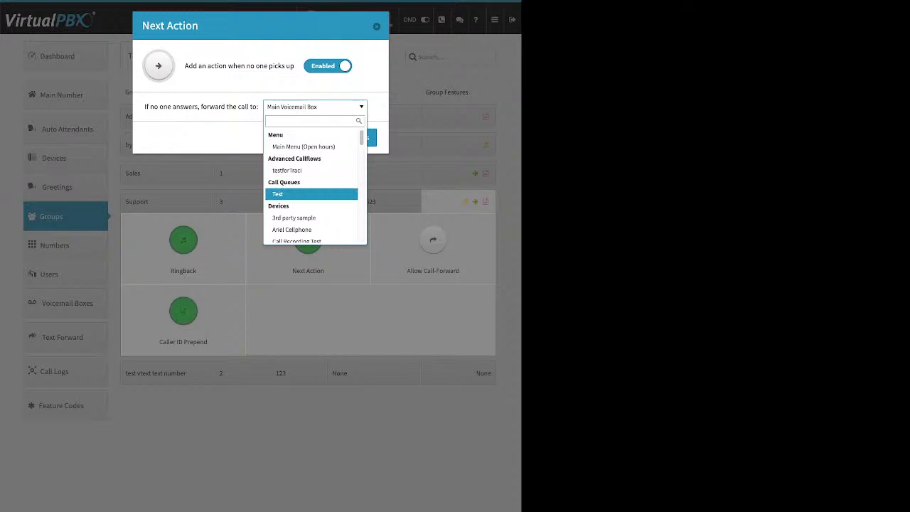
pyautogui.scroll(-3, 311, 188)
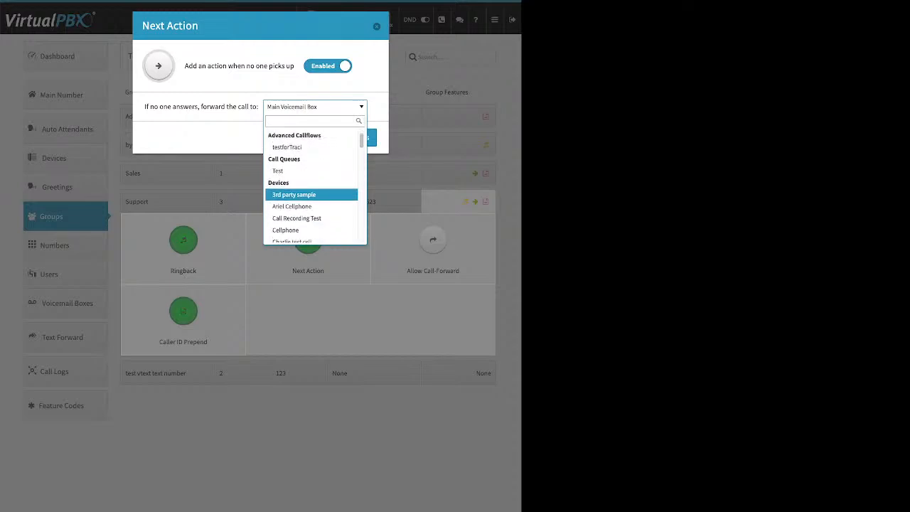
pyautogui.scroll(-10, 311, 189)
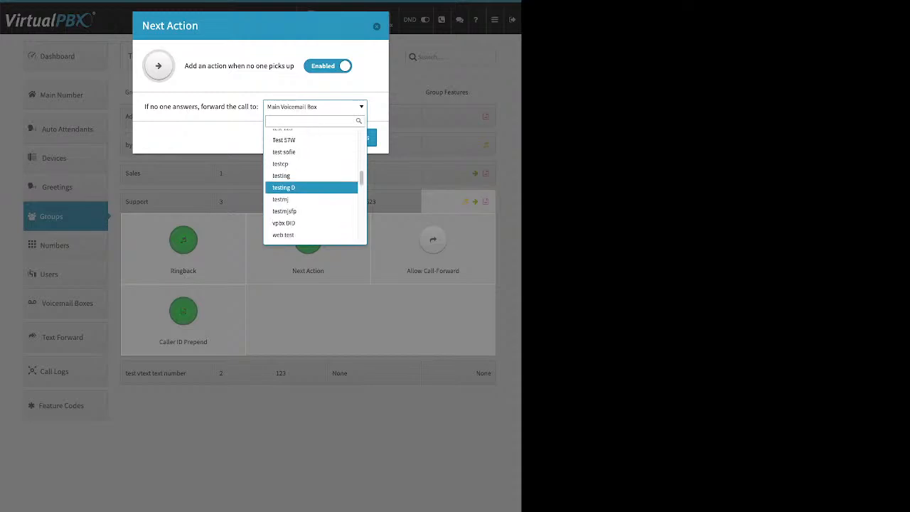
pyautogui.scroll(-3, 312, 188)
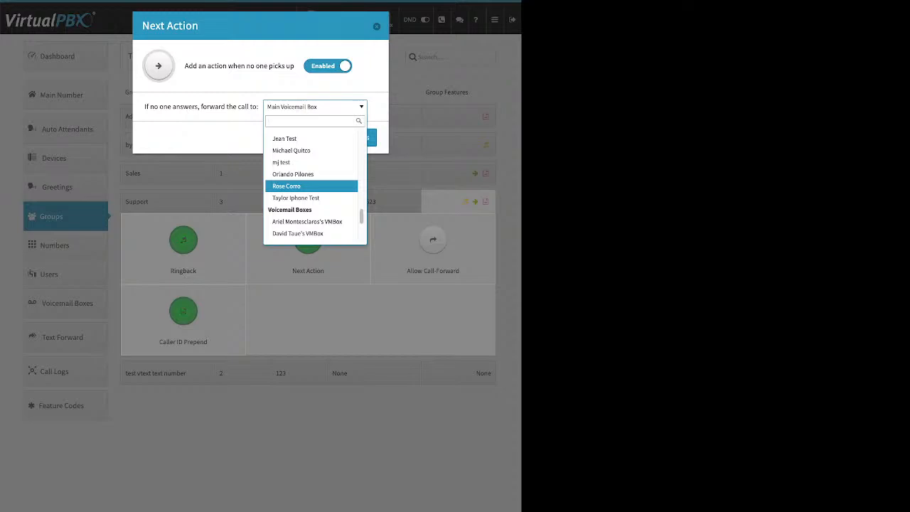
pyautogui.scroll(-2, 311, 188)
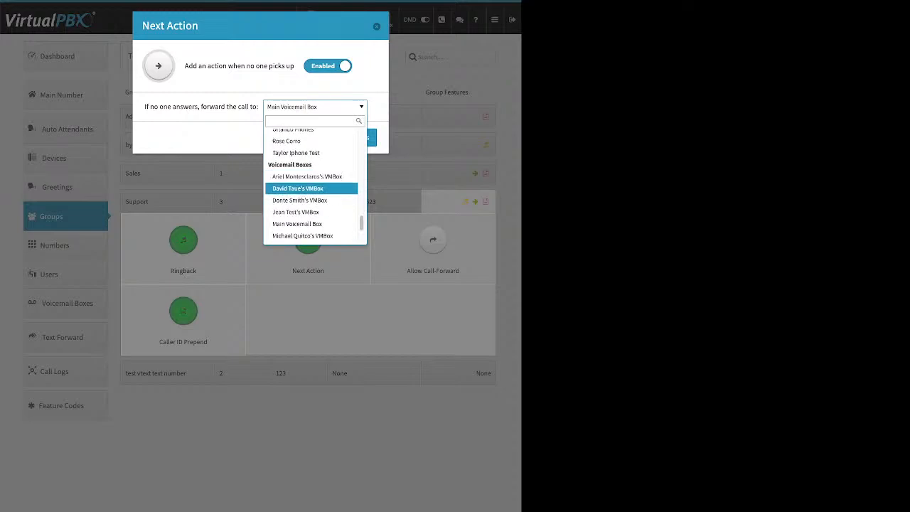
pyautogui.click(312, 189)
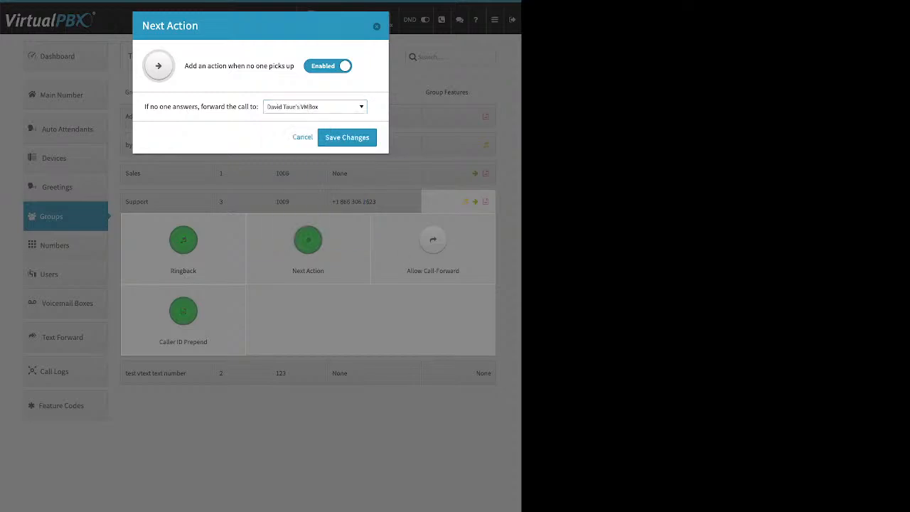
pyautogui.click(303, 138)
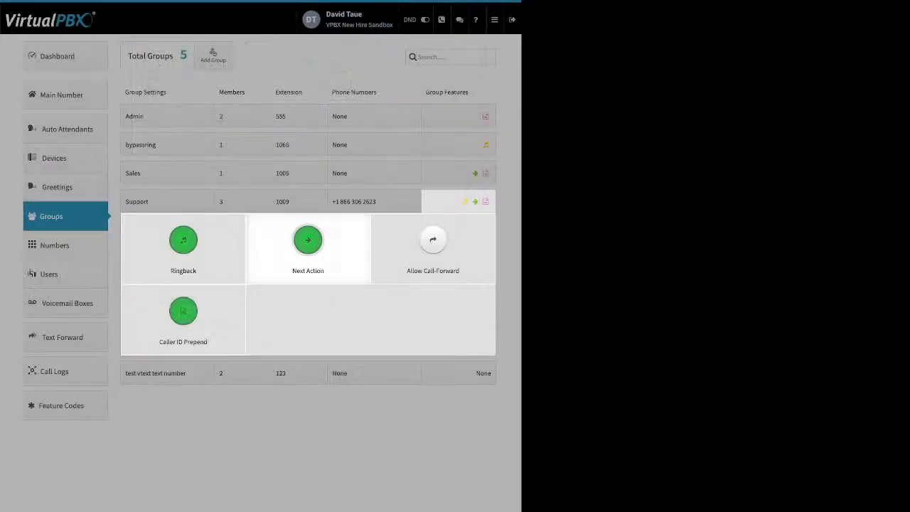
# Try enabling Allow Call-Forward for the Support group, and cancel the change
pyautogui.click(432, 245)
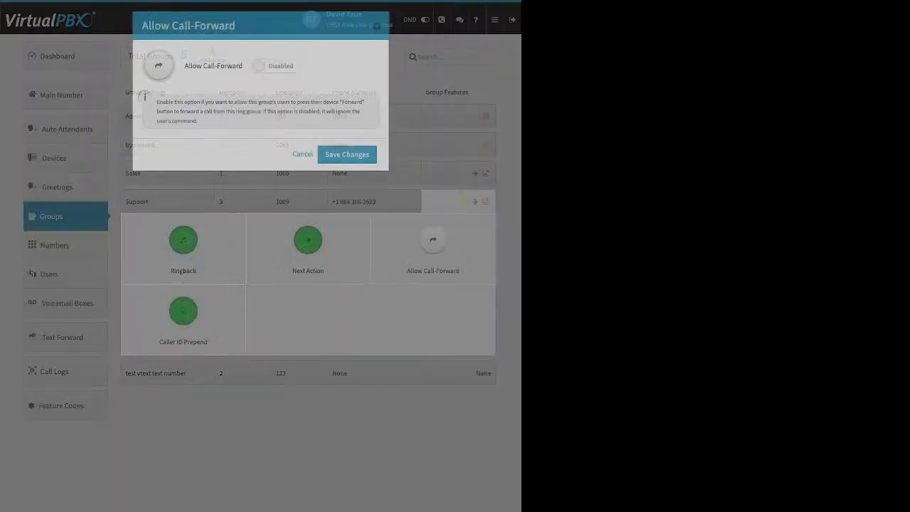
pyautogui.click(276, 66)
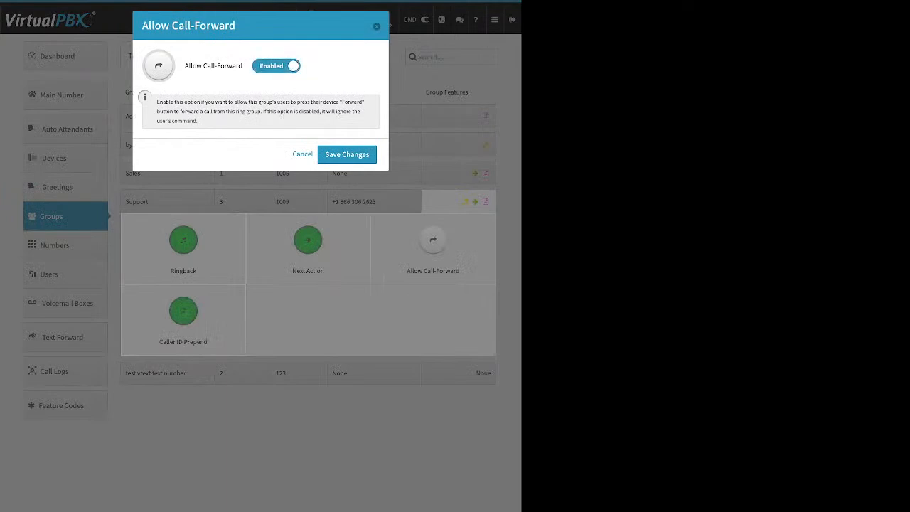
pyautogui.click(302, 154)
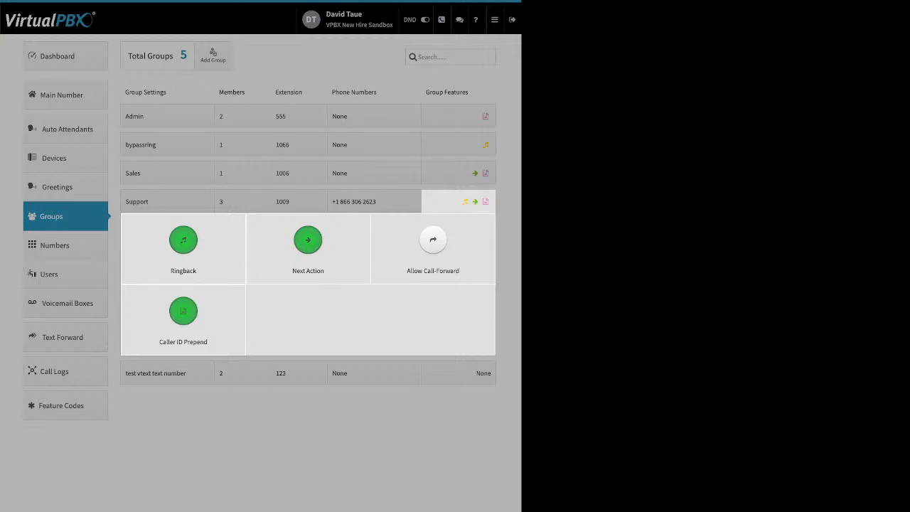
# Review the Caller ID name and number prefixes in the Support group's Caller ID Prepend settings, and close them
pyautogui.click(184, 312)
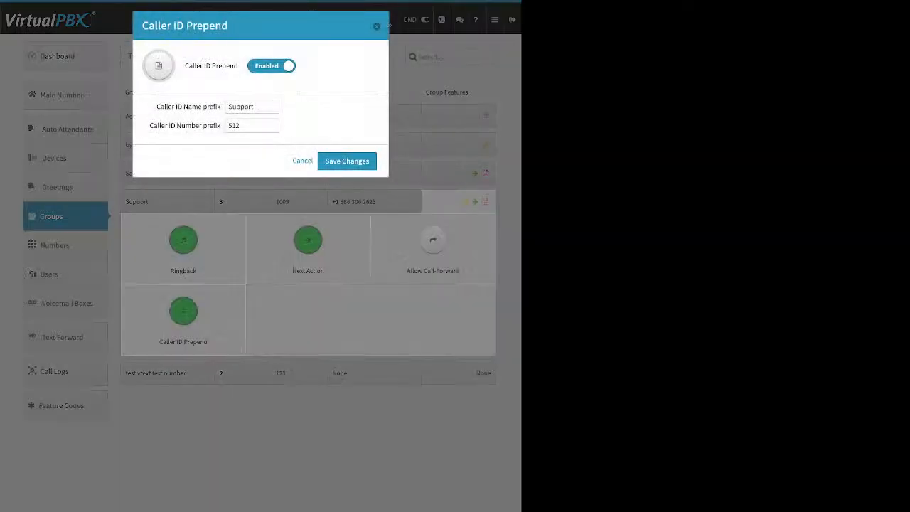
pyautogui.moveTo(156, 106); pyautogui.dragTo(254, 107)
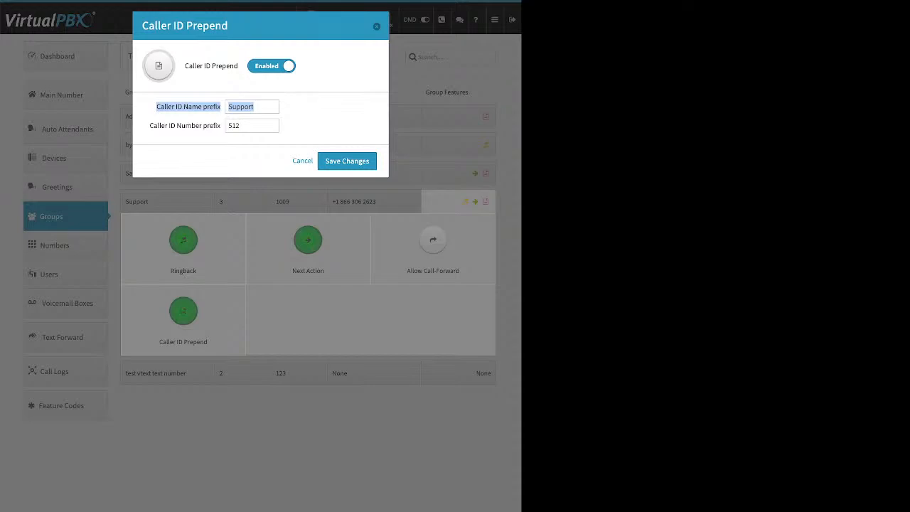
pyautogui.moveTo(149, 125); pyautogui.dragTo(220, 125)
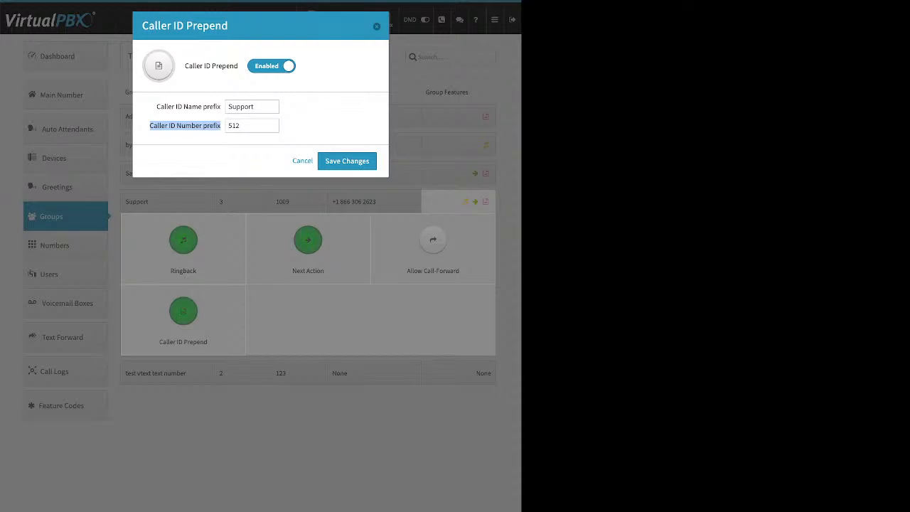
pyautogui.press('Escape')
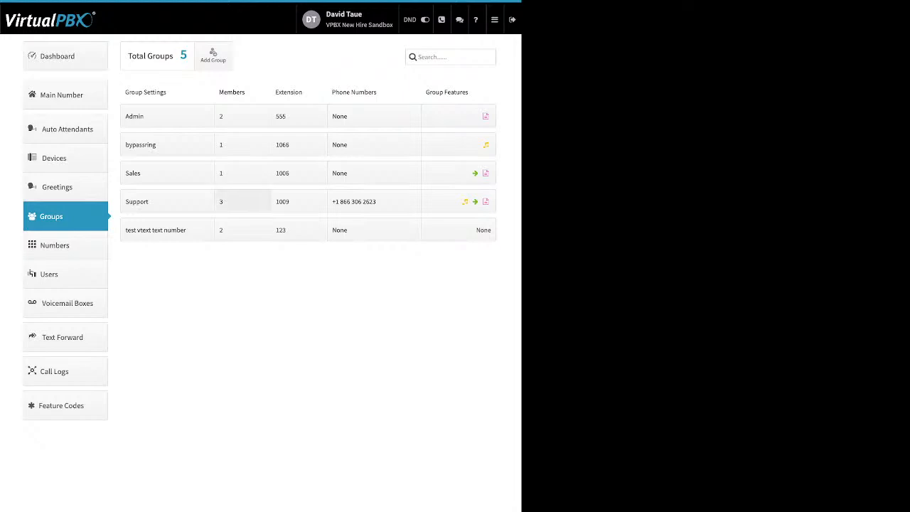
# Open the Main Number page and examine the main company numbers with the options for adding spare numbers or buying new ones
pyautogui.click(64, 95)
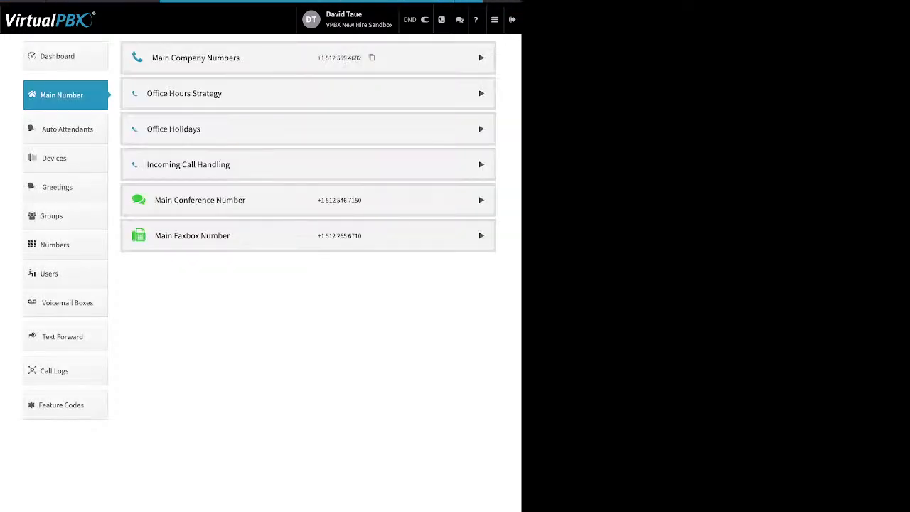
pyautogui.click(481, 58)
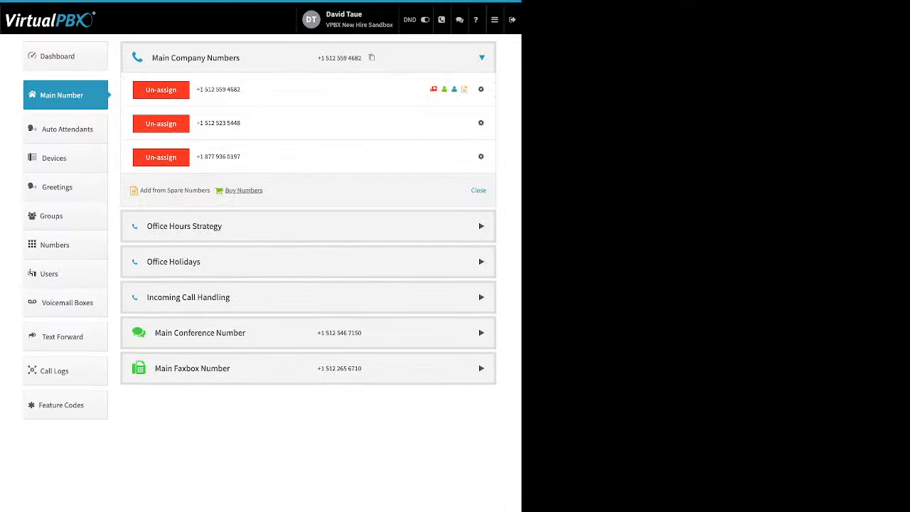
pyautogui.moveTo(263, 190); pyautogui.dragTo(212, 191)
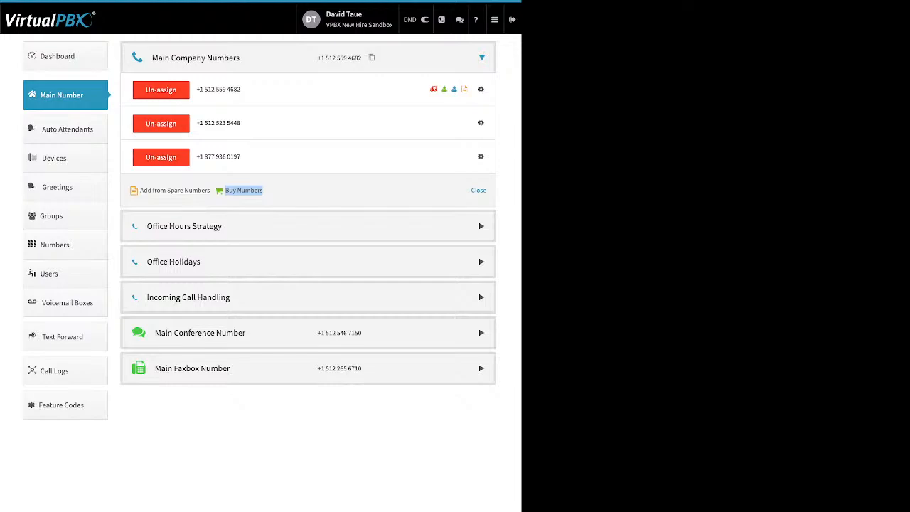
# Review the settings options available for the second main company number, such as Caller-ID, e911 and Prepend, and close them
pyautogui.moveTo(482, 123)
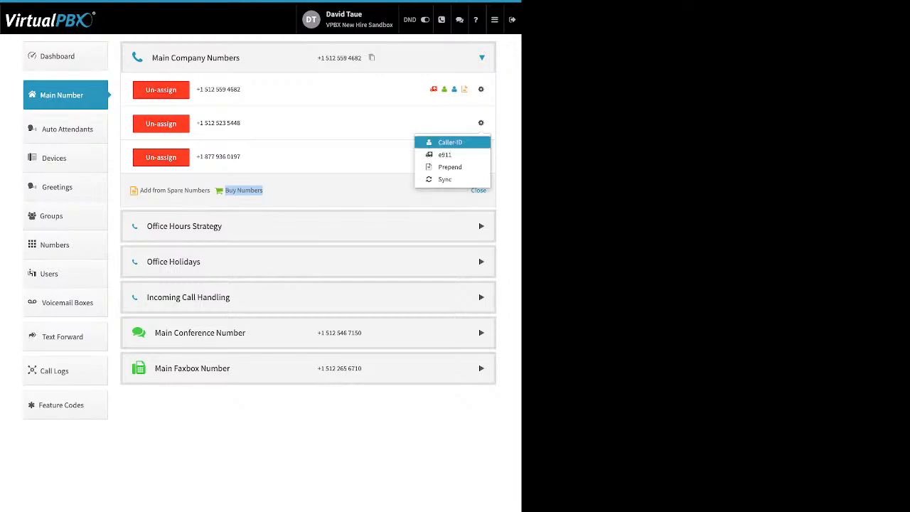
pyautogui.click(388, 162)
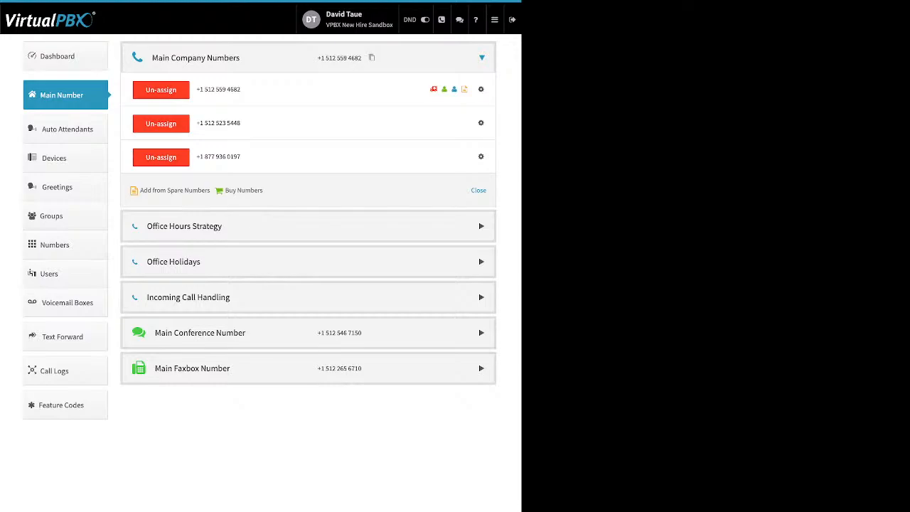
# Open Office Hours Strategy and examine the Custom Office Hours option, Monday's opening-time choices, keeping 9:00, and the lunch-hours closure option
pyautogui.click(185, 226)
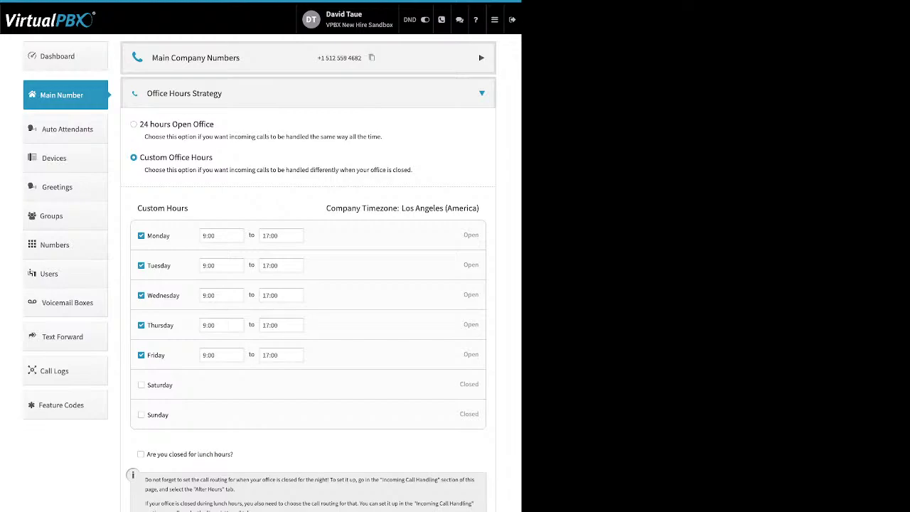
pyautogui.moveTo(213, 157); pyautogui.dragTo(139, 157)
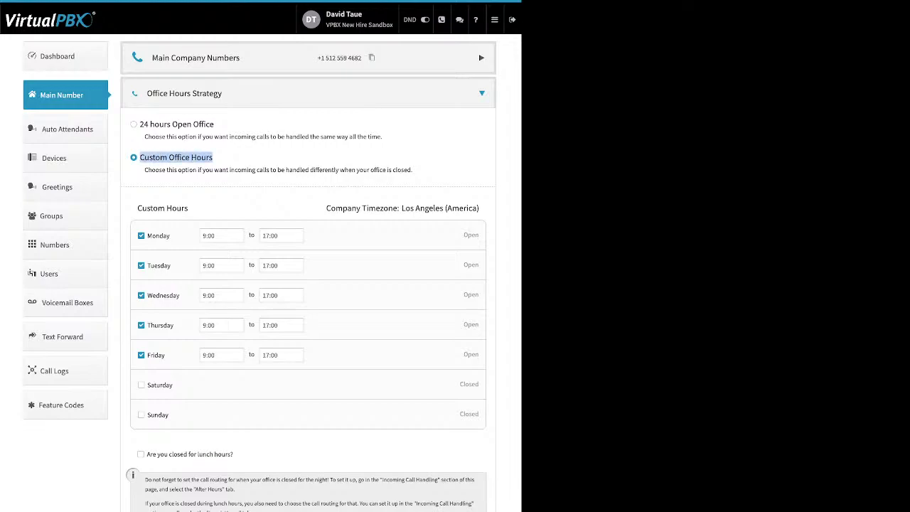
pyautogui.moveTo(171, 236); pyautogui.dragTo(147, 235)
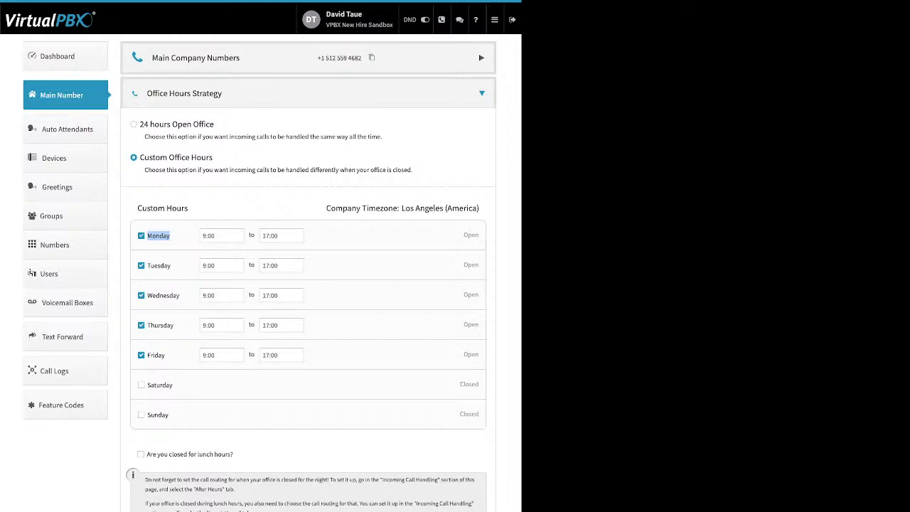
pyautogui.click(215, 235)
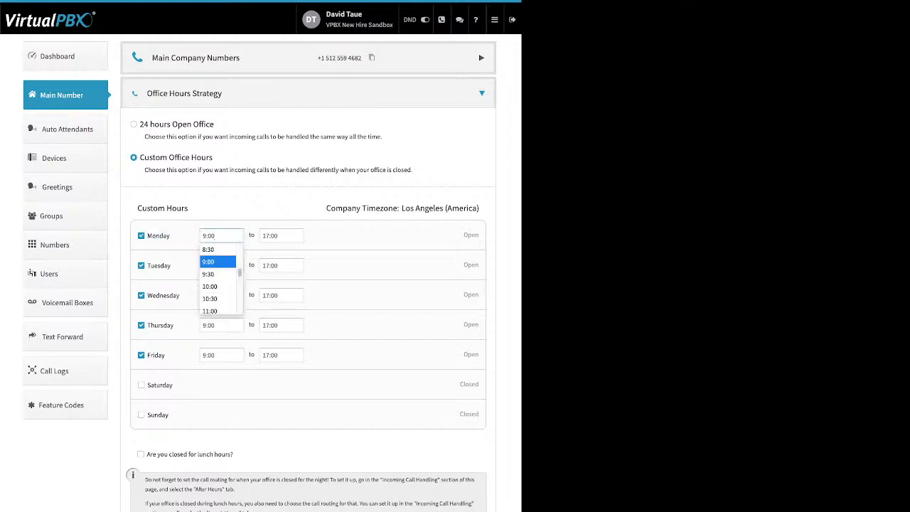
pyautogui.click(217, 262)
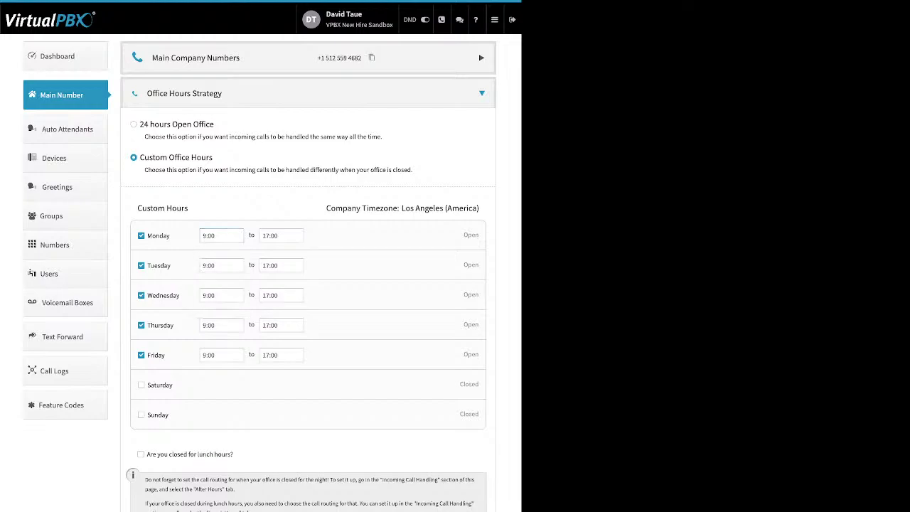
pyautogui.moveTo(234, 454); pyautogui.dragTo(147, 454)
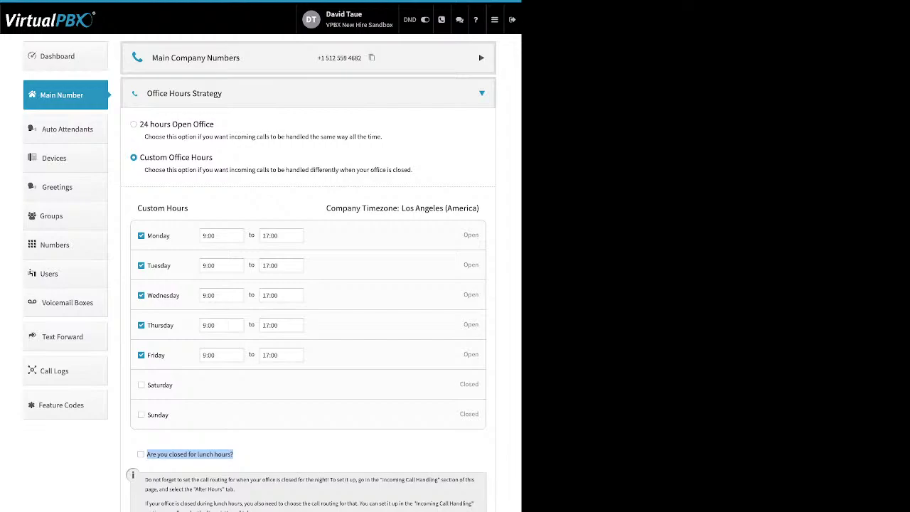
# Try closing the office for lunch hours starting at 12:00 in the custom office hours strategy
pyautogui.click(141, 454)
pyautogui.click(242, 453)
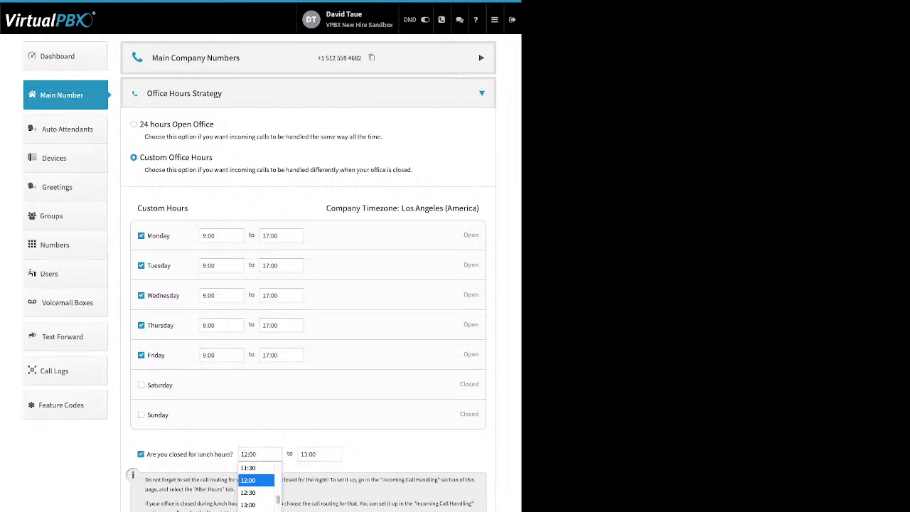
pyautogui.click(249, 480)
pyautogui.click(141, 454)
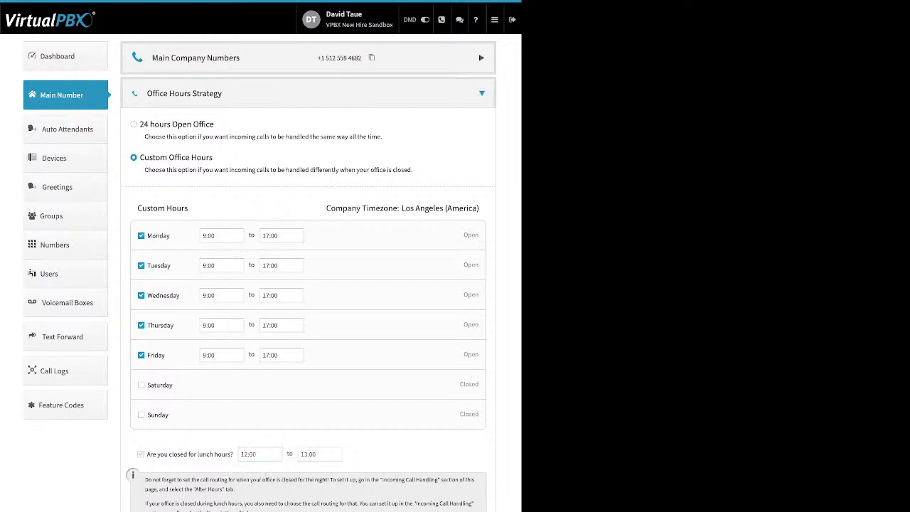
pyautogui.click(65, 95)
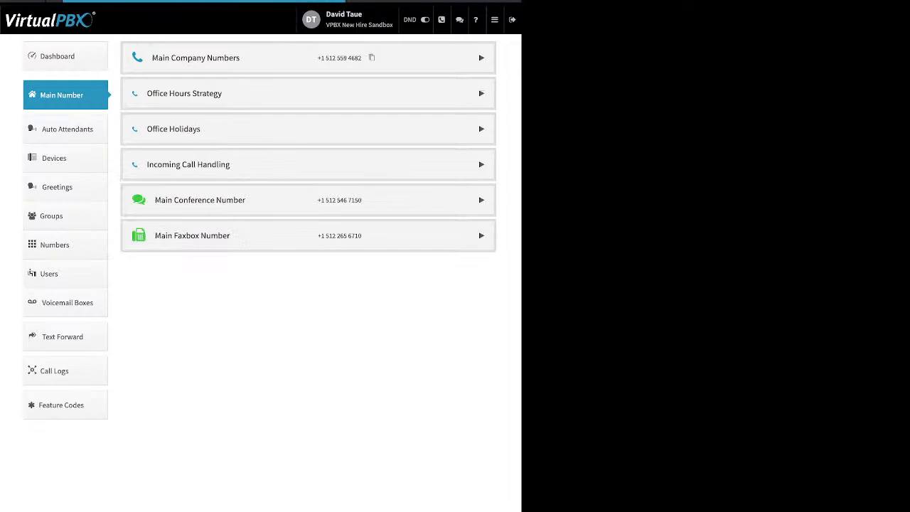
# Open the office holidays settings and view the available types for adding a holiday
pyautogui.click(174, 128)
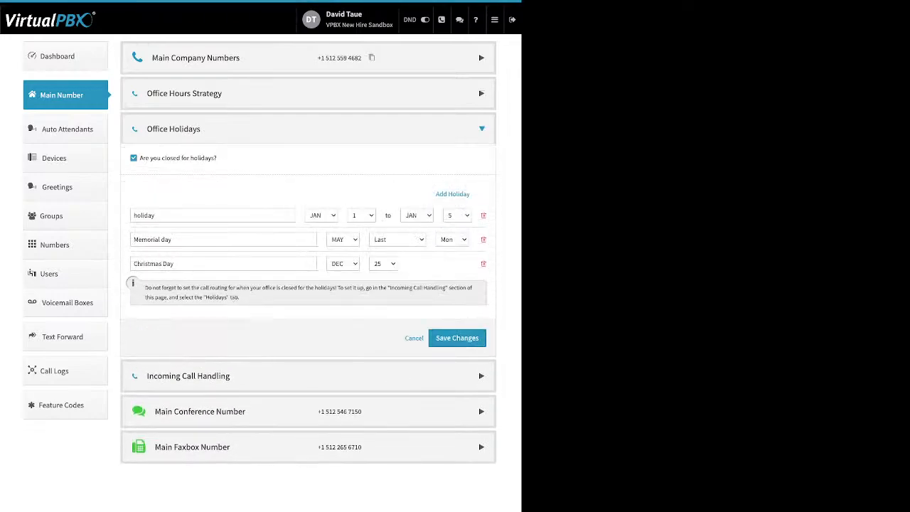
pyautogui.moveTo(217, 158); pyautogui.dragTo(151, 158)
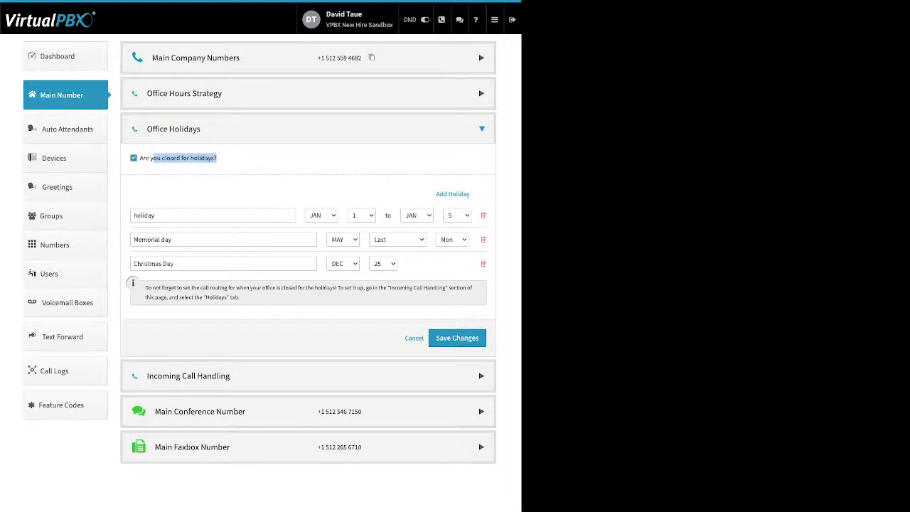
pyautogui.click(234, 165)
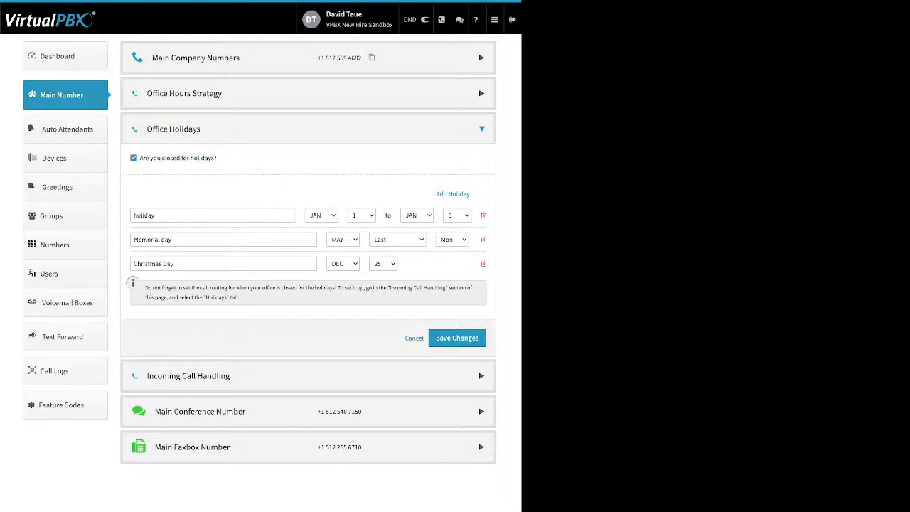
pyautogui.moveTo(434, 194); pyautogui.dragTo(453, 194)
pyautogui.click(453, 194)
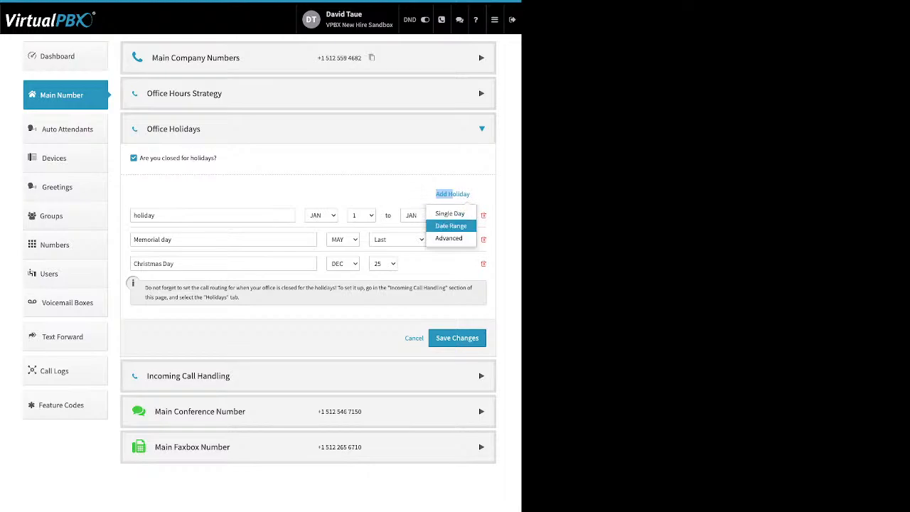
pyautogui.click(395, 192)
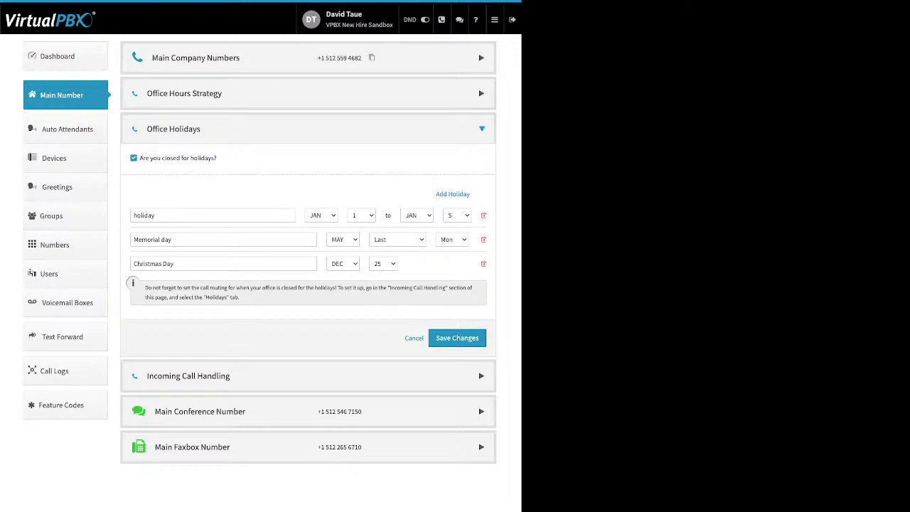
# Examine how the Christmas Day, date-range holiday and Memorial day entries are defined, and close the office holidays settings
pyautogui.moveTo(175, 264); pyautogui.dragTo(133, 263)
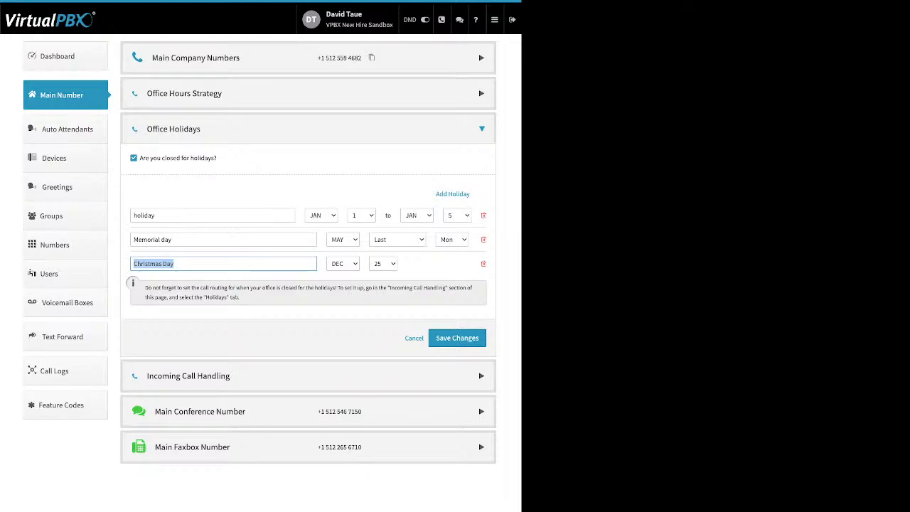
pyautogui.click(242, 194)
pyautogui.doubleClick(145, 216)
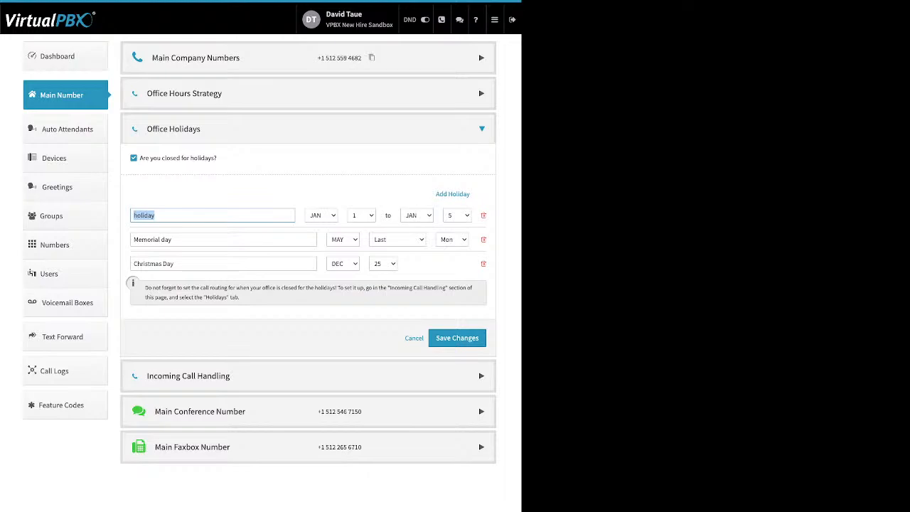
pyautogui.click(173, 240)
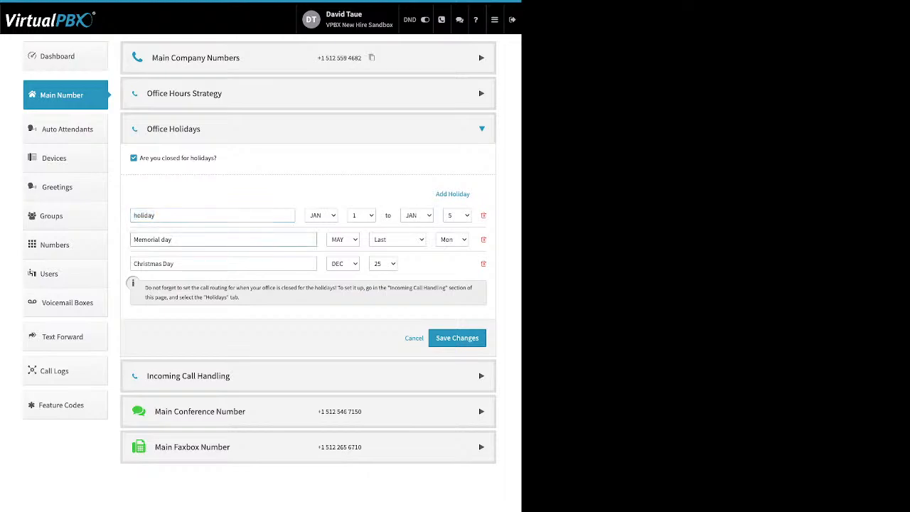
pyautogui.hotkey('ctrl', 'shift', 'Left')
pyautogui.hotkey('ctrl', 'shift', 'Left')
pyautogui.click(223, 195)
pyautogui.click(397, 240)
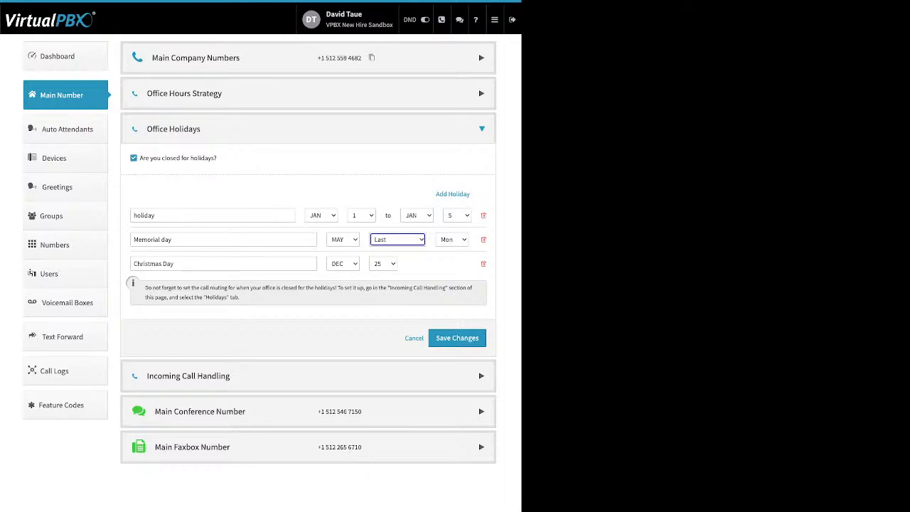
pyautogui.click(313, 195)
pyautogui.click(481, 129)
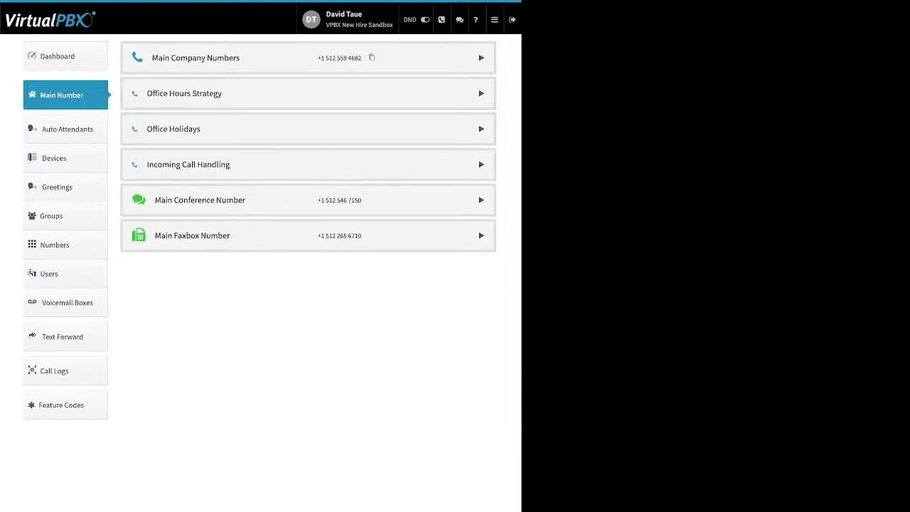
# Review the incoming call handling for after hours and holidays, and open the Open Hours virtual receptionist
pyautogui.click(482, 165)
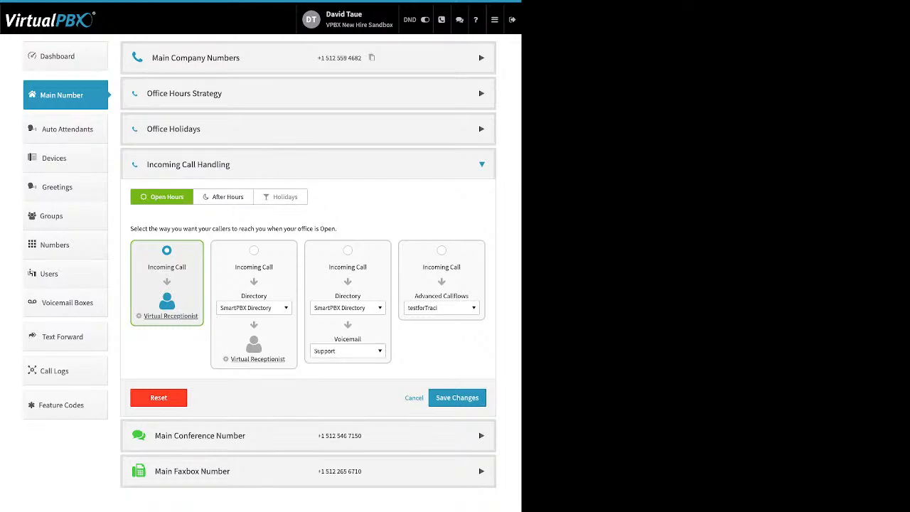
pyautogui.click(223, 197)
pyautogui.click(280, 197)
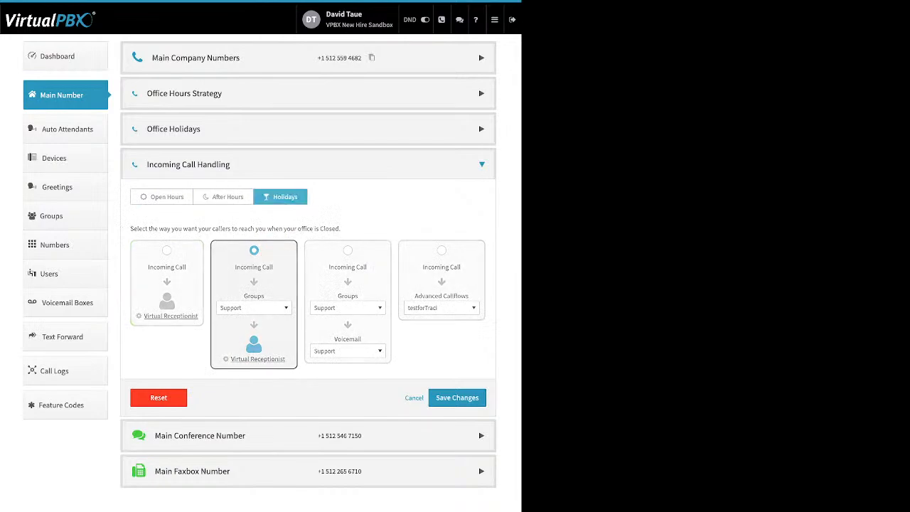
pyautogui.click(162, 197)
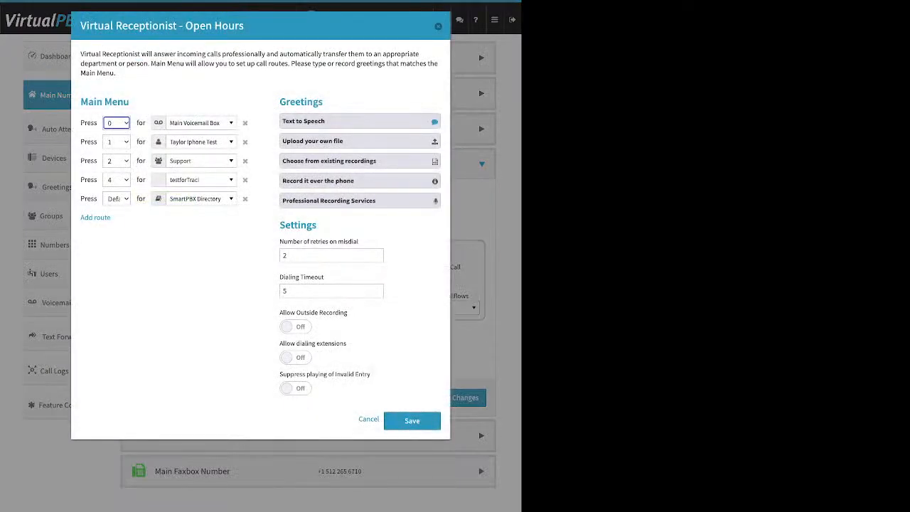
# Try adding a new route to the virtual receptionist's main menu and remove it again
pyautogui.moveTo(129, 101); pyautogui.dragTo(88, 102)
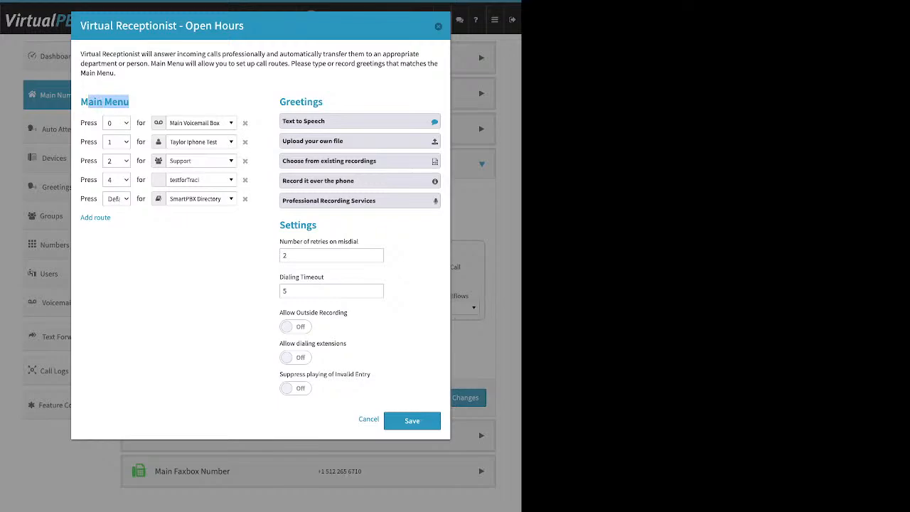
pyautogui.click(108, 102)
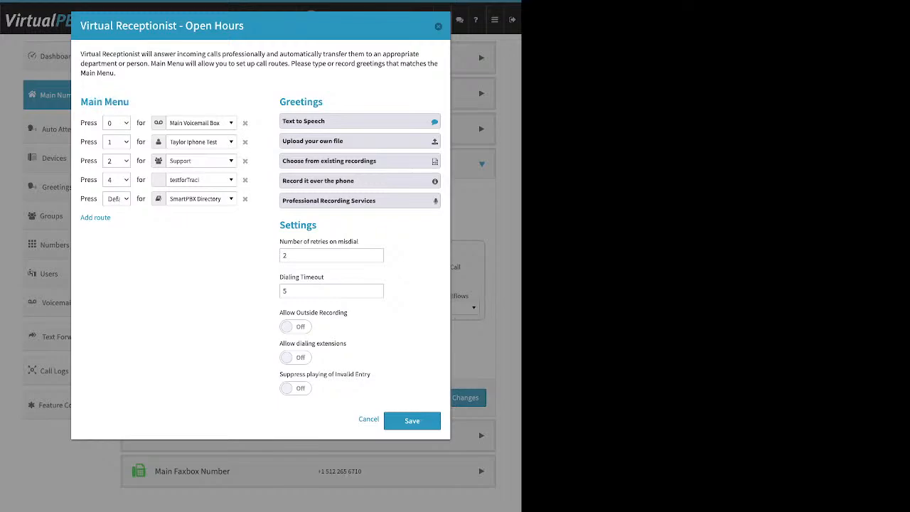
pyautogui.moveTo(112, 218); pyautogui.dragTo(80, 217)
pyautogui.click(85, 218)
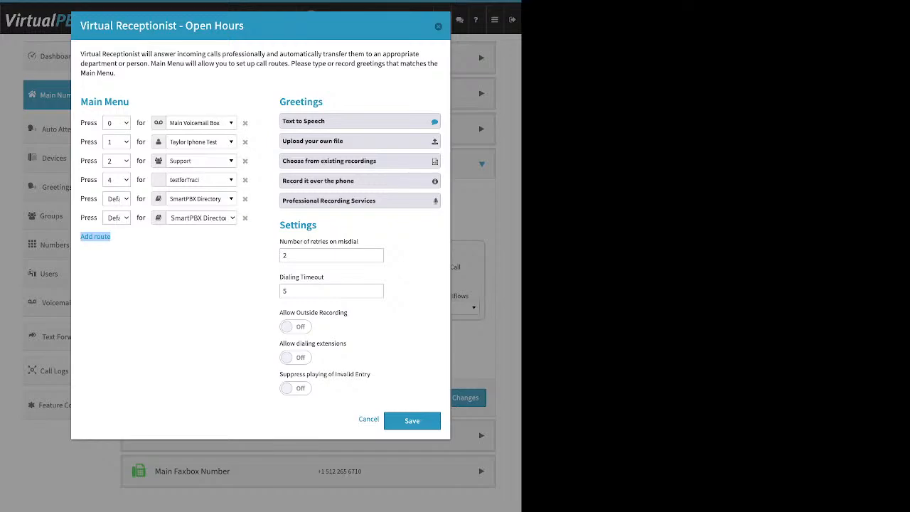
pyautogui.click(244, 217)
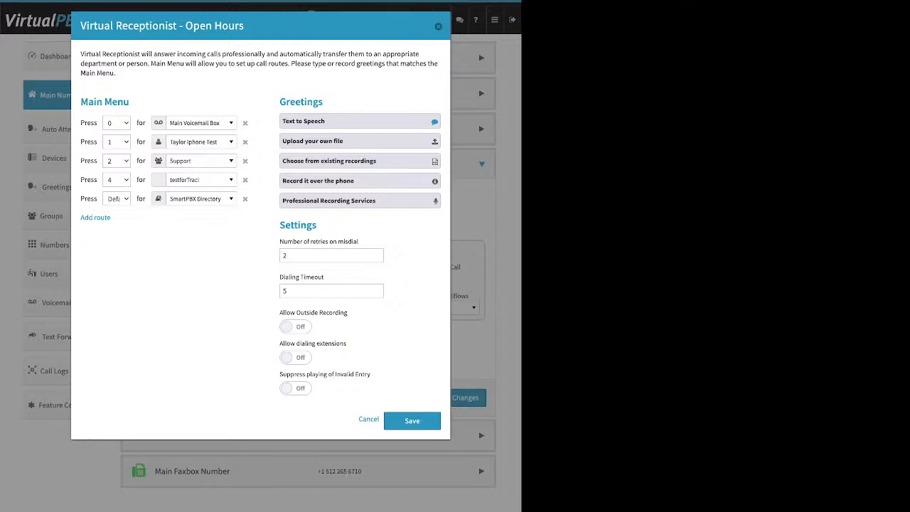
# Look through all destination categories available for the key 0 route, from Directory to Advanced Callflows
pyautogui.click(201, 123)
pyautogui.scroll(10, 213, 225)
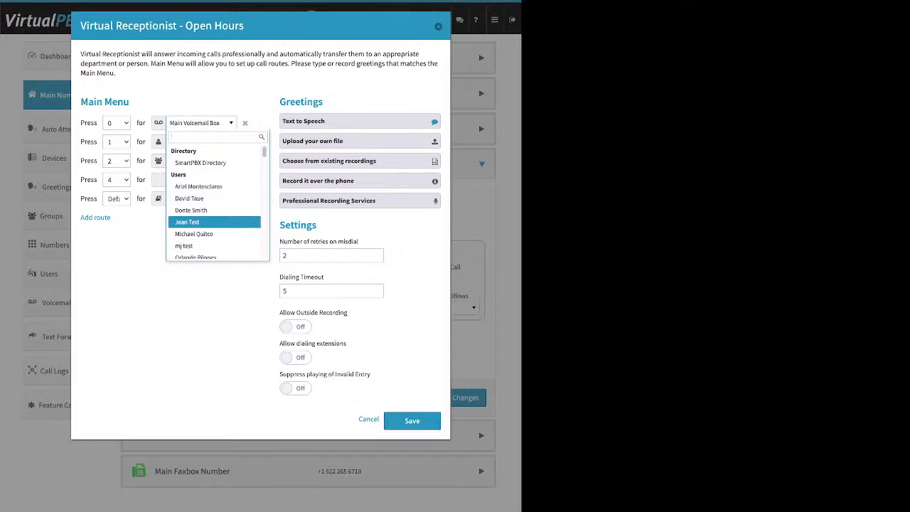
pyautogui.scroll(-3, 213, 222)
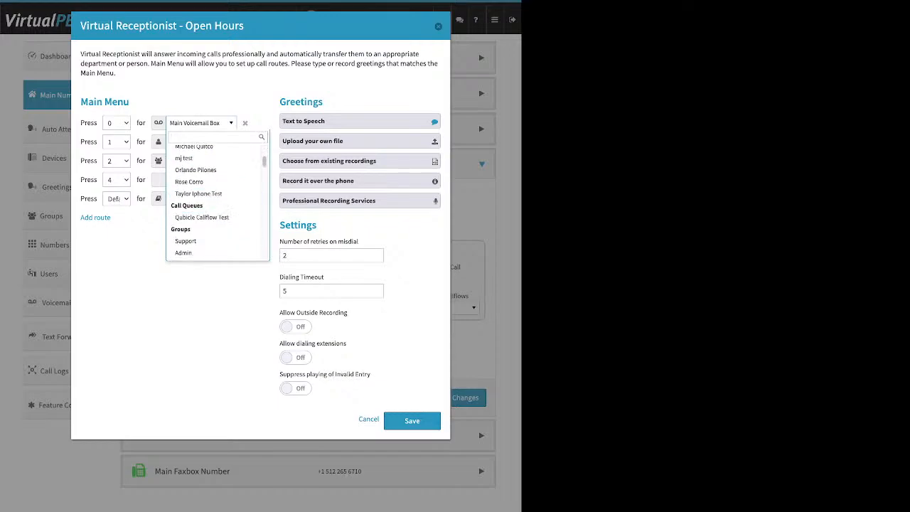
pyautogui.scroll(-1, 213, 223)
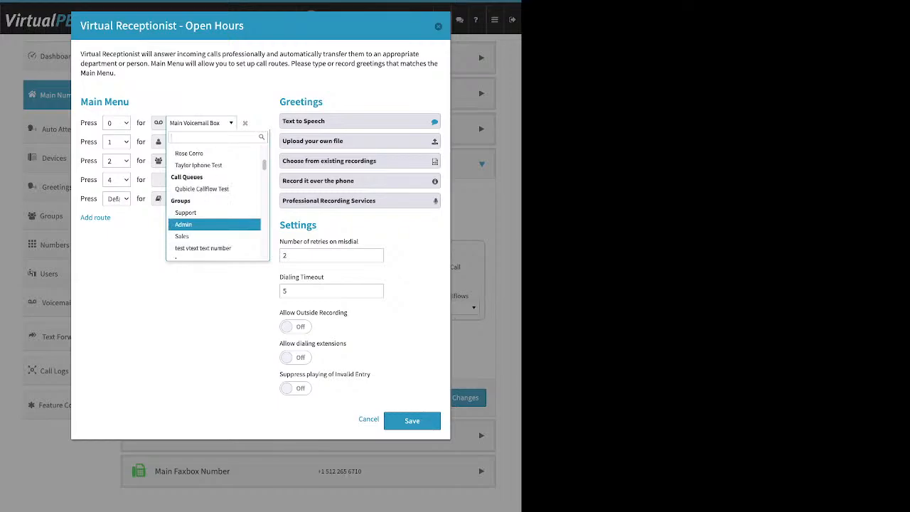
pyautogui.scroll(-1, 213, 222)
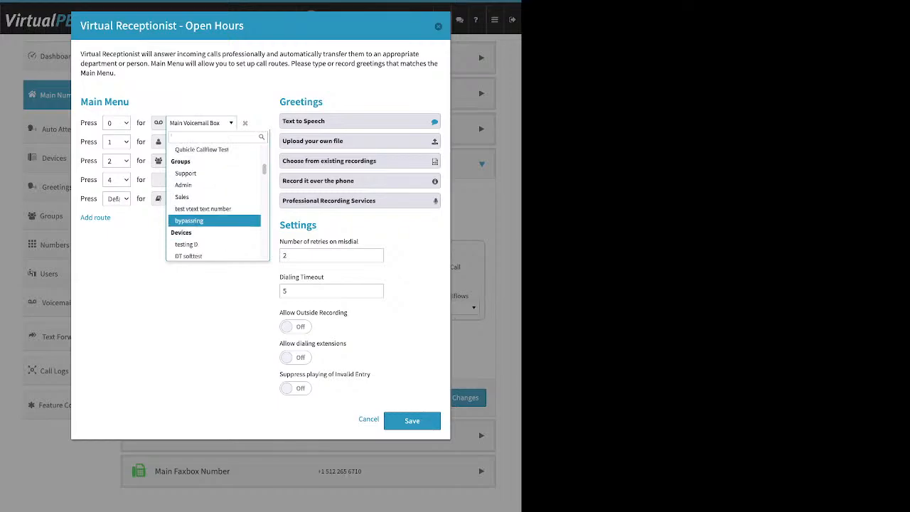
pyautogui.scroll(-5, 213, 226)
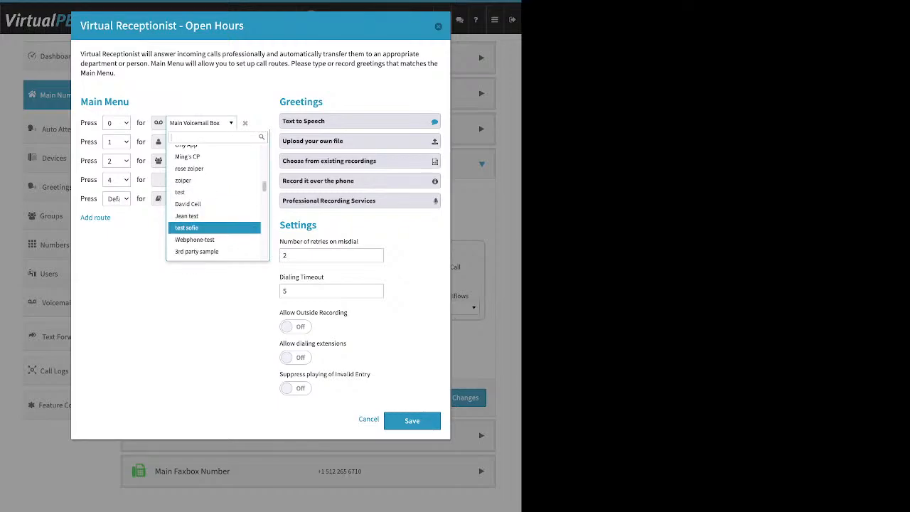
pyautogui.scroll(-8, 214, 228)
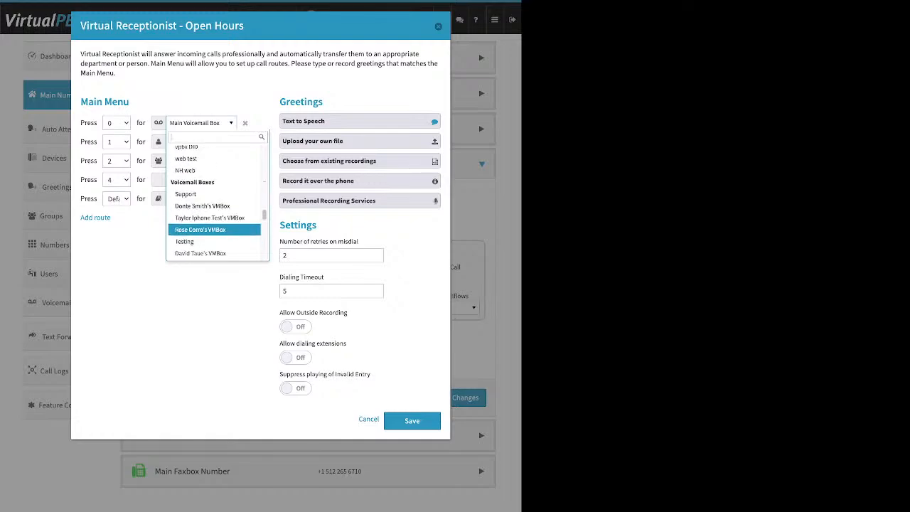
pyautogui.scroll(-6, 213, 224)
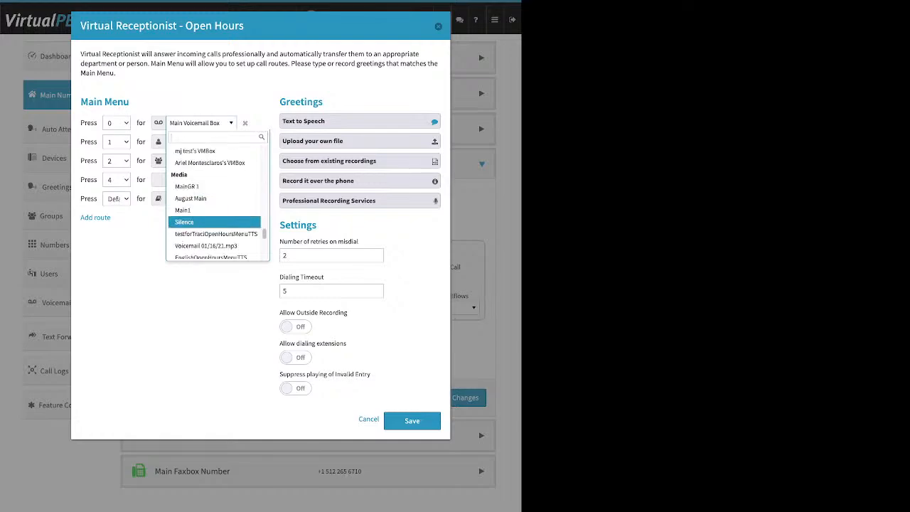
pyautogui.scroll(-1, 213, 220)
pyautogui.scroll(-5, 214, 224)
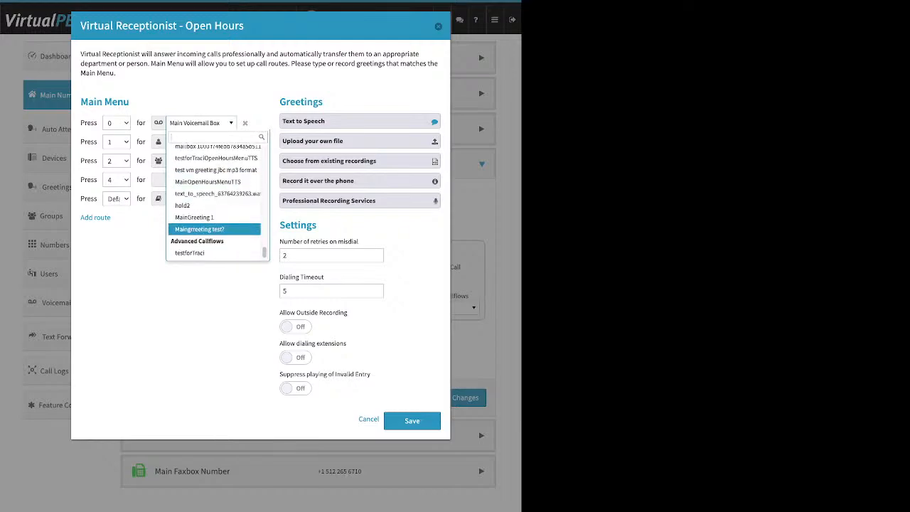
pyautogui.press('Escape')
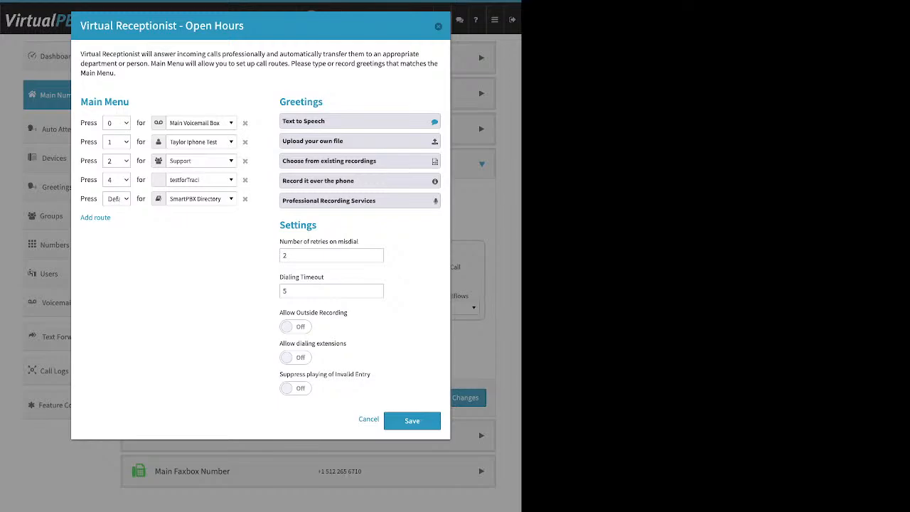
# Inspect the Text to Speech greeting of the Open Hours receptionist and collapse it
pyautogui.moveTo(324, 102); pyautogui.dragTo(267, 102)
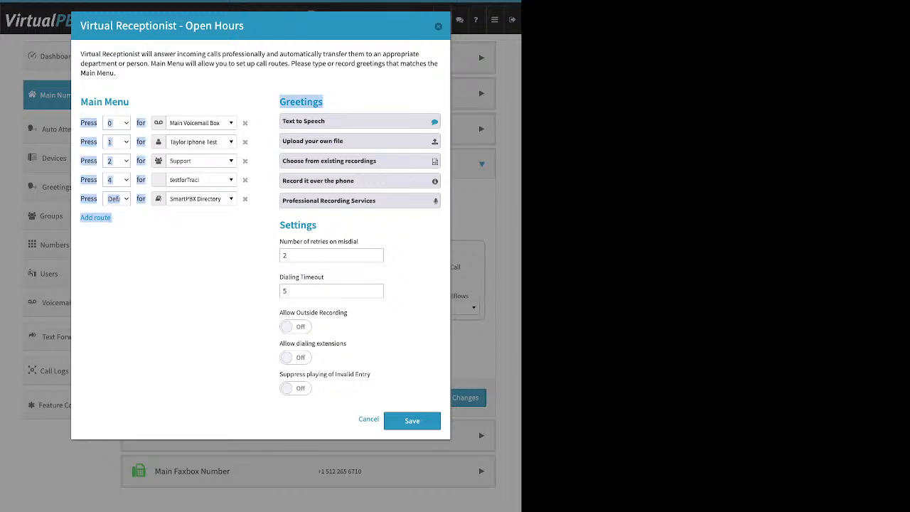
pyautogui.click(267, 102)
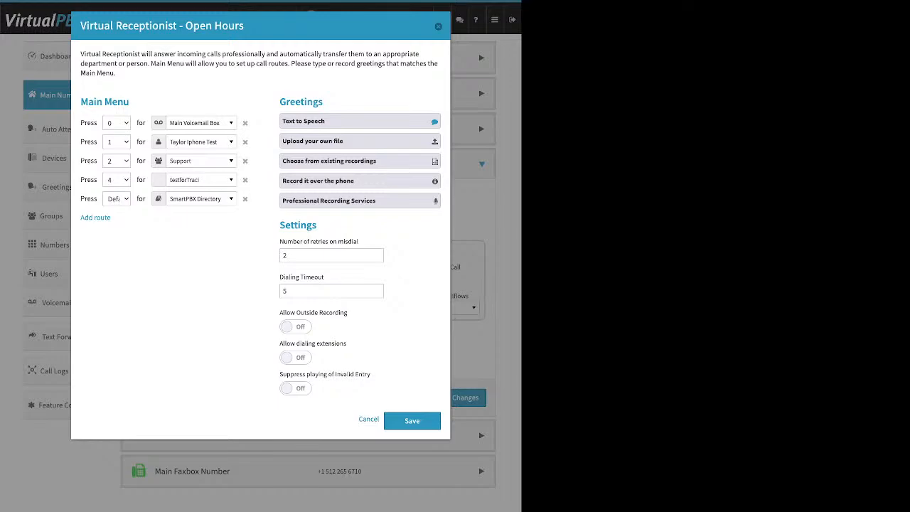
pyautogui.click(359, 121)
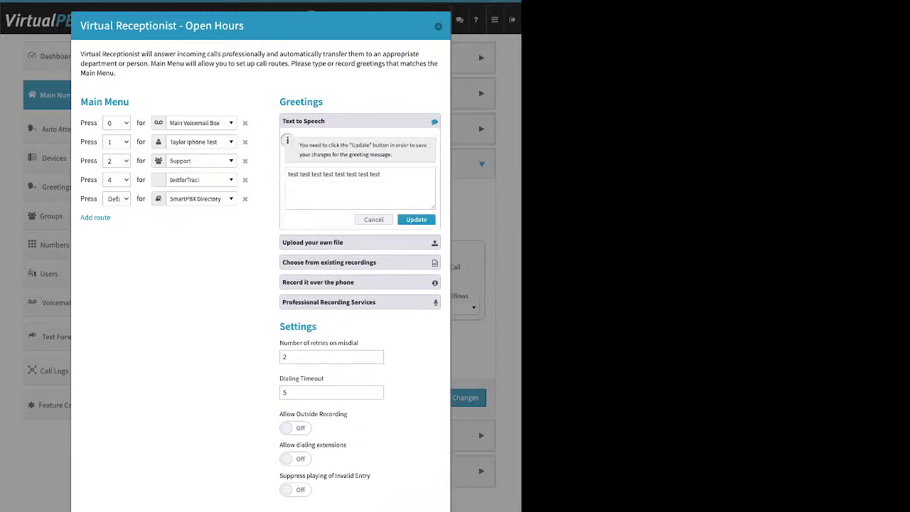
pyautogui.click(381, 175)
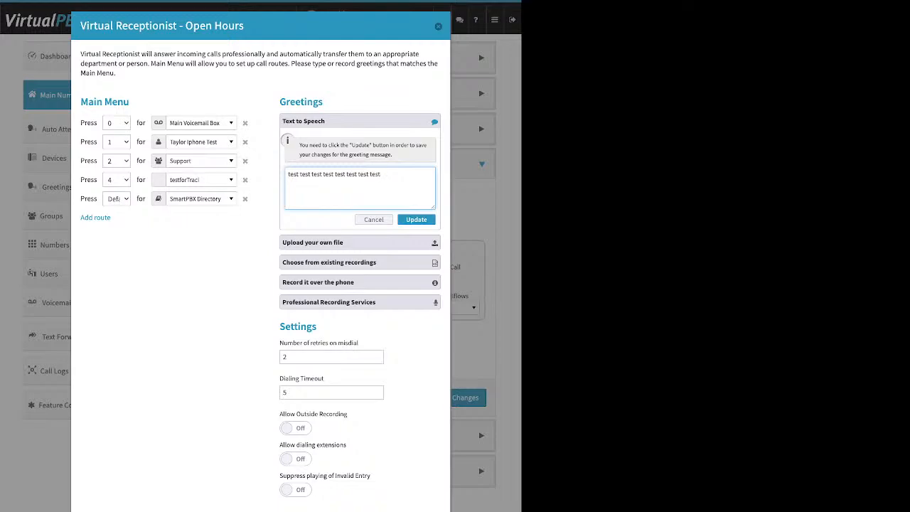
pyautogui.moveTo(130, 102); pyautogui.dragTo(88, 102)
pyautogui.moveTo(244, 25); pyautogui.dragTo(193, 26)
pyautogui.click(193, 25)
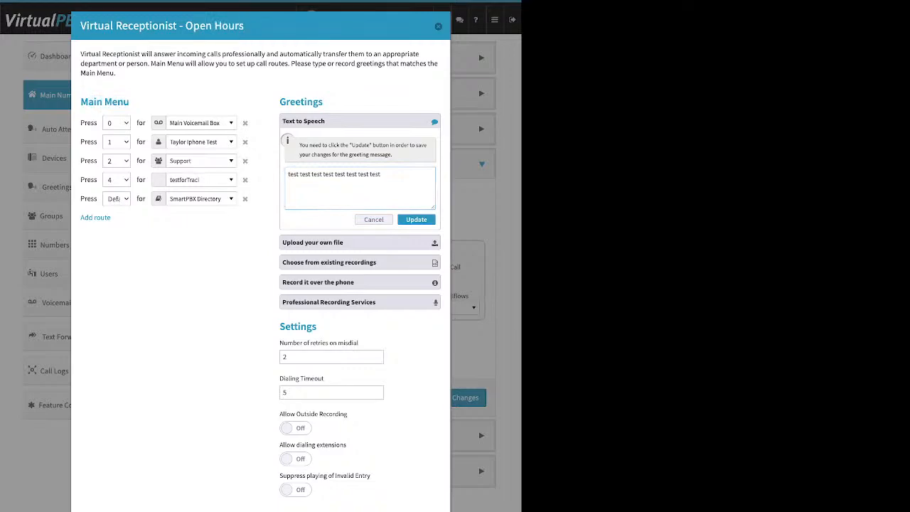
pyautogui.moveTo(326, 121); pyautogui.dragTo(282, 120)
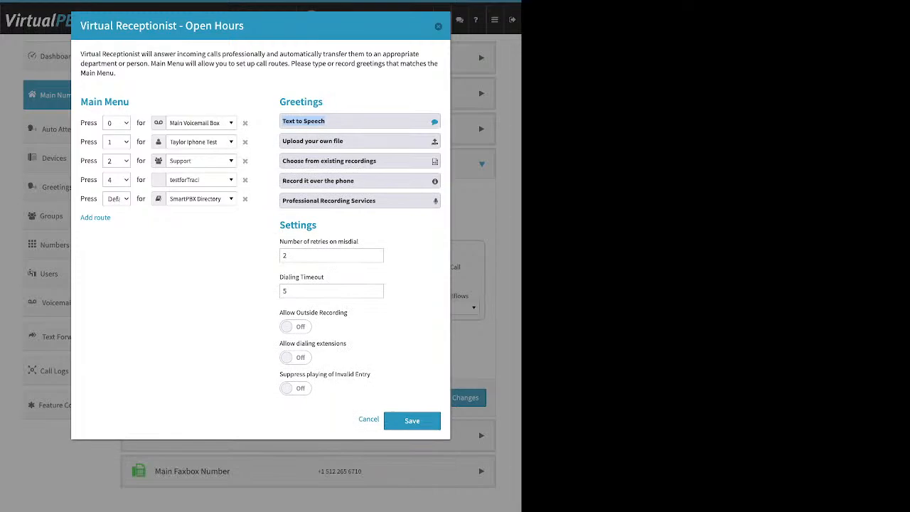
# Update the Open Hours Text to Speech greeting to "please press 0 to leave a message" and save the receptionist and call handling changes
pyautogui.click(303, 121)
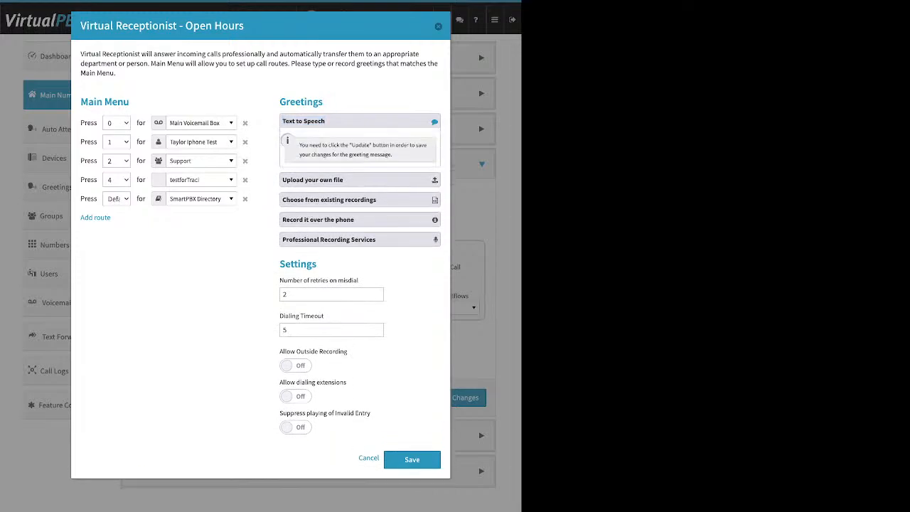
pyautogui.click(381, 174)
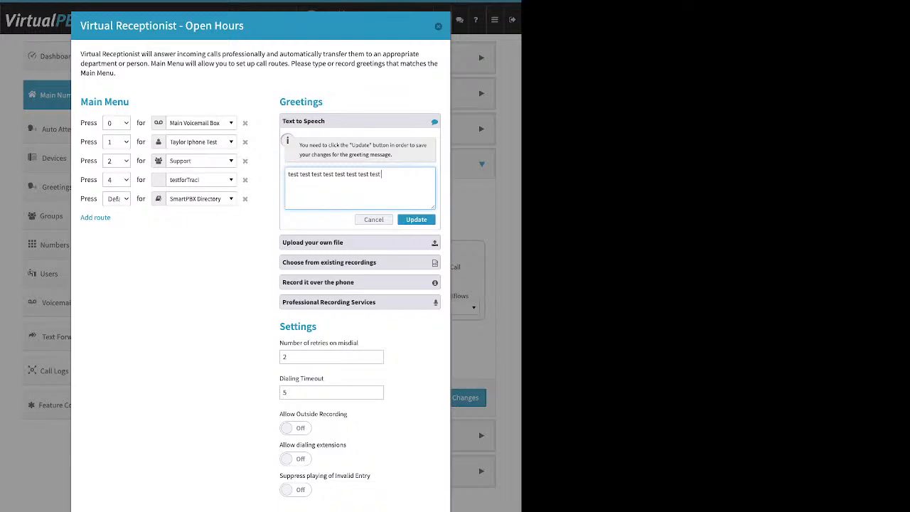
pyautogui.write('please press 0 to leave a message')
pyautogui.click(416, 219)
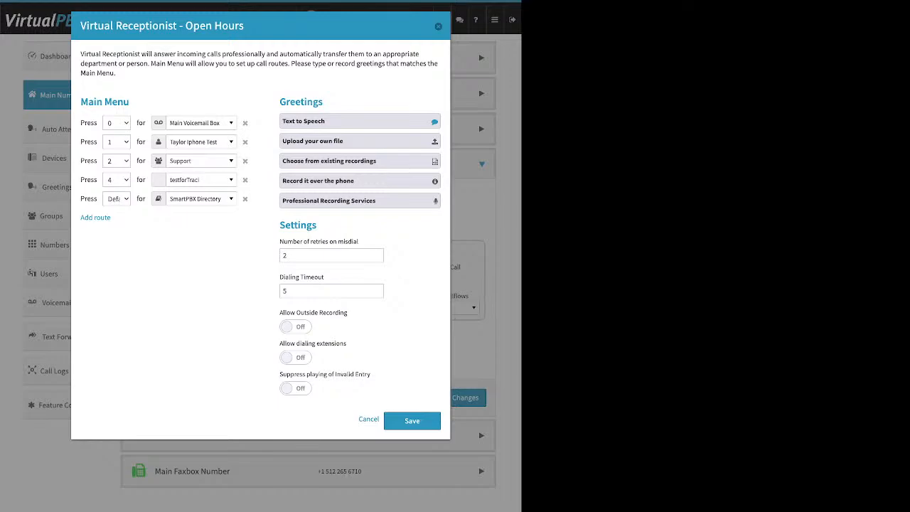
pyautogui.click(413, 421)
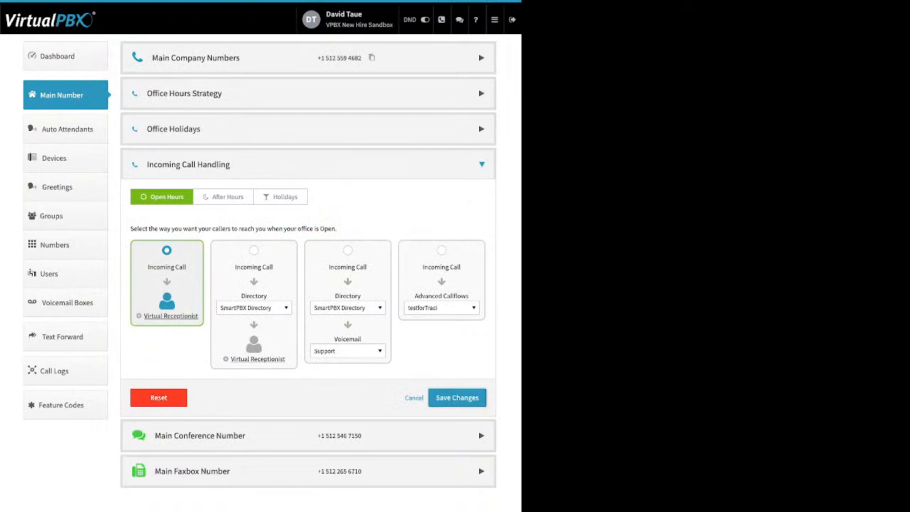
pyautogui.click(457, 398)
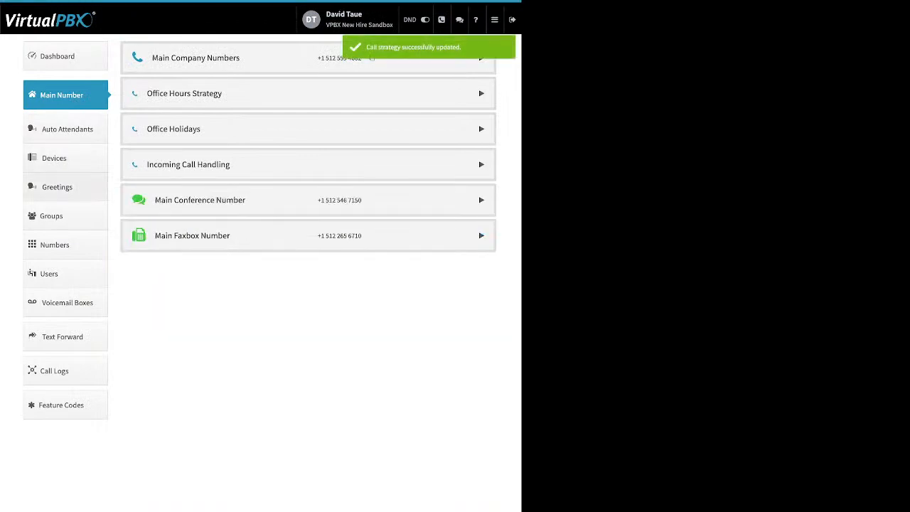
# Search the greetings for "main", open the first MainOpenHoursMenuTTS greeting to inspect its name, and cancel without editing
pyautogui.click(57, 187)
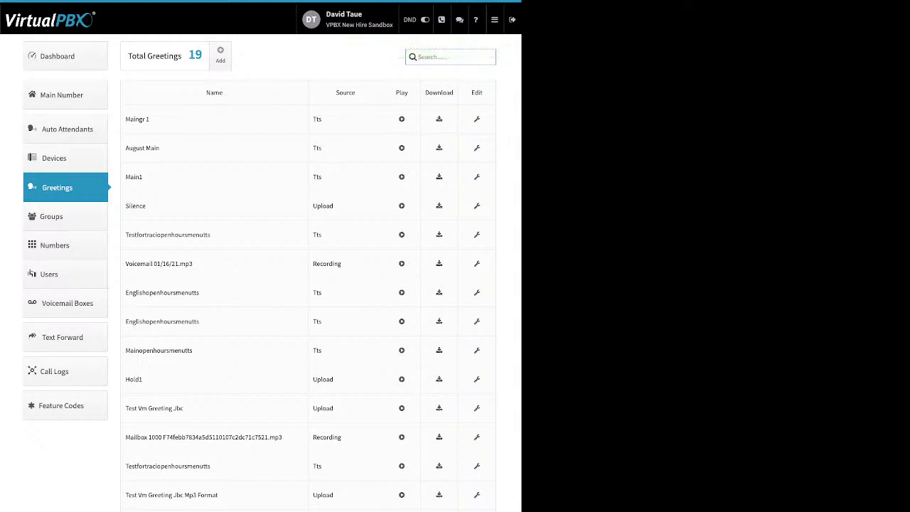
pyautogui.write('mainoop')
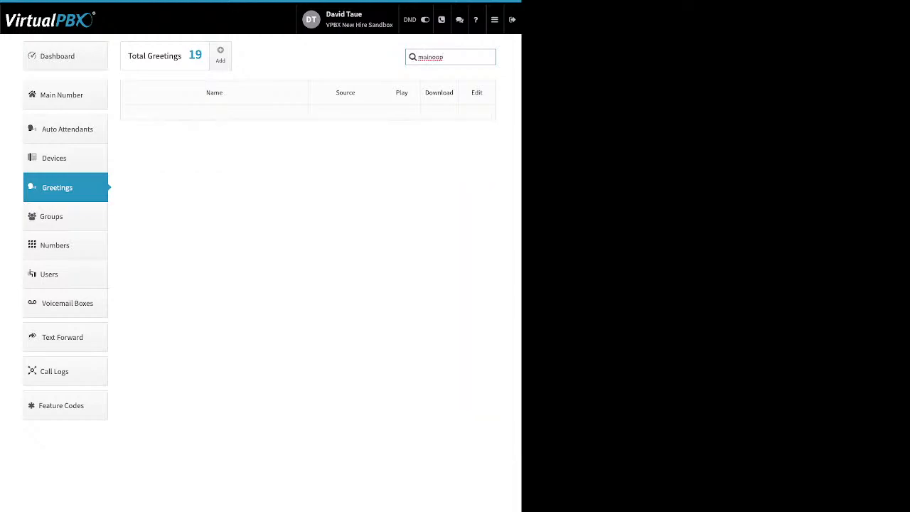
pyautogui.press('BackSpace')
pyautogui.press('BackSpace')
pyautogui.press('BackSpace')
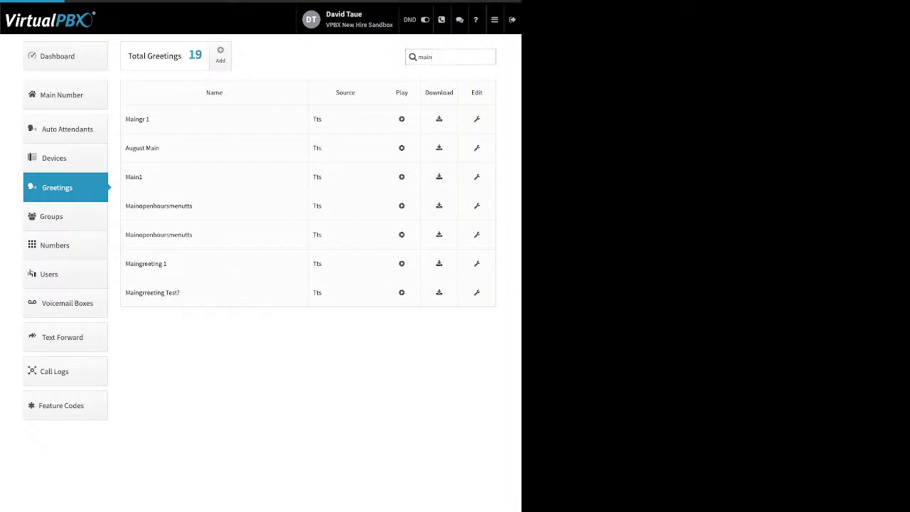
pyautogui.click(477, 205)
pyautogui.moveTo(262, 109); pyautogui.dragTo(192, 108)
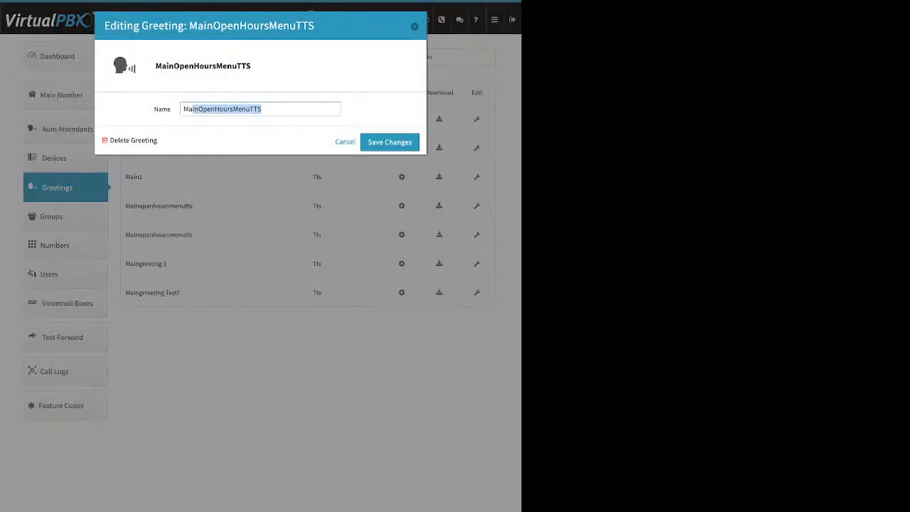
pyautogui.click(345, 142)
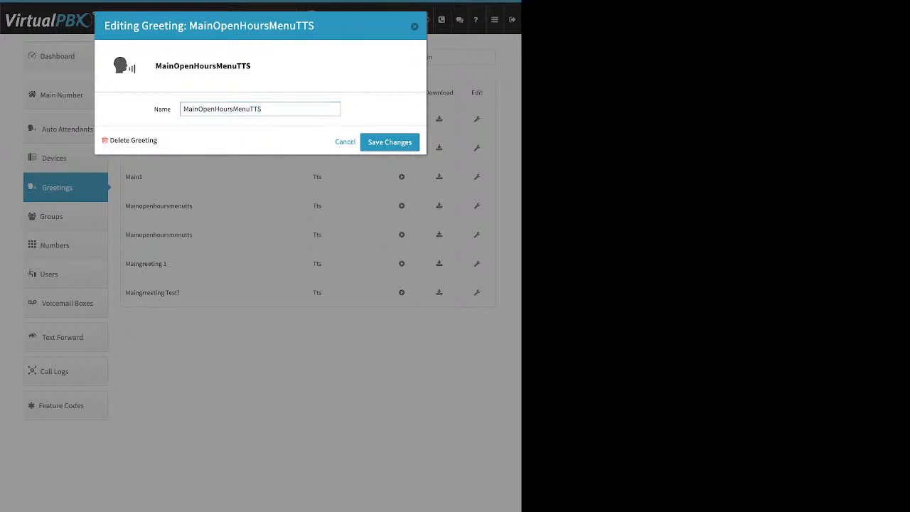
# Return to the main number's incoming call handling and reopen the Open Hours virtual receptionist
pyautogui.click(63, 96)
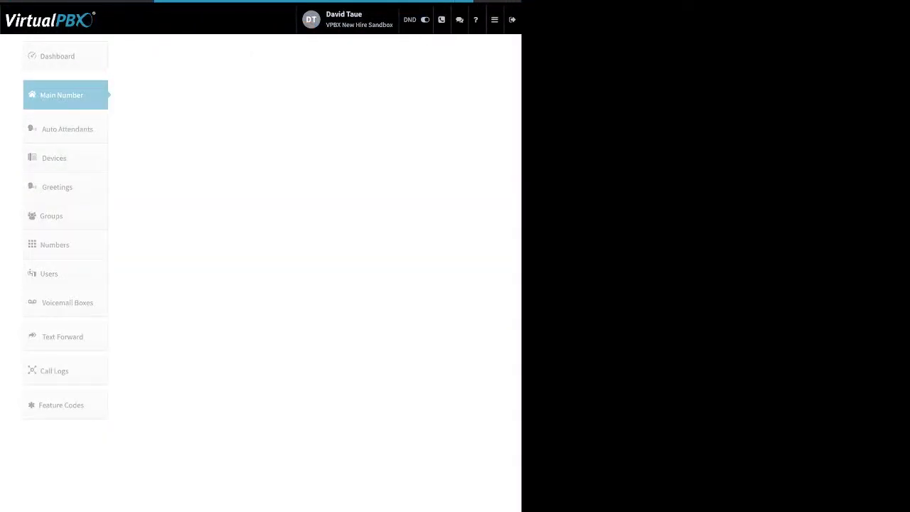
pyautogui.click(189, 164)
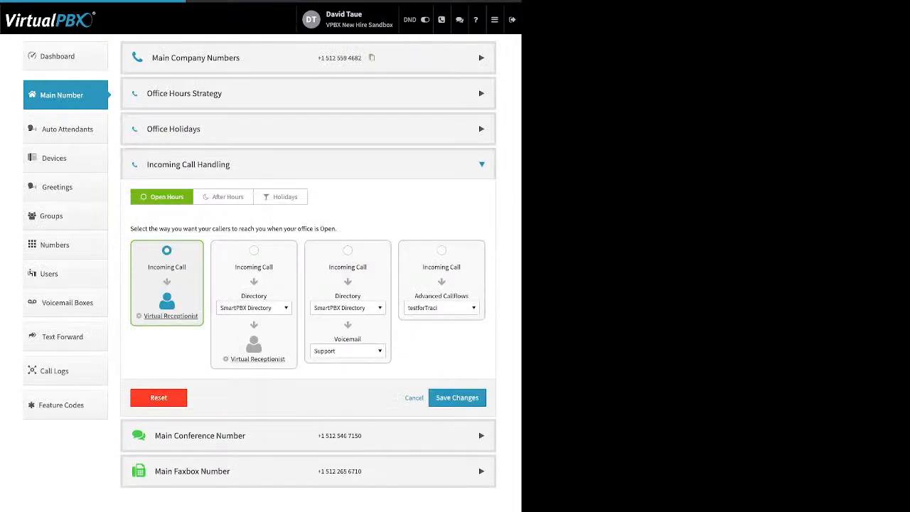
pyautogui.click(171, 316)
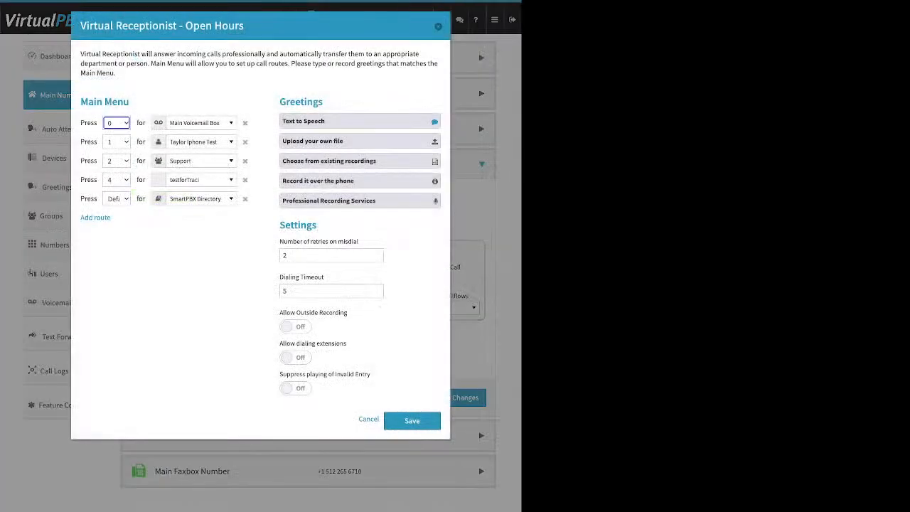
# Review the greeting options for uploading a file, choosing an existing recording, and recording over the phone
pyautogui.click(359, 141)
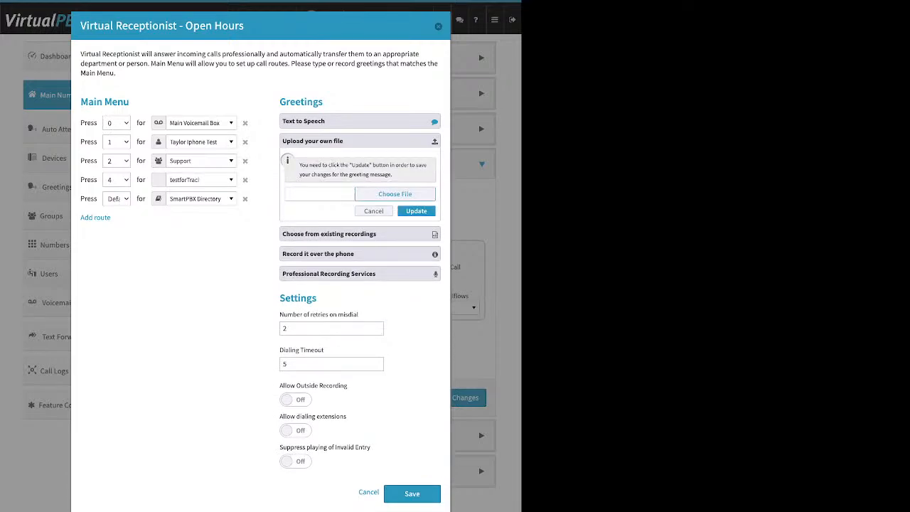
pyautogui.click(360, 234)
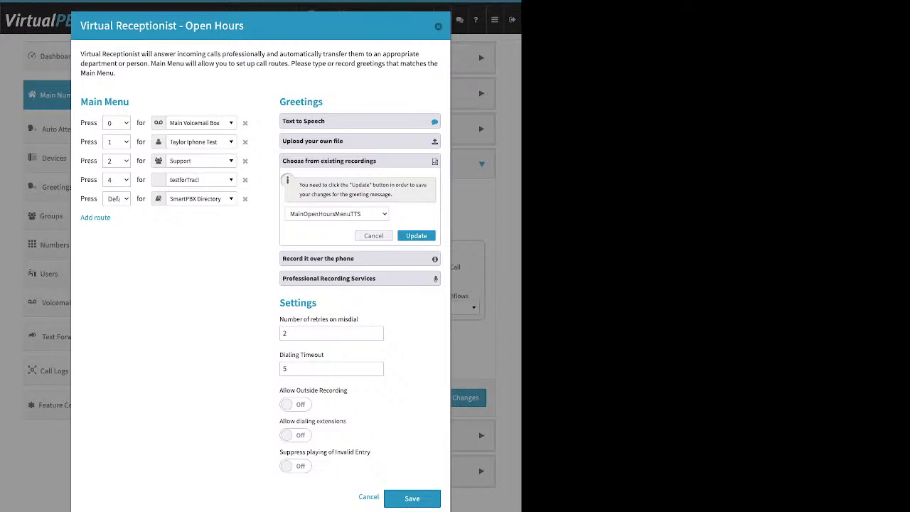
pyautogui.click(360, 258)
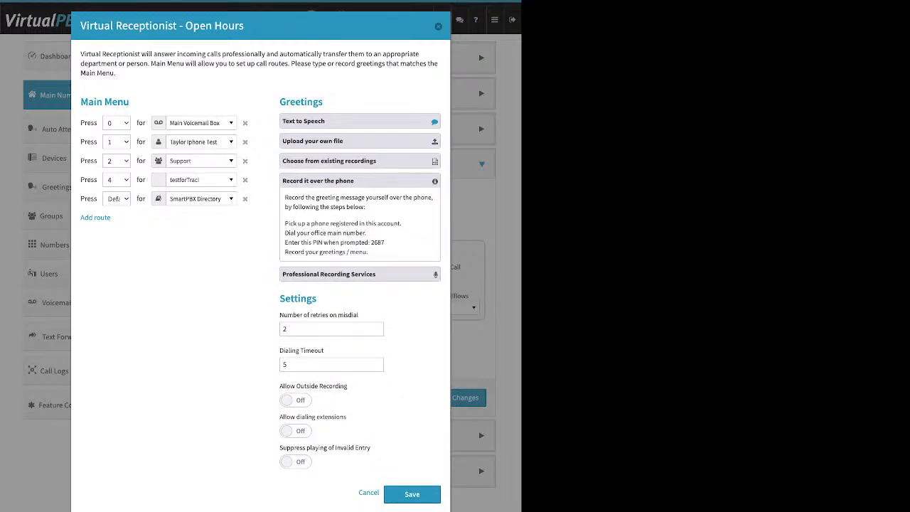
pyautogui.moveTo(402, 224); pyautogui.dragTo(284, 223)
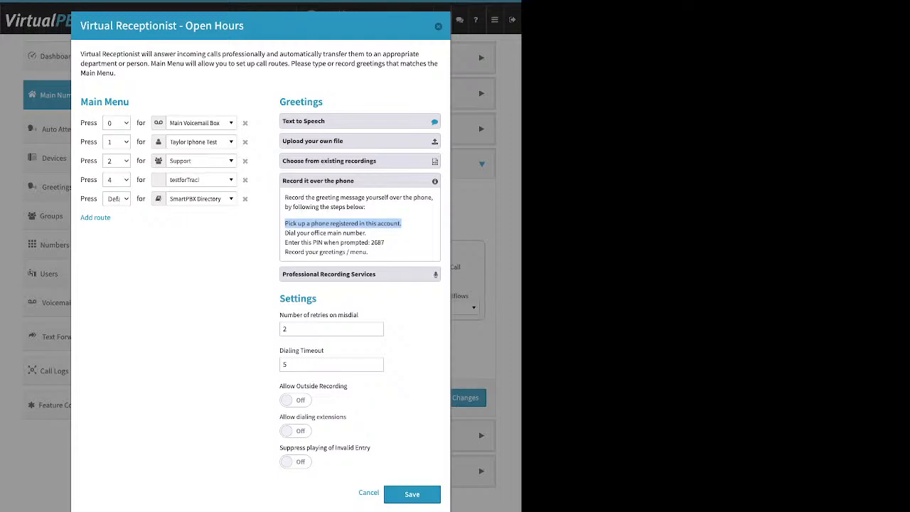
pyautogui.click(343, 228)
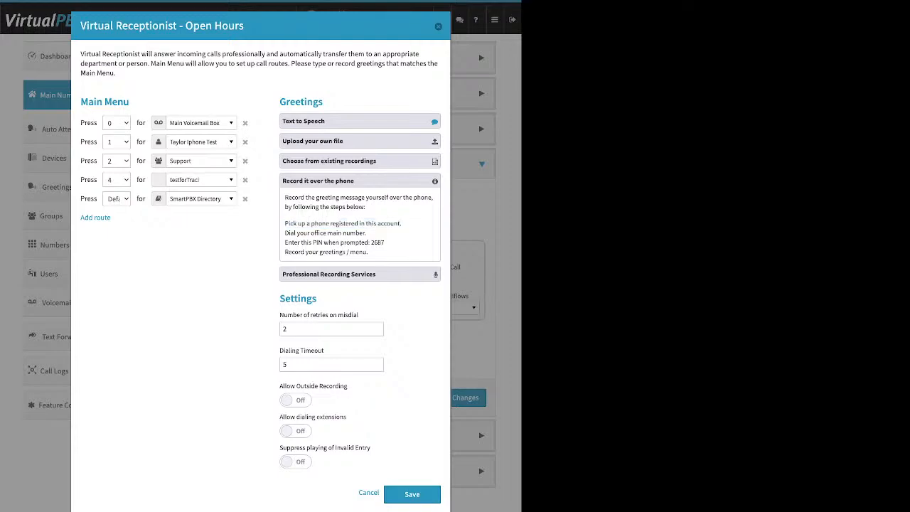
# Try turning on Allow Outside Recording, point out the recording PIN in the phone instructions, and turn the setting off again
pyautogui.doubleClick(298, 299)
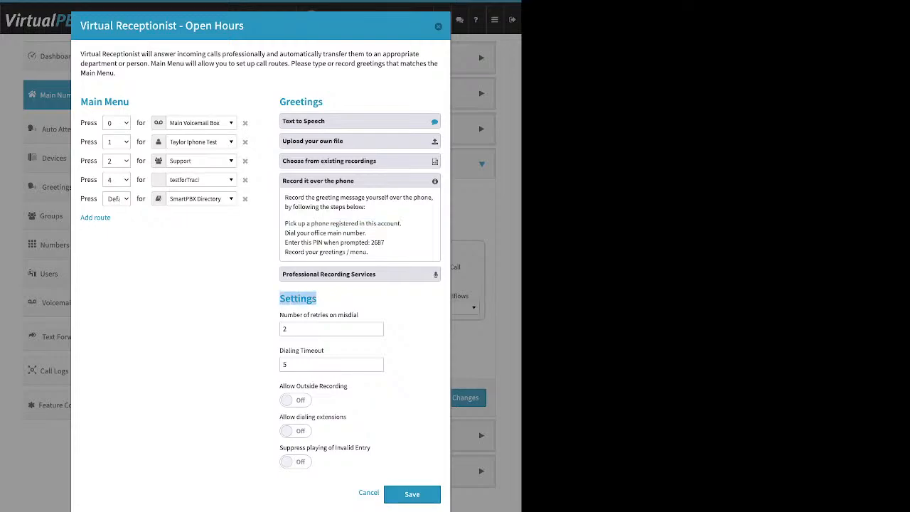
pyautogui.tripleClick(313, 386)
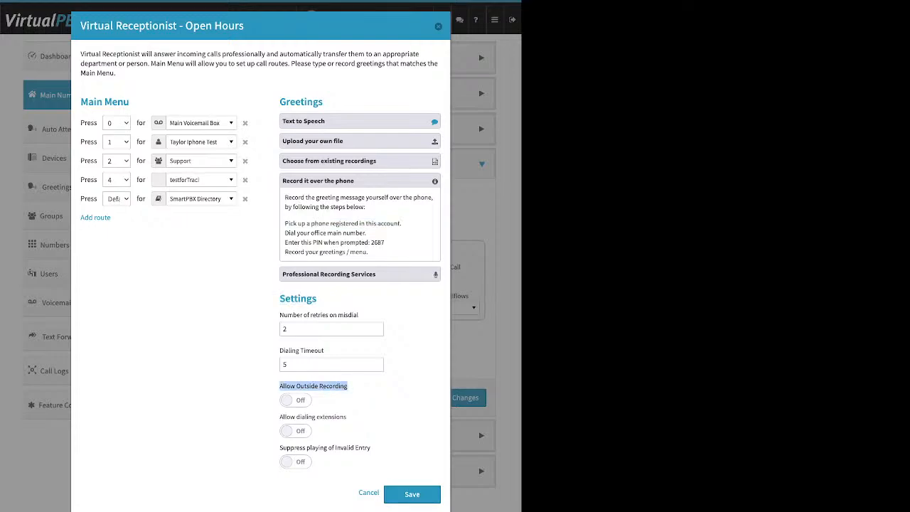
pyautogui.click(295, 400)
pyautogui.moveTo(386, 242); pyautogui.dragTo(370, 242)
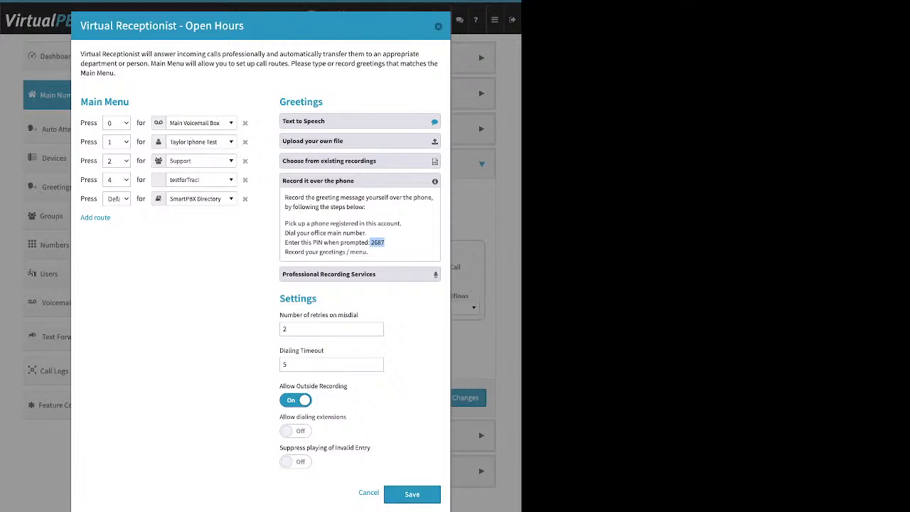
pyautogui.click(296, 401)
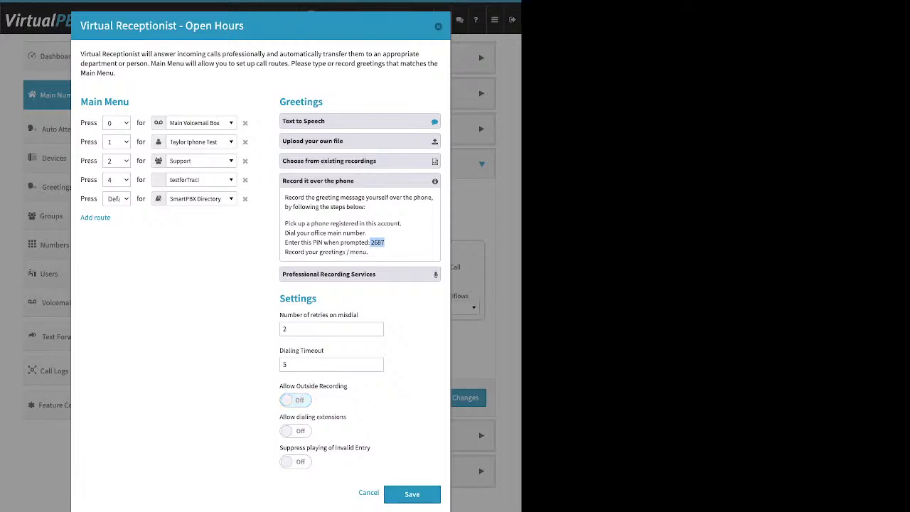
# Turn on Allow dialing extensions for the Open Hours receptionist and collapse the phone recording instructions
pyautogui.click(295, 431)
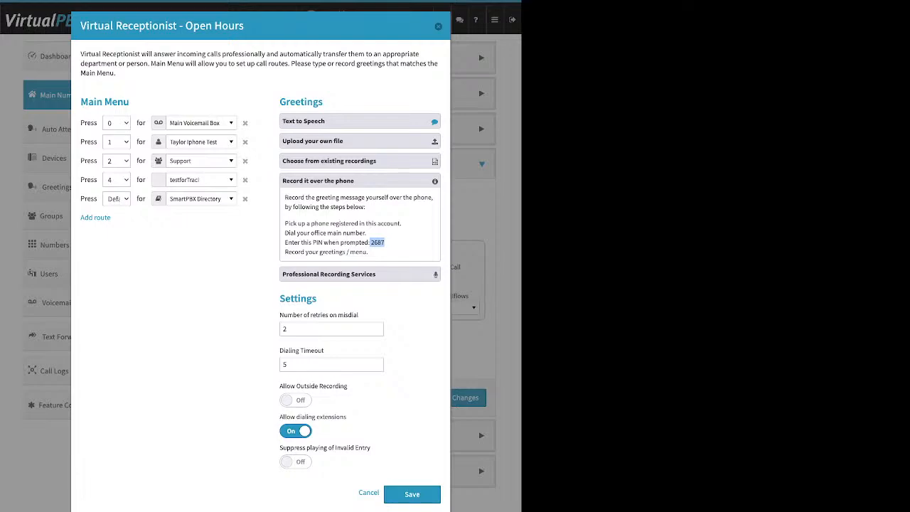
pyautogui.click(360, 181)
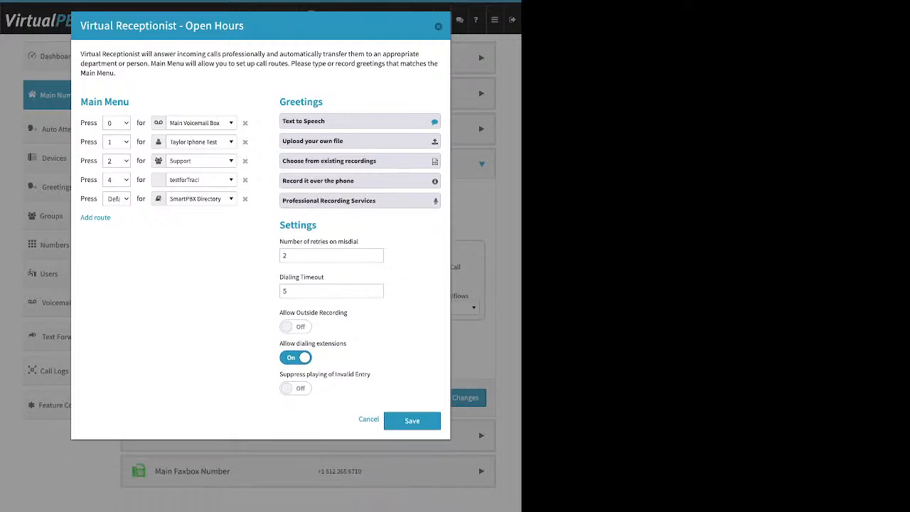
# Review the Professional Recording Services offer and the file upload option, and close the greeting options
pyautogui.click(359, 200)
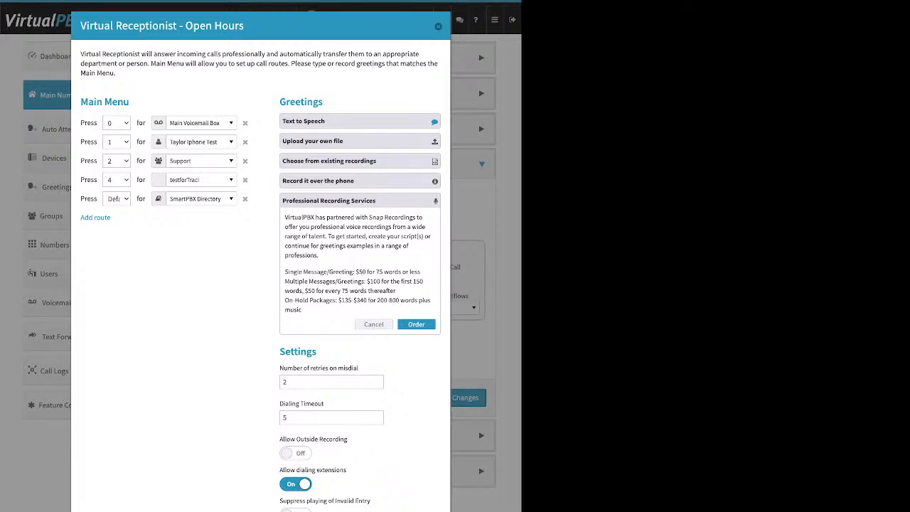
pyautogui.click(359, 141)
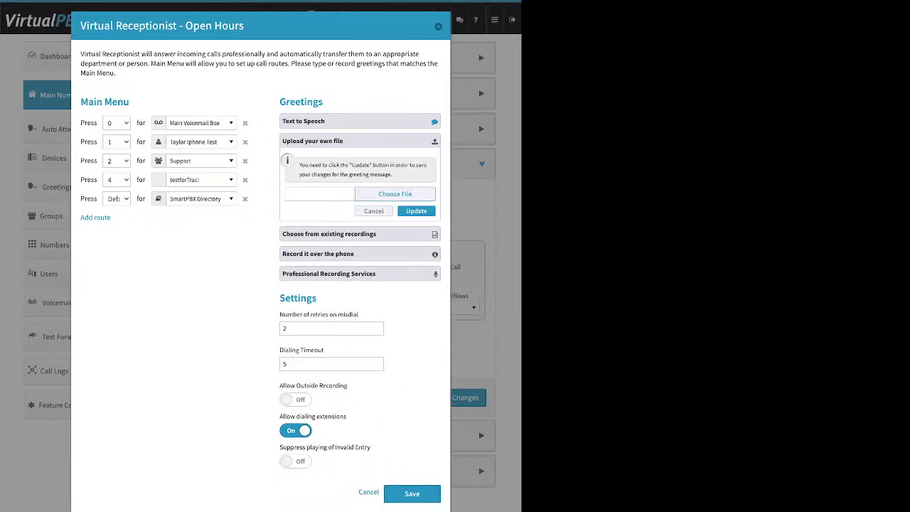
pyautogui.click(374, 211)
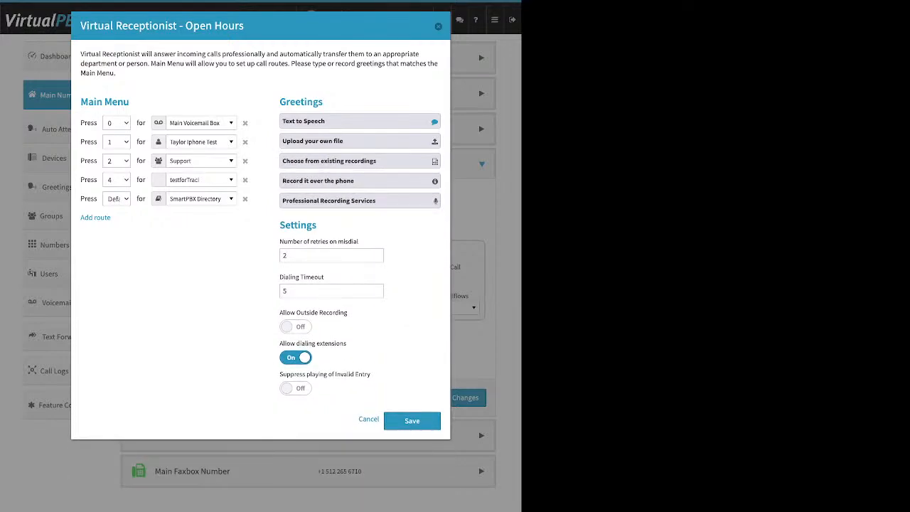
# Examine the receptionist settings for the number of retries on misdial, the dialing timeout and outside recording
pyautogui.doubleClick(298, 224)
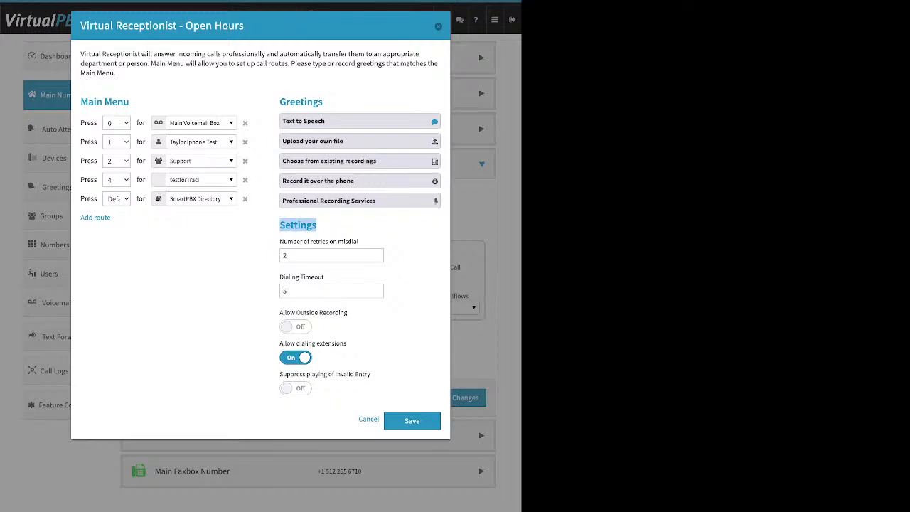
pyautogui.moveTo(359, 241); pyautogui.dragTo(279, 241)
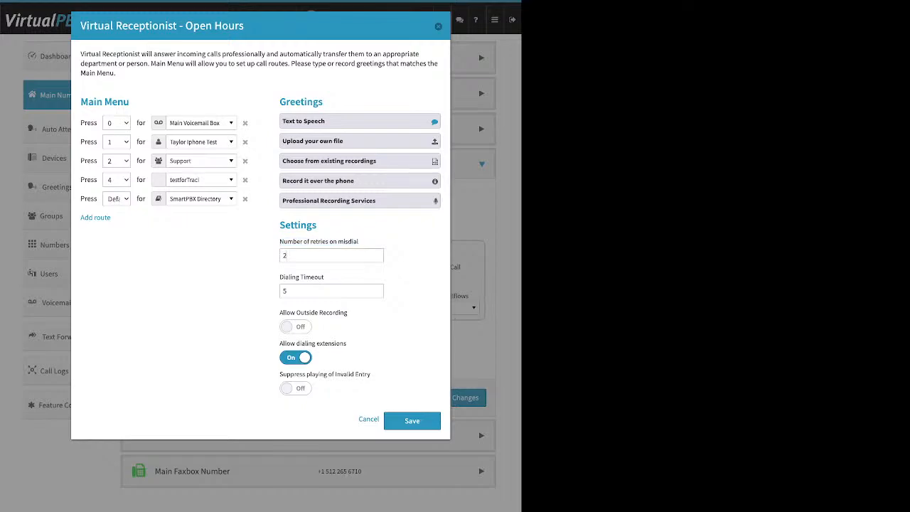
pyautogui.doubleClick(285, 255)
pyautogui.moveTo(325, 277); pyautogui.dragTo(280, 276)
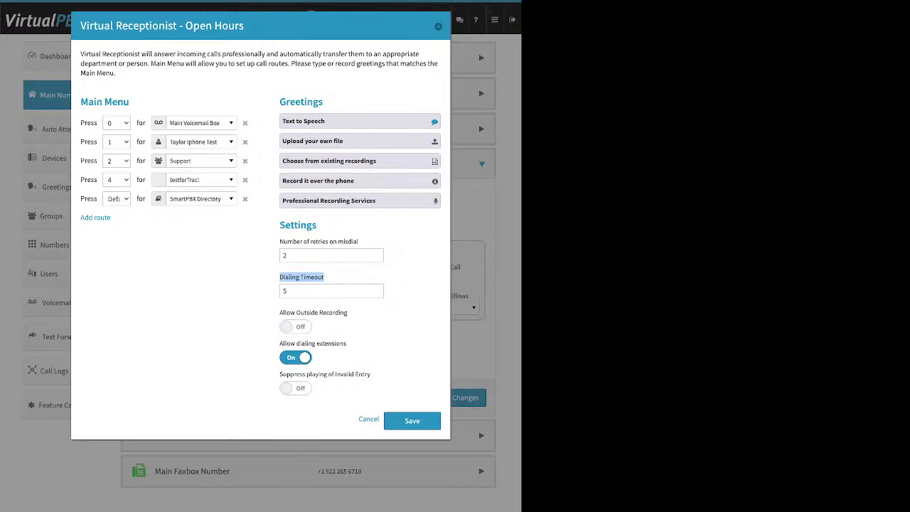
pyautogui.click(319, 291)
pyautogui.moveTo(348, 312); pyautogui.dragTo(290, 312)
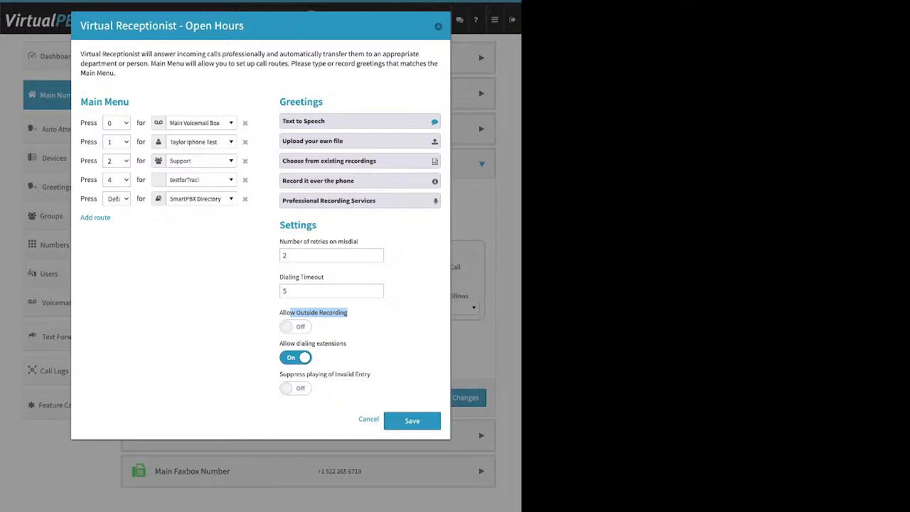
pyautogui.click(334, 314)
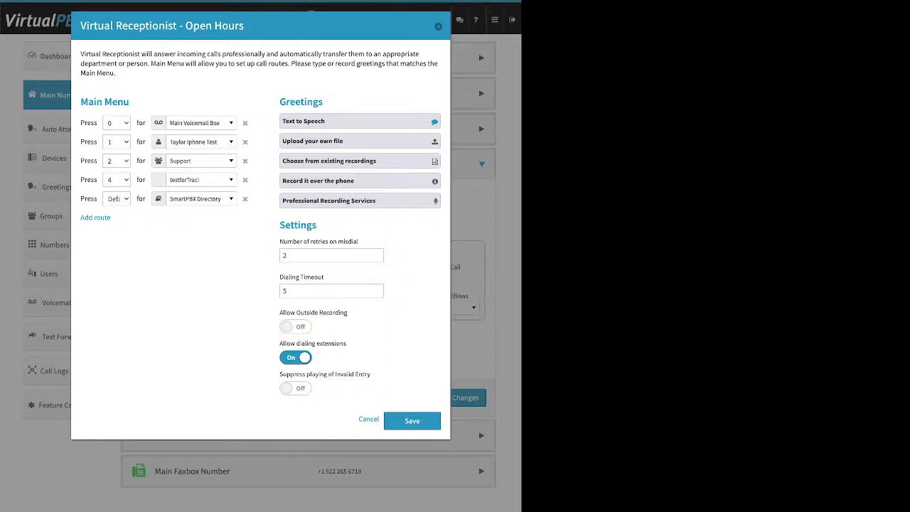
# Toggle Allow dialing extensions off and back on, and highlight the Suppress playing of Invalid Entry setting
pyautogui.moveTo(347, 344); pyautogui.dragTo(279, 343)
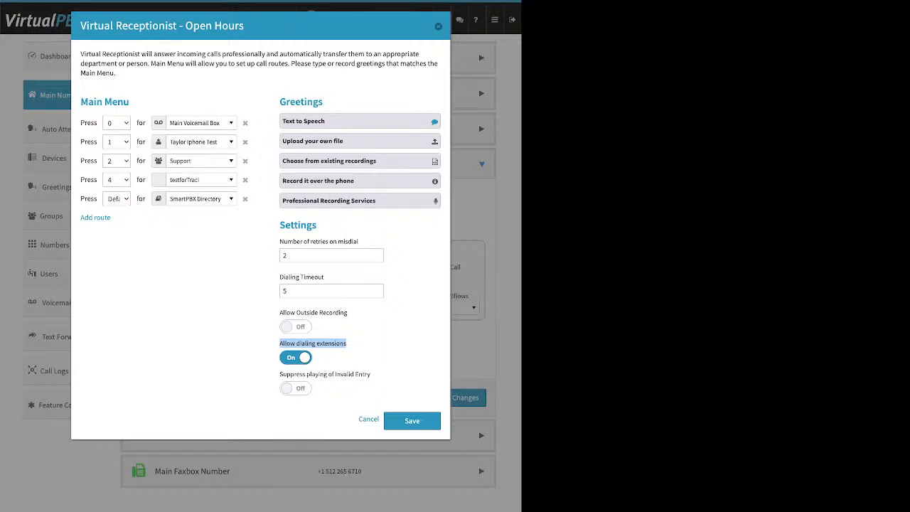
pyautogui.click(296, 358)
pyautogui.click(296, 357)
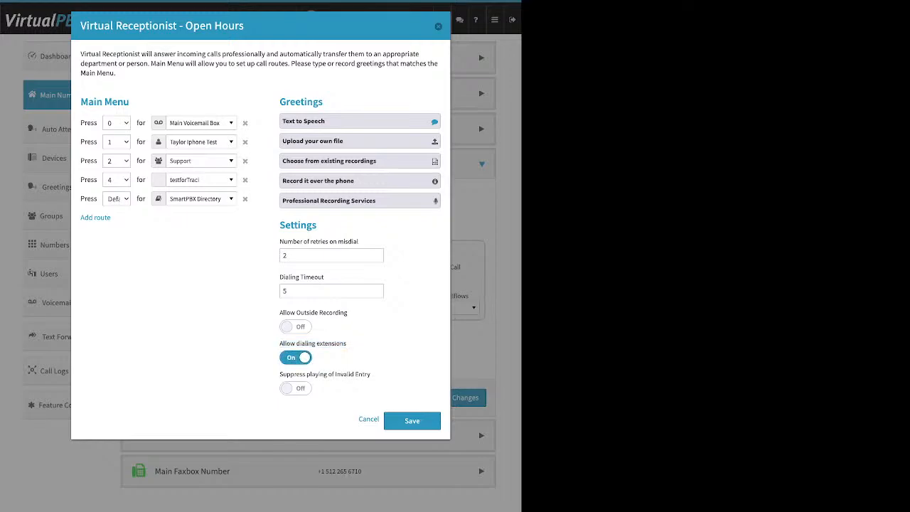
pyautogui.moveTo(359, 374); pyautogui.dragTo(371, 375)
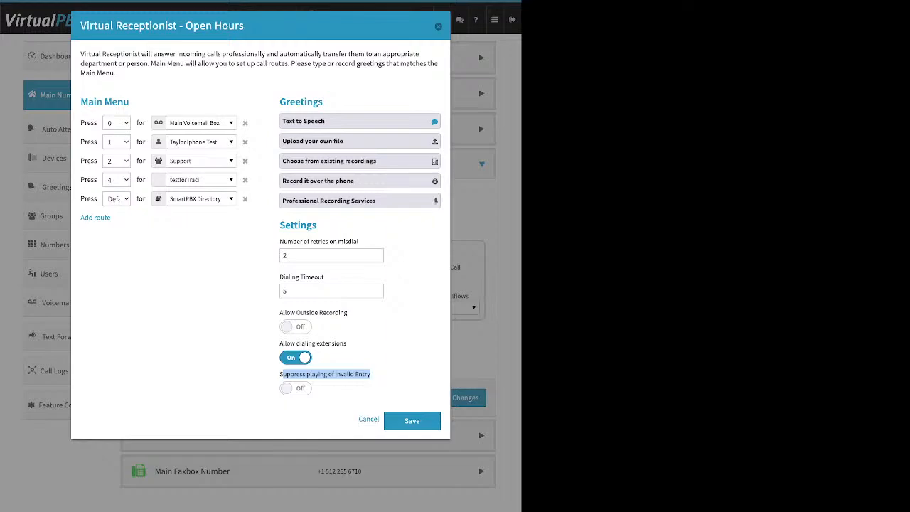
# Save the Open Hours virtual receptionist with Suppress playing of Invalid Entry off, and save the incoming call handling changes
pyautogui.click(296, 389)
pyautogui.moveTo(133, 103); pyautogui.dragTo(94, 102)
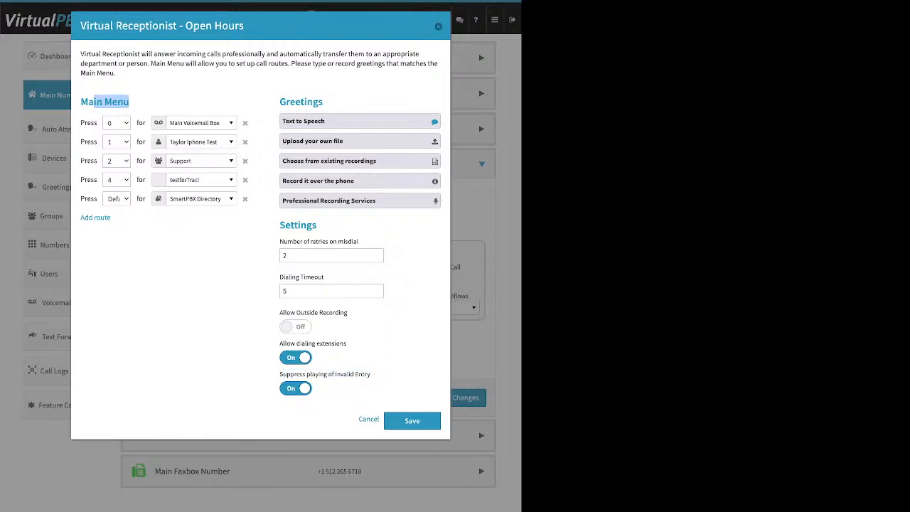
pyautogui.moveTo(322, 103); pyautogui.dragTo(295, 102)
pyautogui.moveTo(316, 225); pyautogui.dragTo(285, 225)
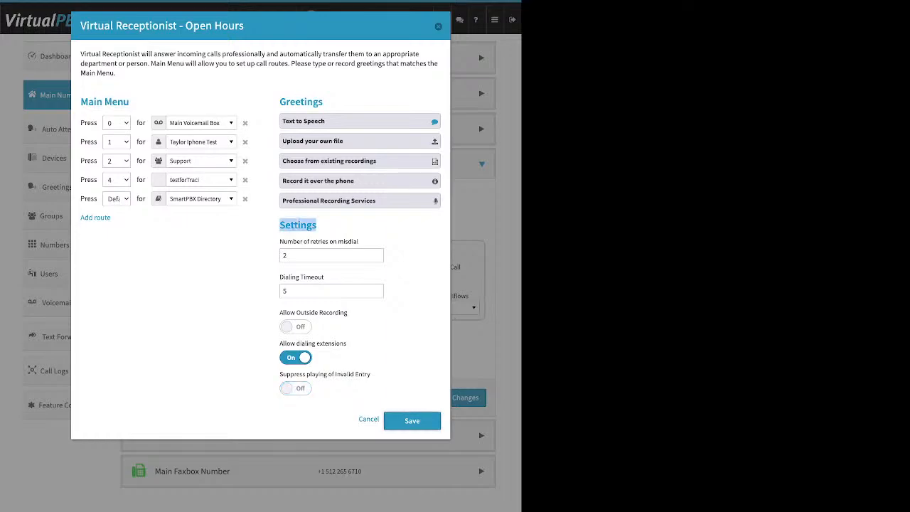
pyautogui.click(412, 420)
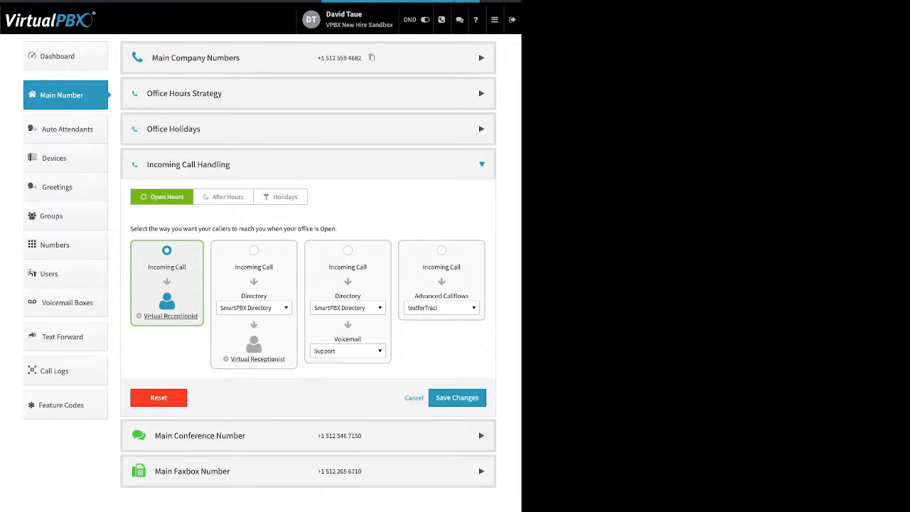
pyautogui.click(457, 398)
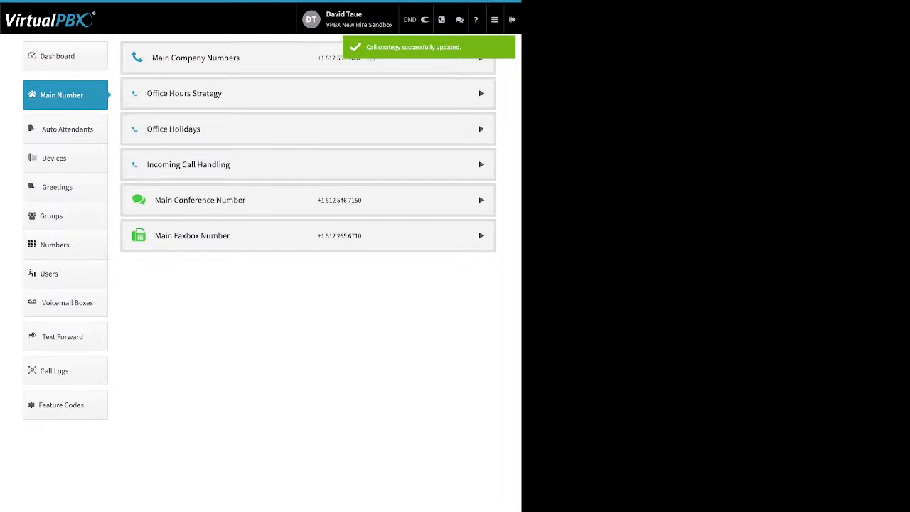
# Review the After Hours incoming call handling, including the choices for the group destination and its virtual receptionist settings
pyautogui.click(188, 164)
pyautogui.click(223, 197)
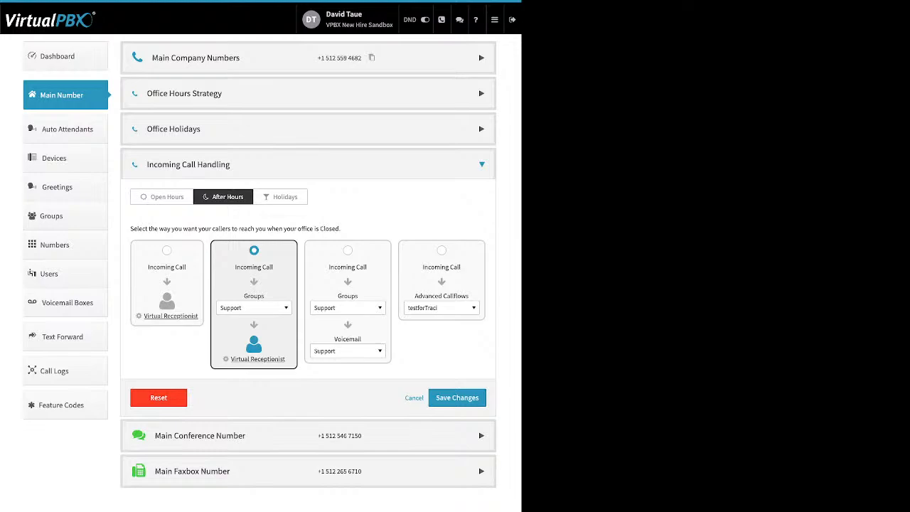
pyautogui.click(254, 308)
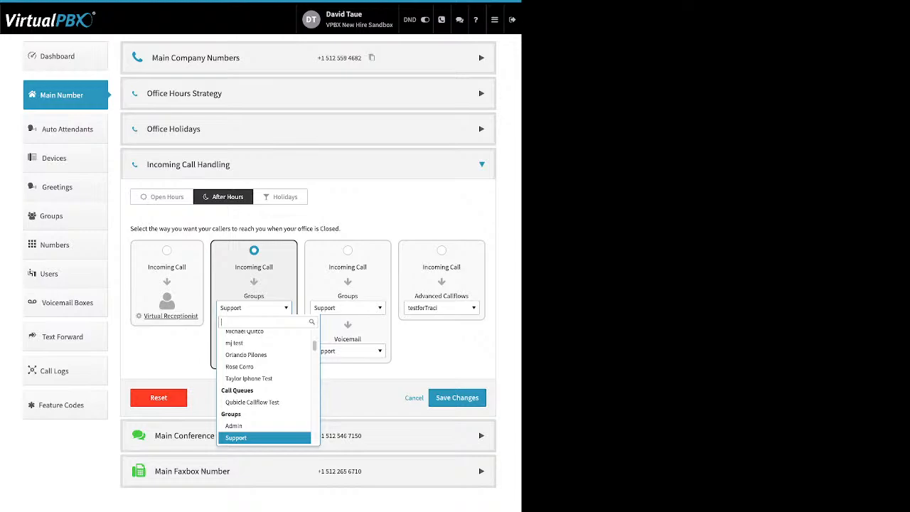
pyautogui.click(253, 308)
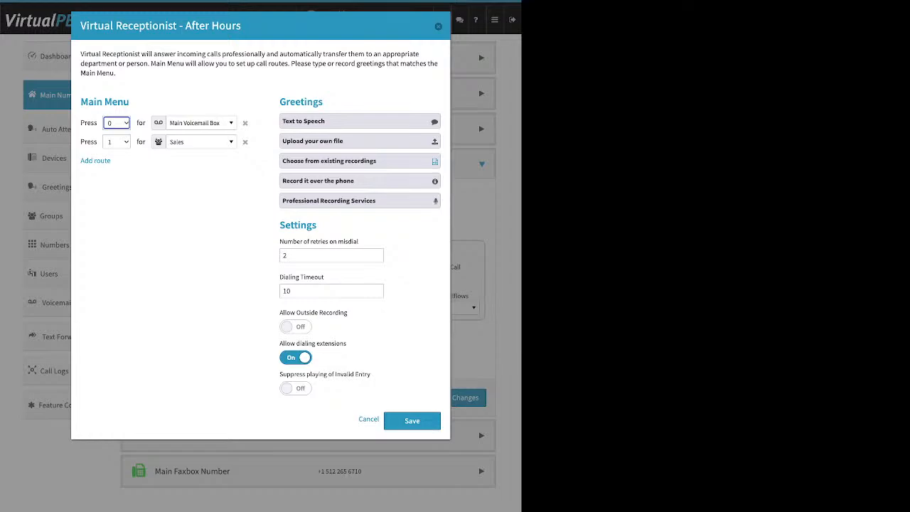
pyautogui.press('Escape')
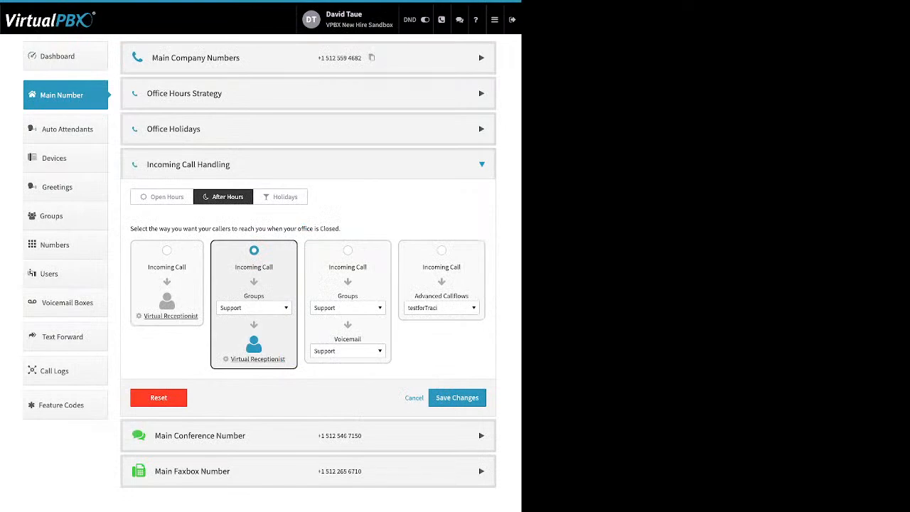
# Review the Holidays incoming call handling, browsing the available call destinations and voicemail boxes of the selected strategy
pyautogui.click(280, 197)
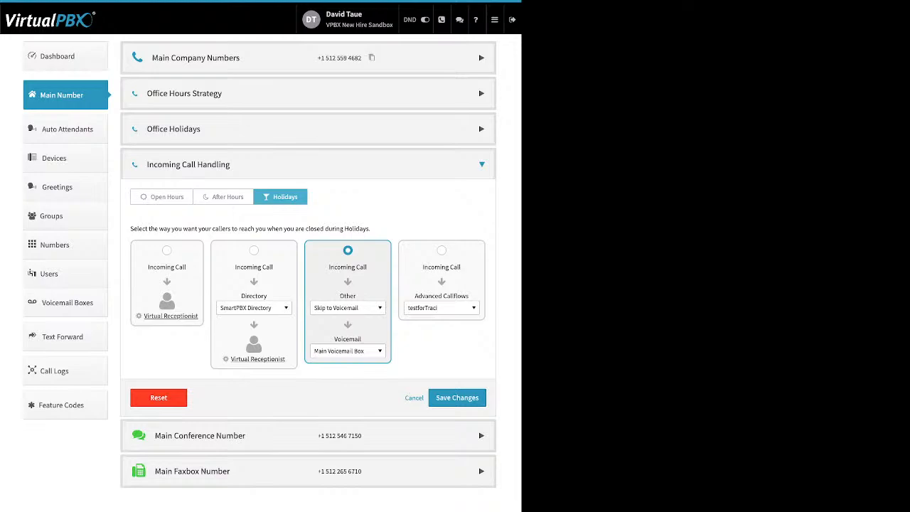
pyautogui.click(347, 308)
pyautogui.scroll(15, 358, 400)
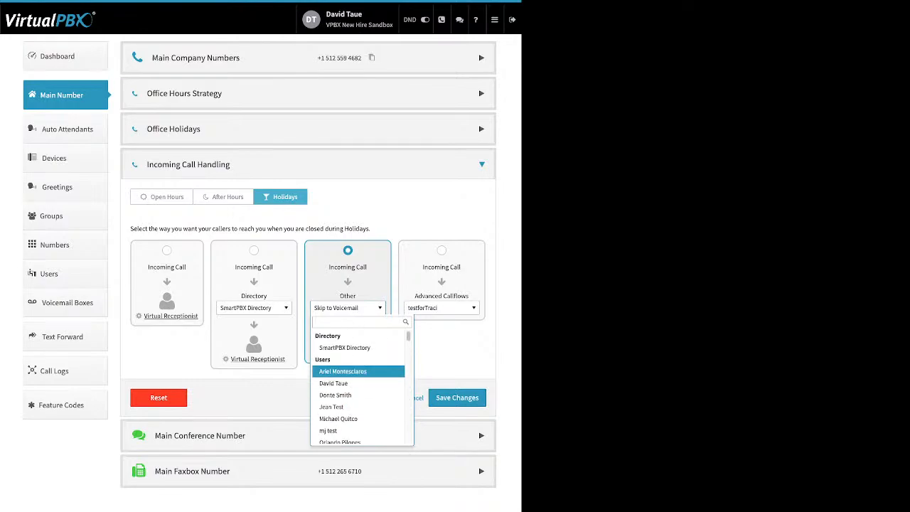
pyautogui.scroll(-10, 359, 371)
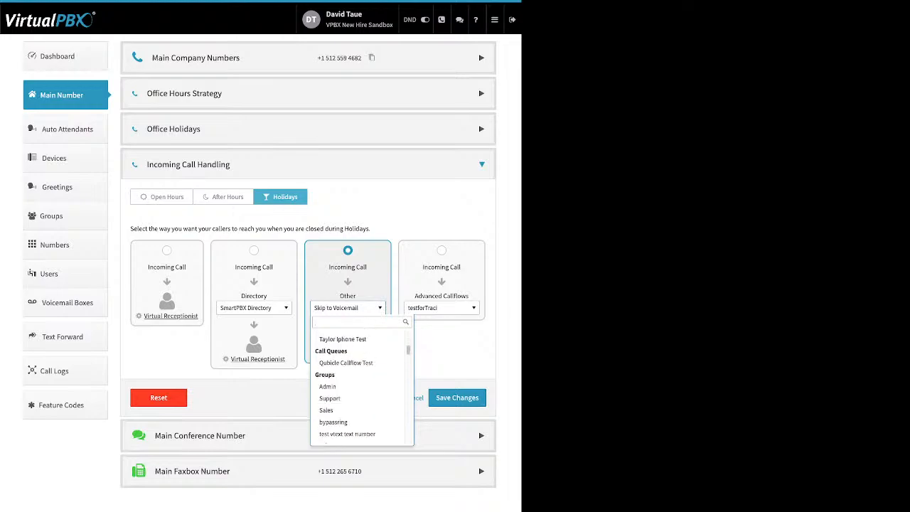
pyautogui.scroll(-8, 358, 371)
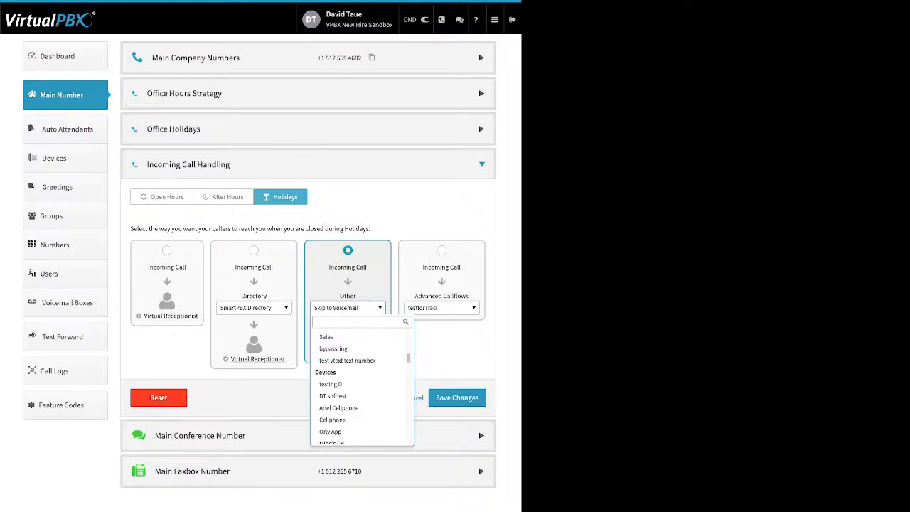
pyautogui.scroll(-2, 358, 373)
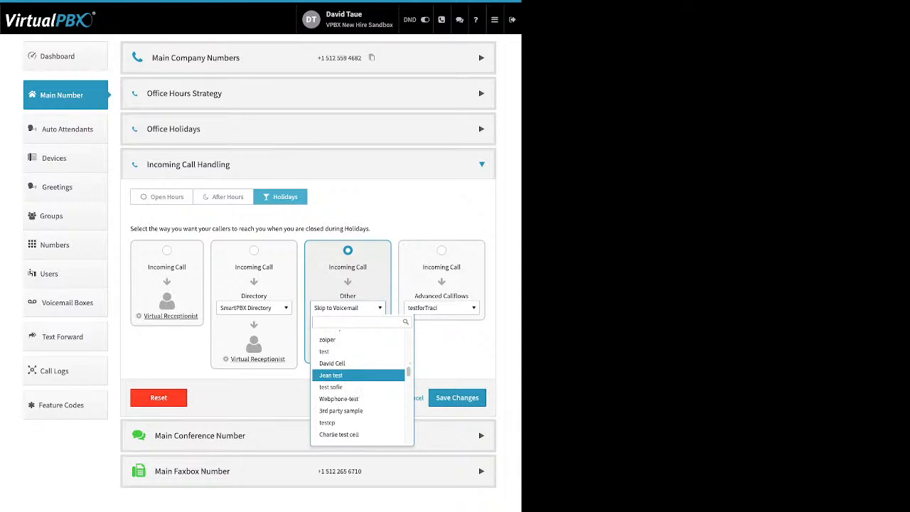
pyautogui.scroll(-6, 358, 373)
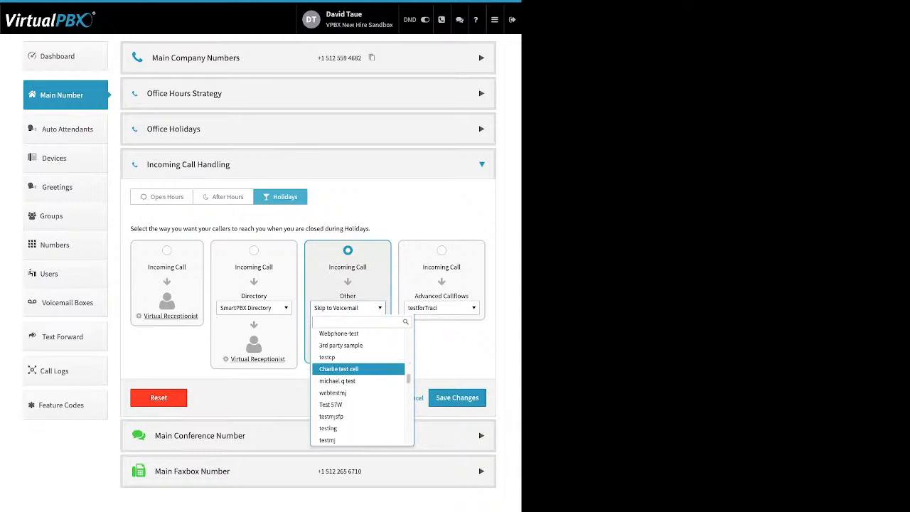
pyautogui.press('Escape')
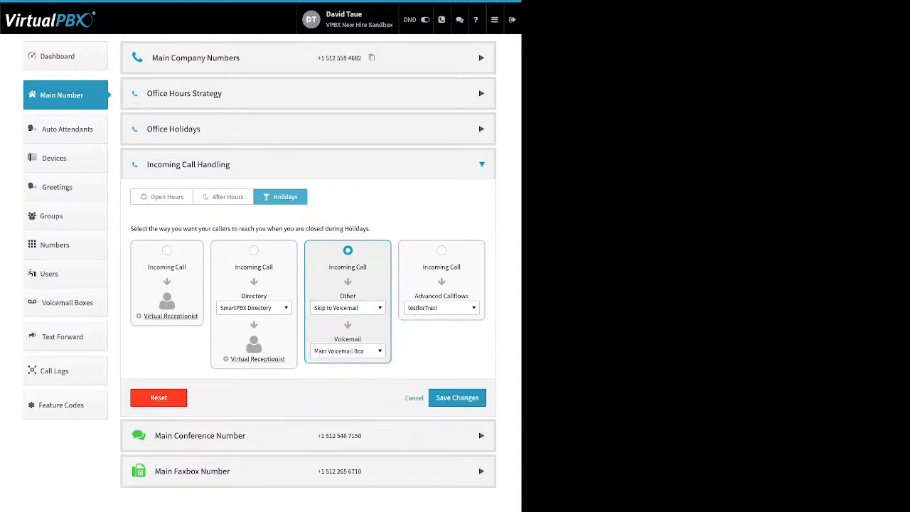
pyautogui.click(348, 351)
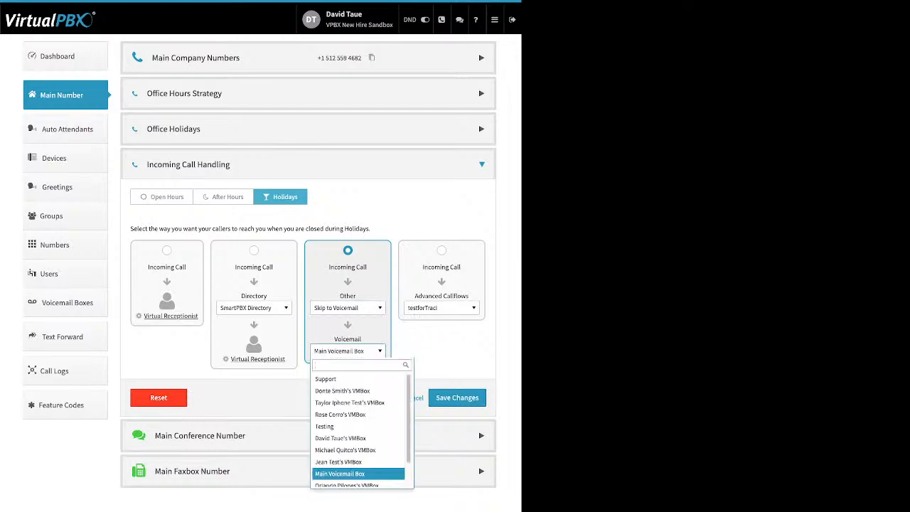
pyautogui.press('Escape')
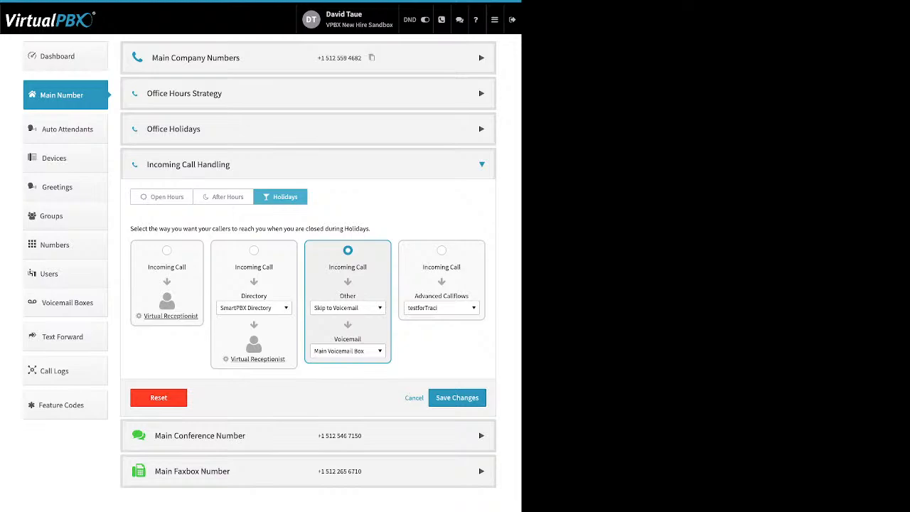
# Examine the Main Conference Number options and the Custom Conference Greeting, switching it on and back off before closing without saving
pyautogui.click(307, 436)
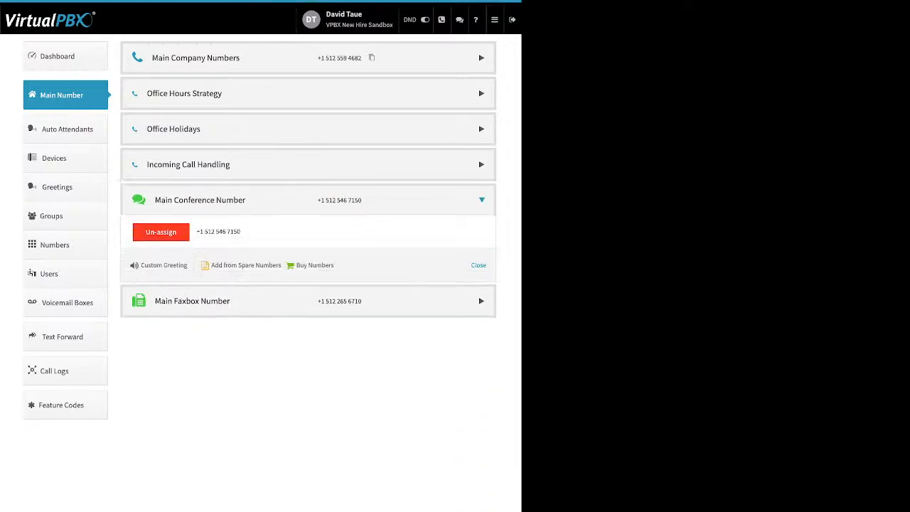
pyautogui.moveTo(334, 266); pyautogui.dragTo(211, 265)
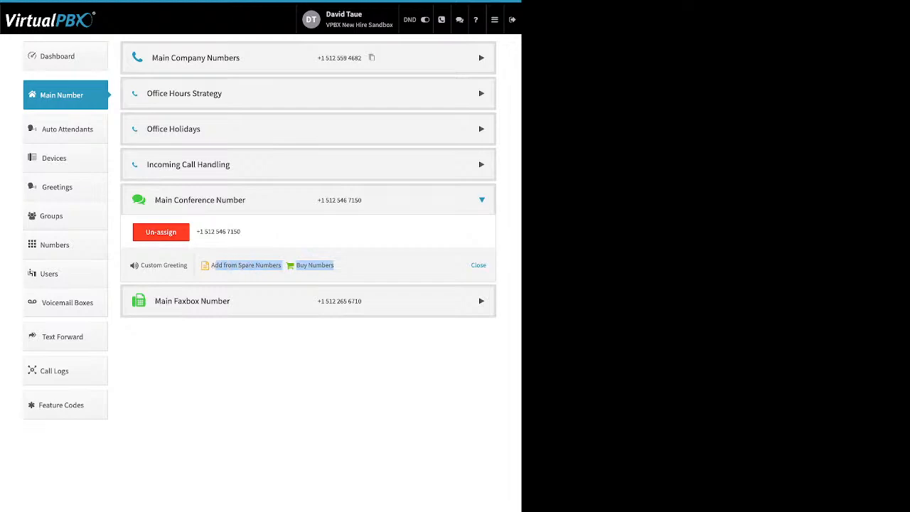
pyautogui.moveTo(188, 265); pyautogui.dragTo(151, 265)
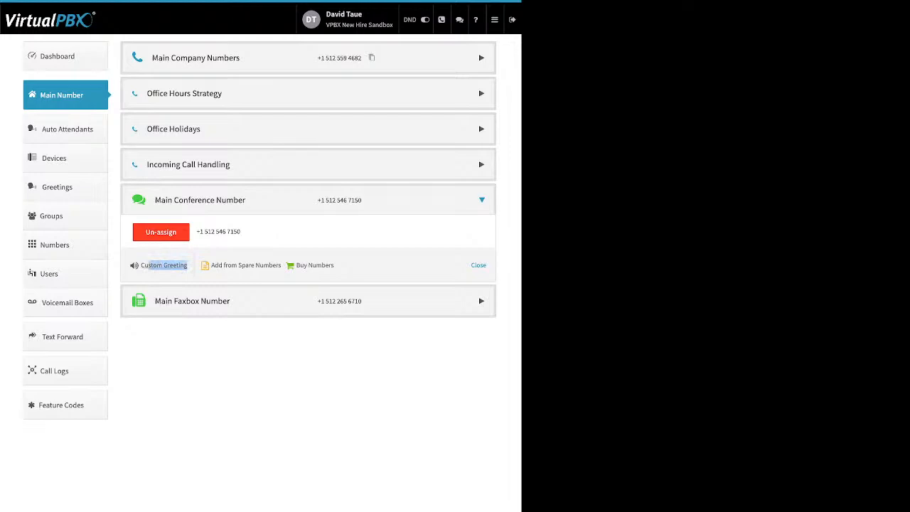
pyautogui.click(164, 265)
pyautogui.click(304, 66)
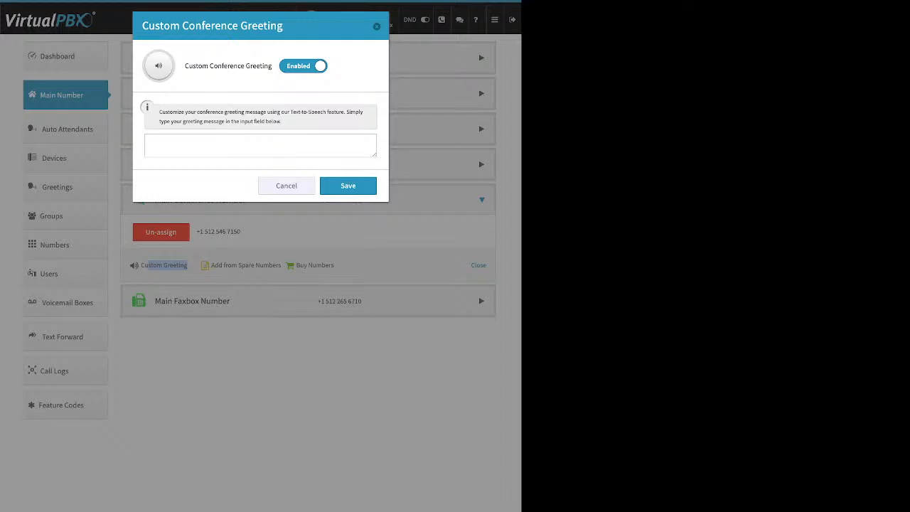
pyautogui.click(304, 66)
pyautogui.click(376, 27)
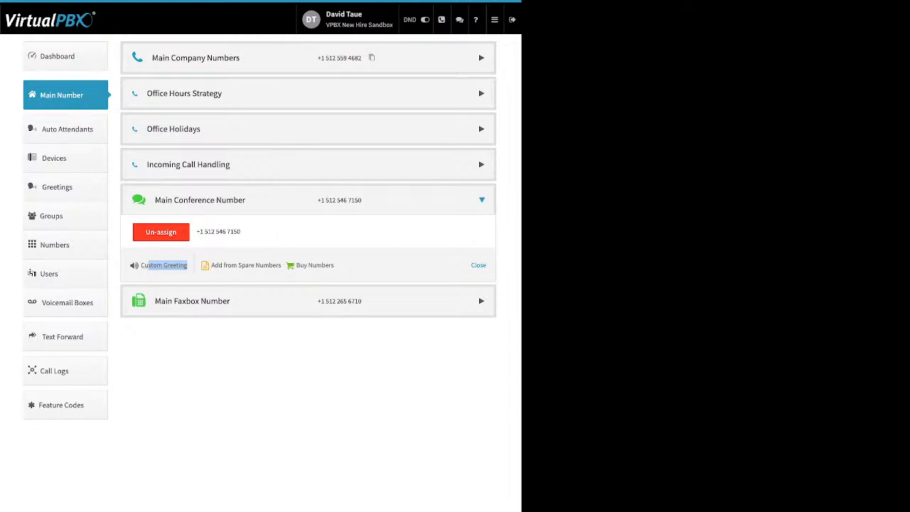
# Examine the Main Faxbox settings for the inbound notification email, email permissions and fax destination address, and close them without saving
pyautogui.click(192, 301)
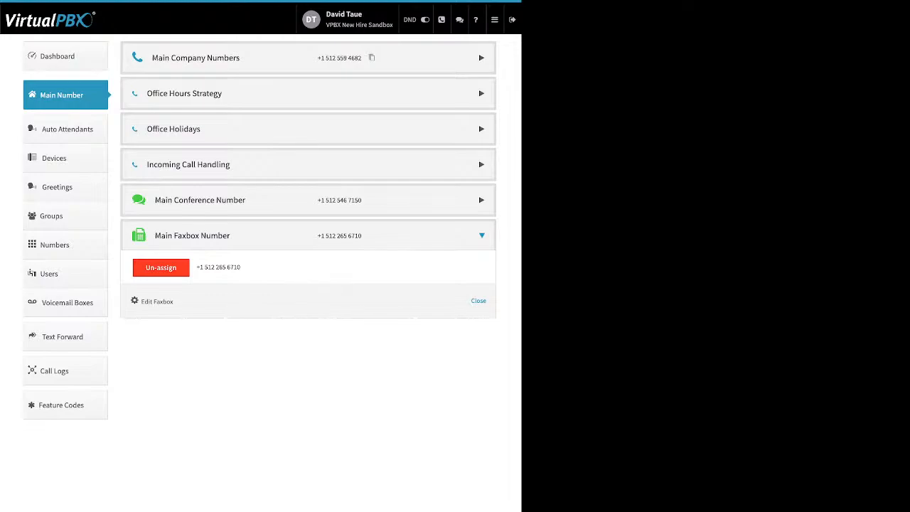
pyautogui.click(156, 301)
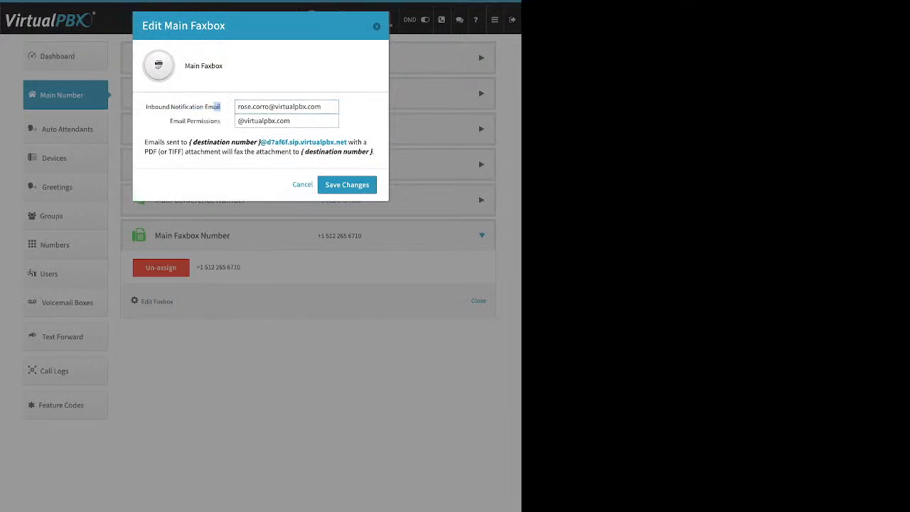
pyautogui.tripleClick(215, 106)
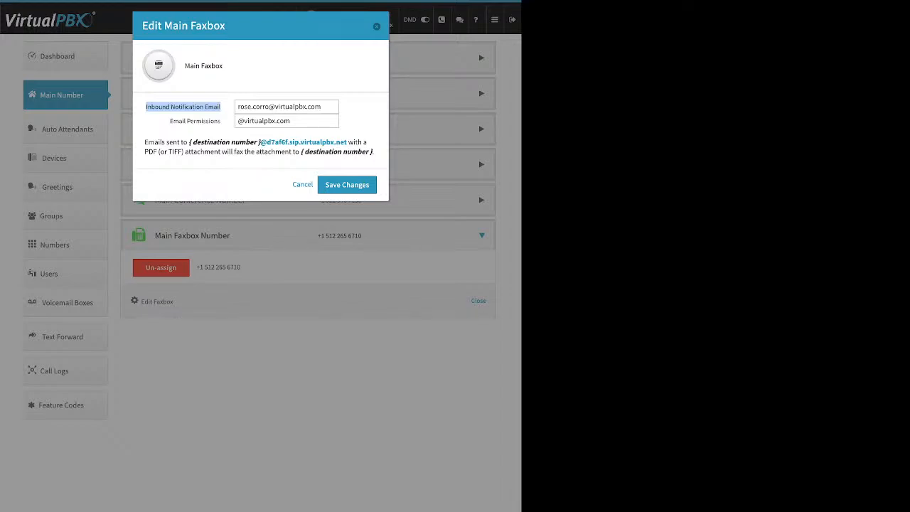
pyautogui.click(170, 121)
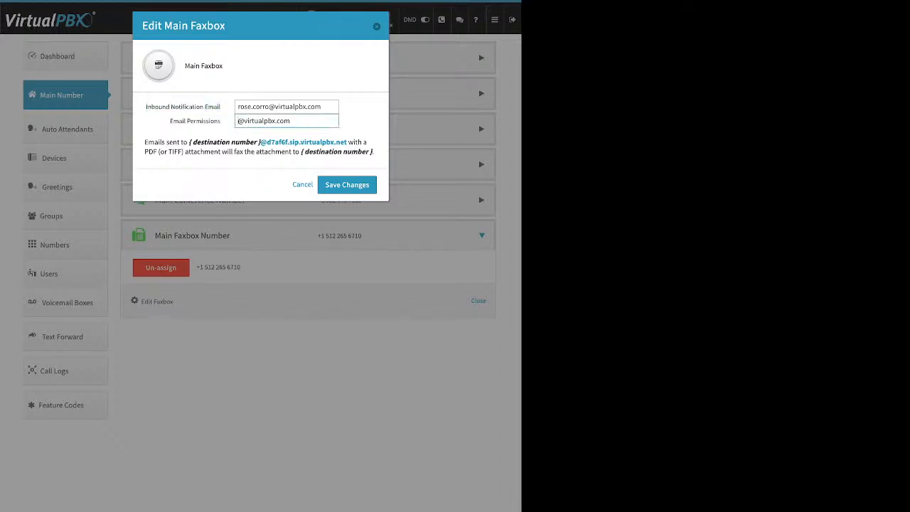
pyautogui.moveTo(170, 121); pyautogui.dragTo(218, 121)
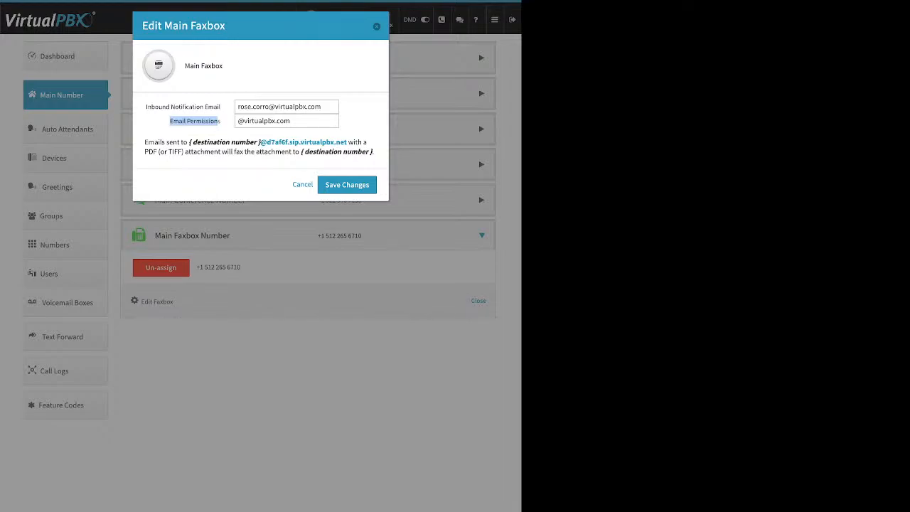
pyautogui.click(216, 122)
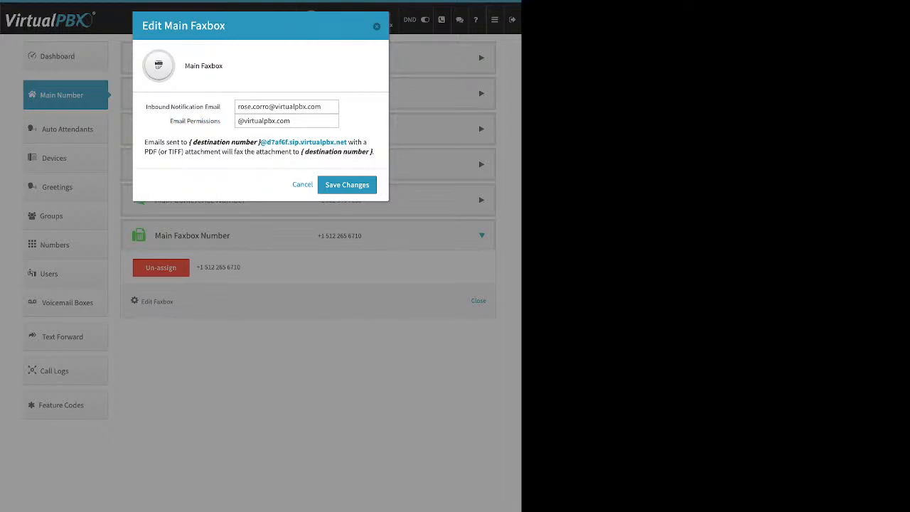
pyautogui.moveTo(190, 142); pyautogui.dragTo(347, 142)
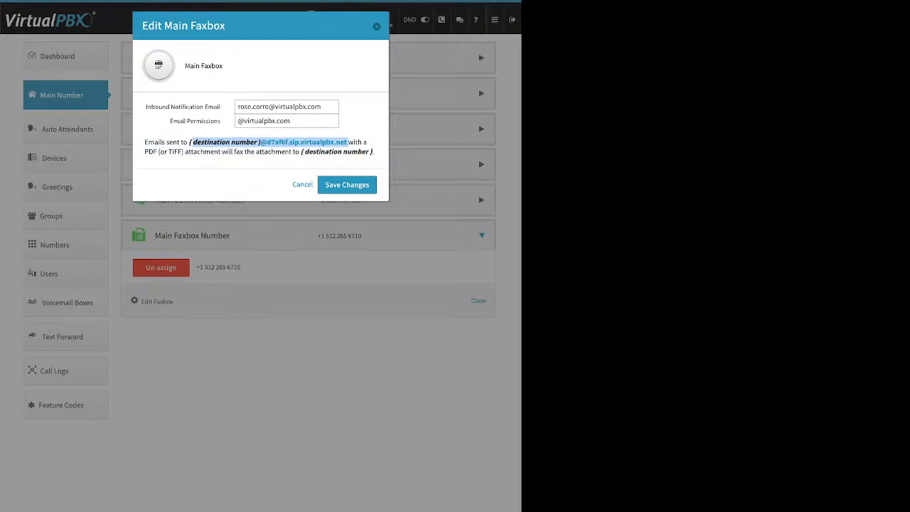
pyautogui.press('Escape')
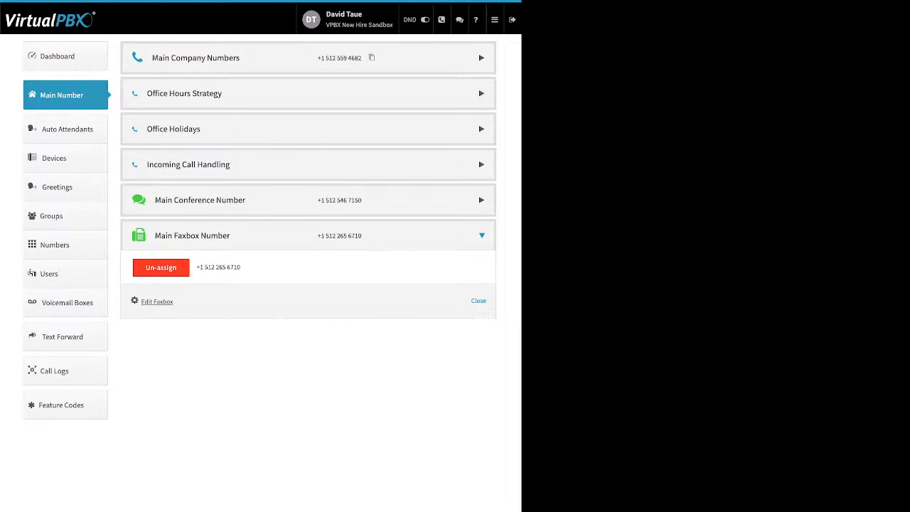
# Open the Auto Attendants list, review the WalkintheDog attendant's main menu availability and phone number options, and close its details
pyautogui.click(67, 128)
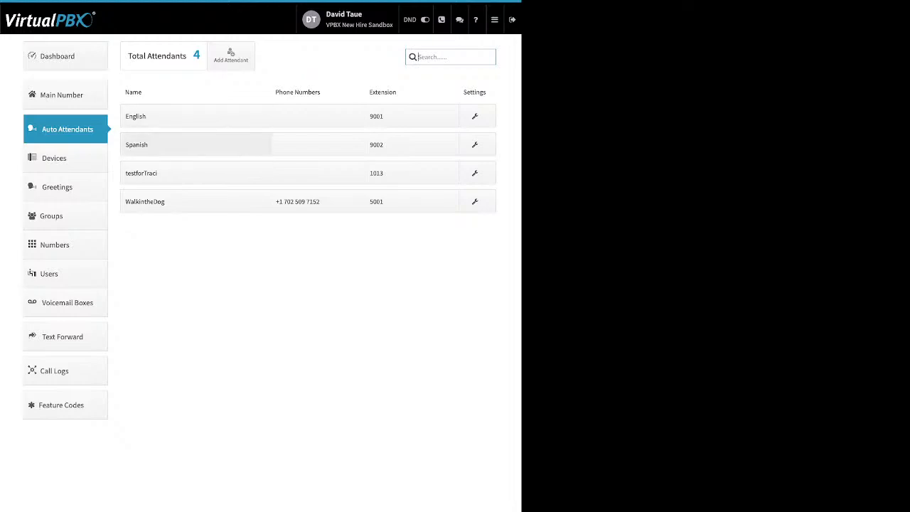
pyautogui.doubleClick(145, 201)
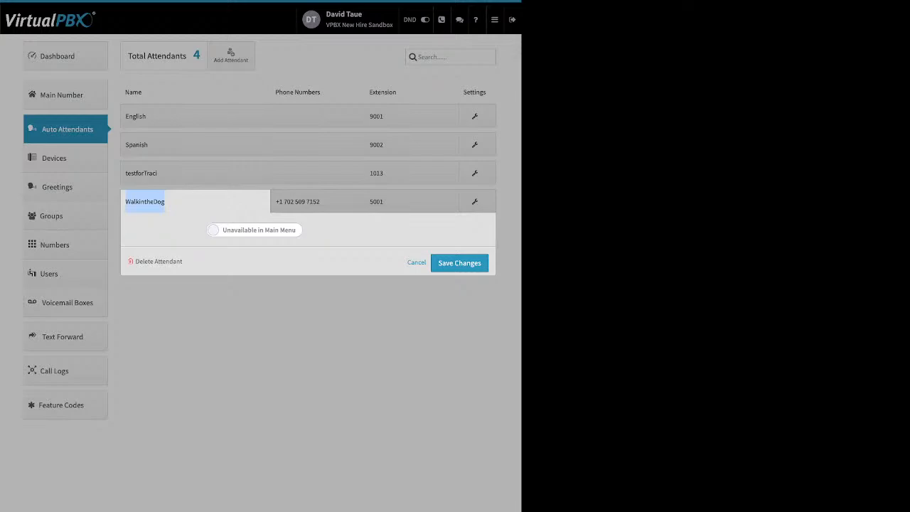
pyautogui.click(318, 202)
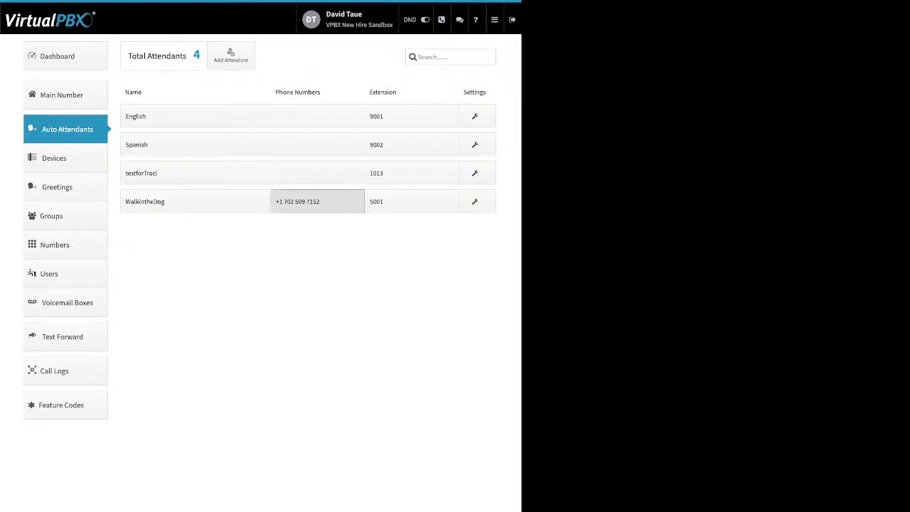
pyautogui.click(317, 202)
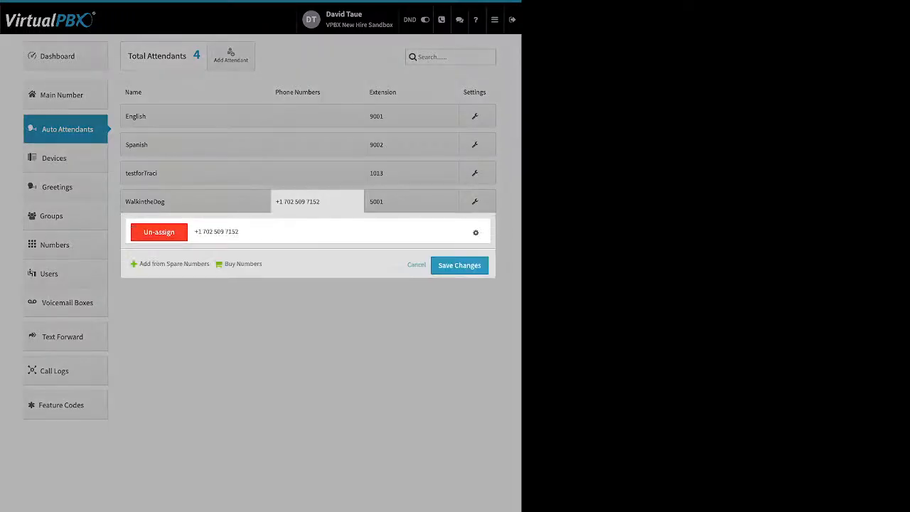
pyautogui.click(231, 55)
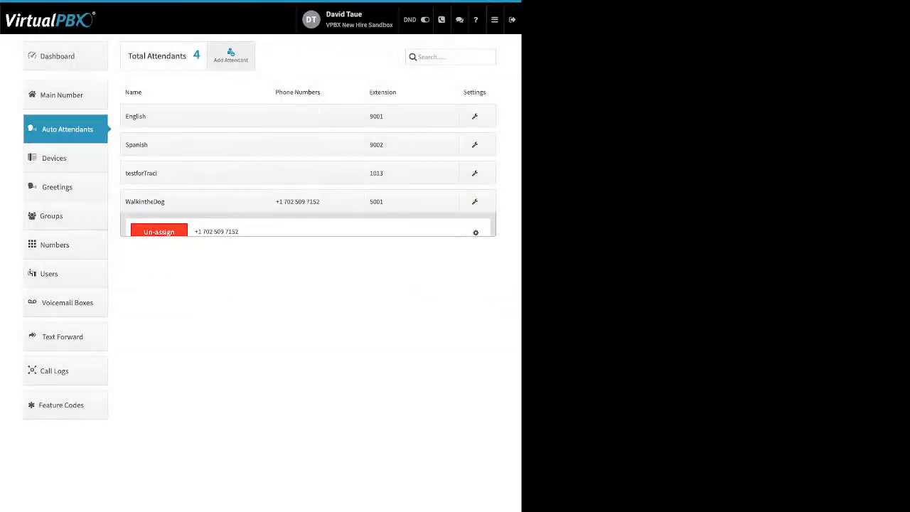
# Examine the name and extension fields for creating a new auto attendant, and close the form without creating one
pyautogui.click(231, 55)
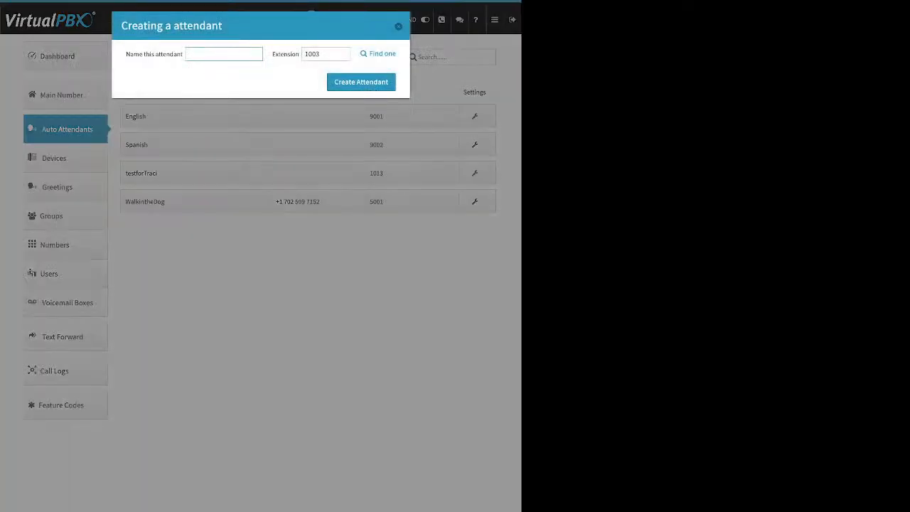
pyautogui.moveTo(134, 54); pyautogui.dragTo(174, 54)
pyautogui.moveTo(281, 54); pyautogui.dragTo(299, 54)
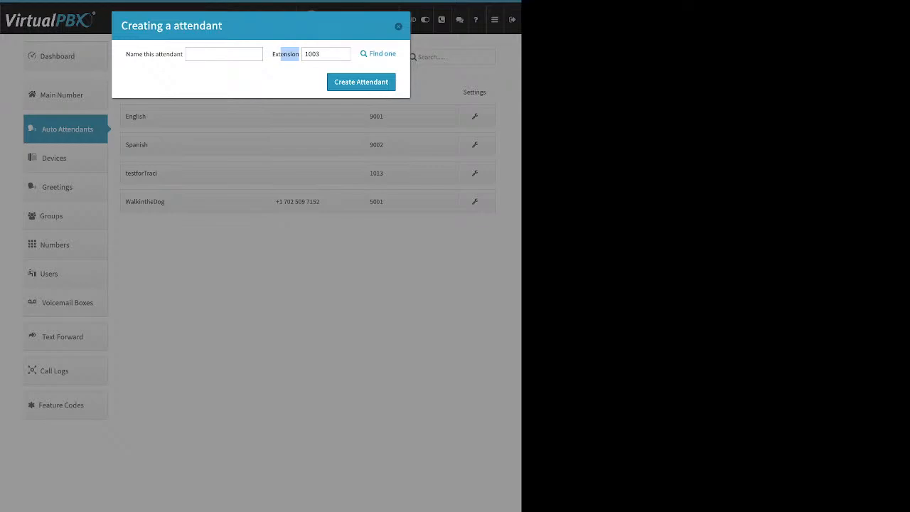
pyautogui.click(317, 201)
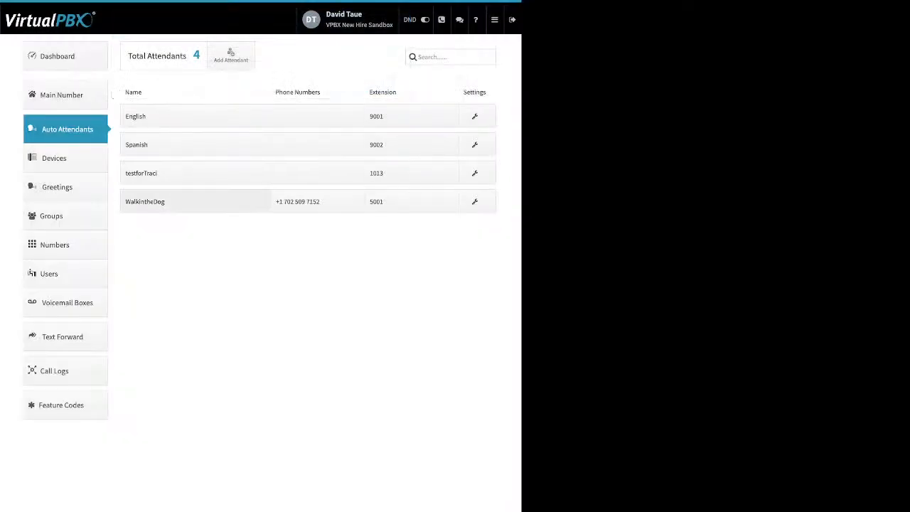
# Switch the WalkintheDog attendant to Available in Main Menu and close its details without saving
pyautogui.click(191, 201)
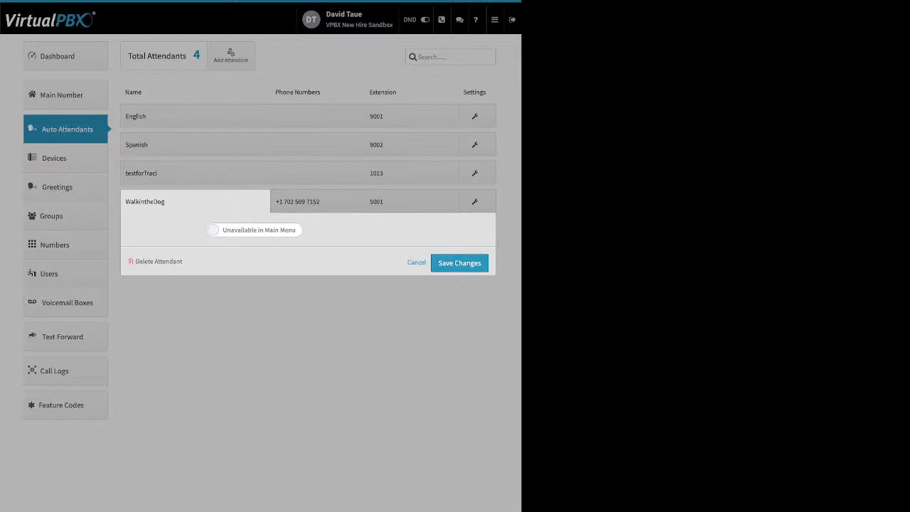
pyautogui.click(254, 230)
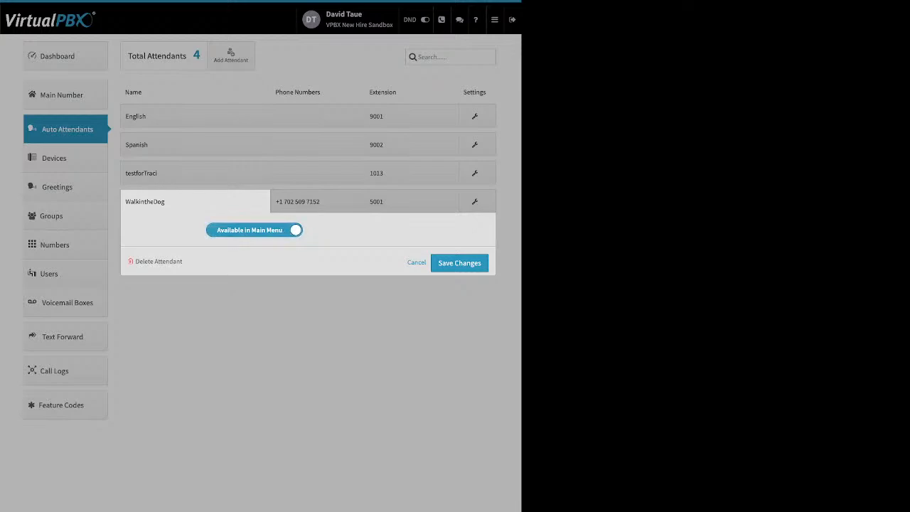
pyautogui.click(317, 202)
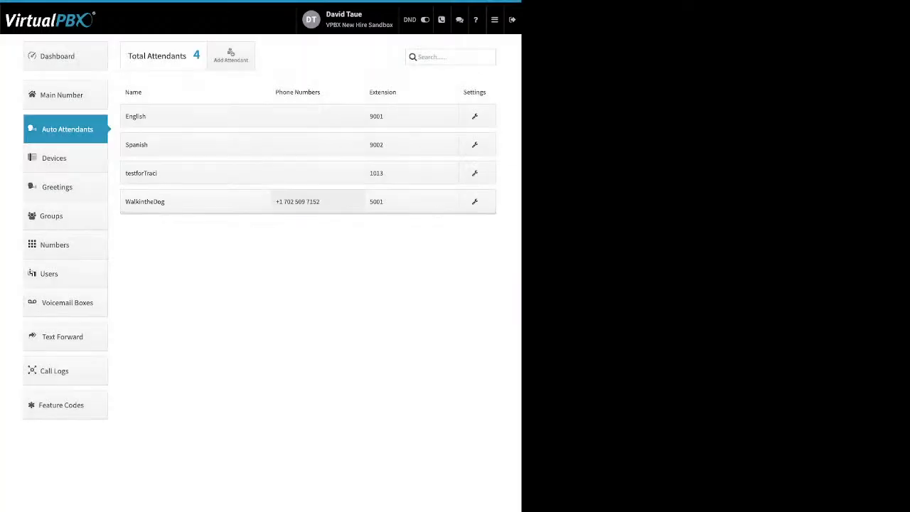
# Review the WalkintheDog attendant's spare and purchasable phone number options and its extension assignment, and close them without saving
pyautogui.click(317, 202)
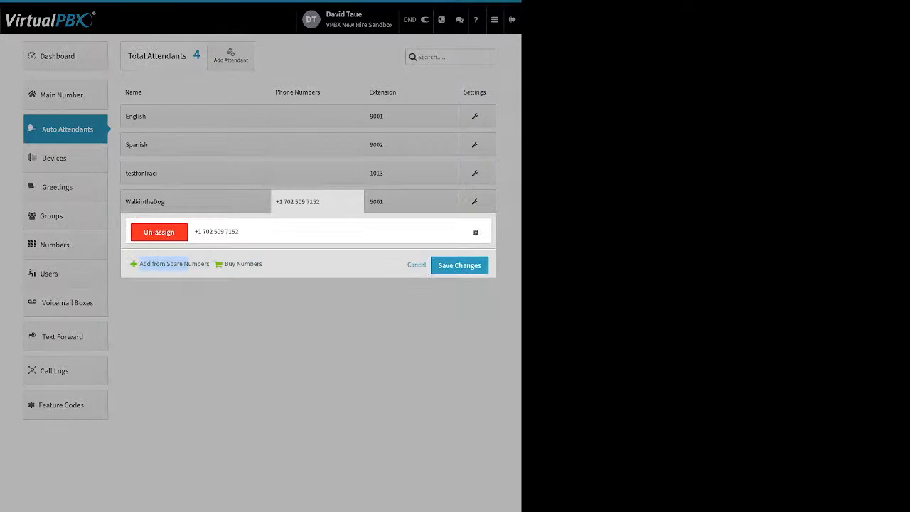
pyautogui.moveTo(138, 263); pyautogui.dragTo(250, 264)
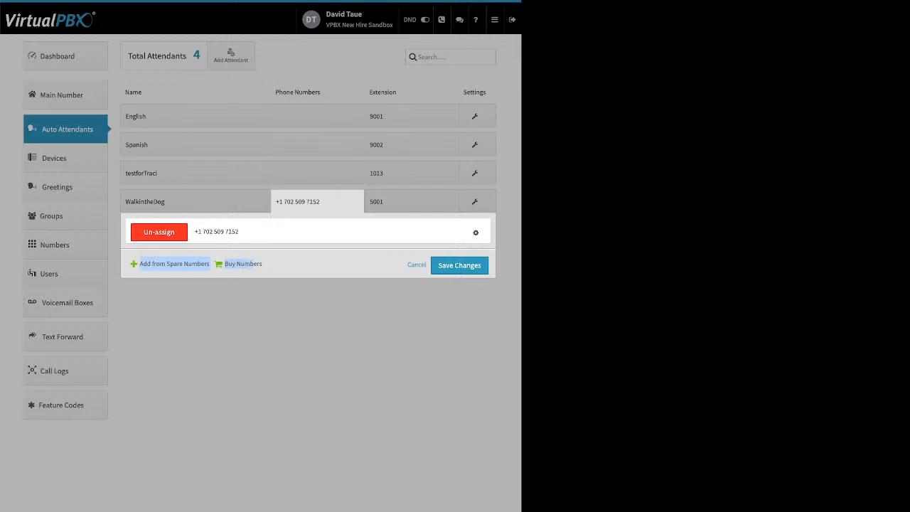
pyautogui.click(476, 232)
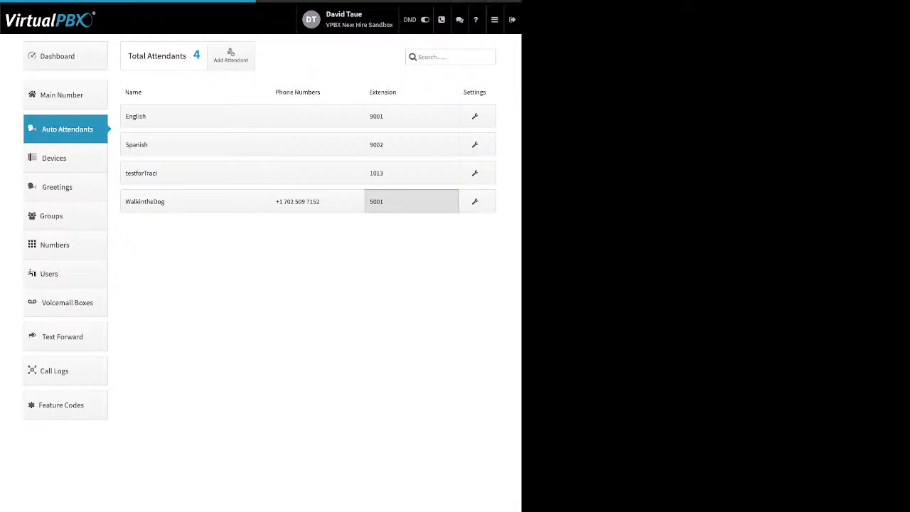
pyautogui.click(412, 202)
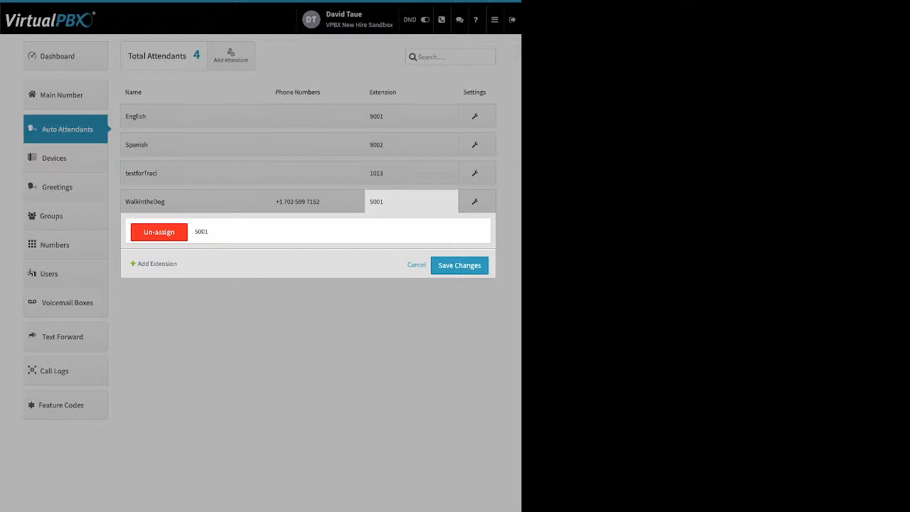
pyautogui.click(412, 202)
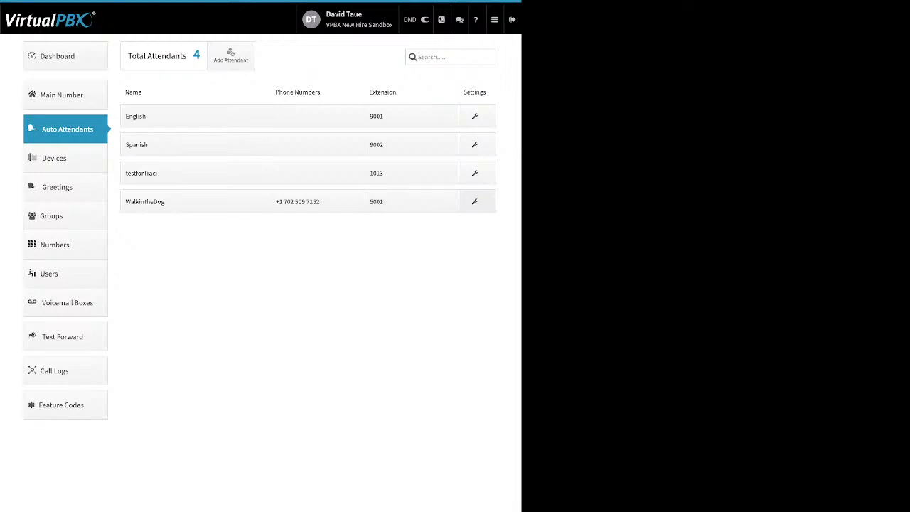
# Review WalkintheDog's call handling for Open Hours, After Hours and Holidays, and save the Open Hours Virtual Receptionist and call strategy
pyautogui.click(475, 201)
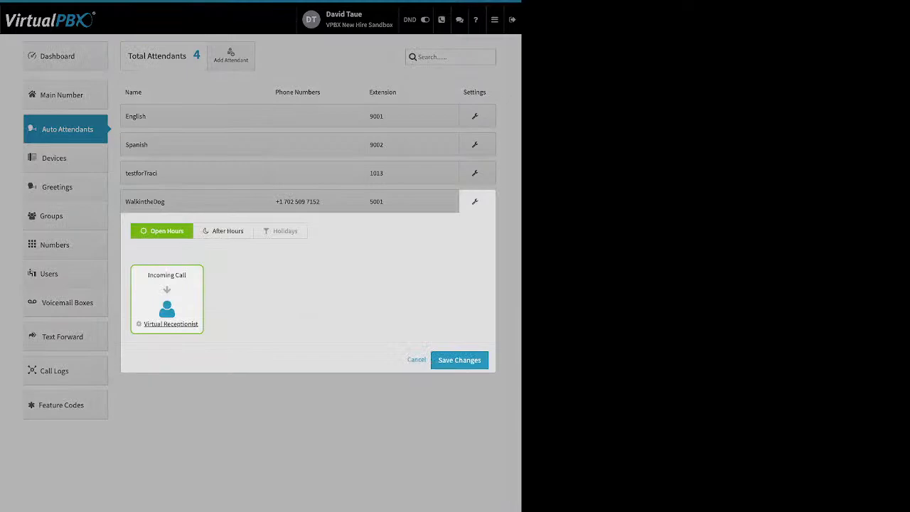
pyautogui.click(223, 231)
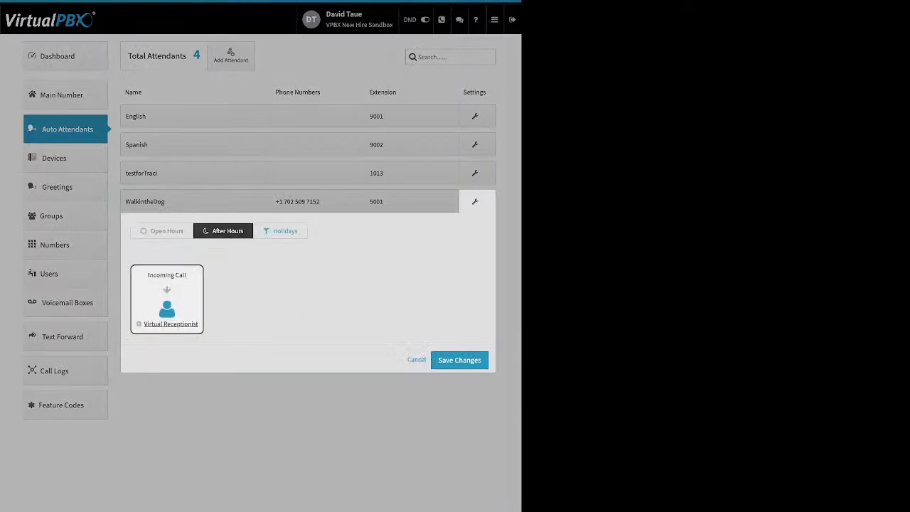
pyautogui.click(280, 231)
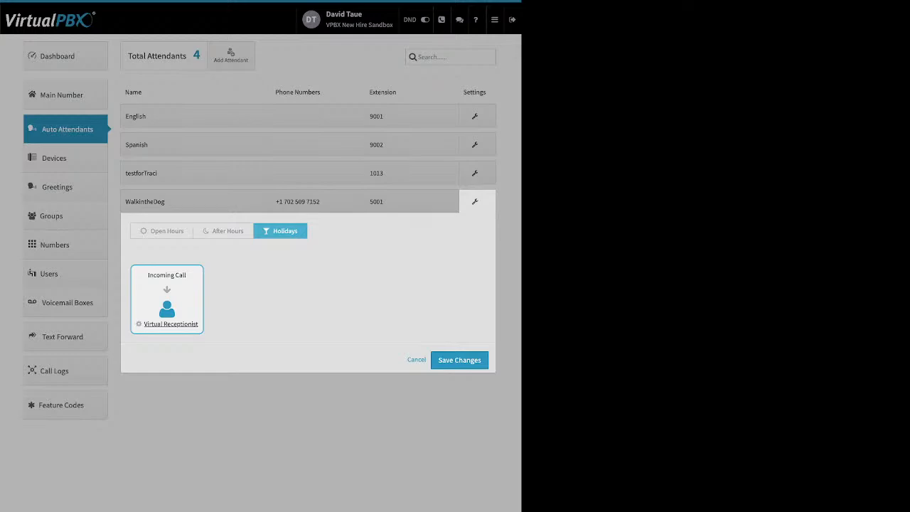
pyautogui.click(162, 231)
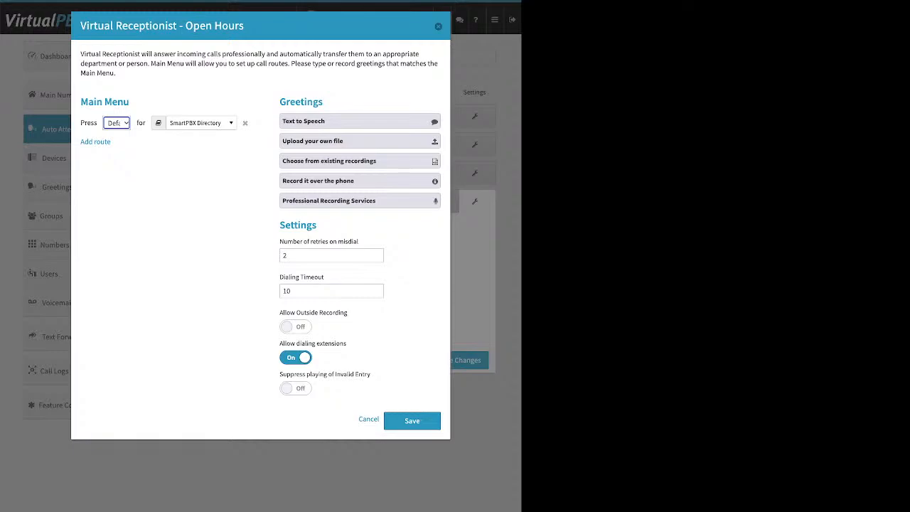
pyautogui.click(412, 421)
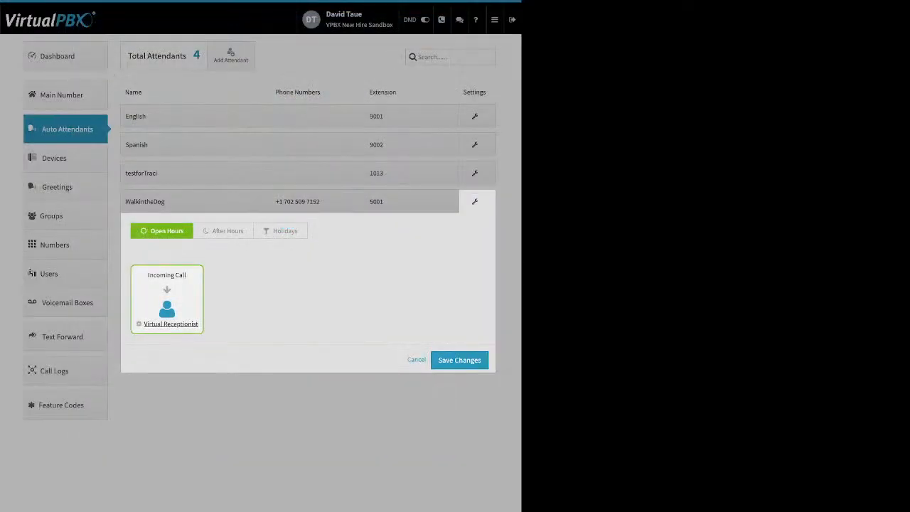
pyautogui.click(460, 360)
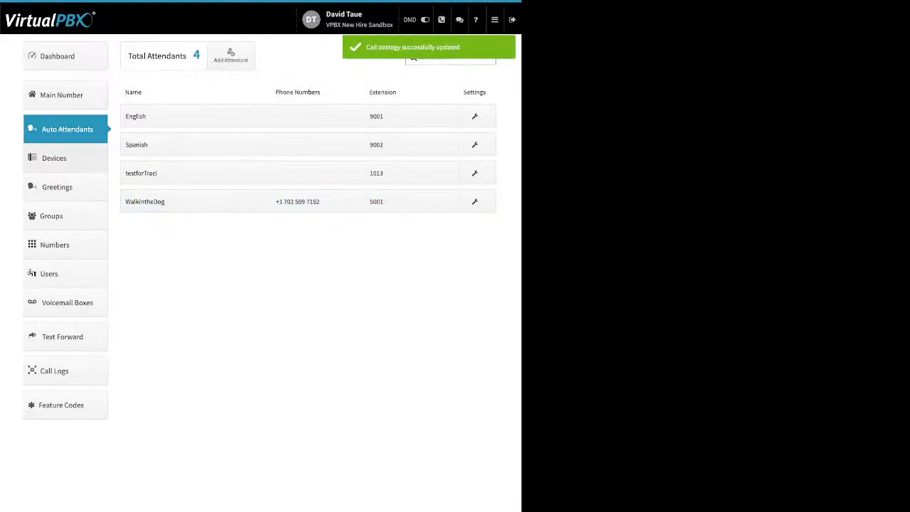
# Open the Devices list, review the device types and SIP Phone brands that can be added, and close the brand selection
pyautogui.click(57, 158)
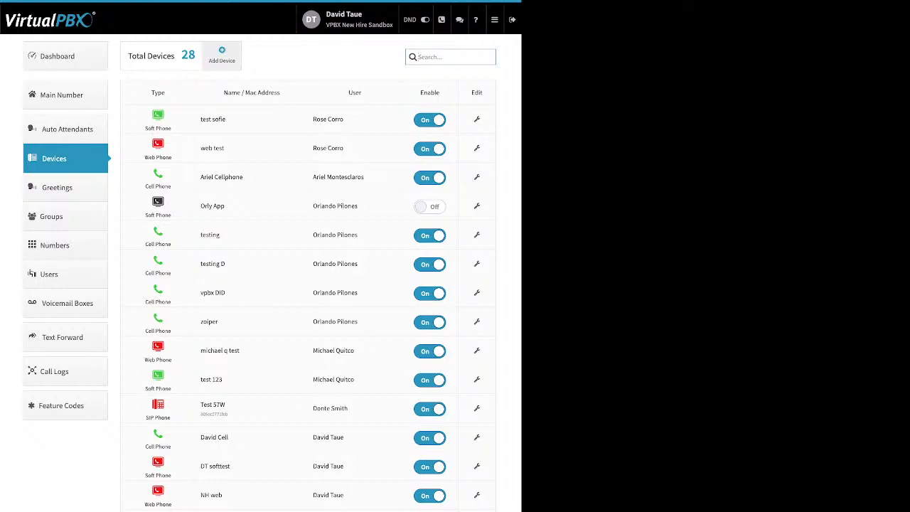
pyautogui.click(221, 55)
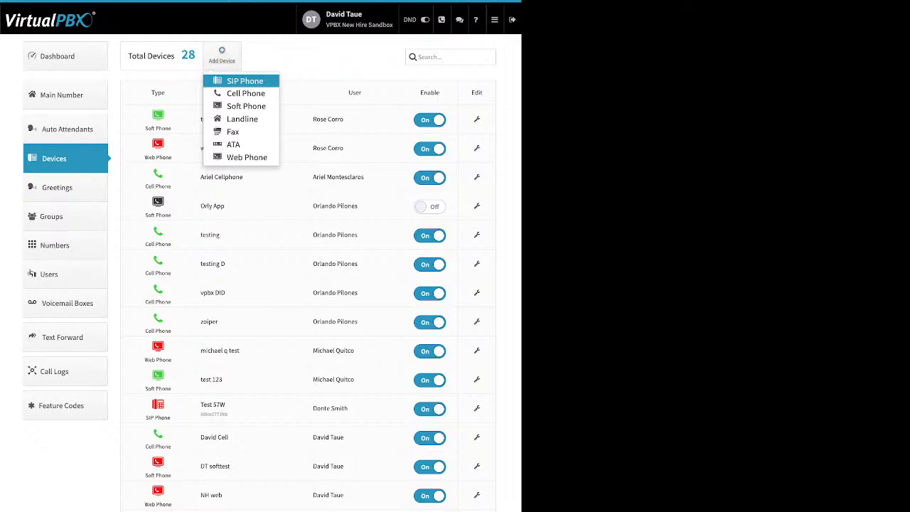
pyautogui.click(245, 81)
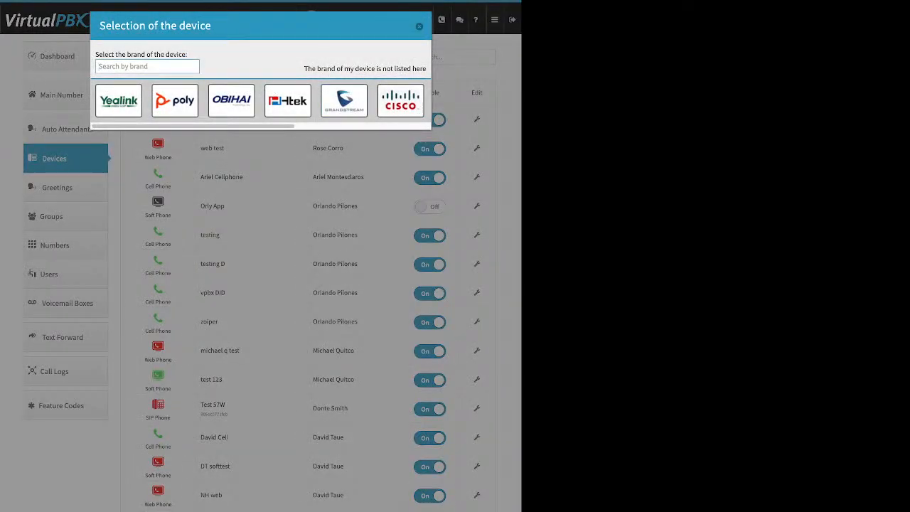
pyautogui.press('Escape')
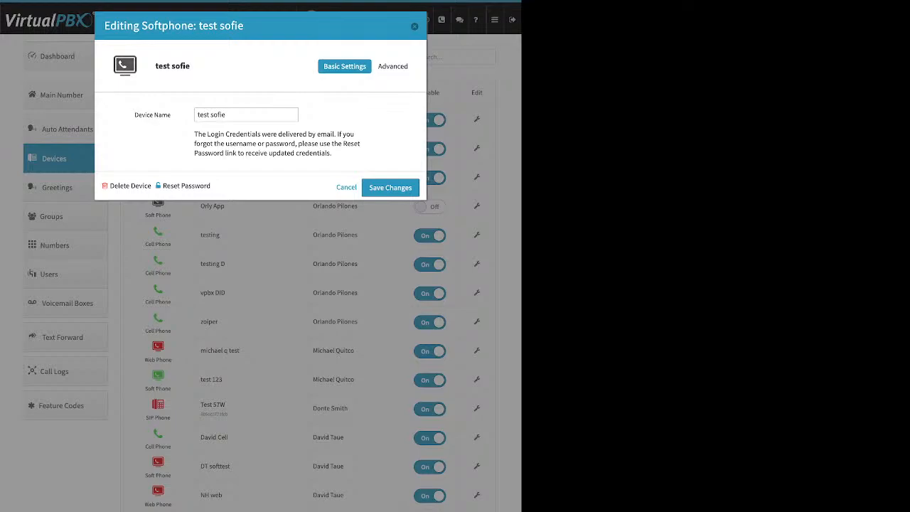
# In the first listed soft phone's audio settings, add the G711a / PCMA and G711u / PCMU codecs to the selected codecs
pyautogui.click(395, 66)
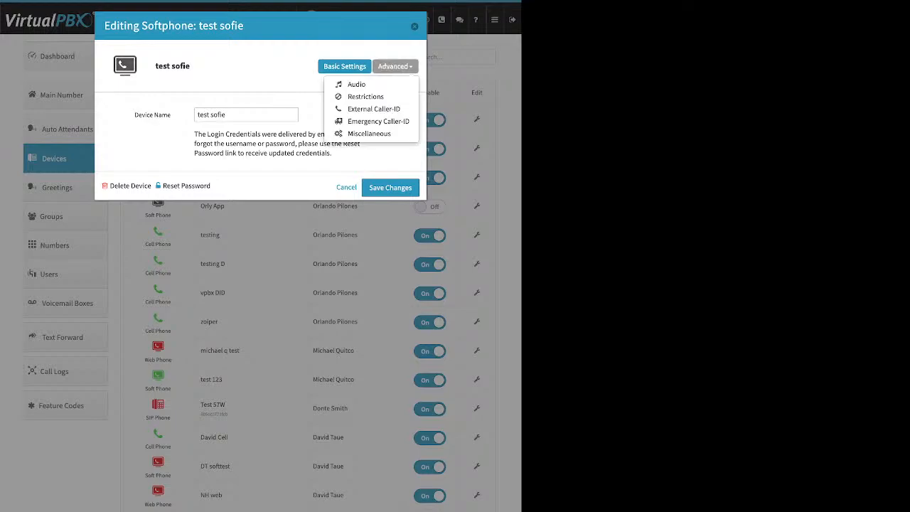
pyautogui.click(356, 84)
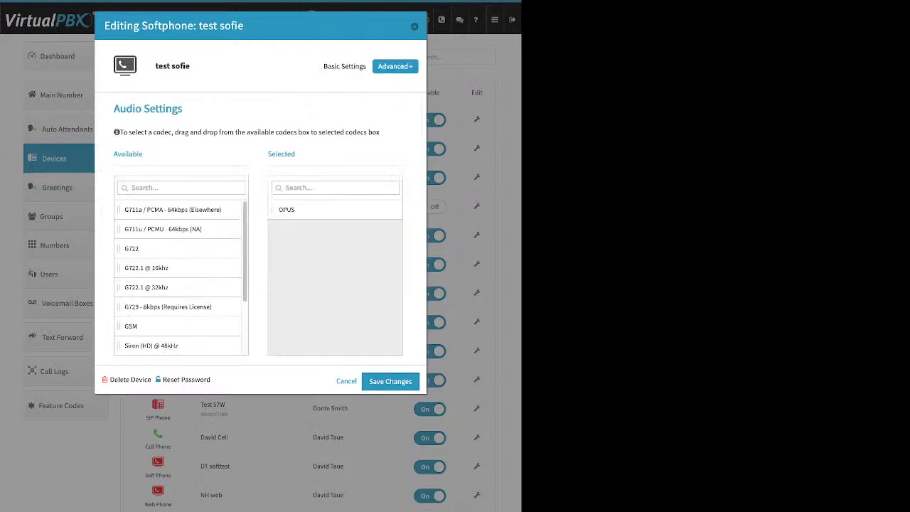
pyautogui.doubleClick(282, 154)
pyautogui.click(395, 66)
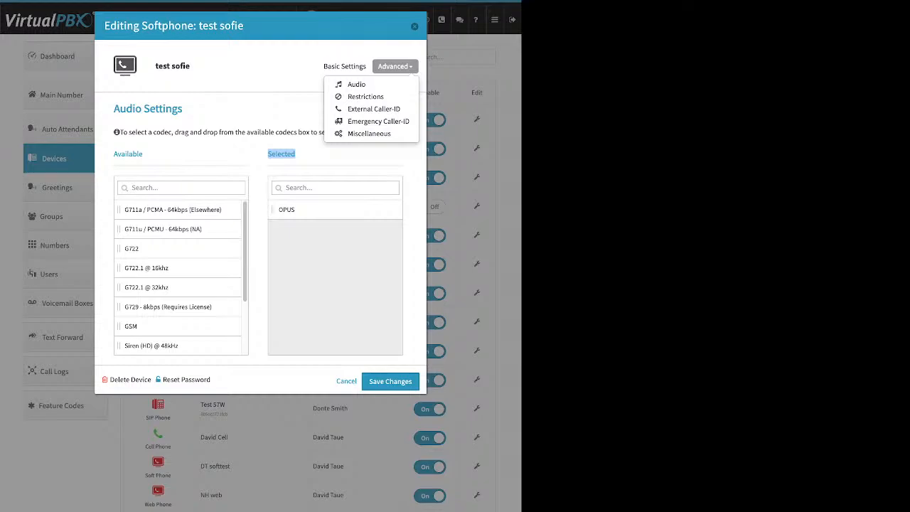
pyautogui.click(285, 106)
pyautogui.moveTo(163, 209); pyautogui.dragTo(312, 211)
pyautogui.moveTo(164, 210); pyautogui.dragTo(286, 210)
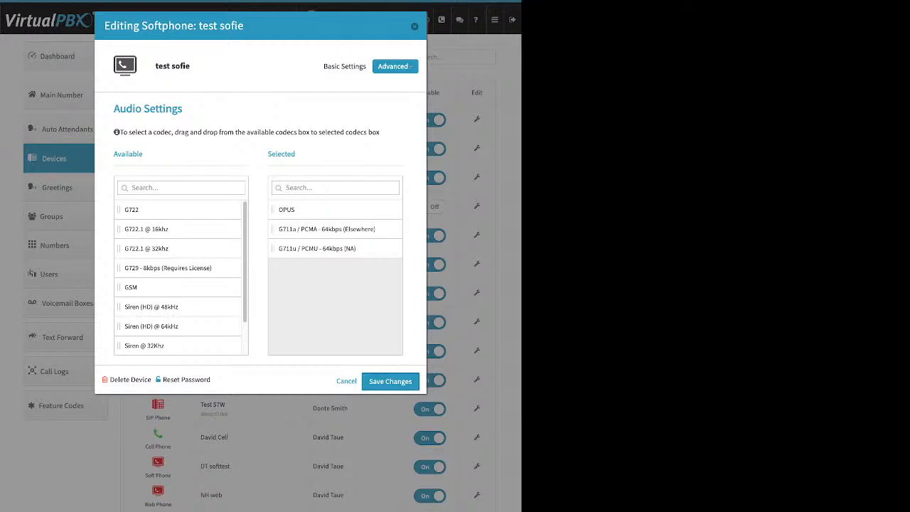
# Examine the same soft phone's Emergency Caller-ID number choices and close the device settings without saving
pyautogui.click(395, 66)
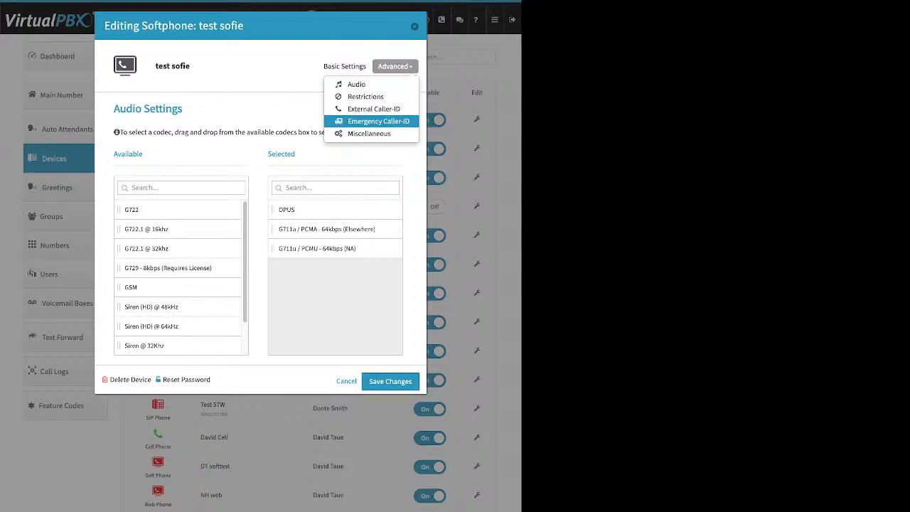
pyautogui.click(378, 121)
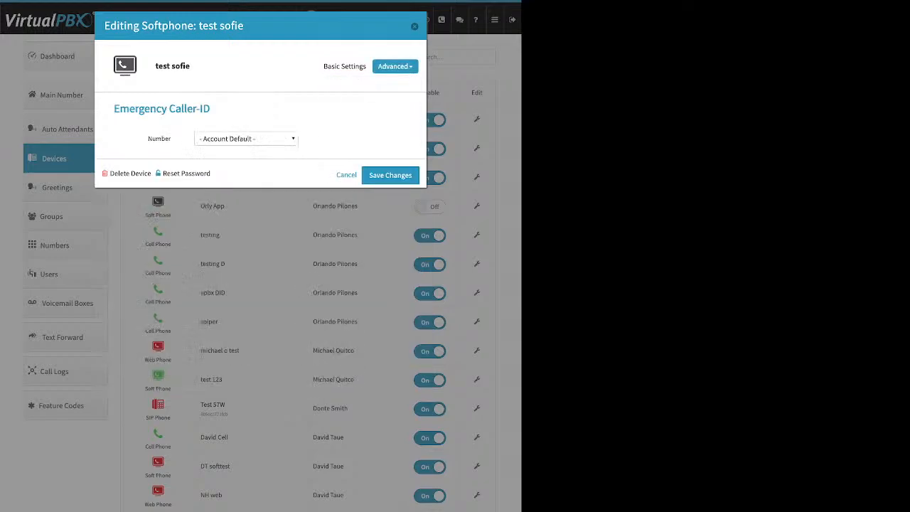
pyautogui.click(246, 139)
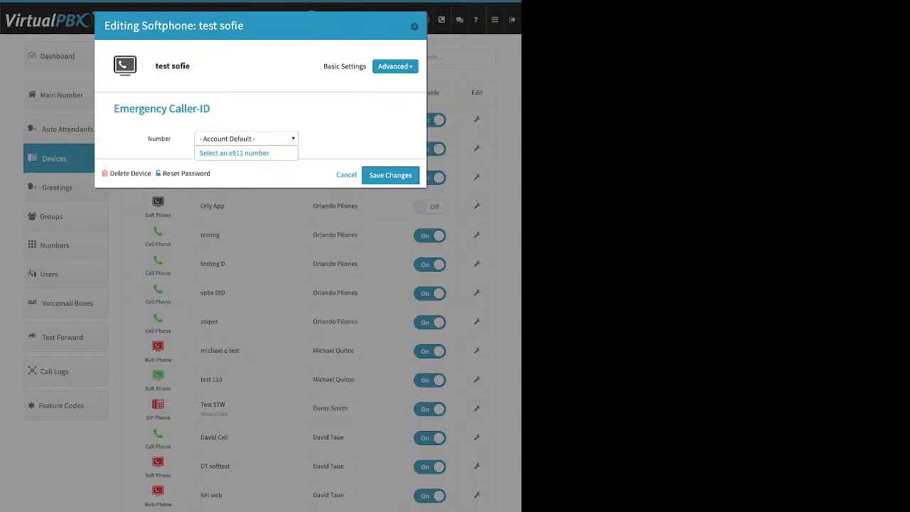
pyautogui.press('Escape')
pyautogui.press('Escape')
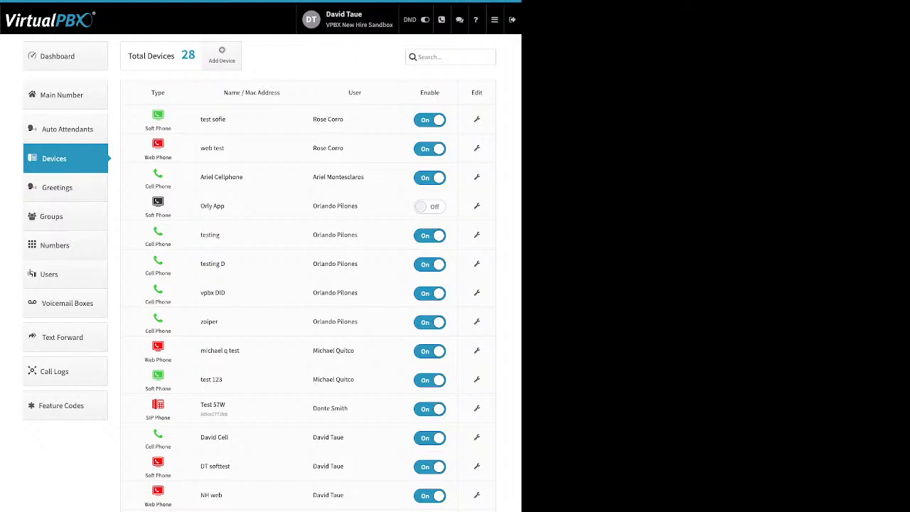
# Examine the basic settings for adding a new Soft Phone, and close the form without creating the device
pyautogui.click(222, 55)
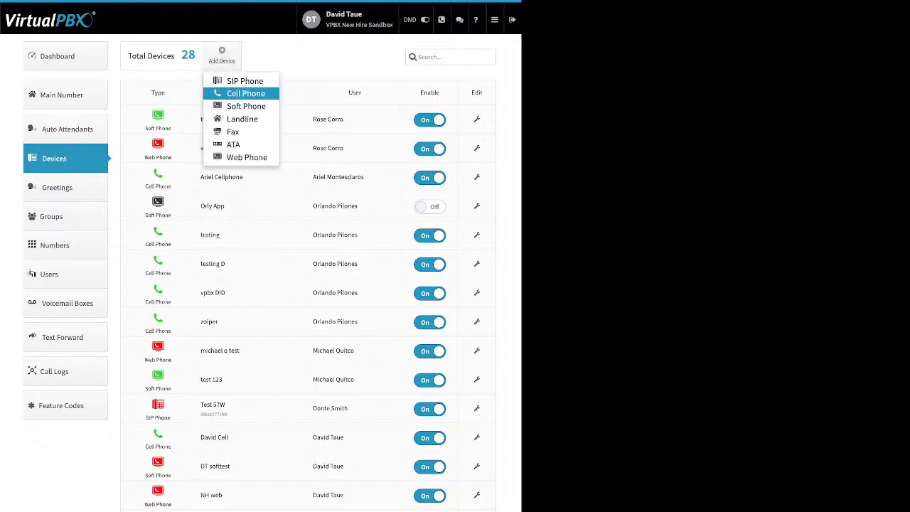
pyautogui.click(246, 106)
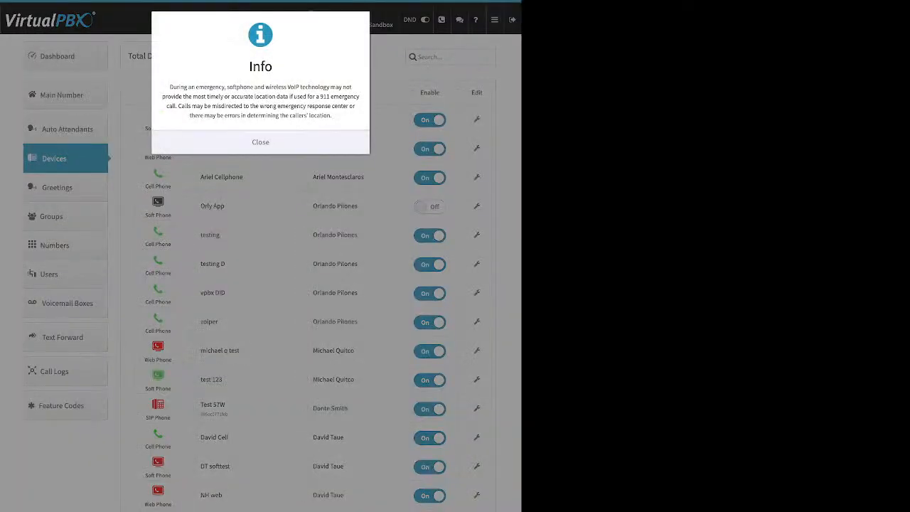
pyautogui.click(260, 142)
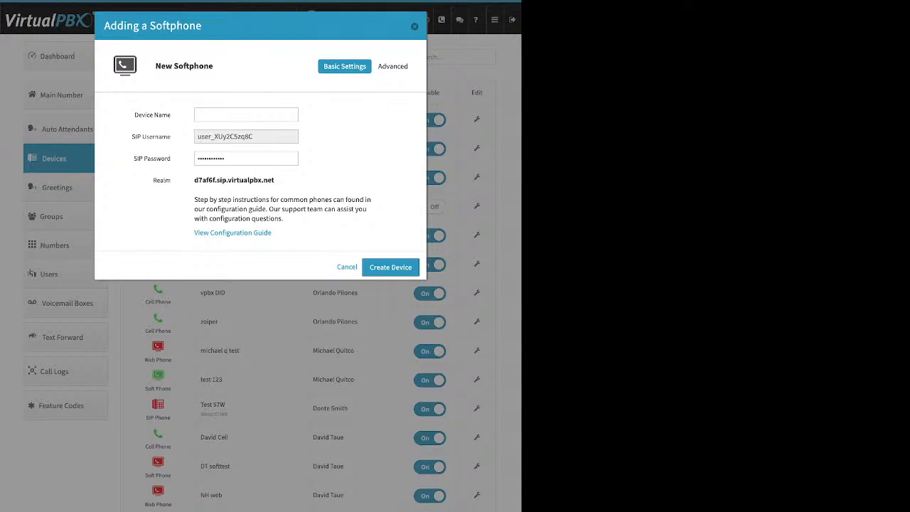
pyautogui.click(415, 26)
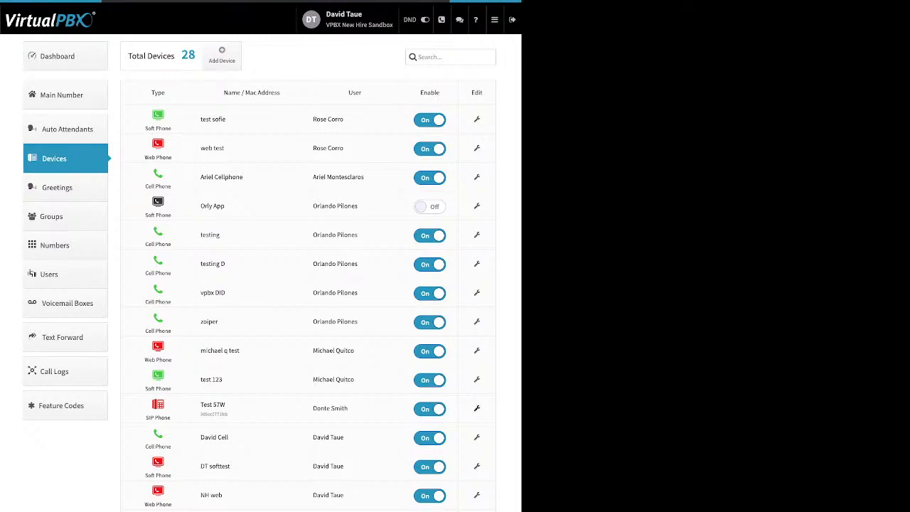
# Open the Test 57W SIP phone's settings and view its advanced SIP Info
pyautogui.click(477, 409)
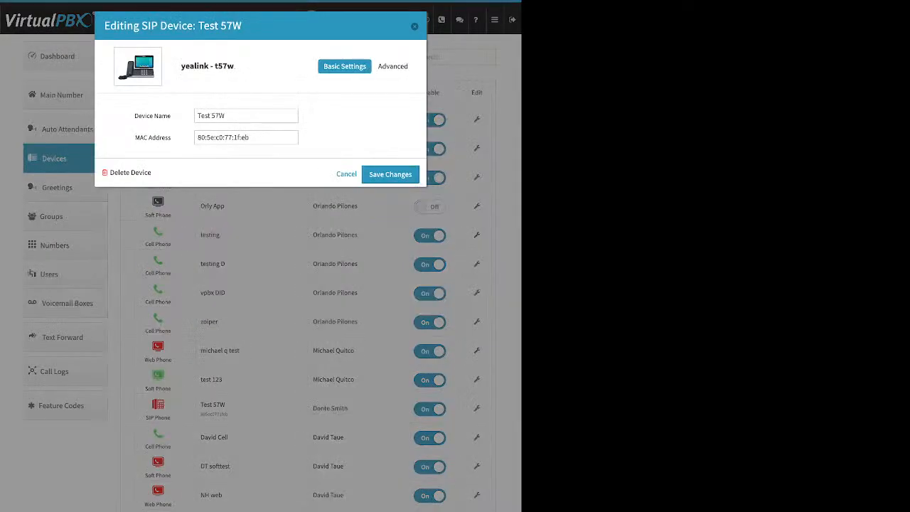
pyautogui.click(395, 66)
pyautogui.click(353, 84)
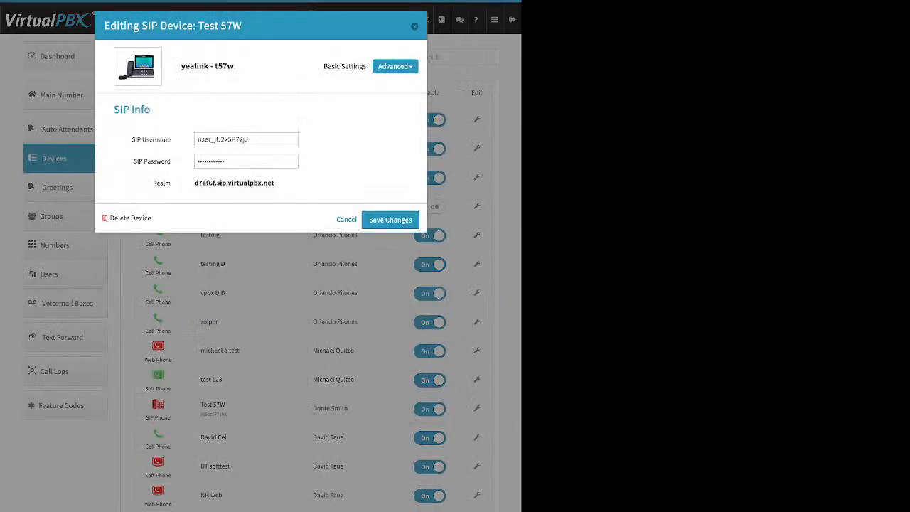
# View the Test 57W SIP phone's audio codec settings and its advanced options, and close the device settings without saving
pyautogui.click(395, 66)
pyautogui.click(355, 96)
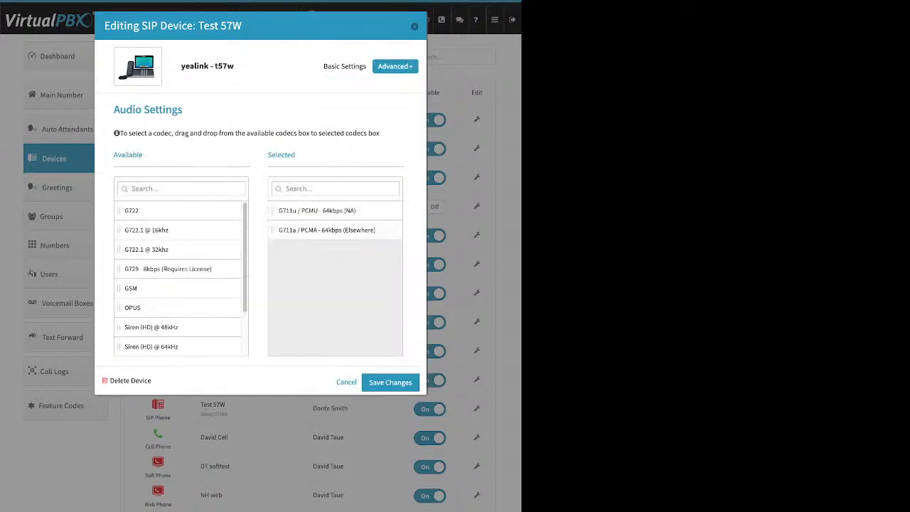
pyautogui.click(396, 66)
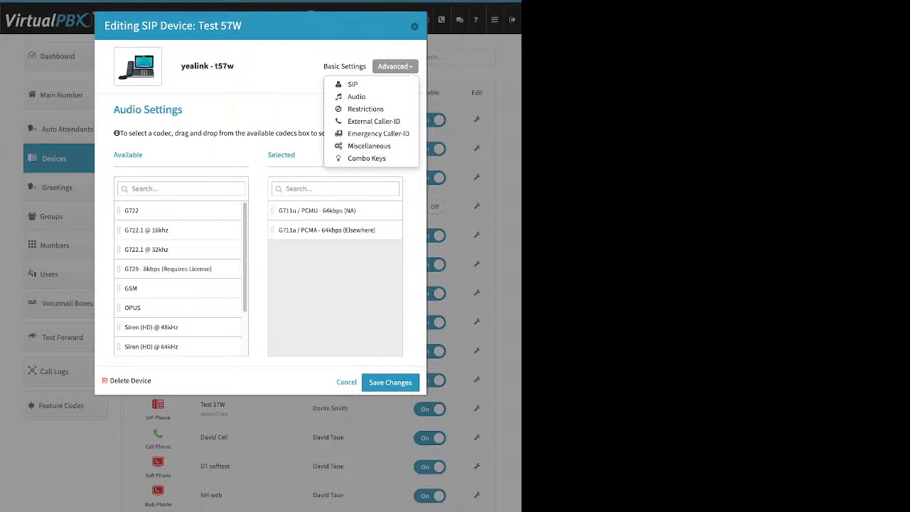
pyautogui.click(414, 27)
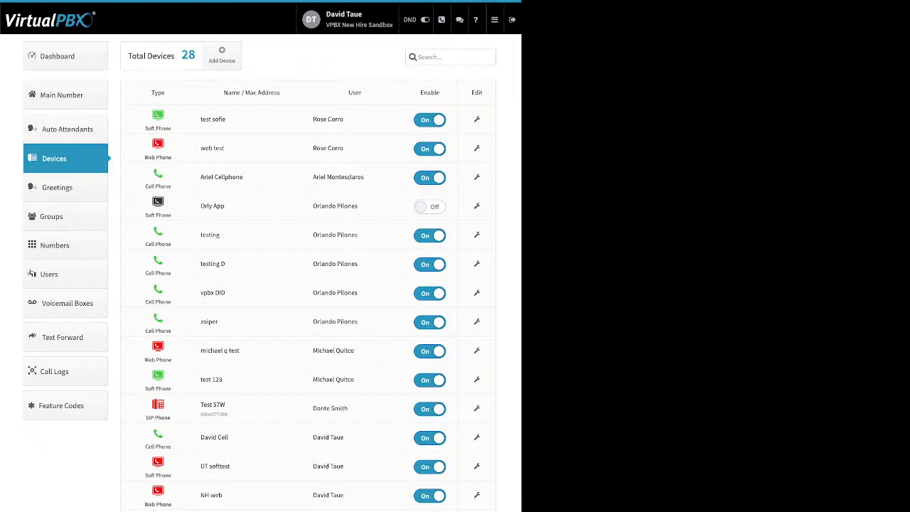
# Examine the Greetings list, including the greeting names, the Tts, Upload and Recording sources, and the Play and Download columns
pyautogui.click(57, 187)
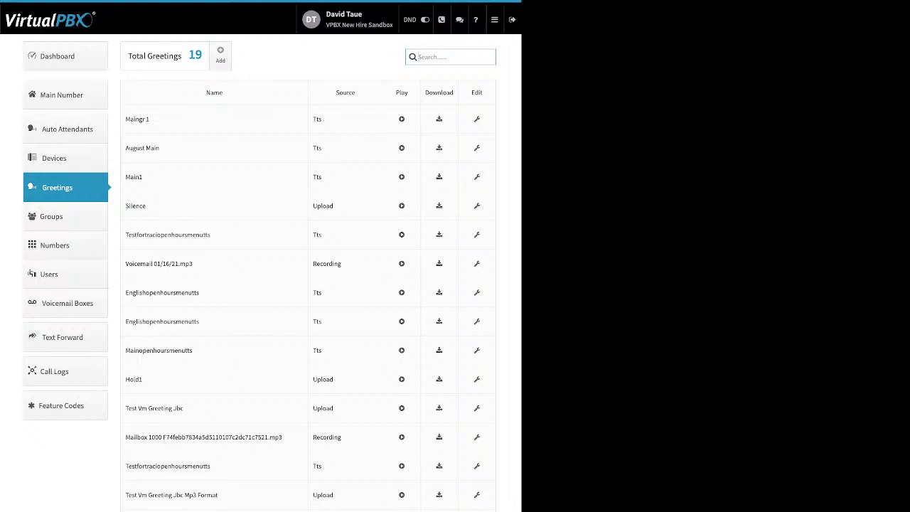
pyautogui.moveTo(165, 120); pyautogui.dragTo(37, 127)
pyautogui.click(165, 120)
pyautogui.moveTo(150, 119); pyautogui.dragTo(130, 120)
pyautogui.moveTo(324, 119); pyautogui.dragTo(313, 119)
pyautogui.doubleClick(322, 206)
pyautogui.moveTo(342, 264); pyautogui.dragTo(313, 264)
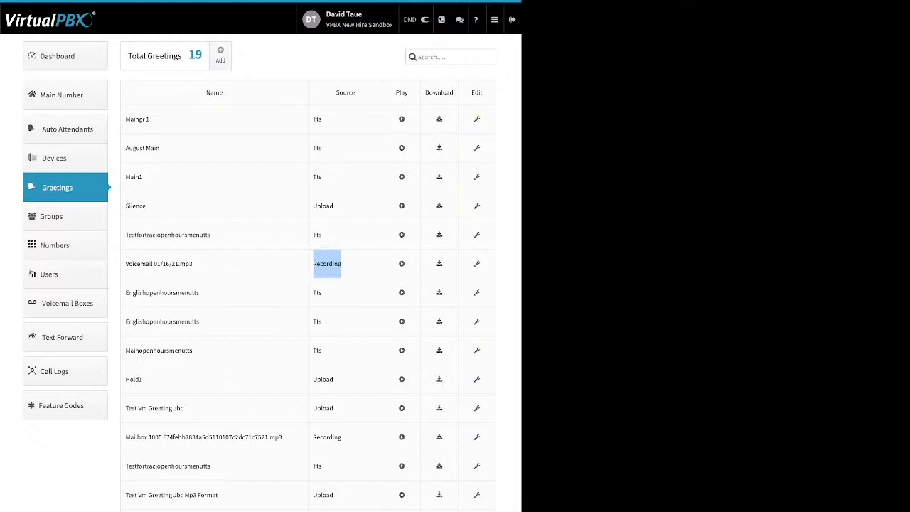
pyautogui.moveTo(408, 93); pyautogui.dragTo(396, 93)
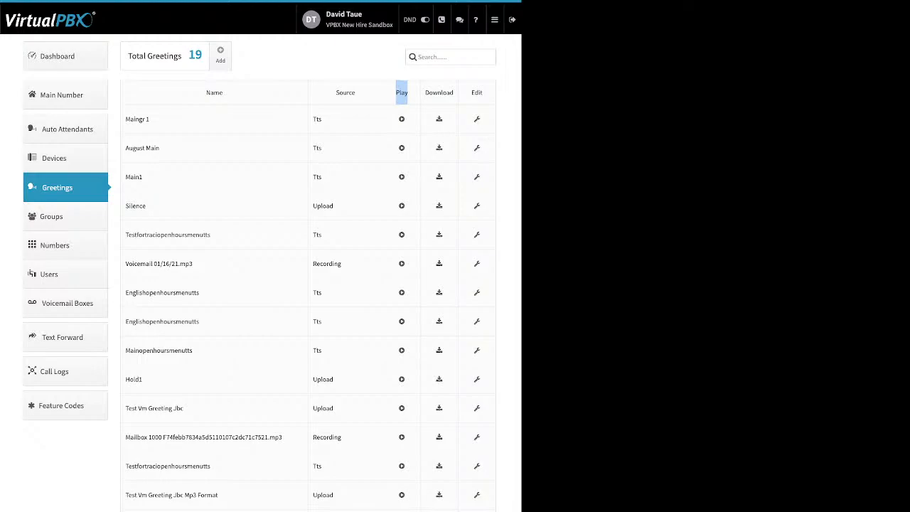
pyautogui.doubleClick(439, 92)
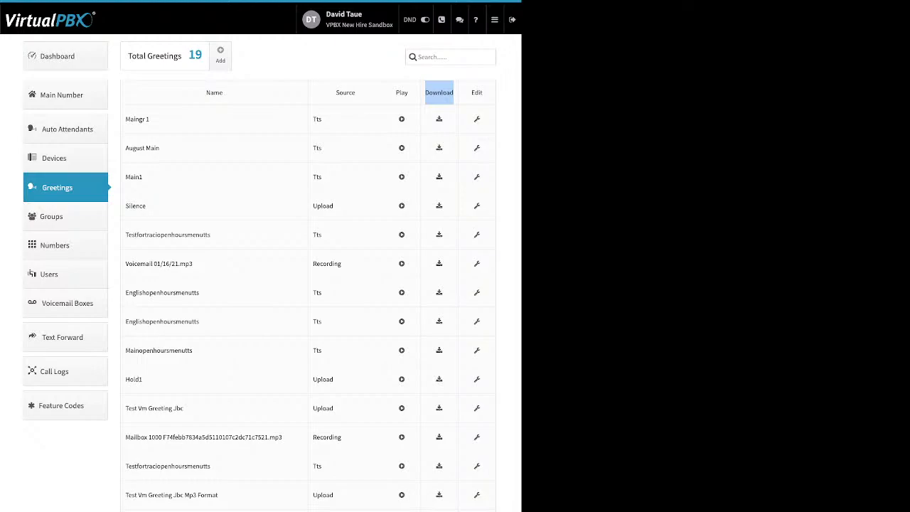
# Examine the name and delete options in the MainGR 1 greeting's edit form, and close it without saving
pyautogui.click(477, 119)
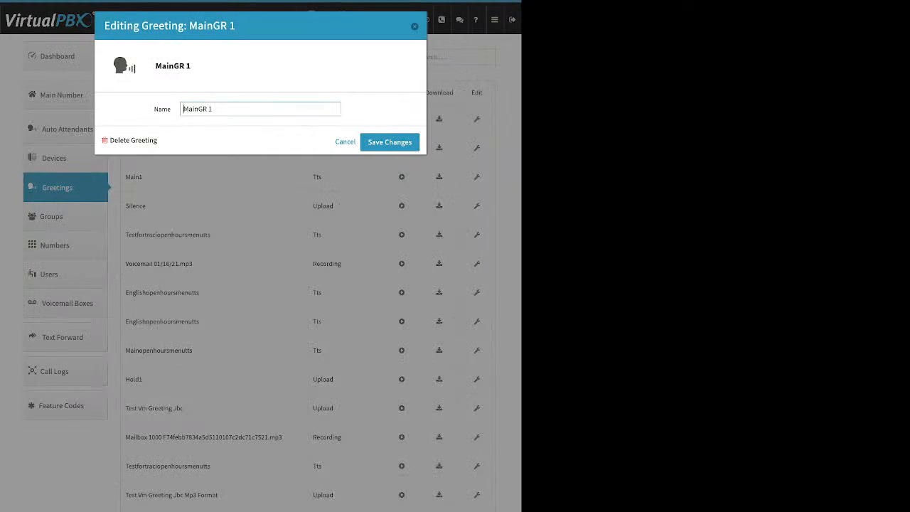
pyautogui.moveTo(157, 140); pyautogui.dragTo(110, 140)
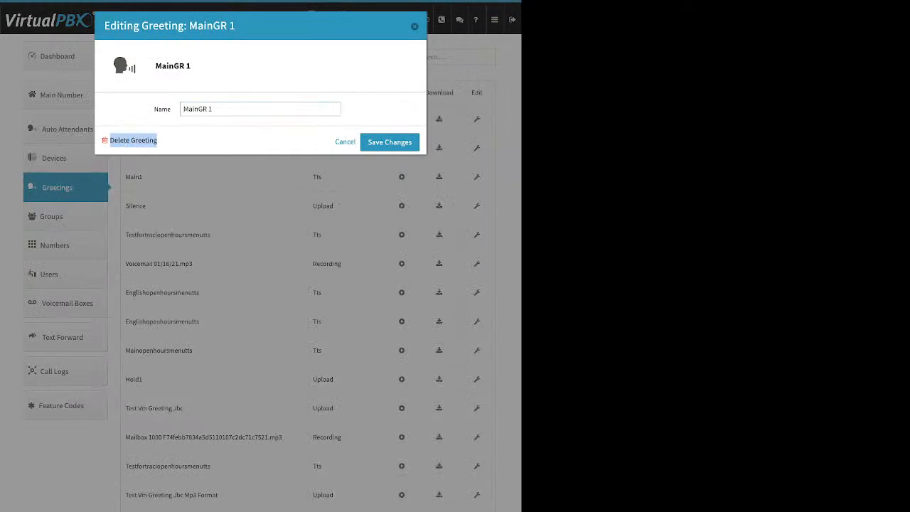
pyautogui.click(414, 26)
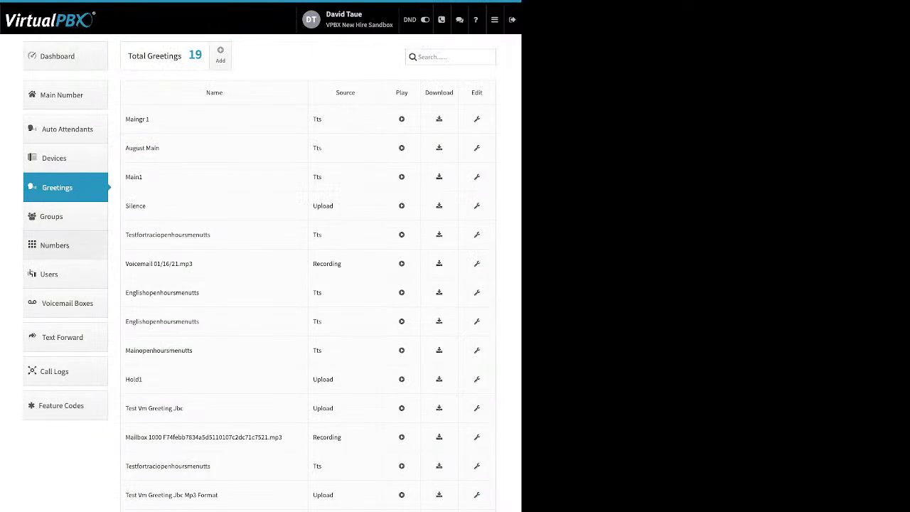
# View the account's numbers in use and the options available for the first Office Number
pyautogui.click(65, 245)
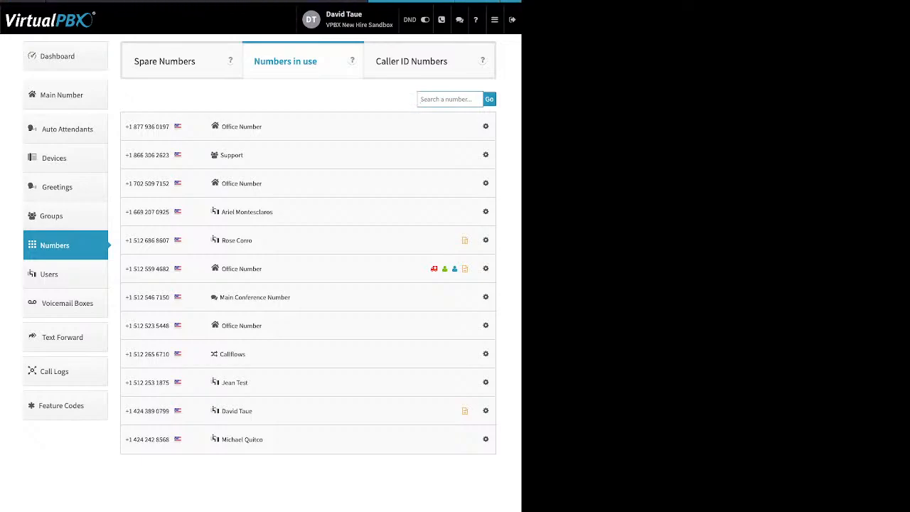
pyautogui.click(485, 127)
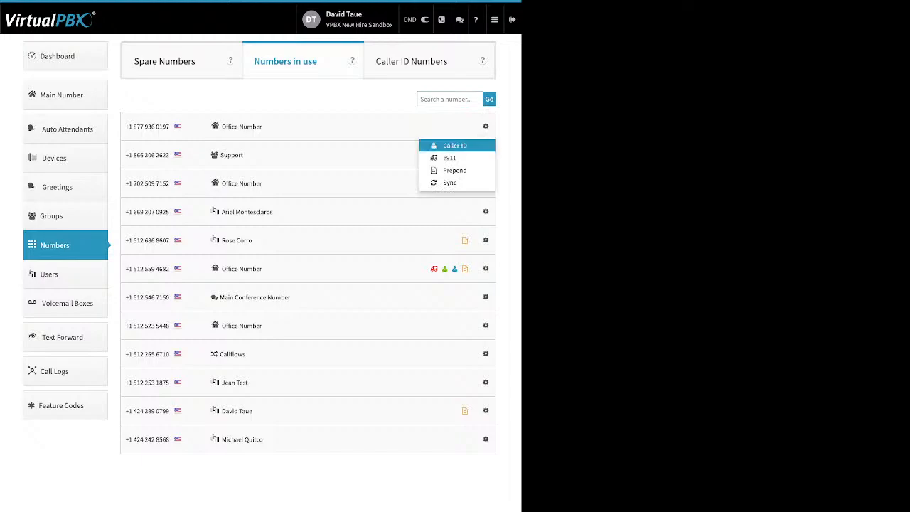
pyautogui.click(387, 170)
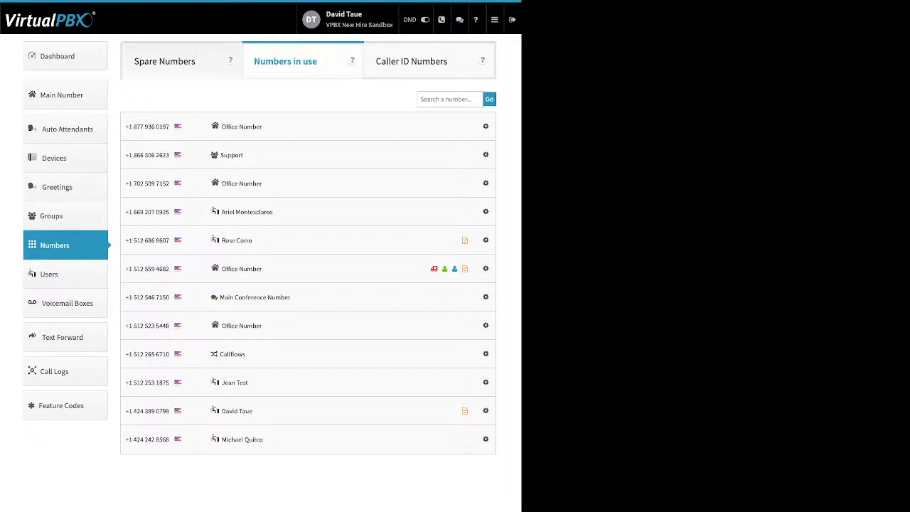
# Delete the second and fourth phone numbers from the Spare Numbers list
pyautogui.click(165, 61)
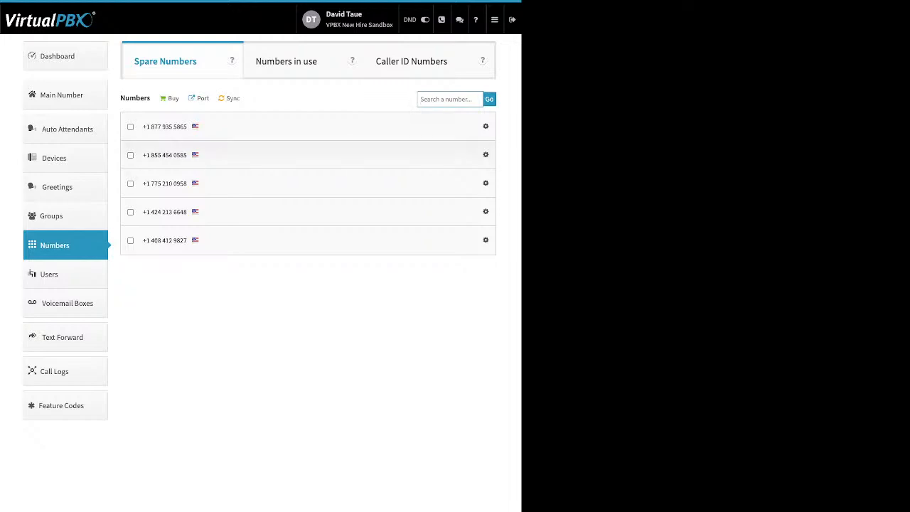
pyautogui.click(130, 155)
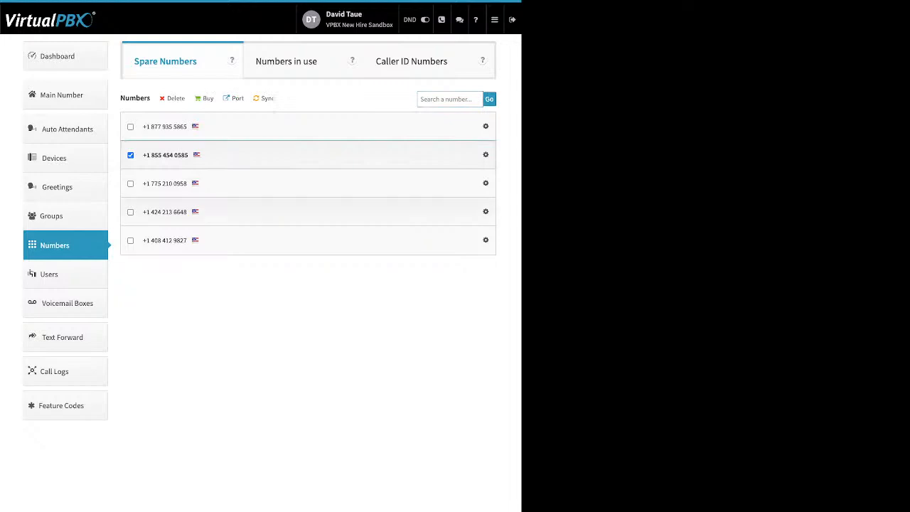
pyautogui.click(130, 211)
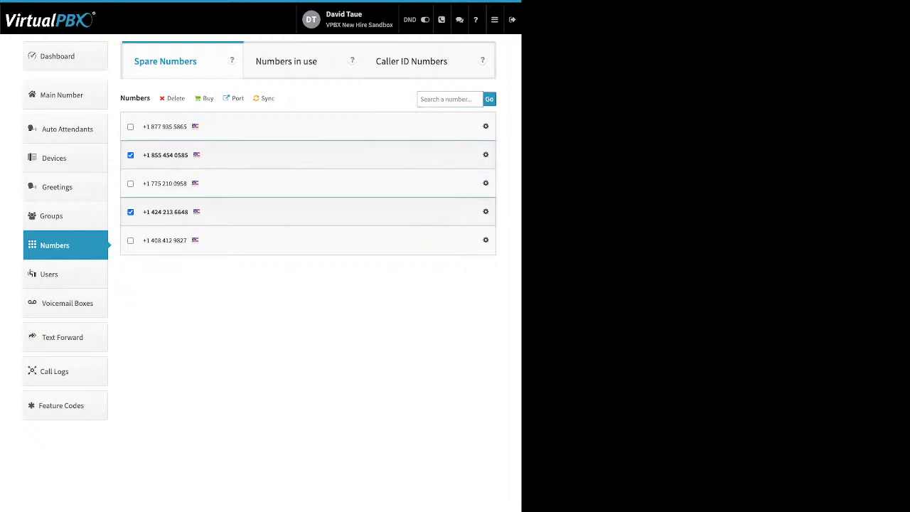
pyautogui.moveTo(186, 99); pyautogui.dragTo(167, 98)
pyautogui.click(176, 99)
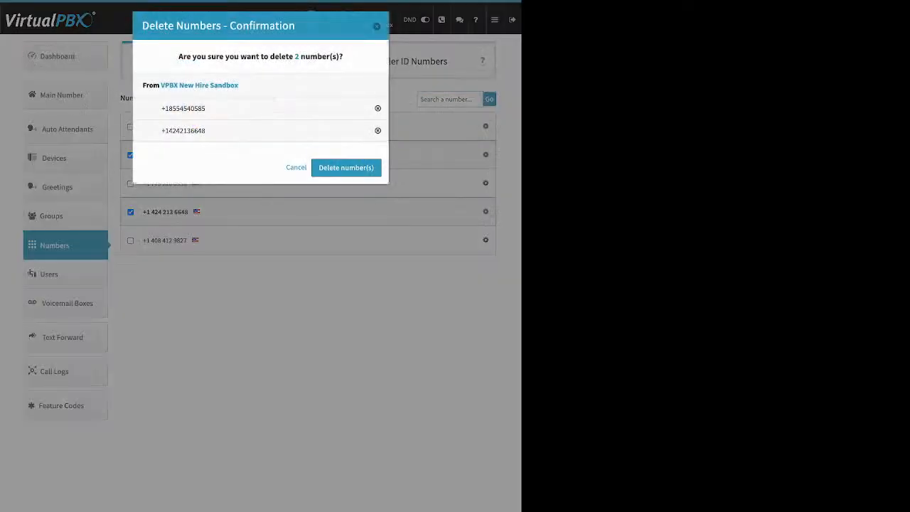
pyautogui.click(346, 168)
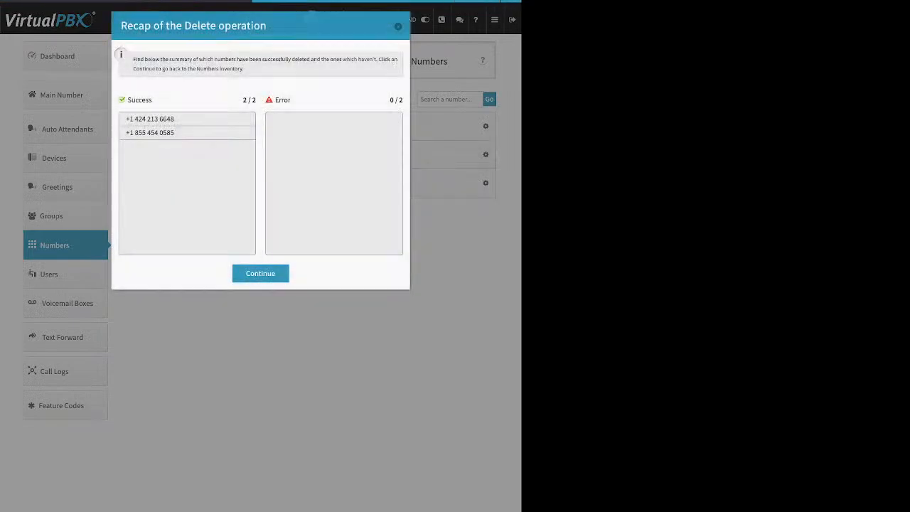
pyautogui.click(260, 274)
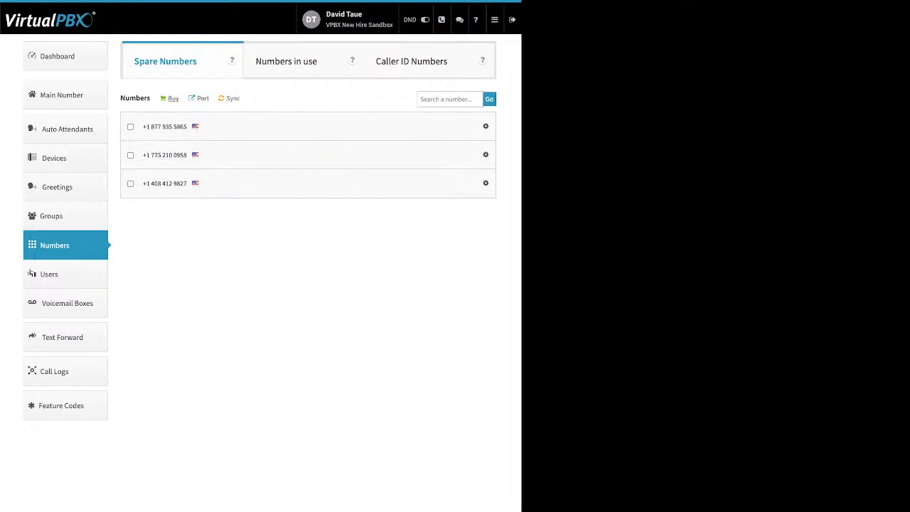
# Check the numbers in use once more and return to the Spare Numbers list
pyautogui.click(173, 99)
pyautogui.click(287, 61)
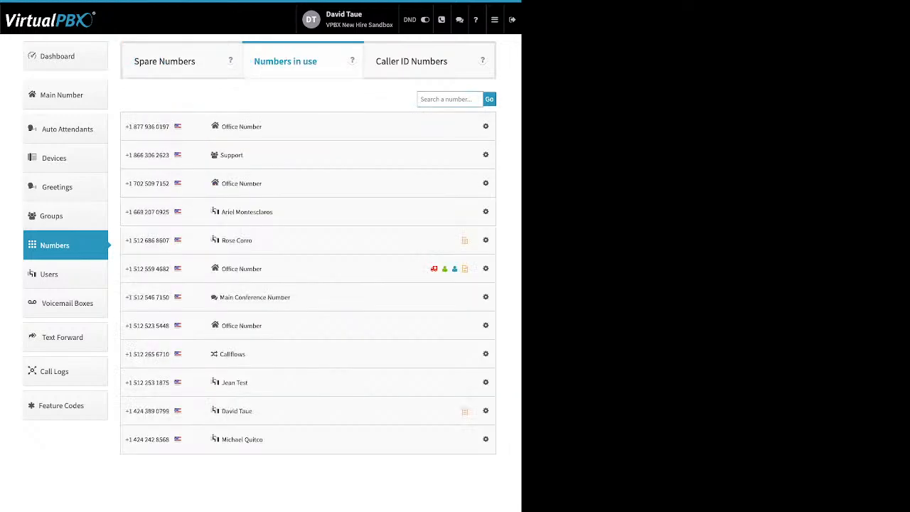
pyautogui.click(165, 61)
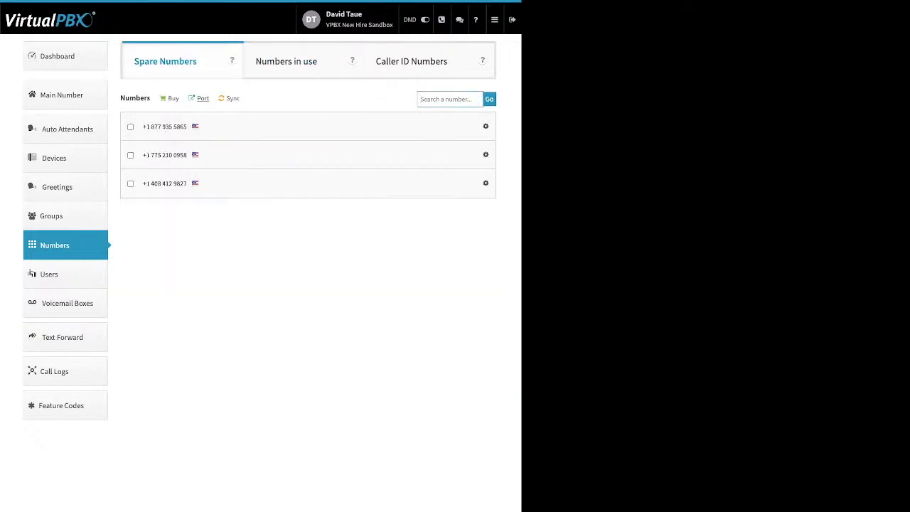
# Examine the name and number type choices of a new port request, and close the form without submitting it
pyautogui.click(202, 98)
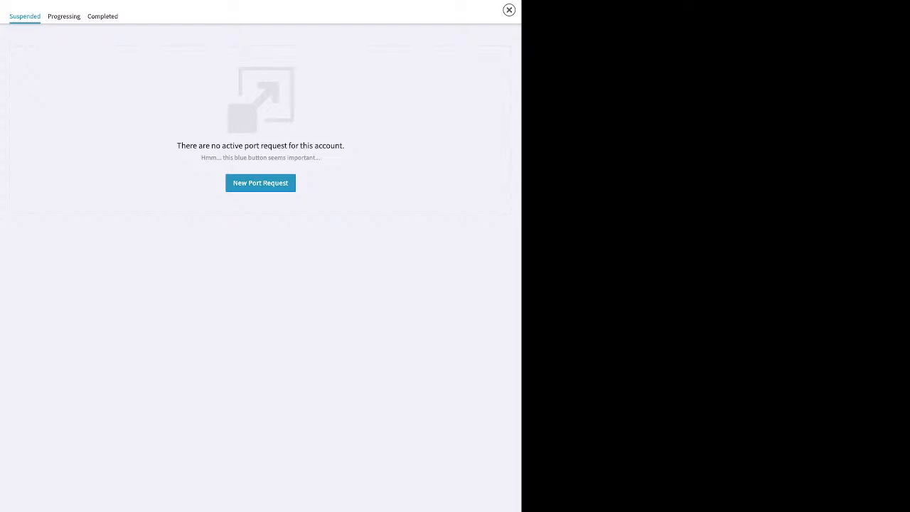
pyautogui.click(260, 182)
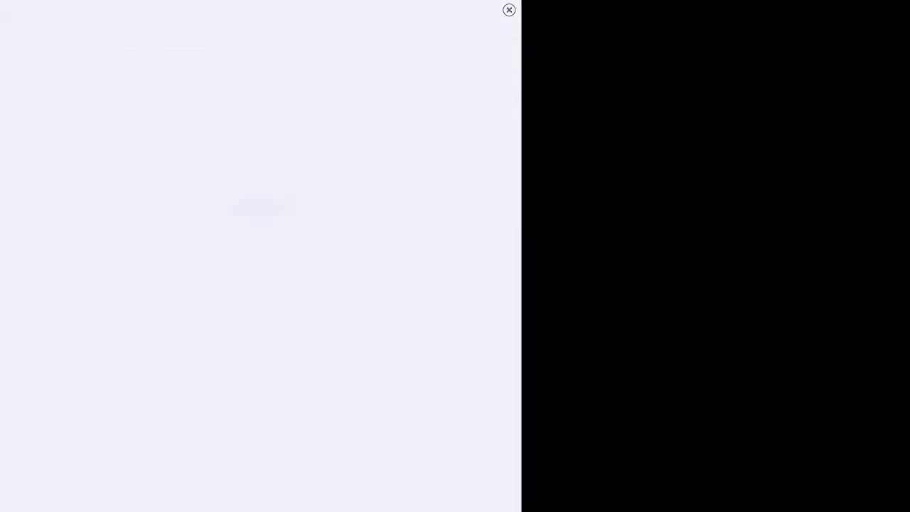
pyautogui.hotkey('ctrl', 'a')
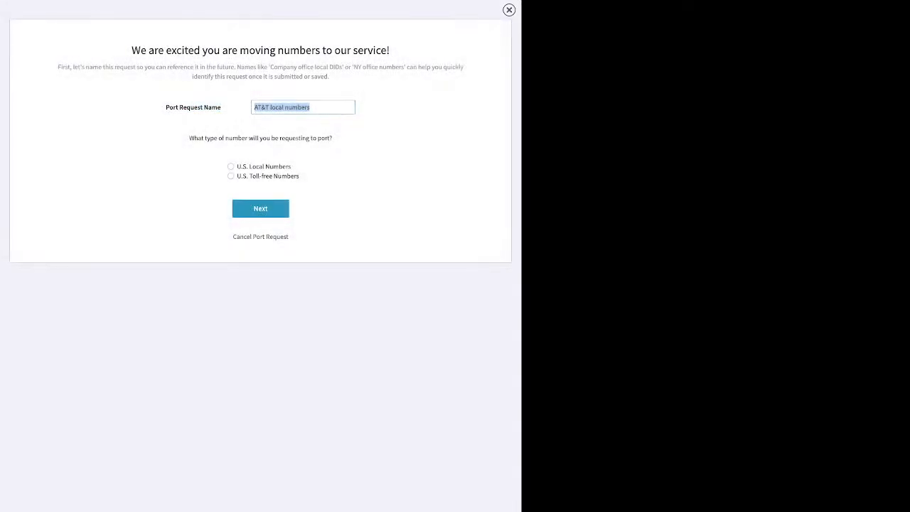
pyautogui.moveTo(250, 166); pyautogui.dragTo(291, 166)
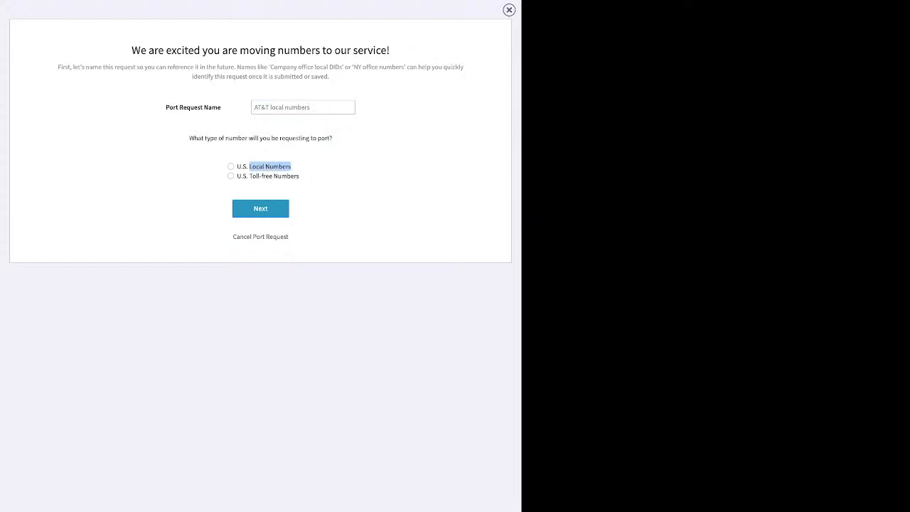
pyautogui.click(509, 10)
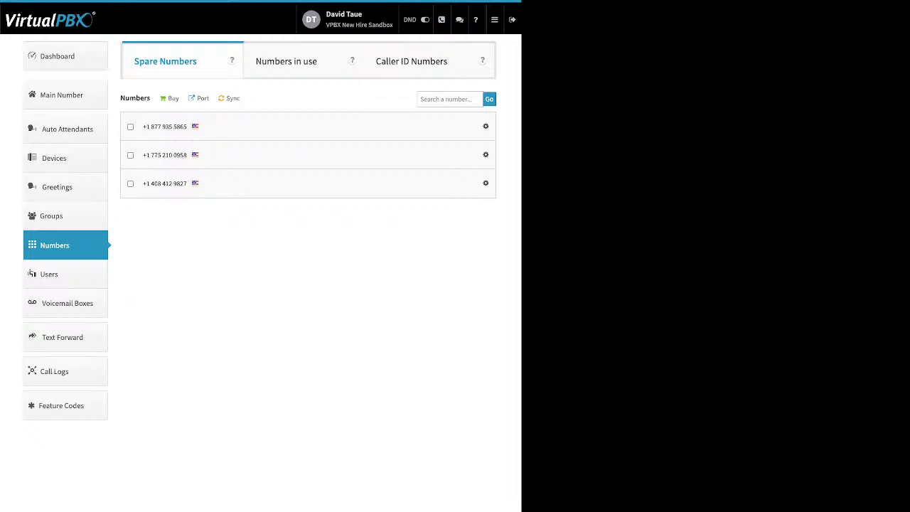
# Examine the Voicemail Boxes list and the basic settings for adding a voicemail box, and close the form without creating one
pyautogui.click(67, 303)
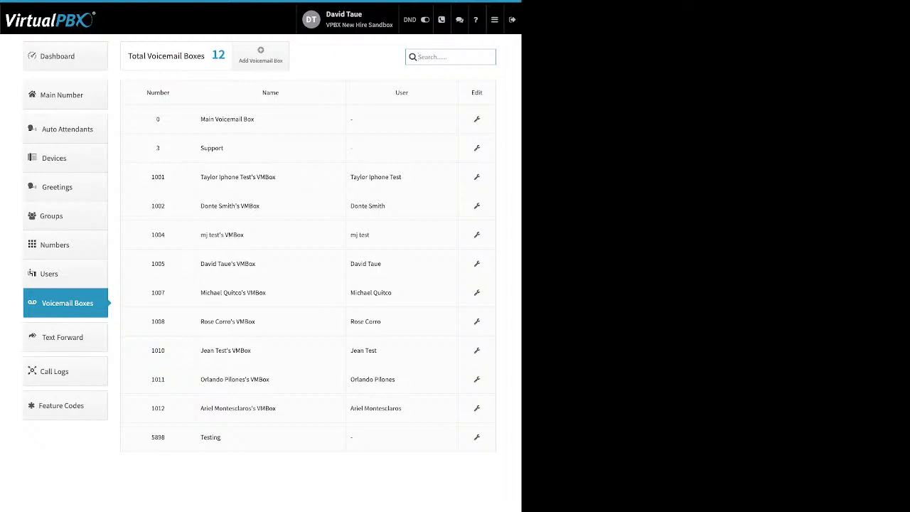
pyautogui.moveTo(408, 93); pyautogui.dragTo(394, 93)
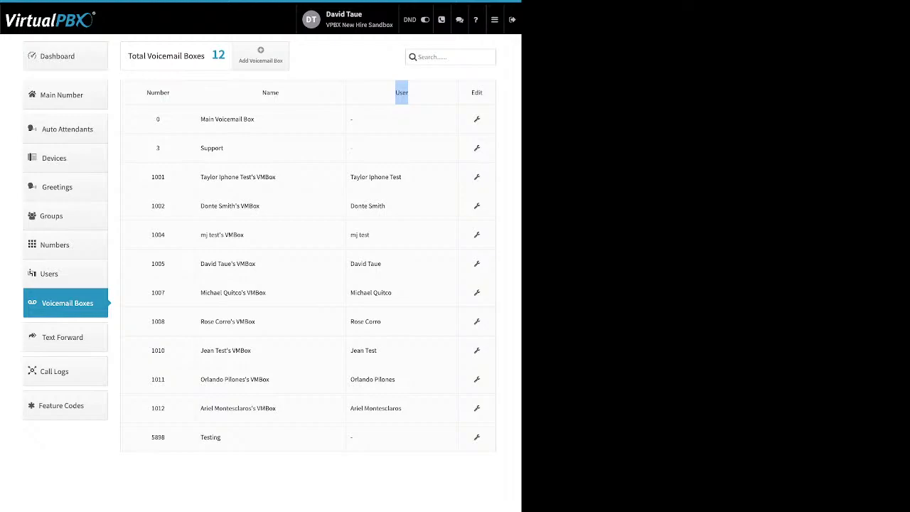
pyautogui.click(261, 54)
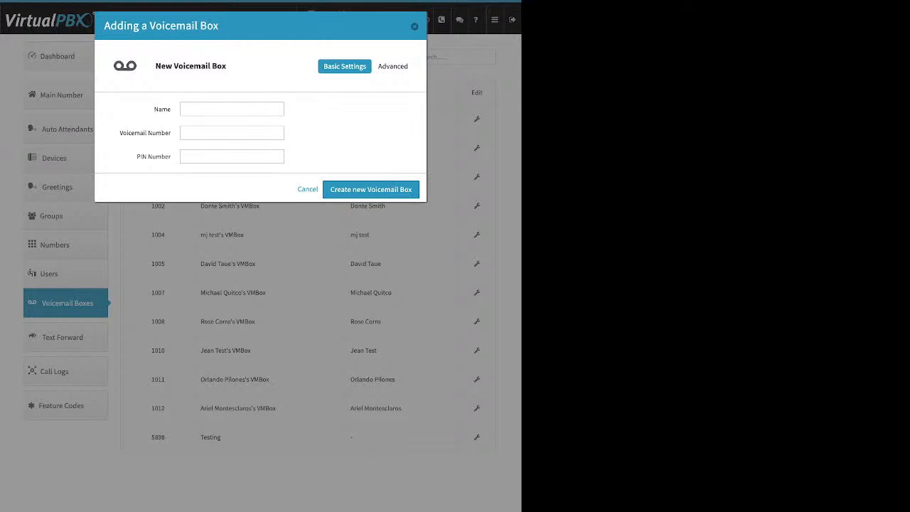
pyautogui.moveTo(154, 109); pyautogui.dragTo(172, 109)
pyautogui.moveTo(123, 133); pyautogui.dragTo(172, 157)
pyautogui.click(414, 27)
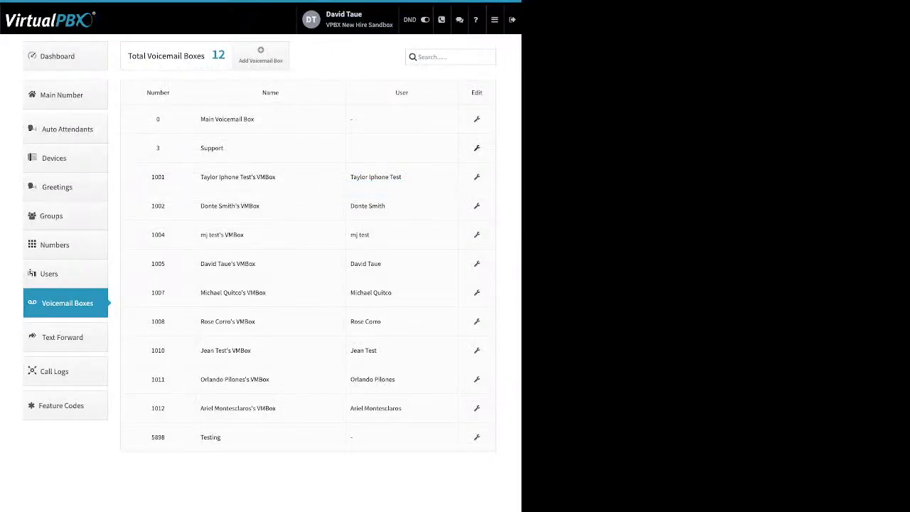
# Examine the Support voicemail box's basic settings and its greeting media upload field, and dismiss the upload without selecting a file
pyautogui.click(477, 148)
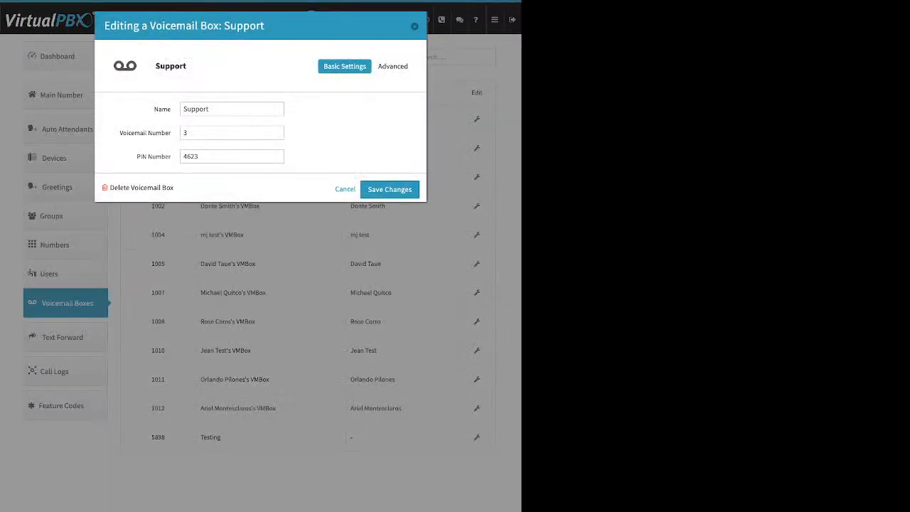
pyautogui.moveTo(115, 131); pyautogui.dragTo(290, 159)
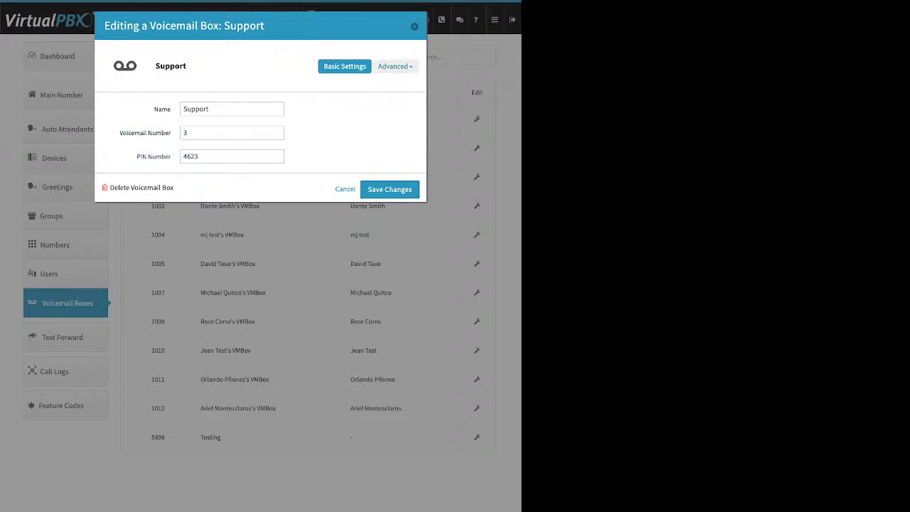
pyautogui.click(395, 66)
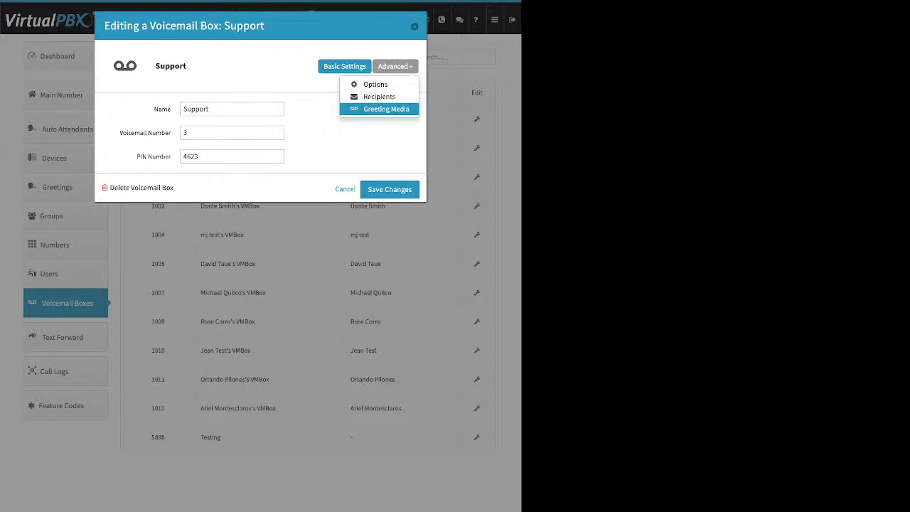
pyautogui.click(386, 108)
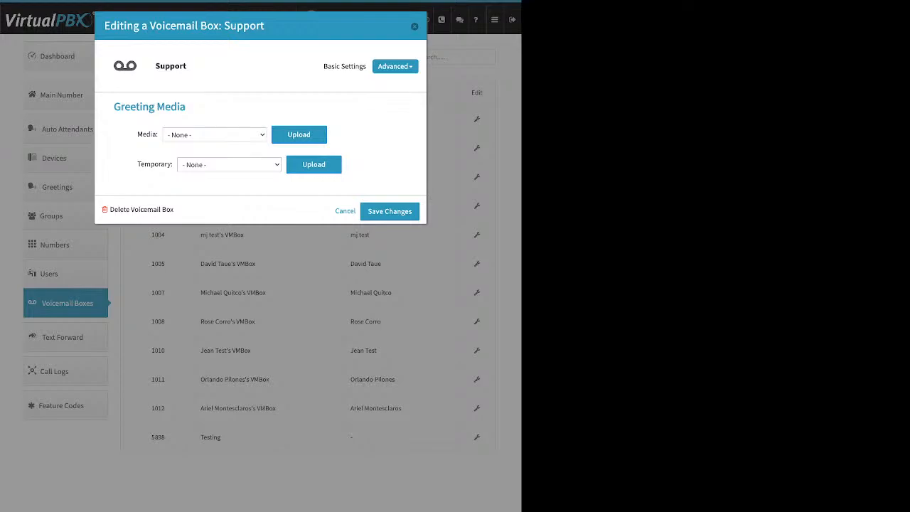
pyautogui.click(298, 134)
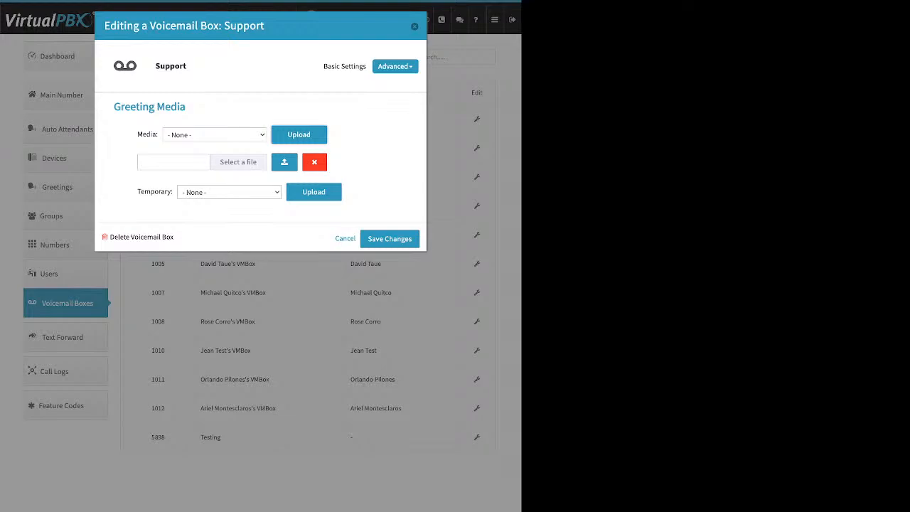
pyautogui.click(315, 162)
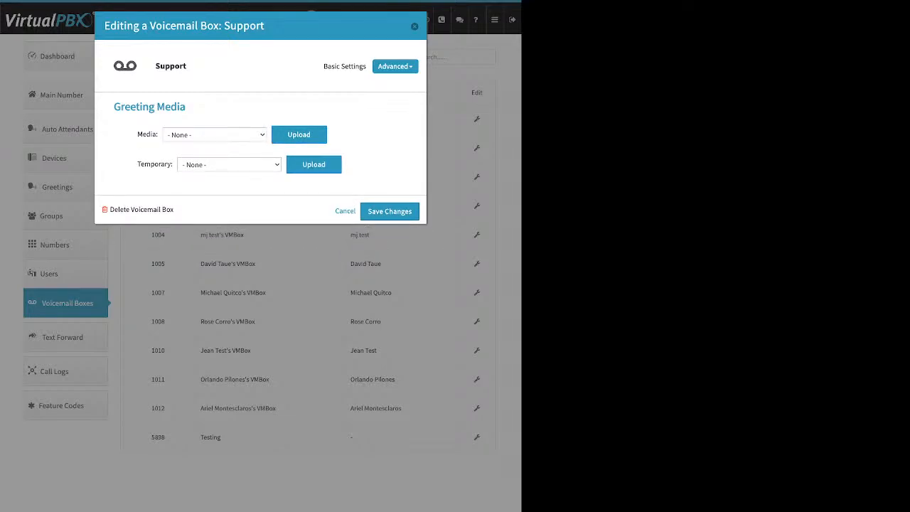
# Choose EnglishOpenHoursMenuTTS as the Support voicemail box's greeting media and check the temporary greeting setting
pyautogui.click(215, 135)
pyautogui.click(229, 164)
pyautogui.moveTo(137, 164); pyautogui.dragTo(172, 165)
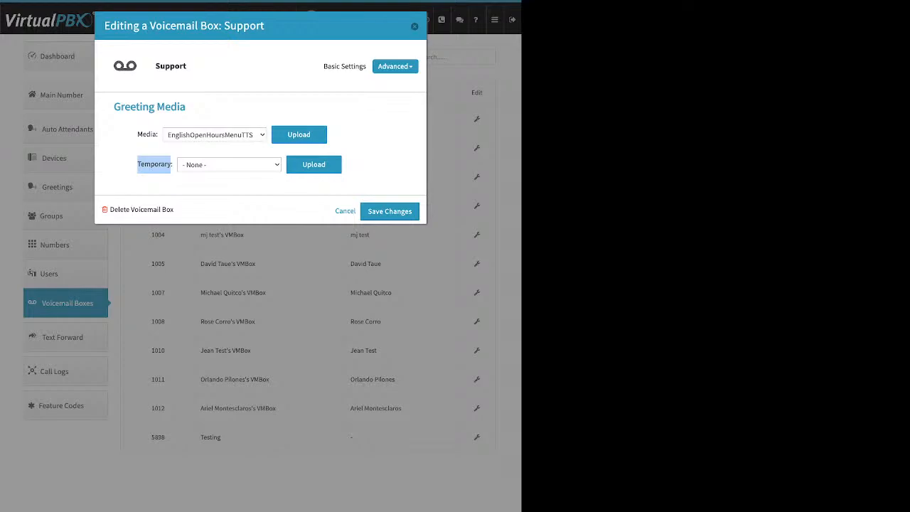
# Examine the Support voicemail box's notification recipients and the entry field for adding a new recipient
pyautogui.click(395, 66)
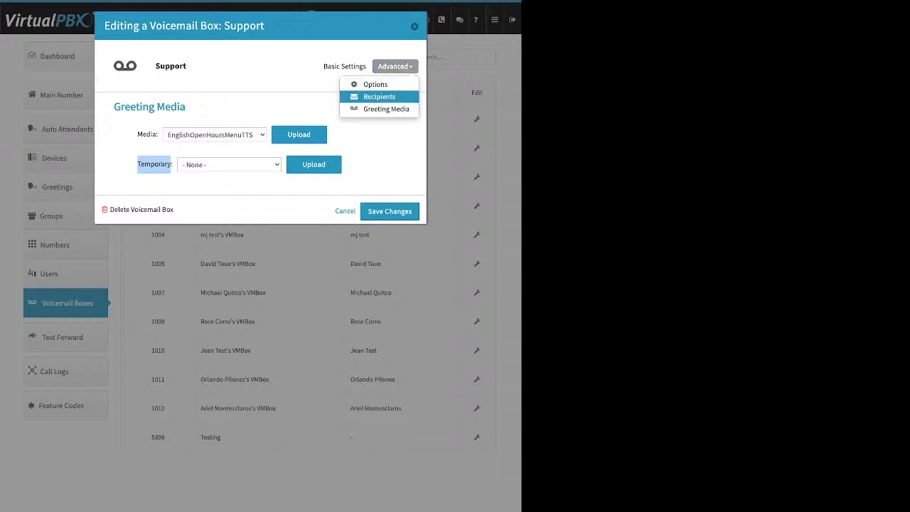
pyautogui.click(379, 97)
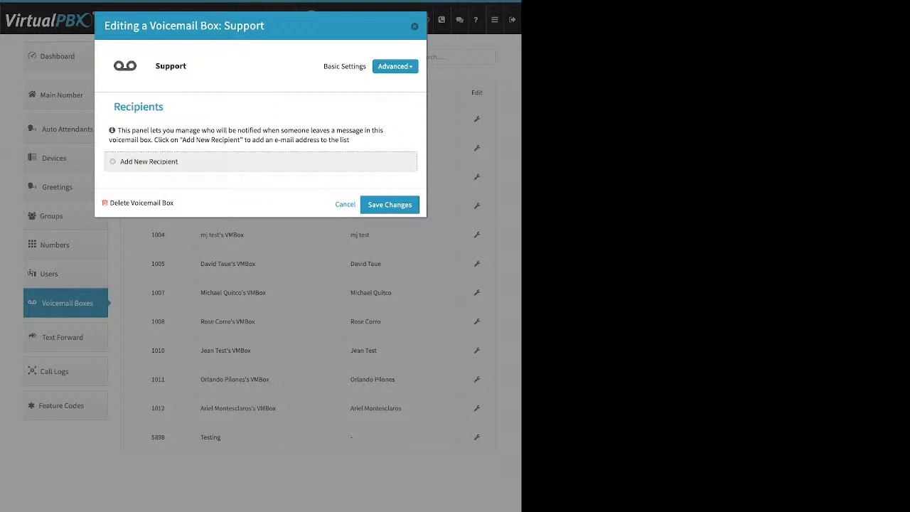
pyautogui.click(149, 161)
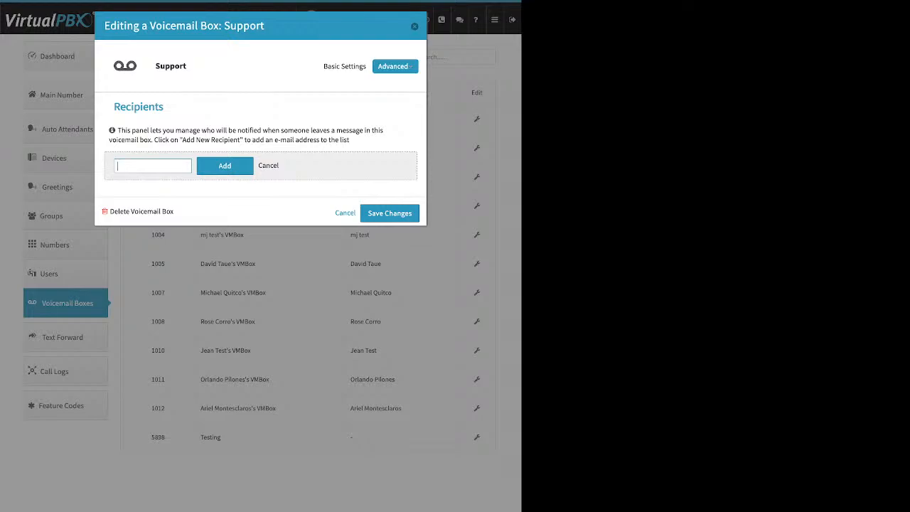
# Examine the Support voicemail box's setup, deletion and e-mail attachment options, and close the editor without saving
pyautogui.click(395, 66)
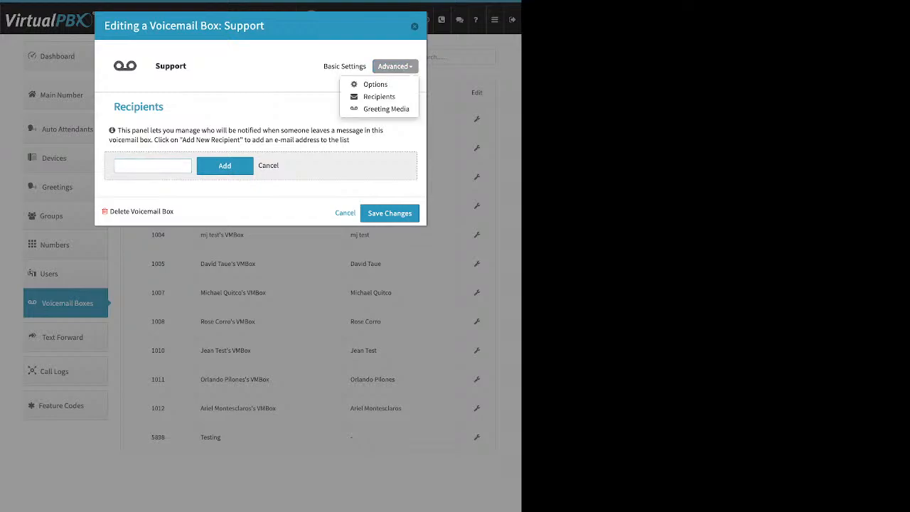
pyautogui.click(375, 84)
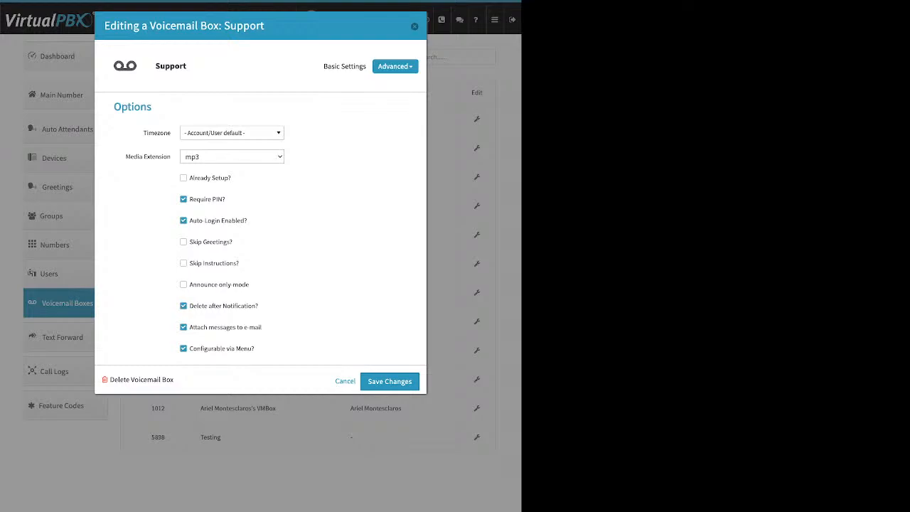
pyautogui.moveTo(189, 178); pyautogui.dragTo(233, 178)
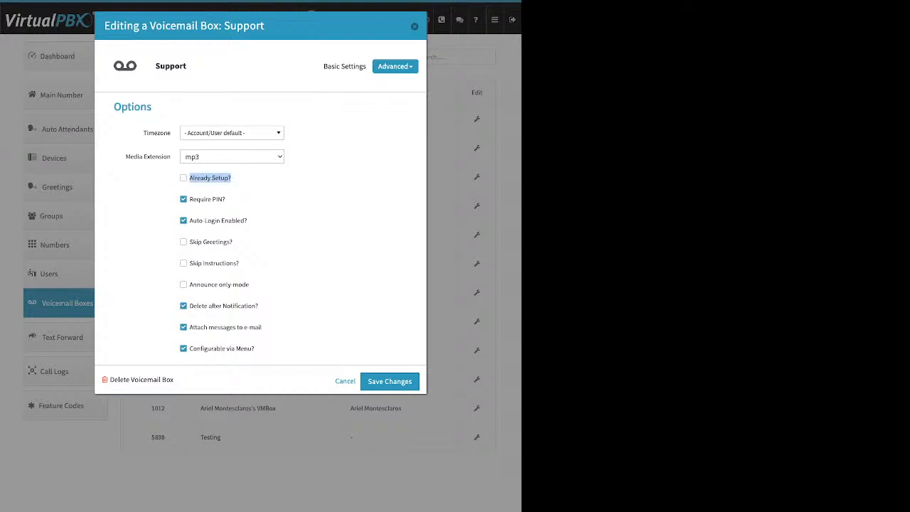
pyautogui.moveTo(259, 306); pyautogui.dragTo(194, 306)
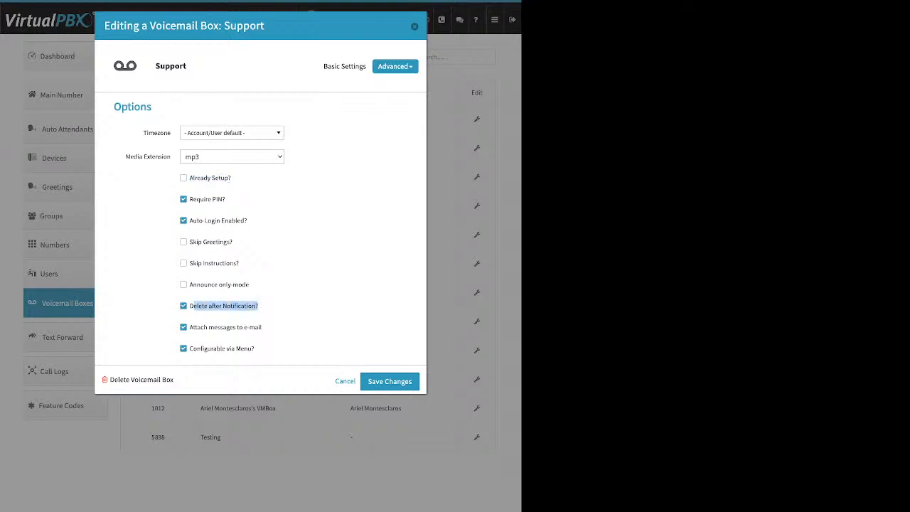
pyautogui.moveTo(262, 327); pyautogui.dragTo(200, 327)
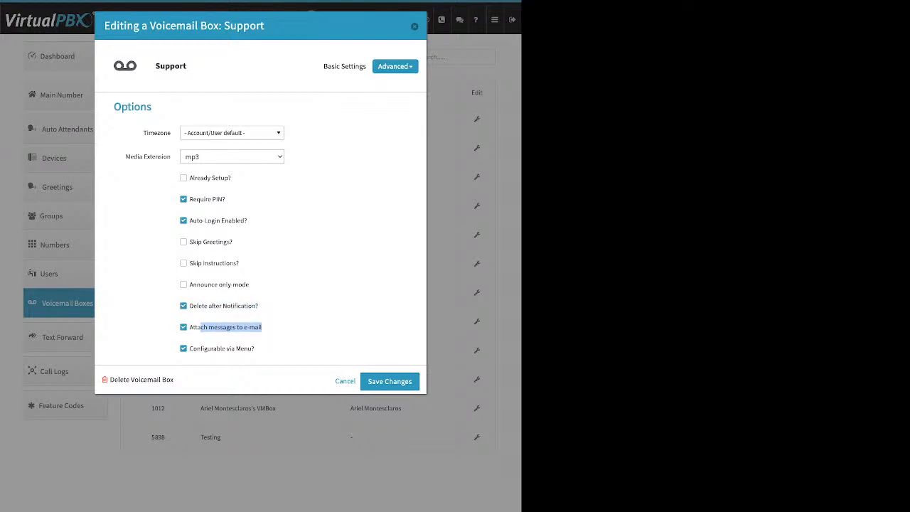
pyautogui.click(306, 327)
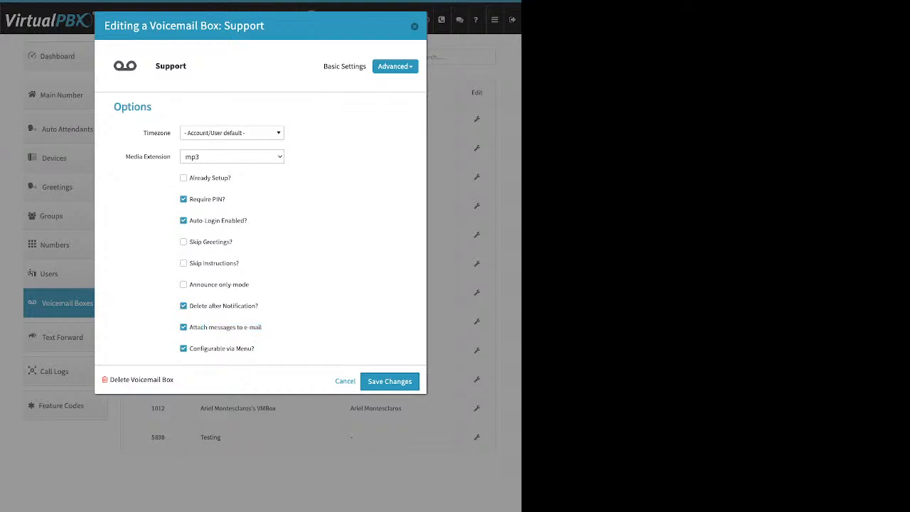
pyautogui.press('Escape')
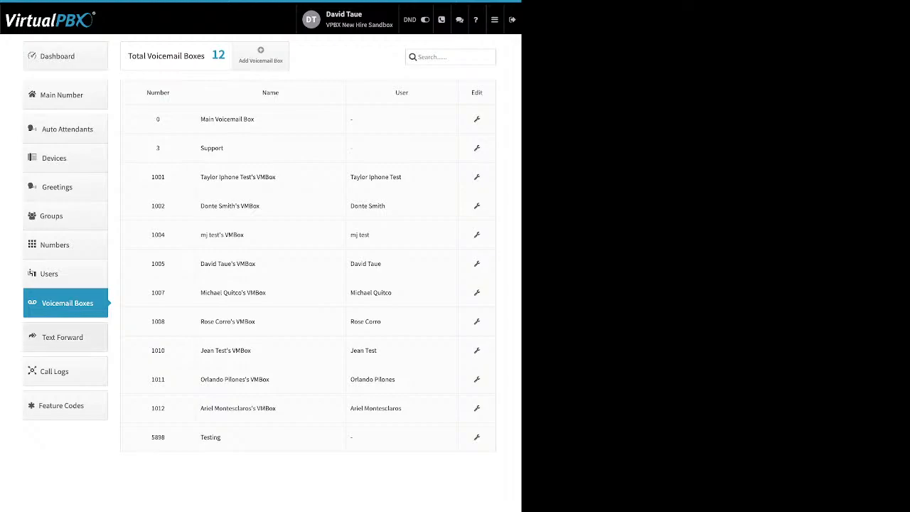
# Examine the number, email and webhook fields for creating a text forward, and close the form without creating one
pyautogui.click(65, 337)
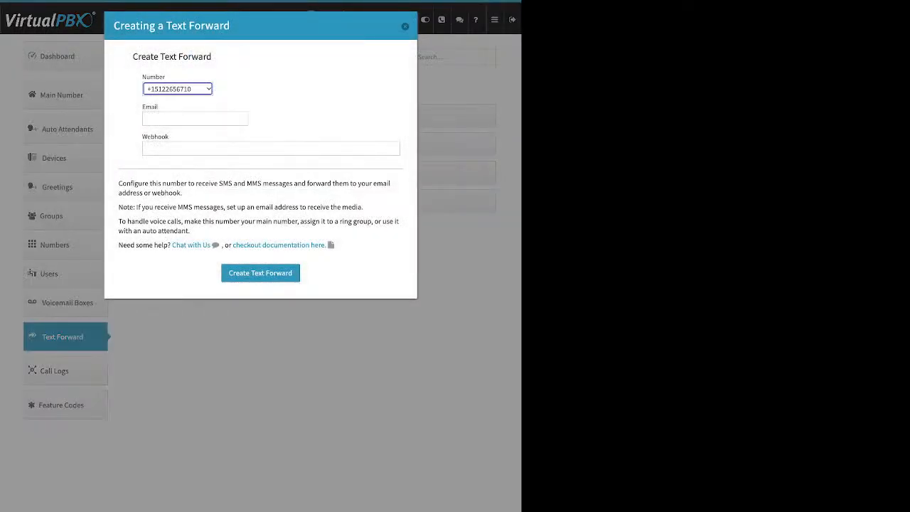
pyautogui.moveTo(142, 107); pyautogui.dragTo(154, 107)
pyautogui.click(155, 108)
pyautogui.moveTo(169, 136); pyautogui.dragTo(147, 136)
pyautogui.click(195, 119)
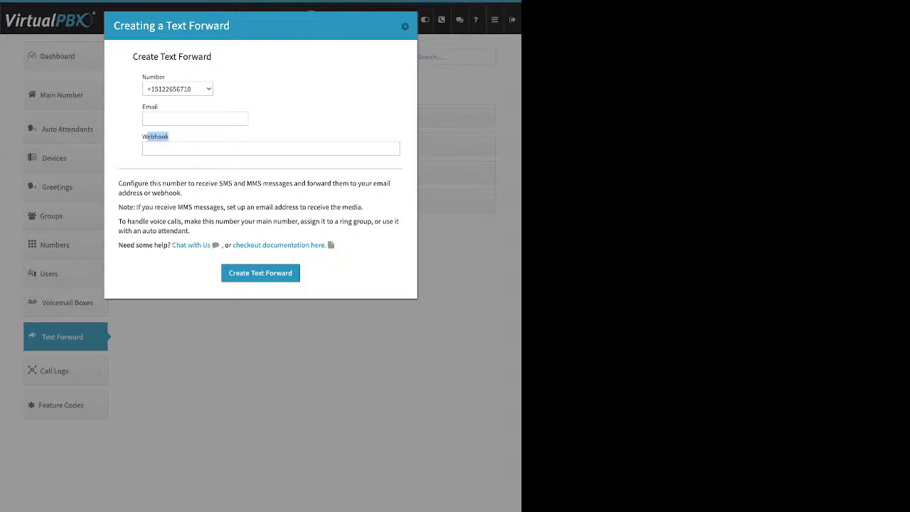
pyautogui.click(195, 119)
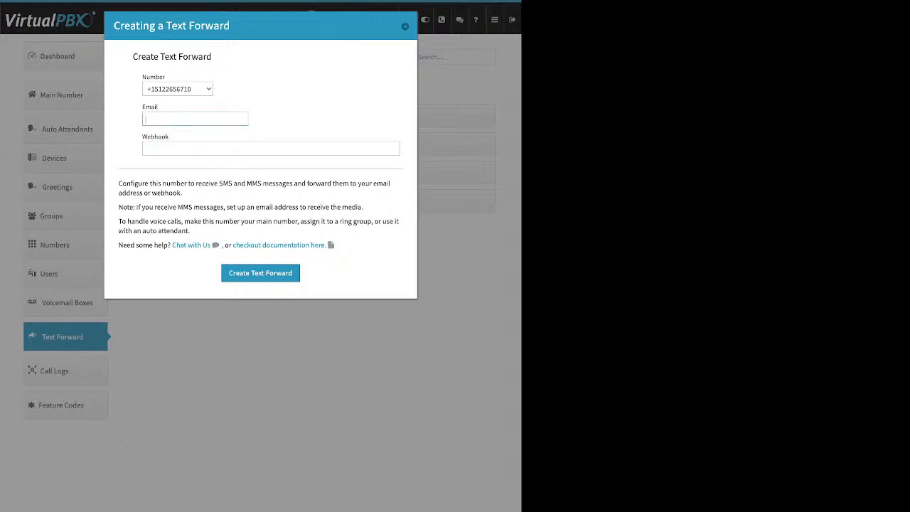
pyautogui.click(405, 26)
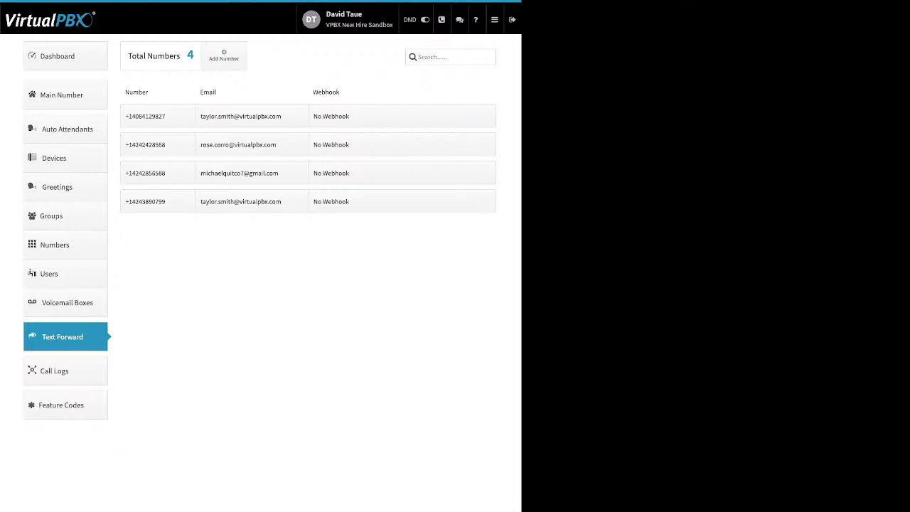
# Show this month's call logs and examine the individual call legs of the 09/12/23 07:30:37 inbound call
pyautogui.click(64, 371)
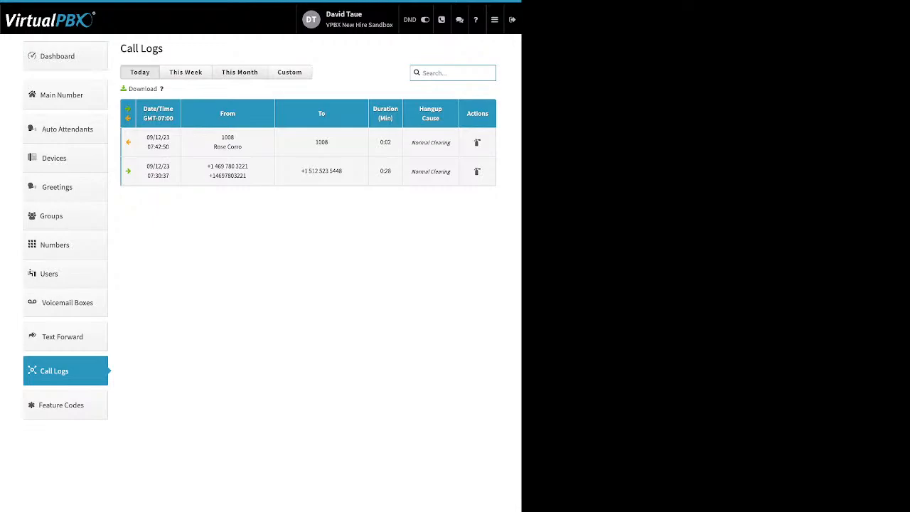
pyautogui.click(239, 72)
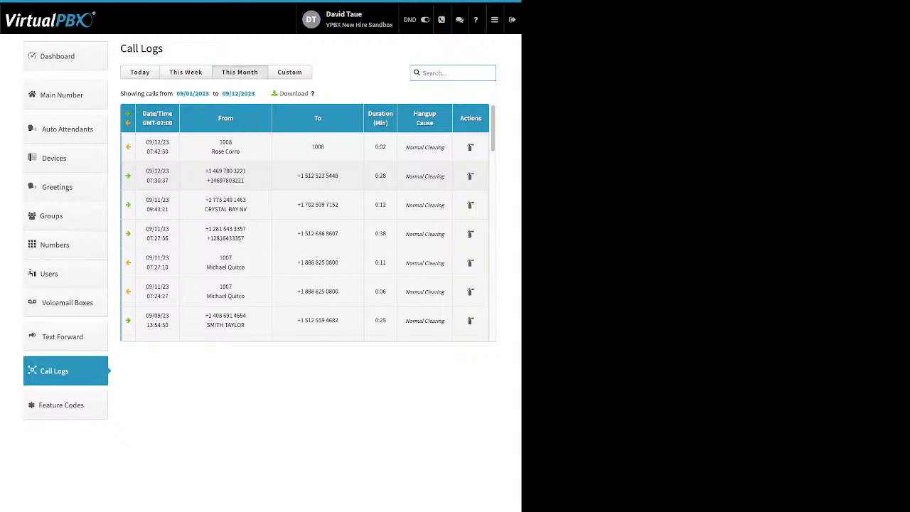
pyautogui.click(305, 175)
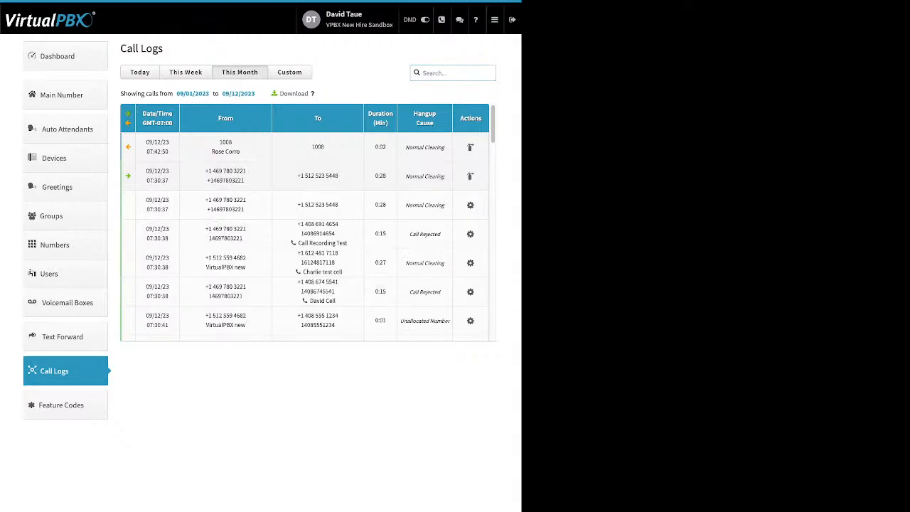
pyautogui.scroll(-1, 305, 221)
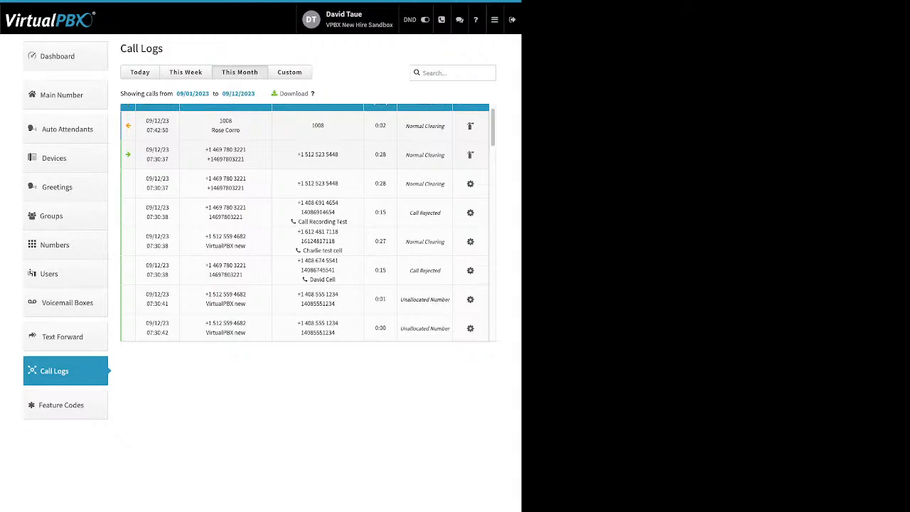
pyautogui.scroll(-1, 305, 222)
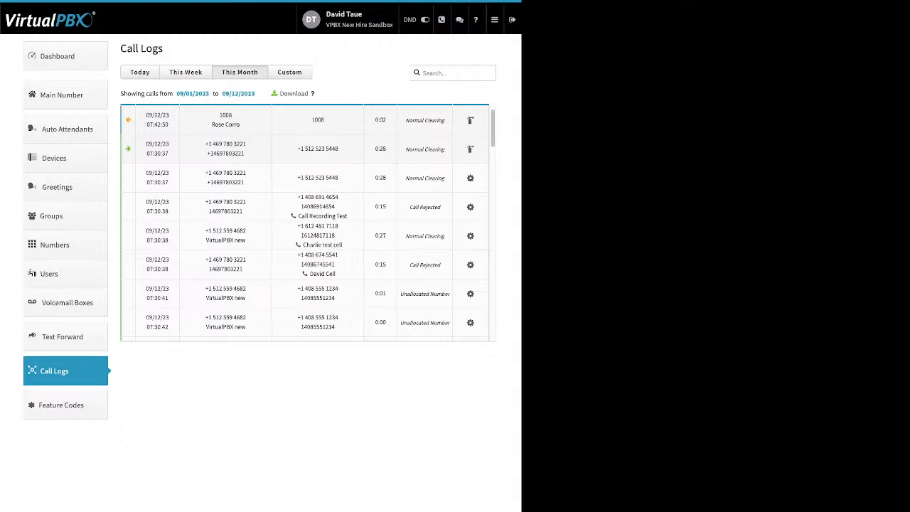
pyautogui.scroll(1, 304, 222)
# Collapse the 07:30:37 call and examine the device shown in the details of the 09/12/23 07:42:50 outbound call
pyautogui.click(304, 157)
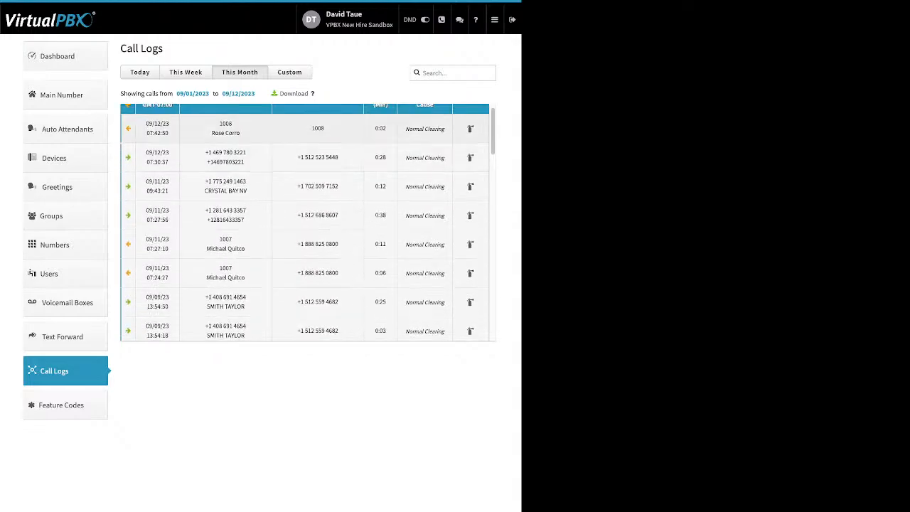
pyautogui.click(304, 129)
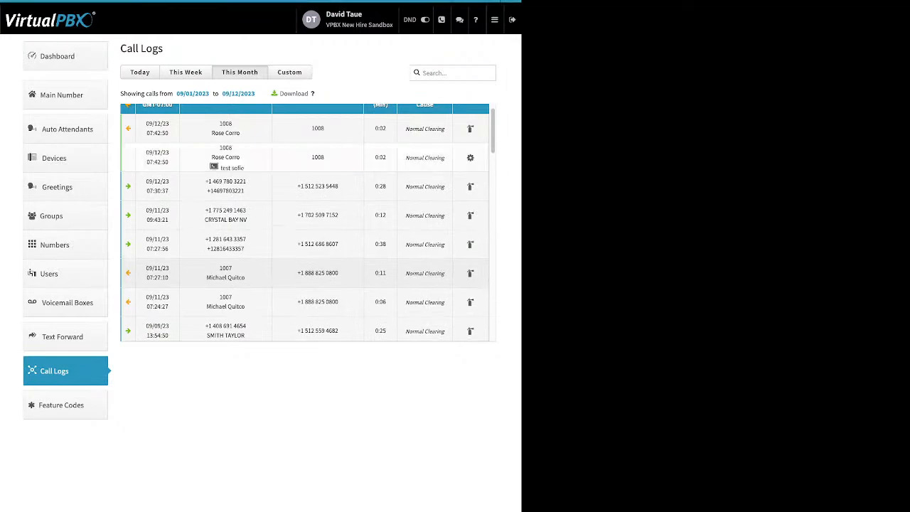
pyautogui.moveTo(246, 168); pyautogui.dragTo(220, 167)
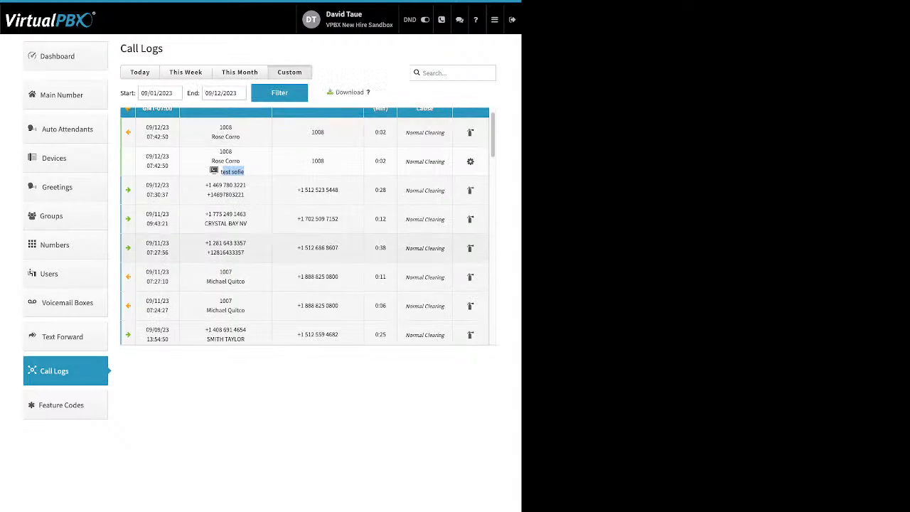
# Filter the call logs to the custom date range 08/01/2023 to 08/31/2023
pyautogui.click(150, 93)
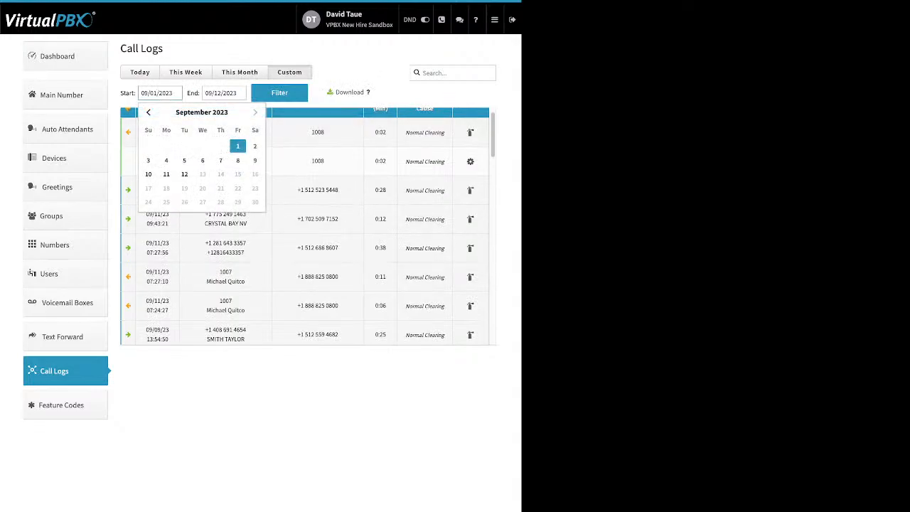
pyautogui.click(149, 112)
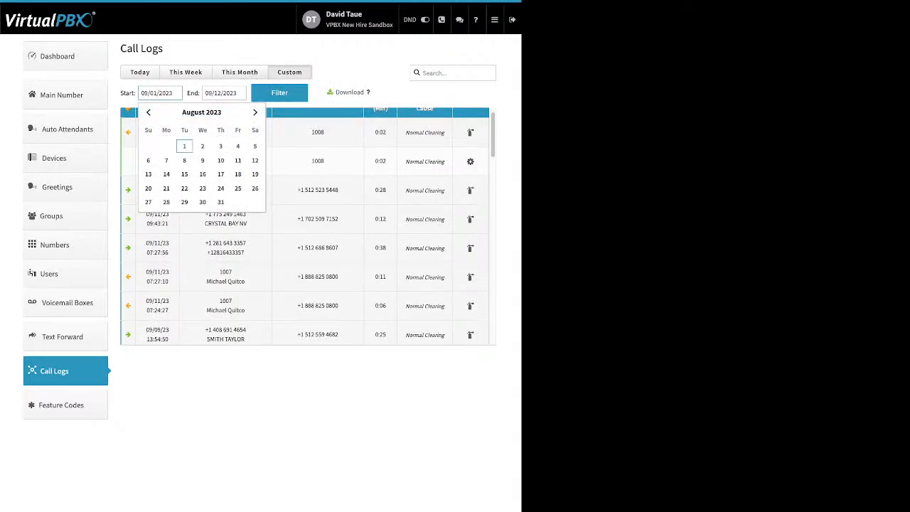
pyautogui.click(185, 145)
pyautogui.click(279, 92)
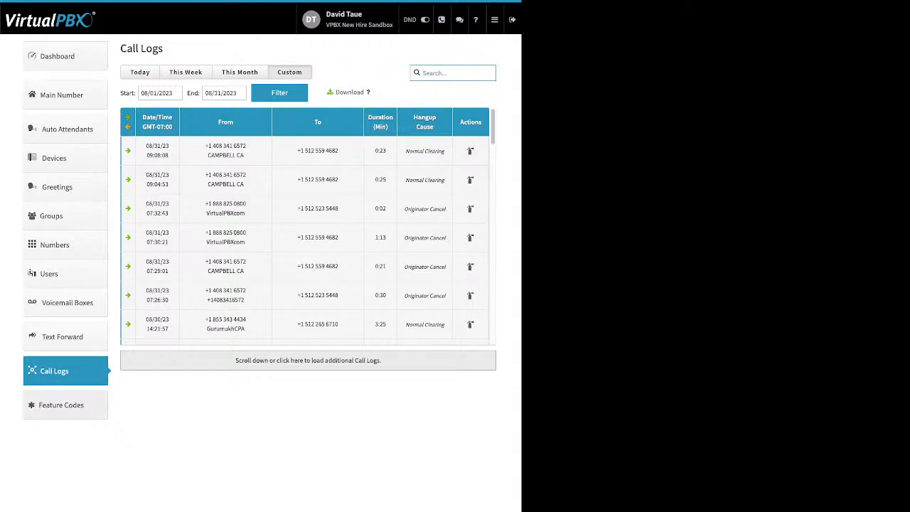
# Examine the available feature codes and the Update Call-Forward explanation, and open the list of additional portal apps
pyautogui.click(65, 405)
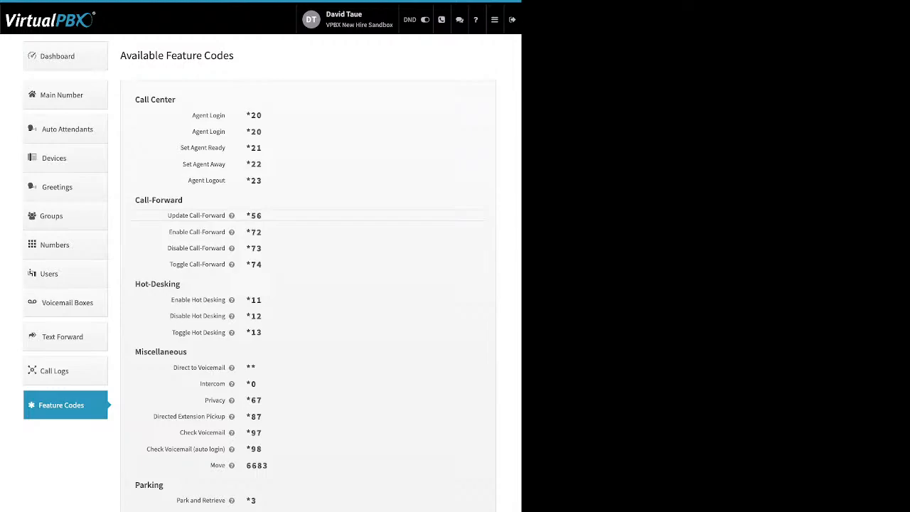
pyautogui.moveTo(231, 214)
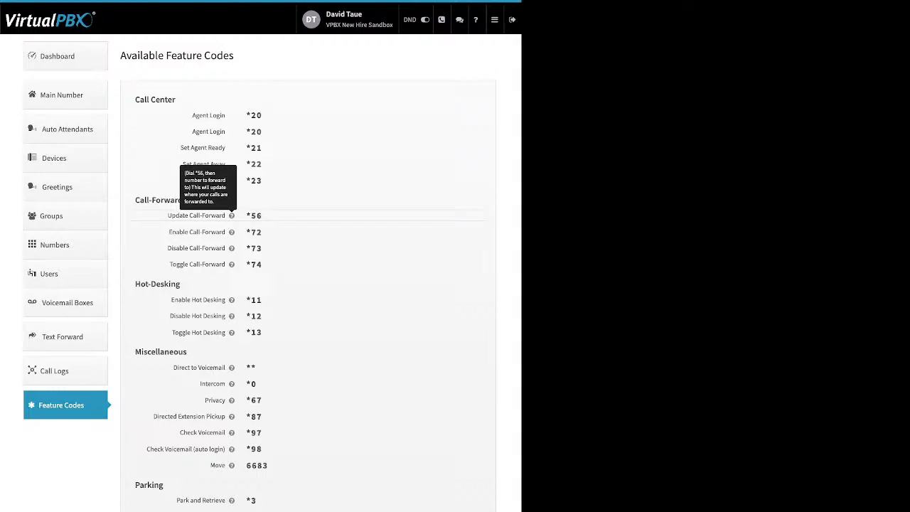
pyautogui.click(494, 20)
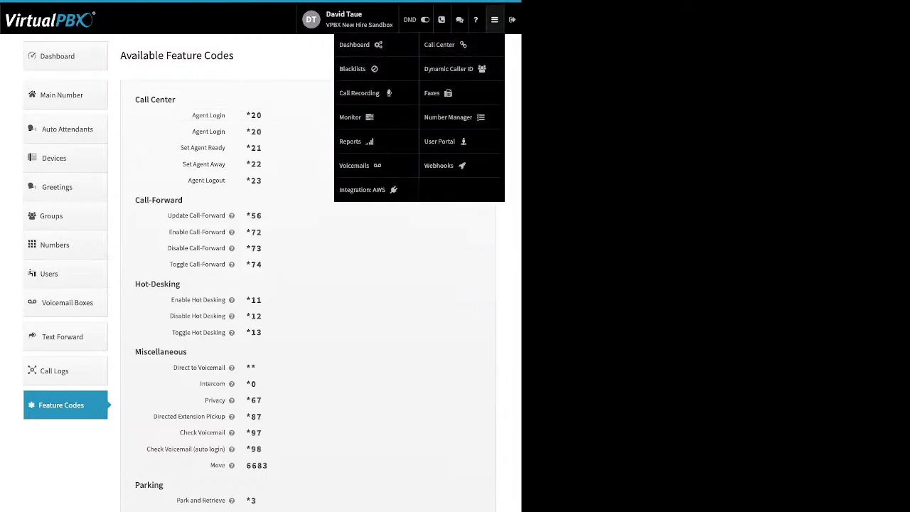
# Open the blacklist editor, view the blank blacklist form, and examine the name and Block Anonymous settings of the Scammer list
pyautogui.click(351, 68)
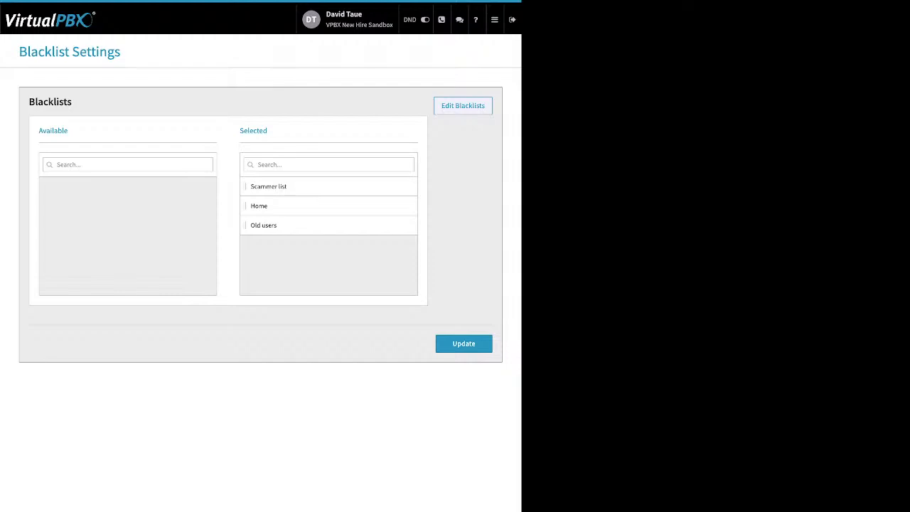
pyautogui.click(462, 106)
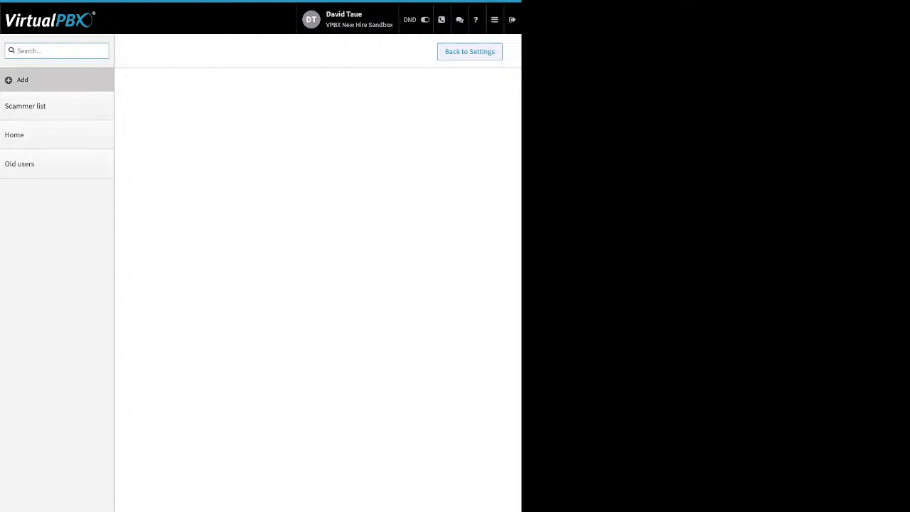
pyautogui.click(23, 80)
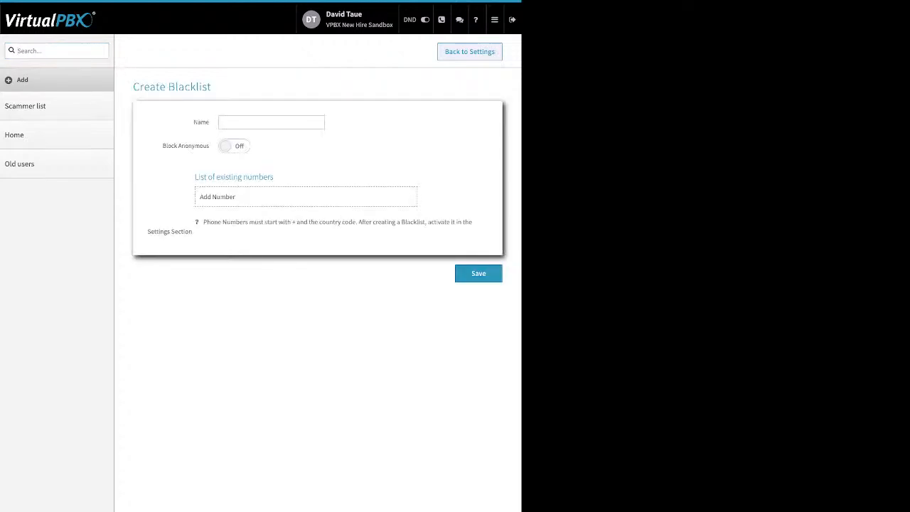
pyautogui.click(25, 106)
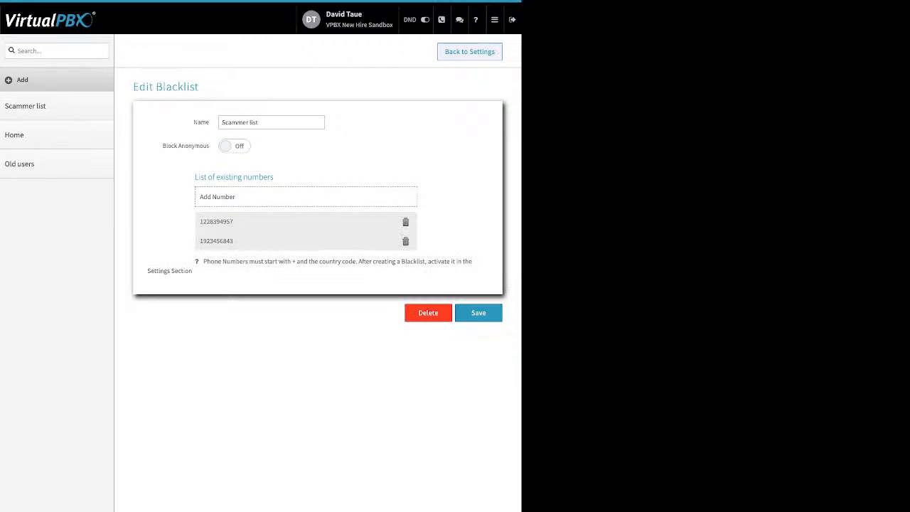
pyautogui.moveTo(193, 122); pyautogui.dragTo(206, 123)
pyautogui.moveTo(165, 145); pyautogui.dragTo(200, 146)
# Try the Block Anonymous switch and the number entry option on the Scammer list
pyautogui.click(235, 146)
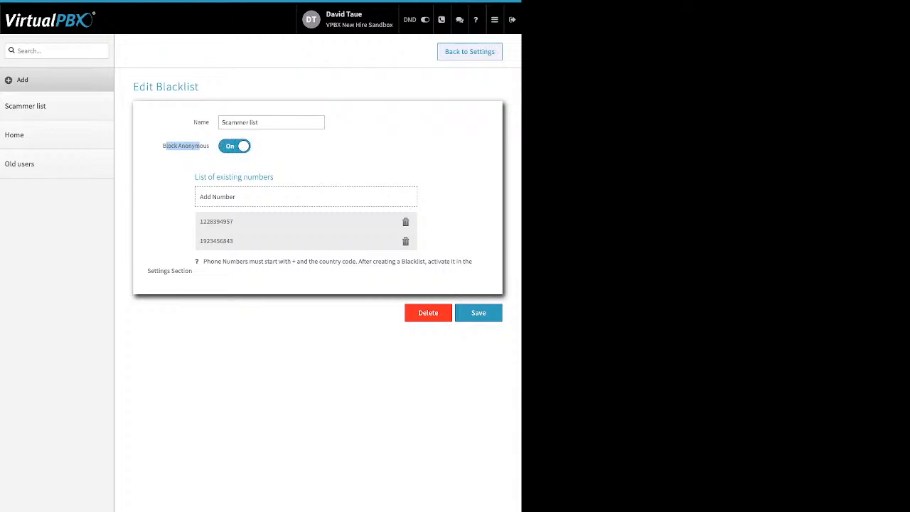
pyautogui.click(234, 146)
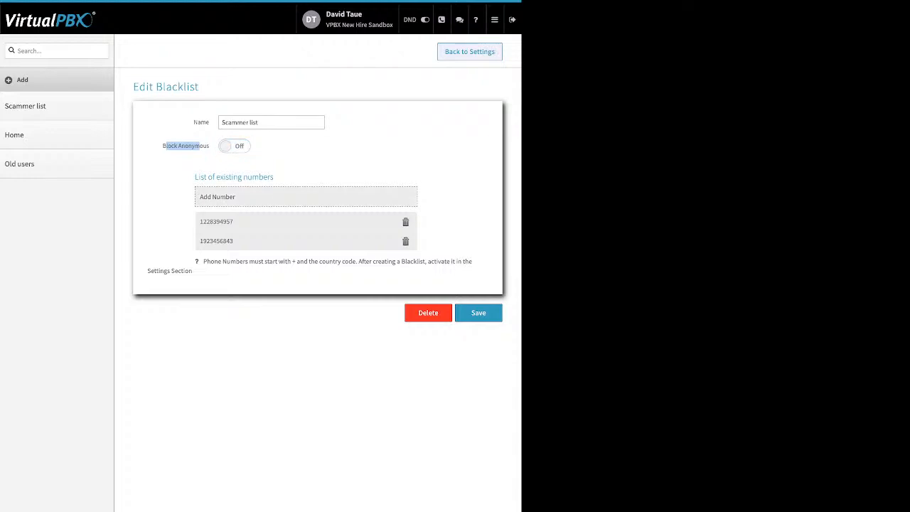
pyautogui.click(306, 197)
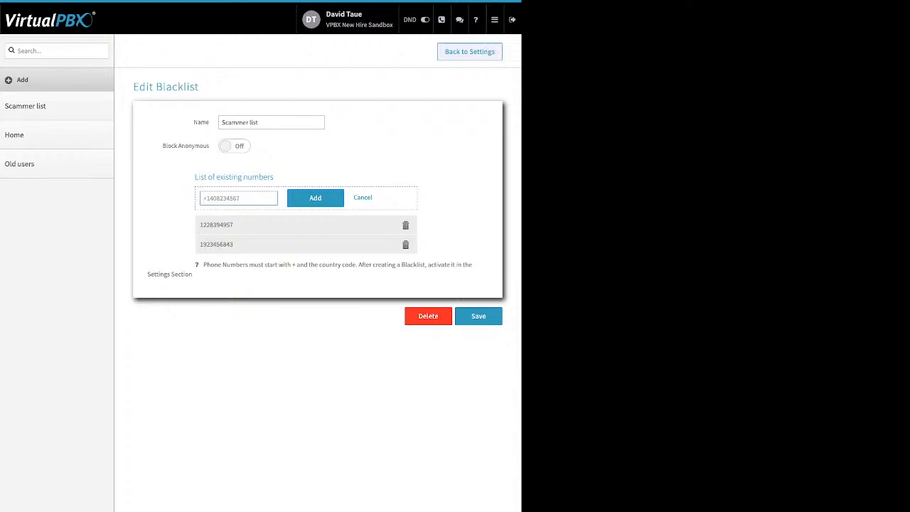
pyautogui.click(363, 198)
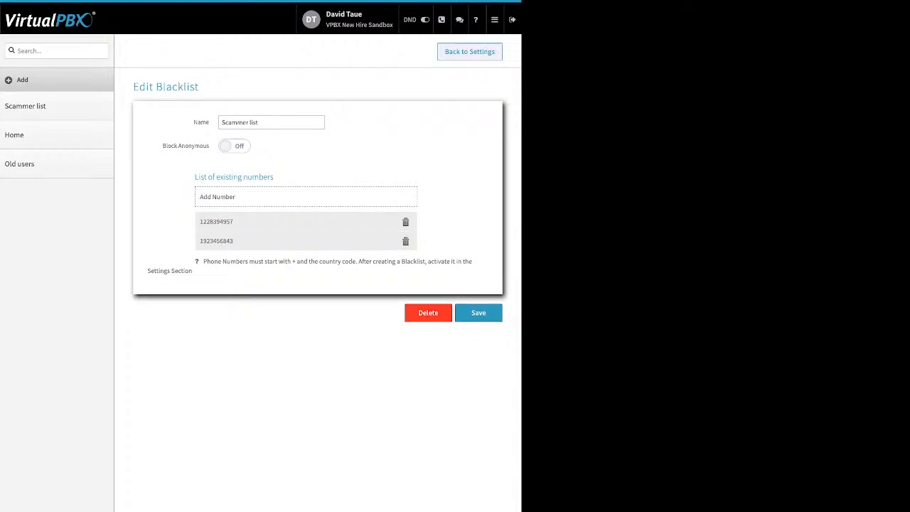
# Save the Scammer list and update the blacklist settings with the selected blacklists
pyautogui.click(478, 312)
pyautogui.click(469, 51)
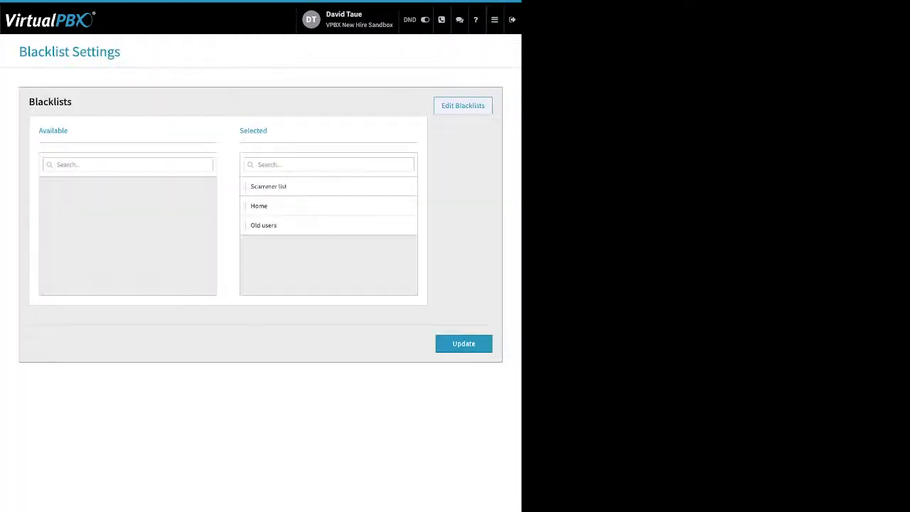
pyautogui.doubleClick(253, 131)
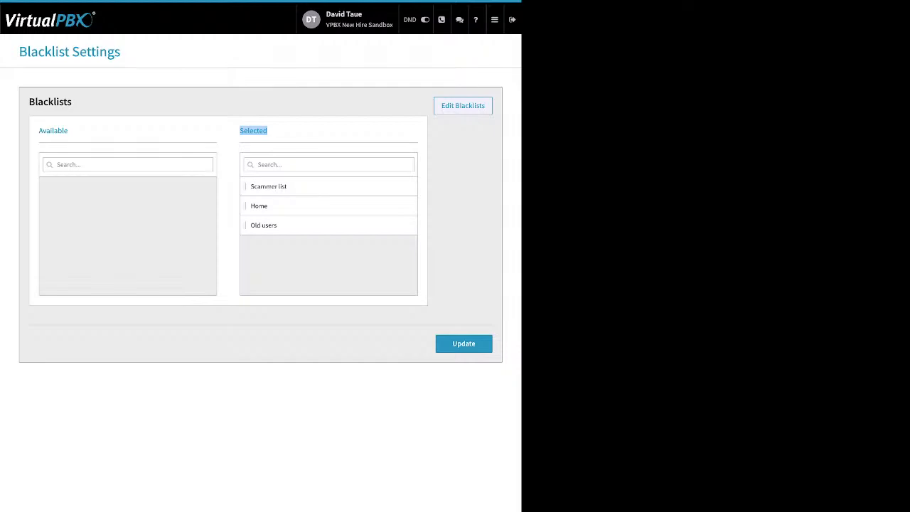
pyautogui.click(463, 343)
# Examine the stored call recordings and the employee and device views of the Monitor app
pyautogui.click(495, 19)
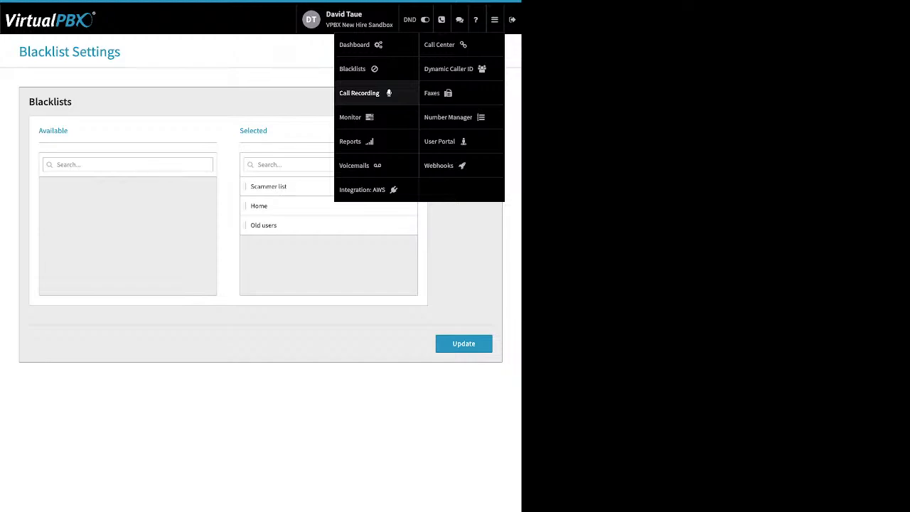
pyautogui.click(366, 93)
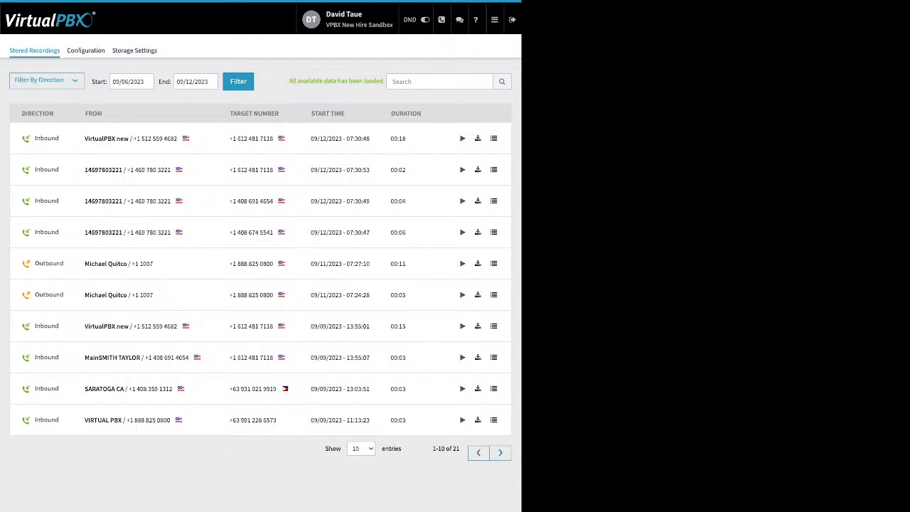
pyautogui.click(495, 19)
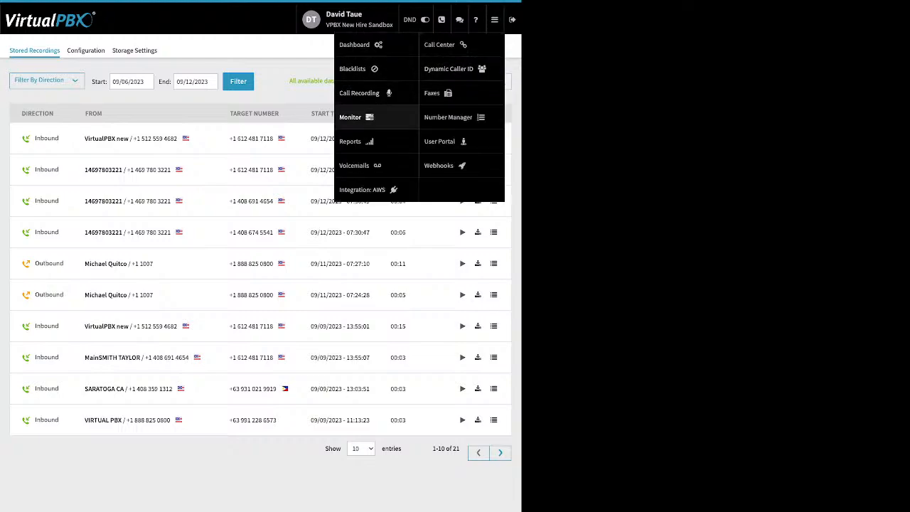
pyautogui.click(352, 117)
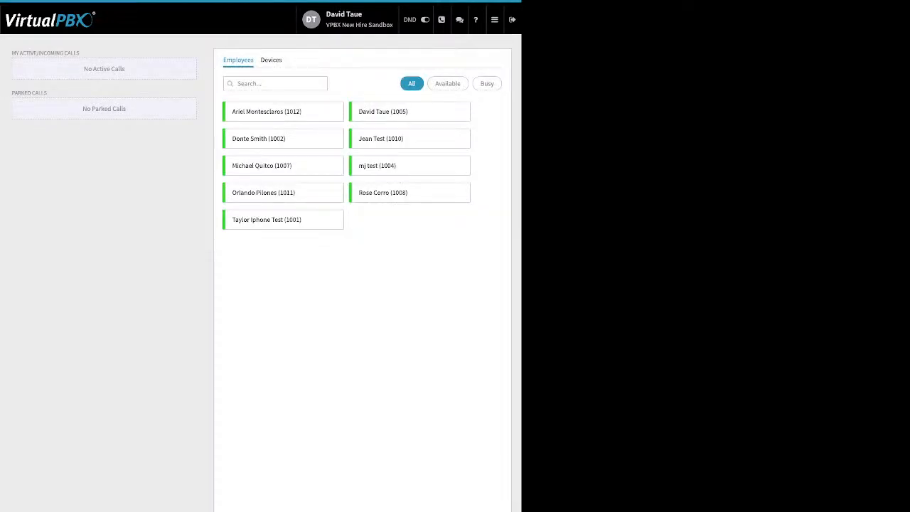
pyautogui.click(271, 60)
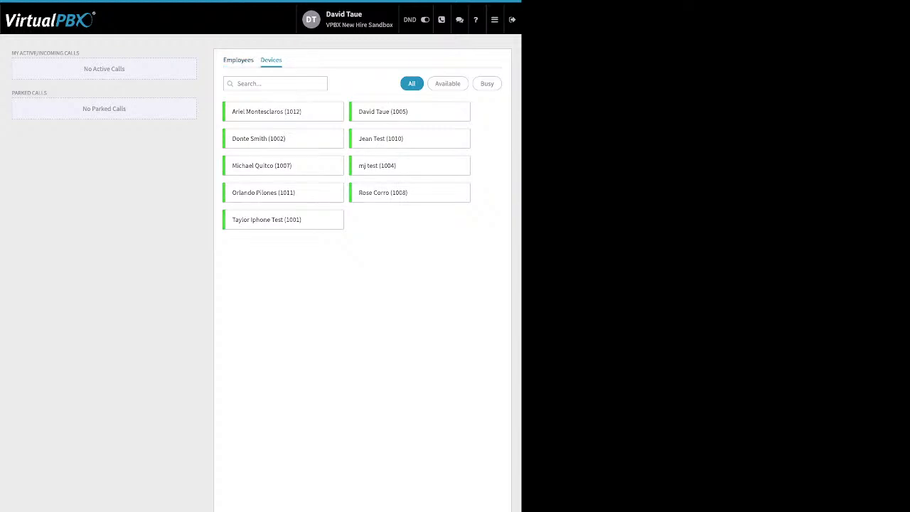
pyautogui.click(238, 60)
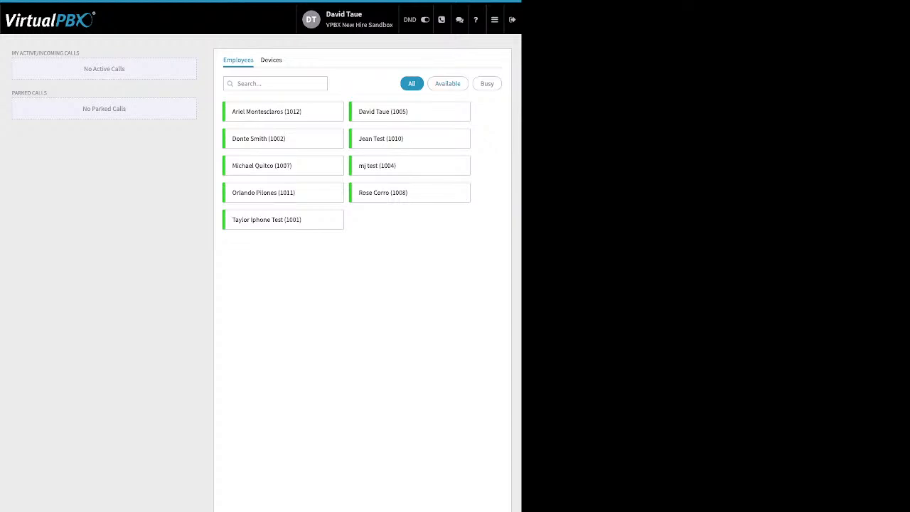
# View the monitored employees by Available, Busy and All, and examine the active/incoming and parked calls sections
pyautogui.click(447, 83)
pyautogui.click(487, 83)
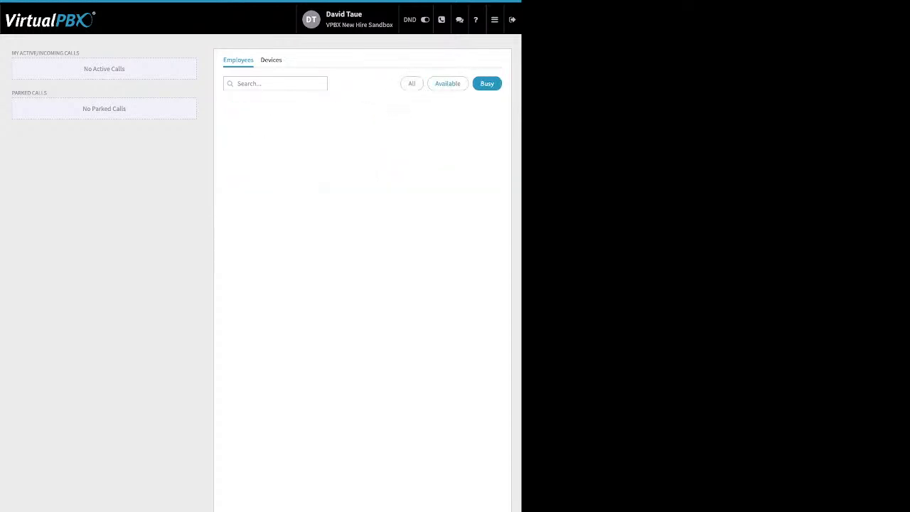
pyautogui.click(411, 83)
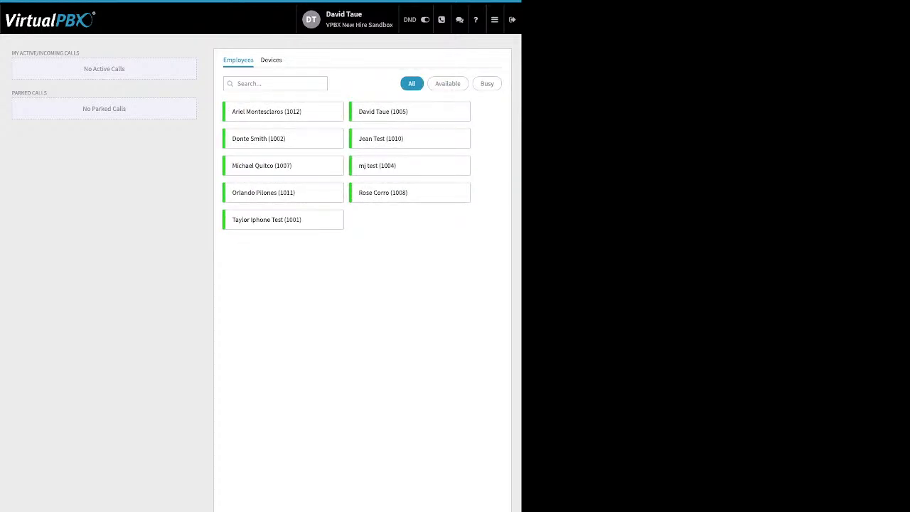
pyautogui.moveTo(80, 53); pyautogui.dragTo(18, 53)
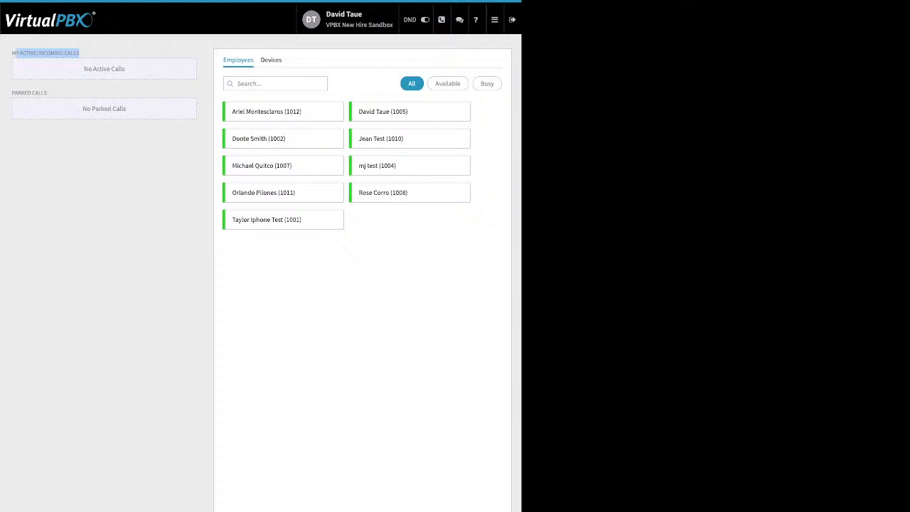
pyautogui.click(19, 54)
pyautogui.moveTo(48, 93); pyautogui.dragTo(19, 93)
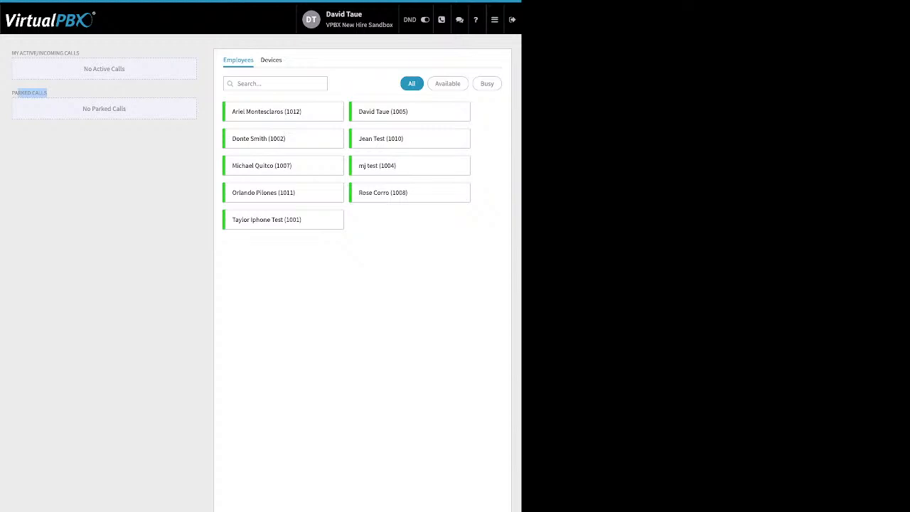
# Open the Voicemails app and show the messages received in the signed-in user's voicemail box
pyautogui.moveTo(495, 20)
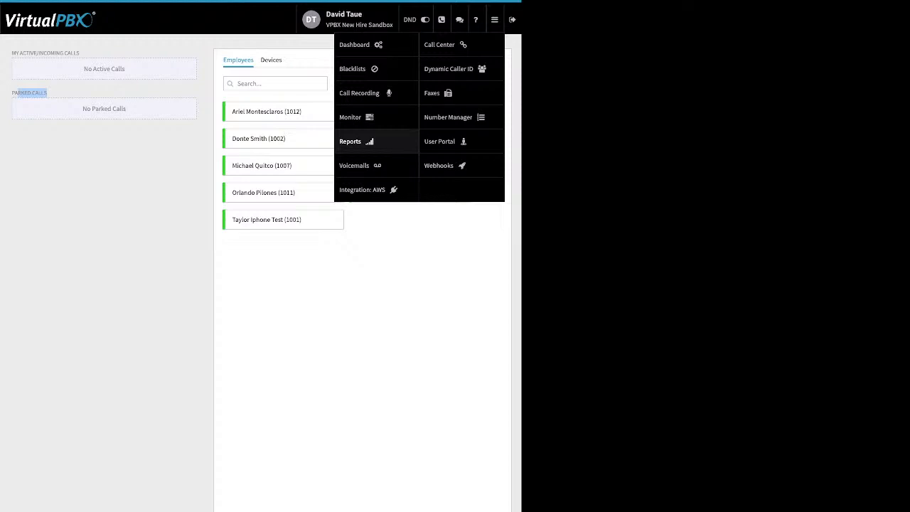
pyautogui.click(354, 165)
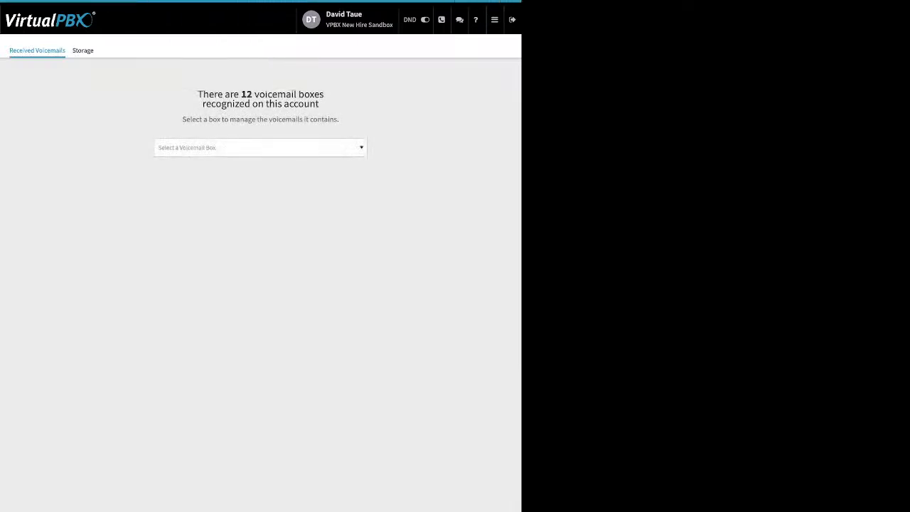
pyautogui.click(260, 148)
pyautogui.write('da')
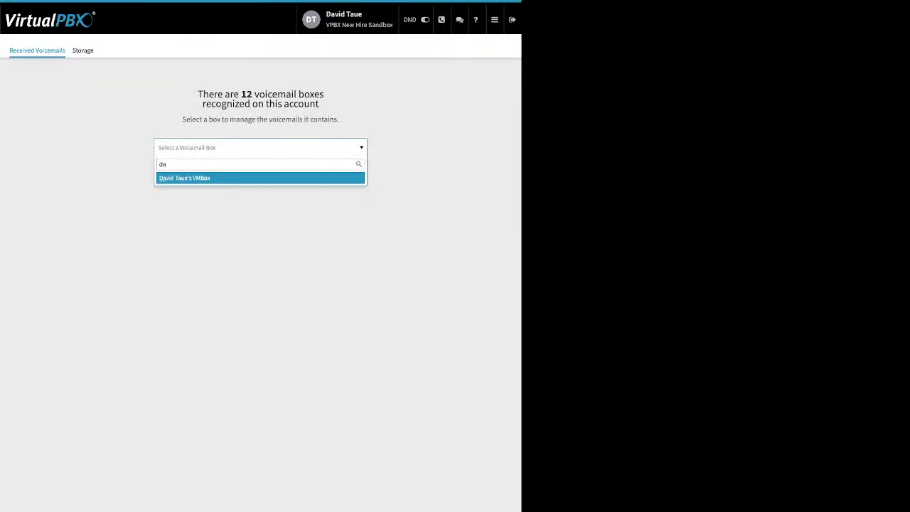
pyautogui.press('Return')
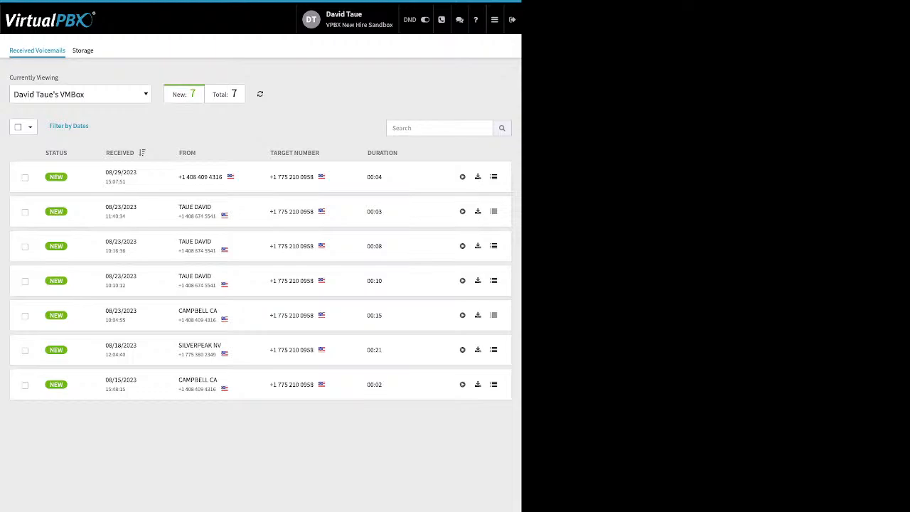
# Move the voicemail received on 08/29/2023 at 15:07:51 to the Support voicemail box
pyautogui.click(25, 178)
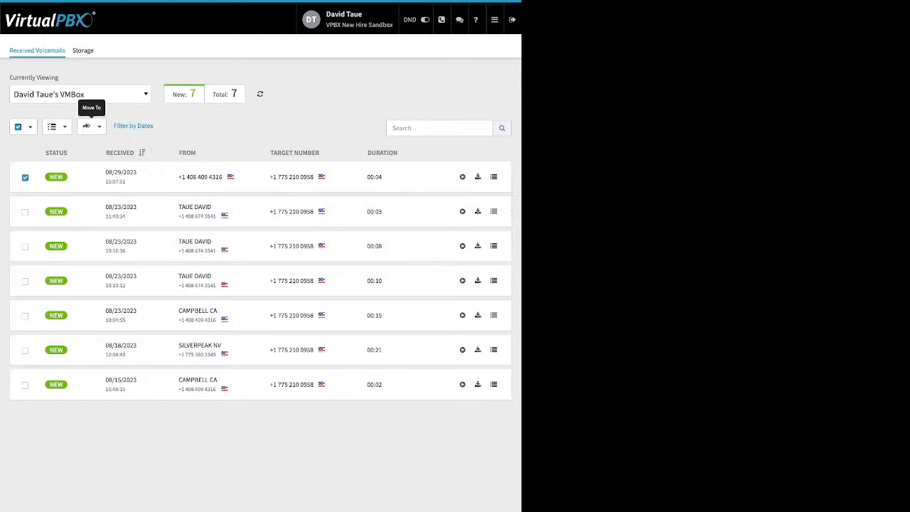
pyautogui.click(88, 126)
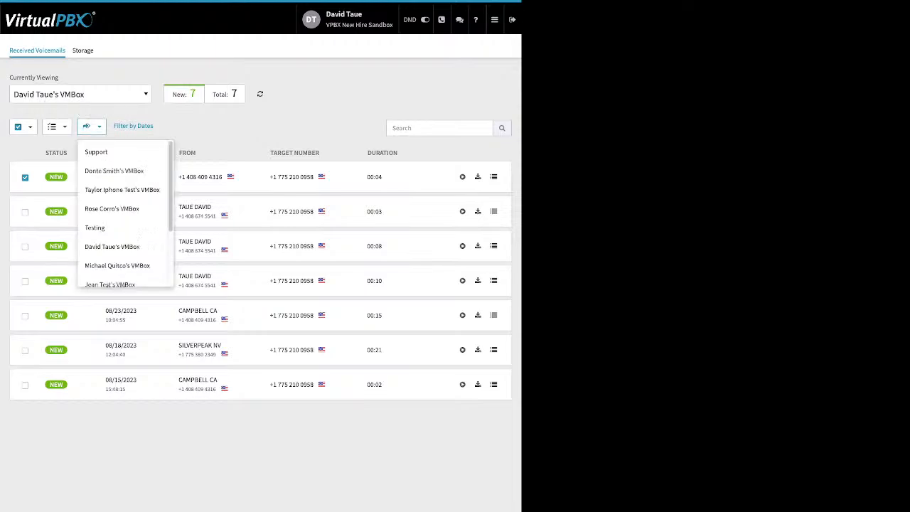
pyautogui.click(96, 152)
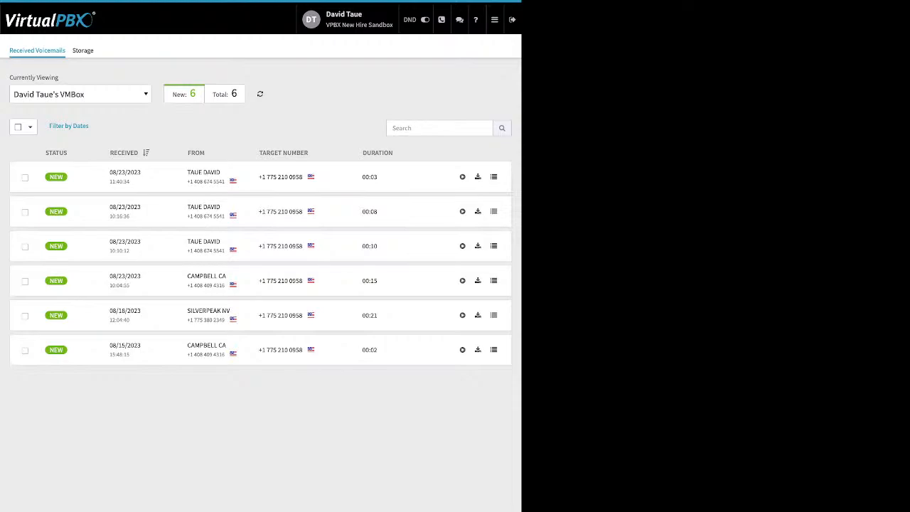
# Select the 08/23/2023 11:40:34 voicemail and examine the available status and delete options
pyautogui.click(25, 178)
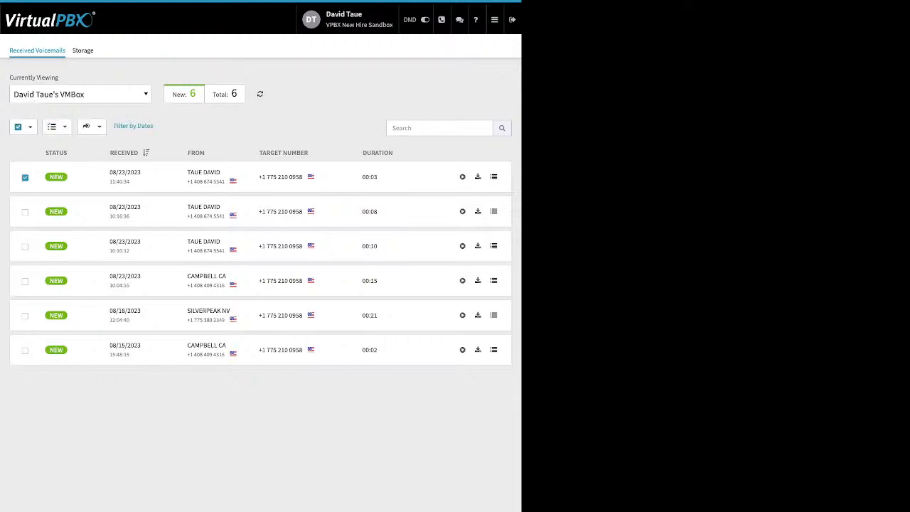
pyautogui.click(55, 126)
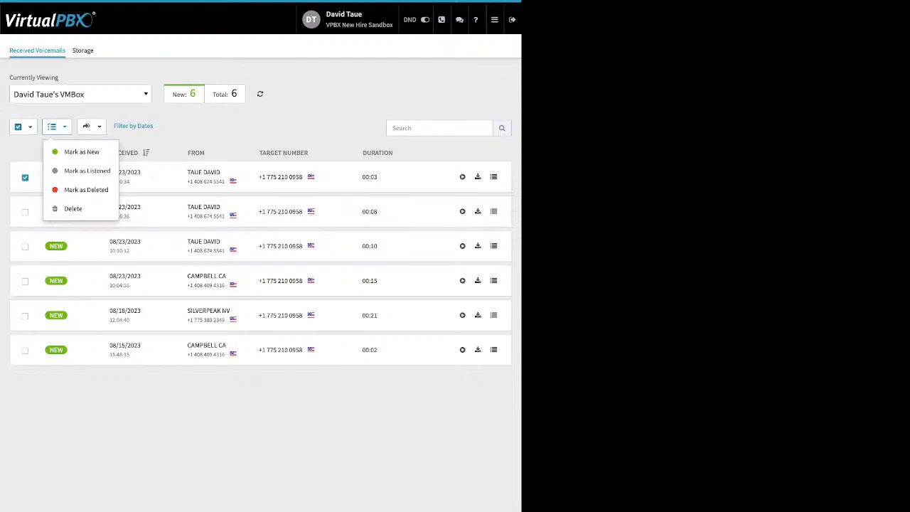
pyautogui.press('Escape')
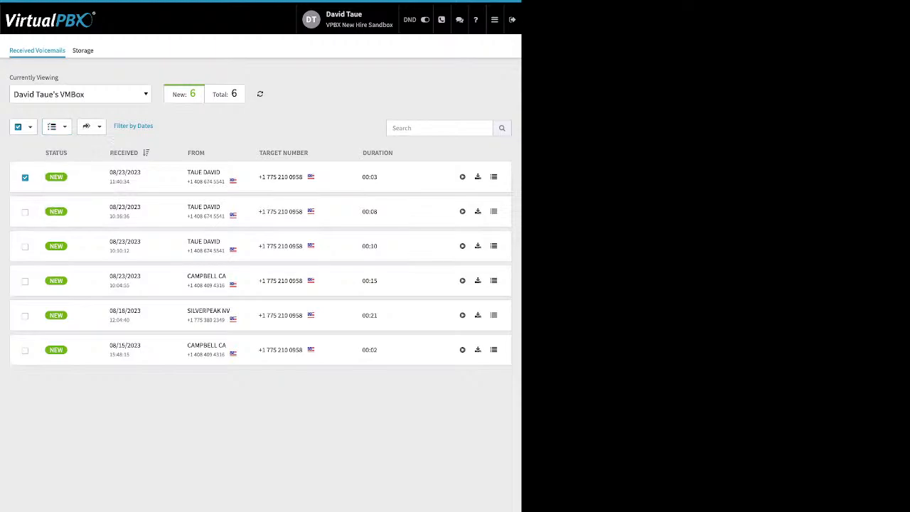
# Open the AWS integration and examine the name, access key and bucket fields in the first account's configuration
pyautogui.moveTo(495, 20)
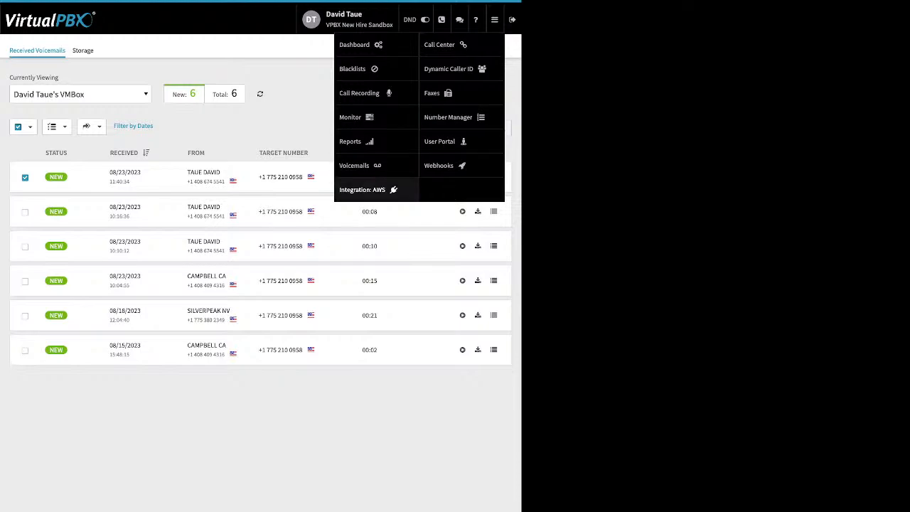
pyautogui.click(362, 189)
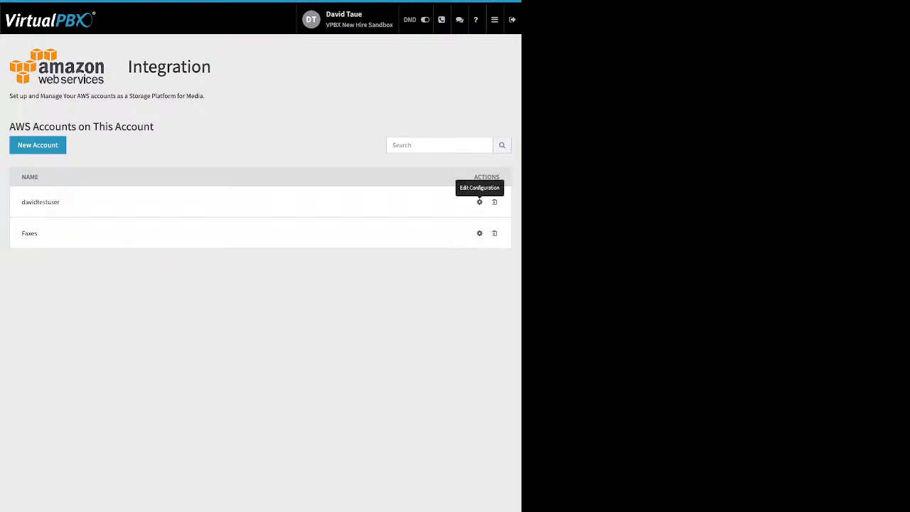
pyautogui.click(479, 202)
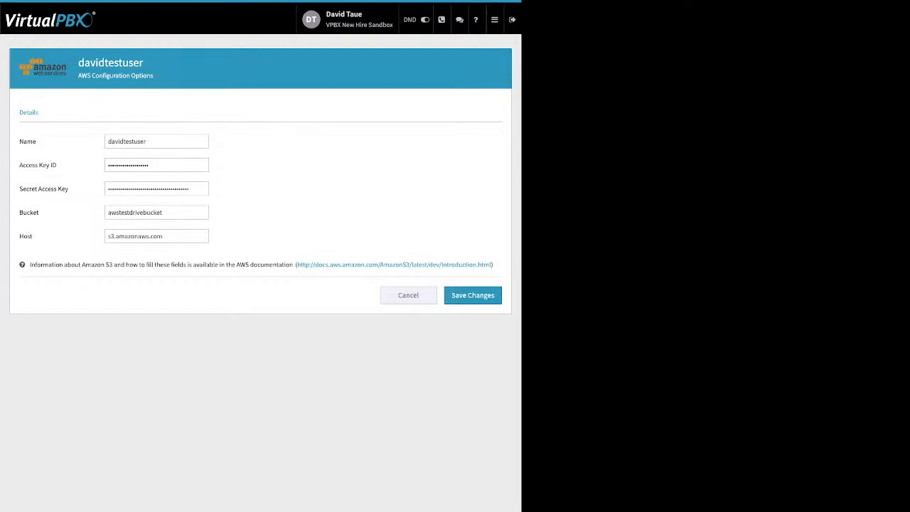
pyautogui.doubleClick(28, 142)
pyautogui.moveTo(19, 164); pyautogui.dragTo(46, 214)
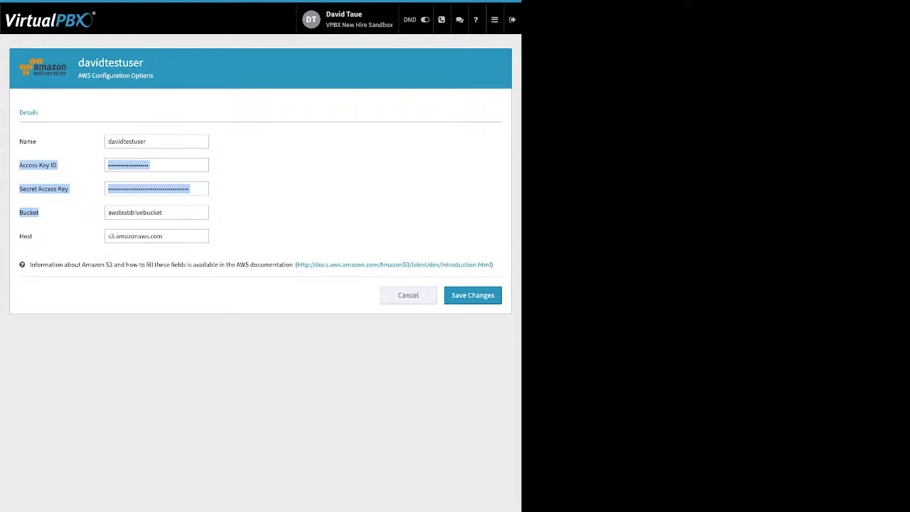
pyautogui.click(46, 214)
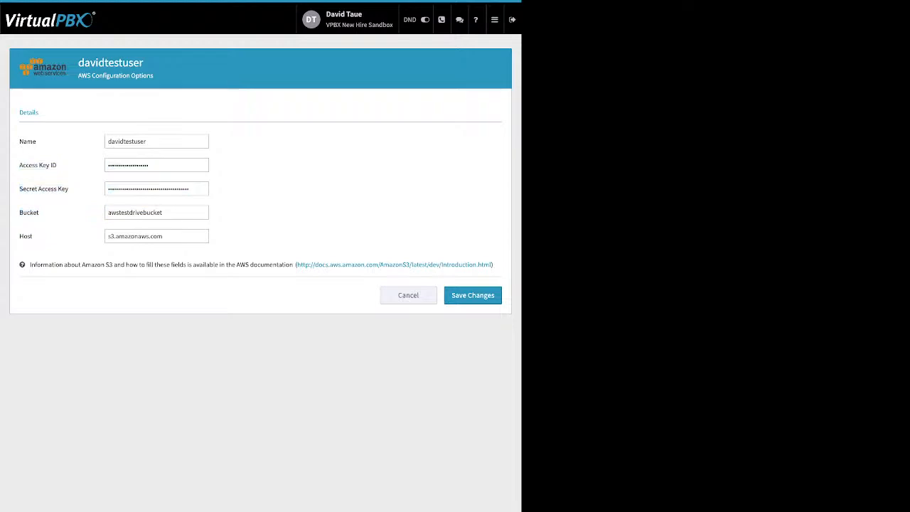
# Examine the host field in the first AWS account's configuration
pyautogui.moveTo(165, 236); pyautogui.dragTo(108, 236)
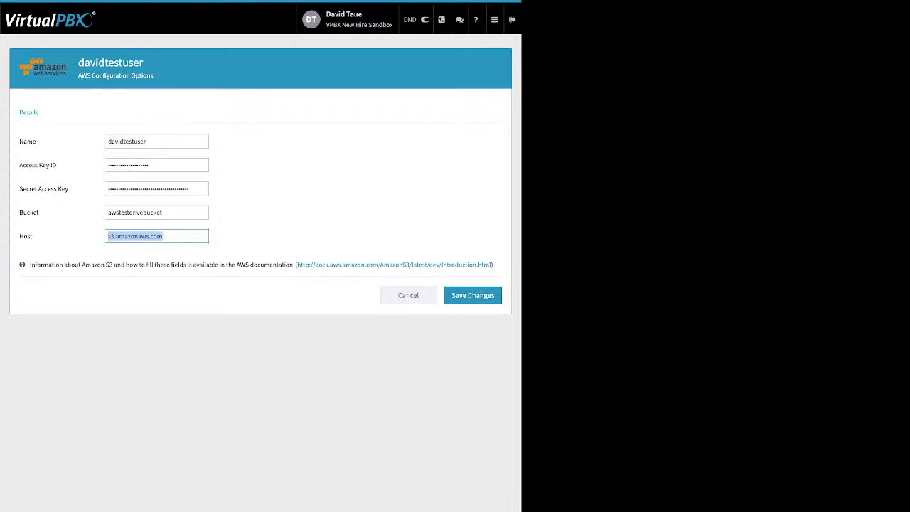
pyautogui.click(108, 236)
# Open the Dynamic Caller ID app and examine the area code match in the Vegas rule, leaving it without saving
pyautogui.moveTo(495, 20)
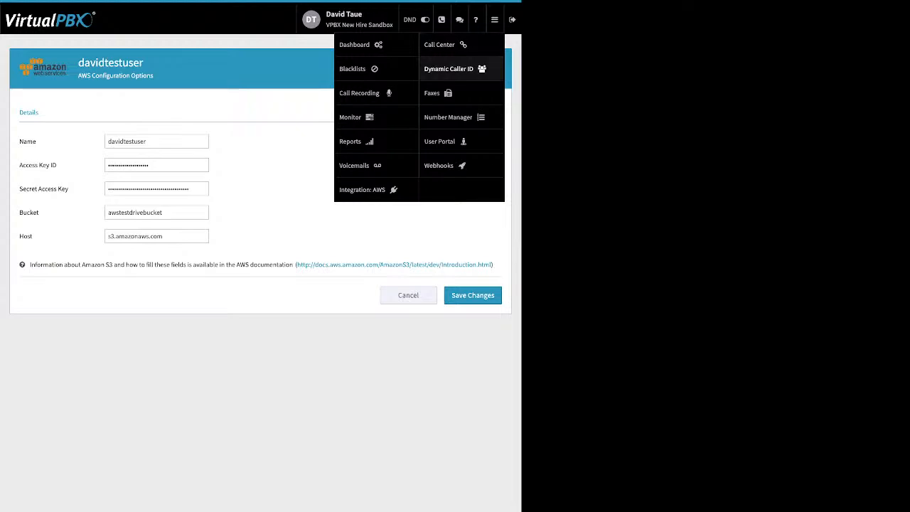
pyautogui.click(448, 69)
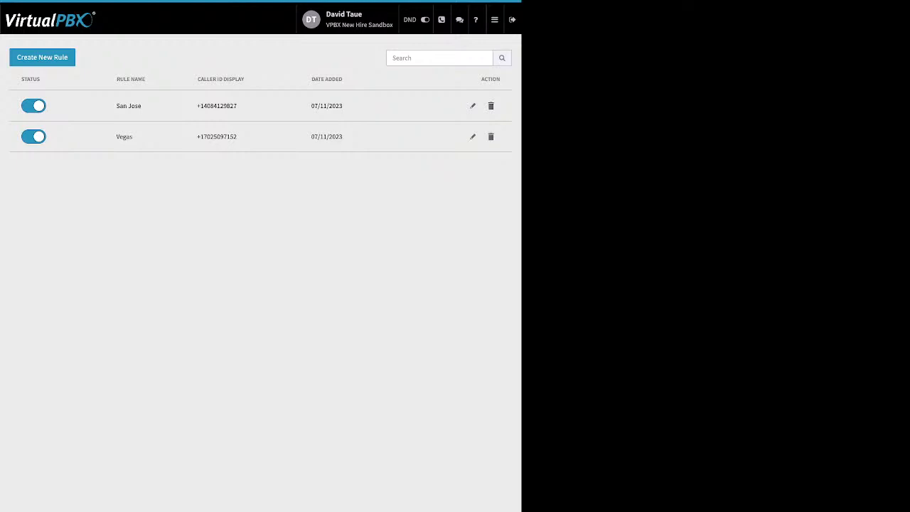
pyautogui.click(472, 136)
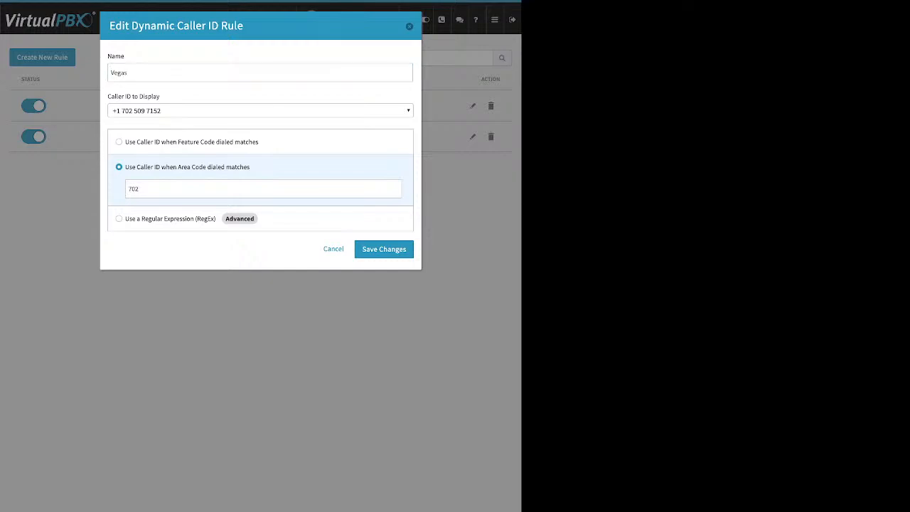
pyautogui.doubleClick(134, 189)
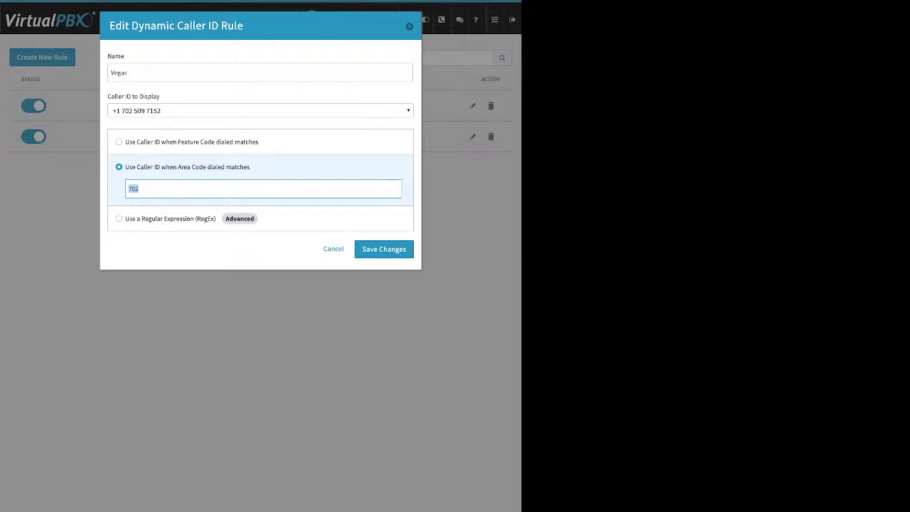
pyautogui.click(333, 249)
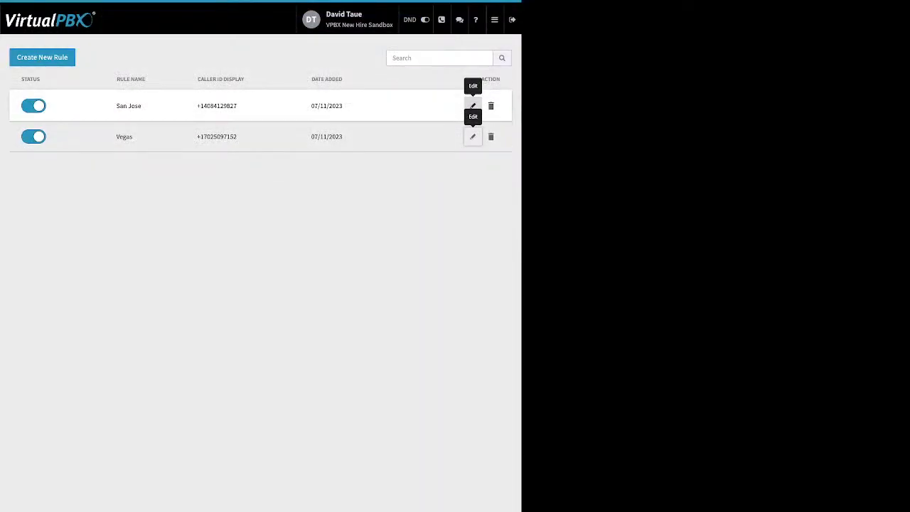
# Open the San Jose caller ID rule and examine its feature code match and the number choices for the displayed caller ID
pyautogui.click(473, 106)
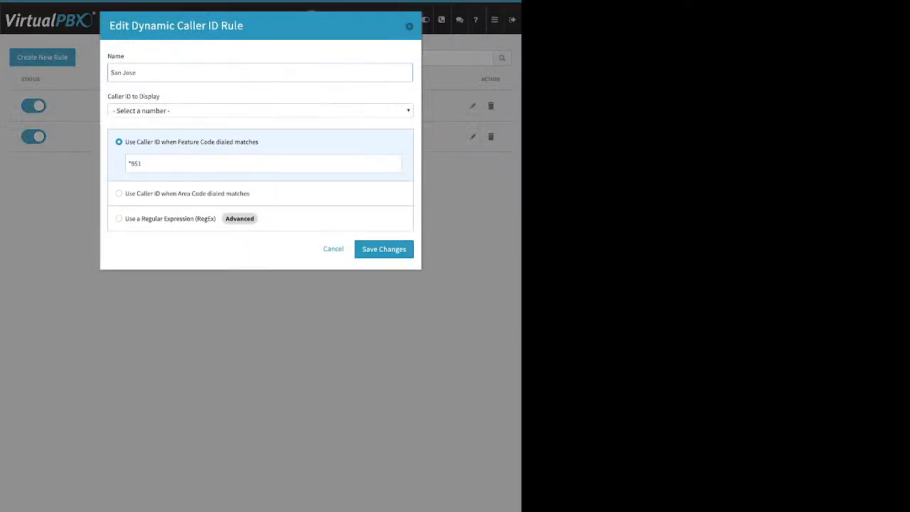
pyautogui.moveTo(142, 164); pyautogui.dragTo(127, 163)
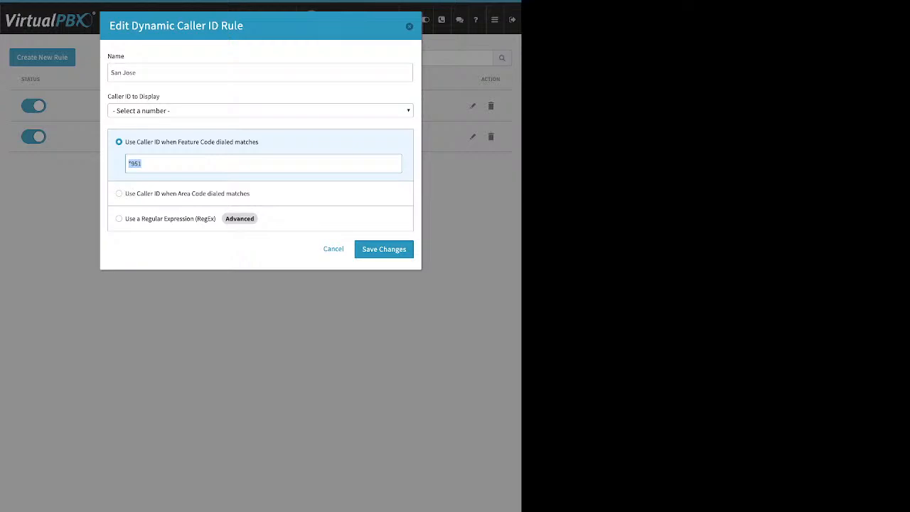
pyautogui.click(145, 163)
pyautogui.click(260, 111)
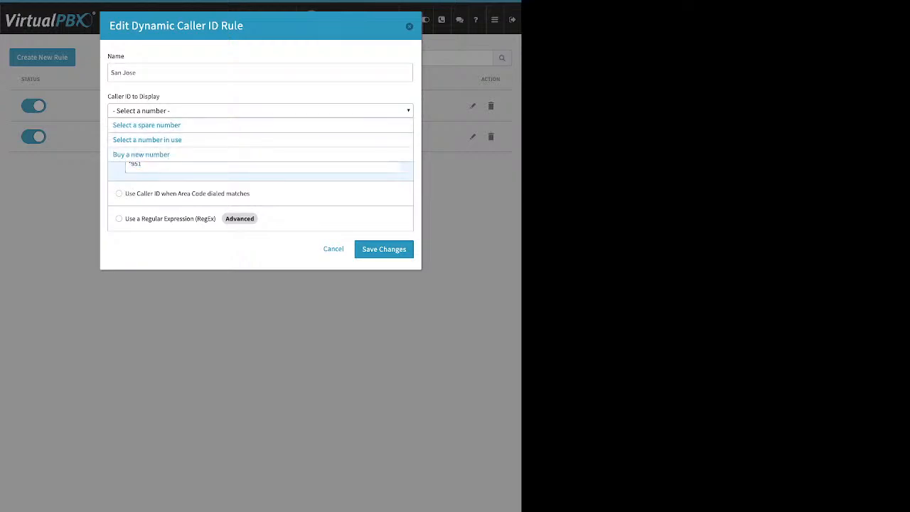
pyautogui.click(260, 111)
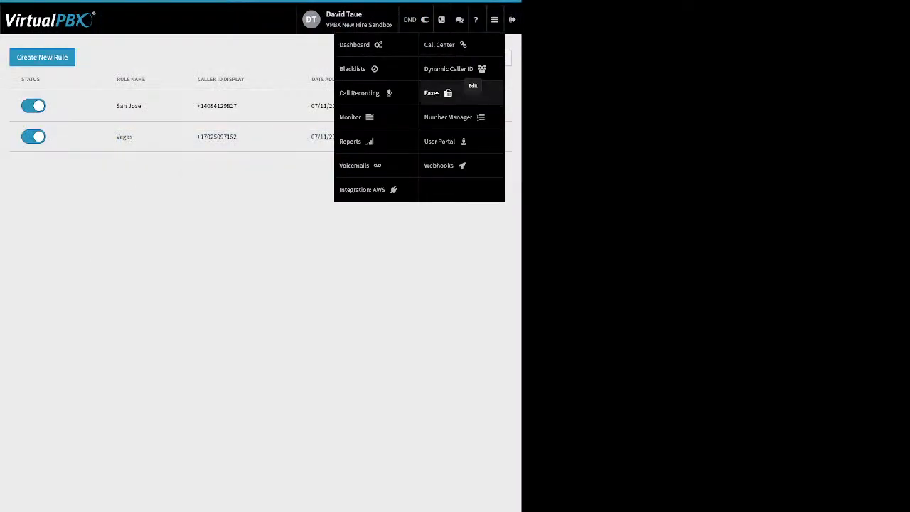
# Open the Faxes app, show the main faxbox's inbound faxes and select the fax received on 08/30/2023
pyautogui.click(434, 92)
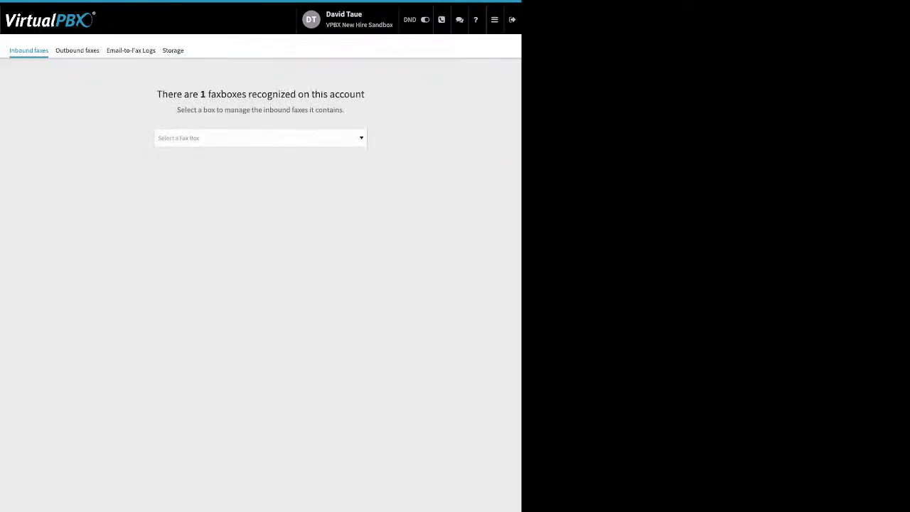
pyautogui.click(260, 138)
pyautogui.click(260, 168)
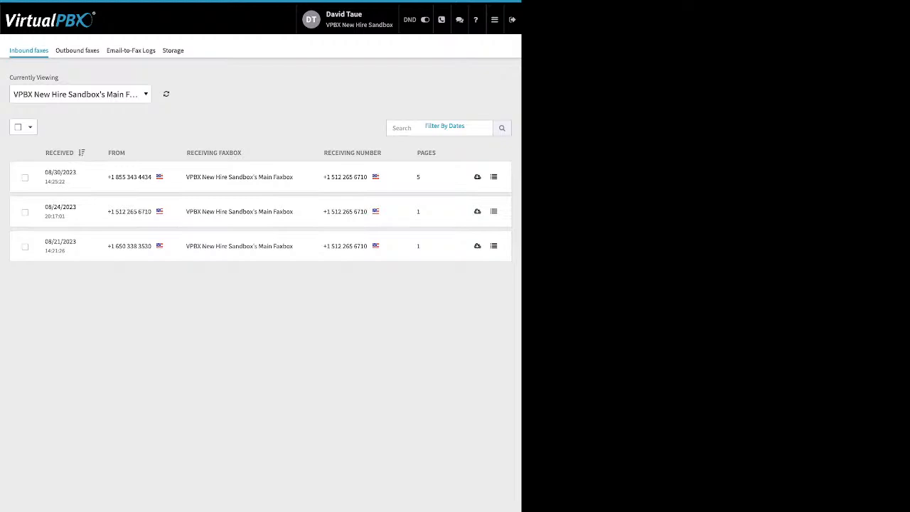
pyautogui.click(25, 177)
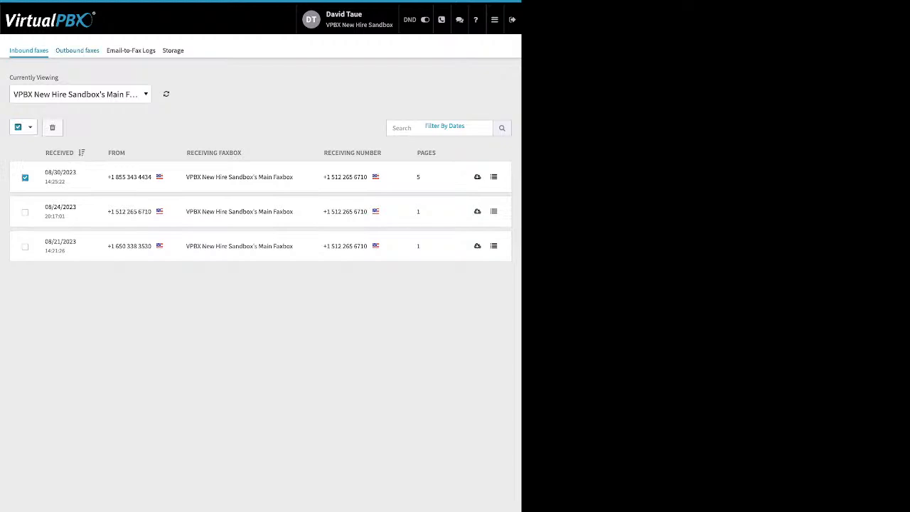
# Show the outbound faxes of the main faxbox and examine their delivery statuses
pyautogui.click(77, 50)
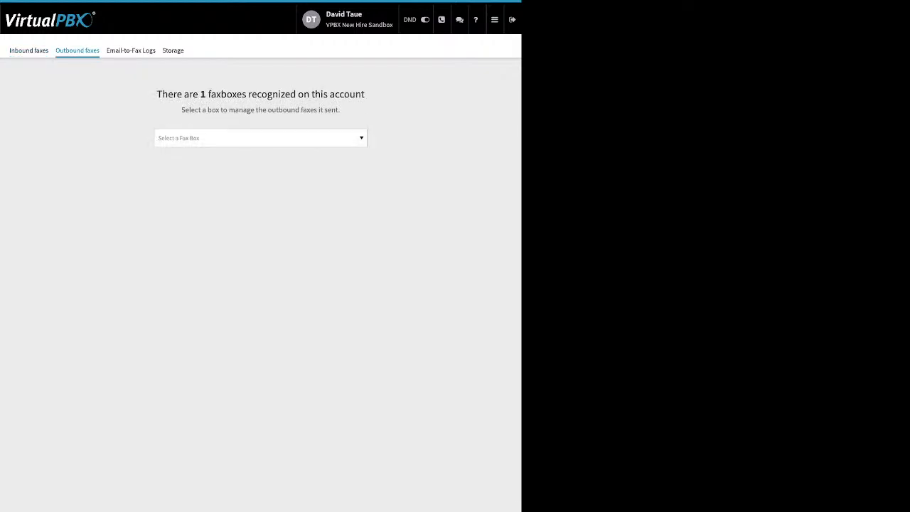
pyautogui.click(260, 138)
pyautogui.click(242, 168)
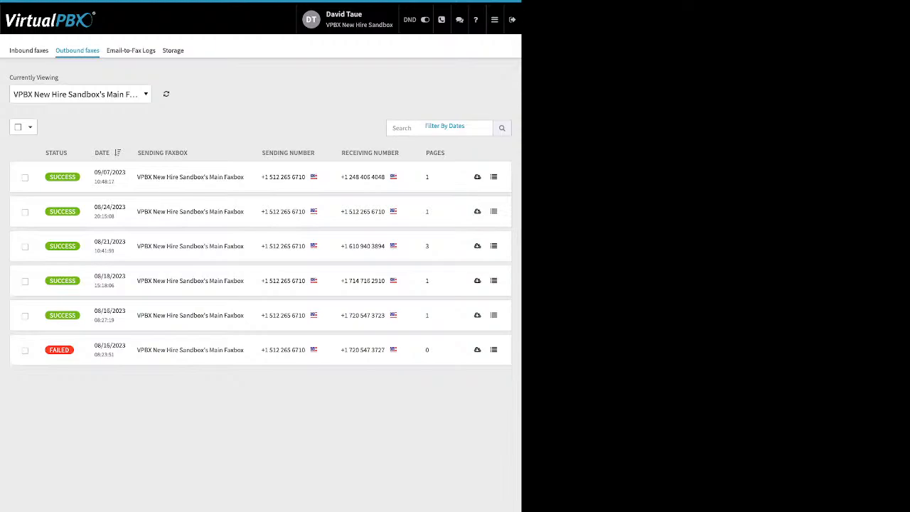
pyautogui.moveTo(59, 349)
# View the email-to-fax logs and examine the error in the logged attempt's technical details
pyautogui.click(131, 50)
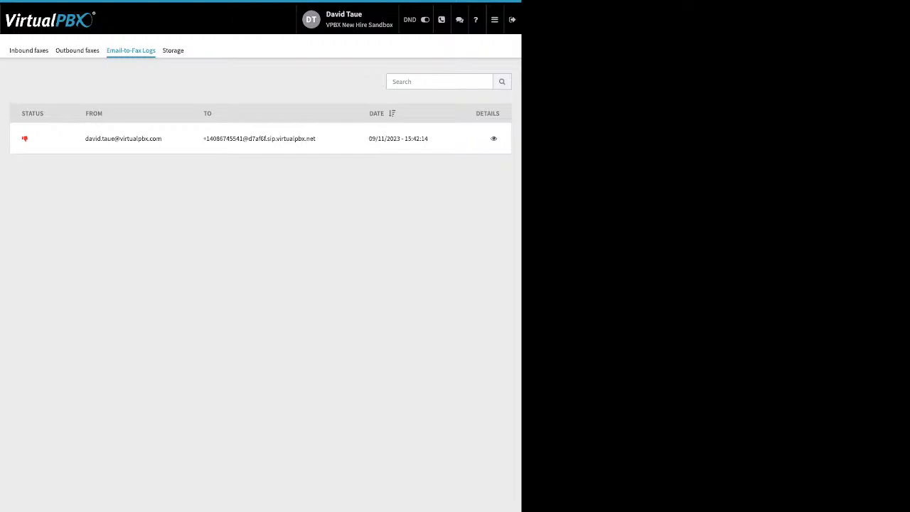
pyautogui.click(494, 139)
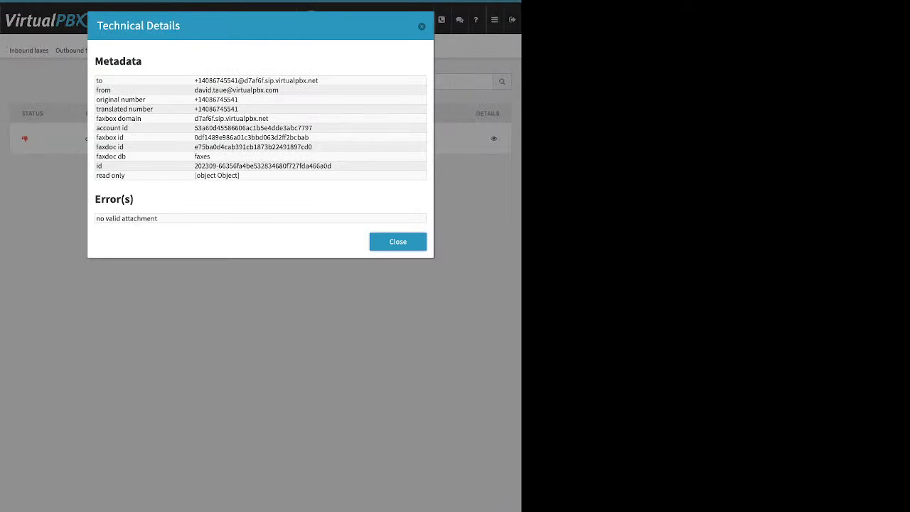
pyautogui.tripleClick(126, 218)
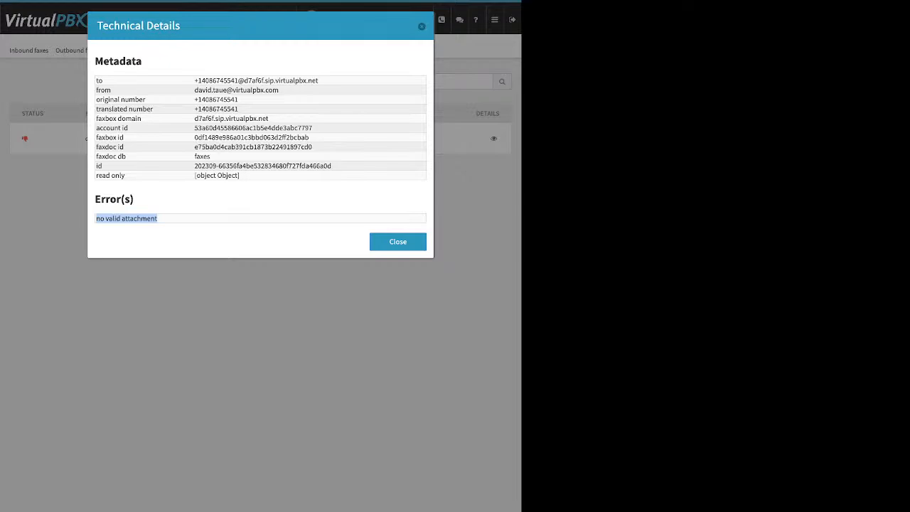
pyautogui.click(422, 27)
# View the spare numbers in the Number Manager app, and open the Webhooks app to view the configured webhooks
pyautogui.moveTo(495, 20)
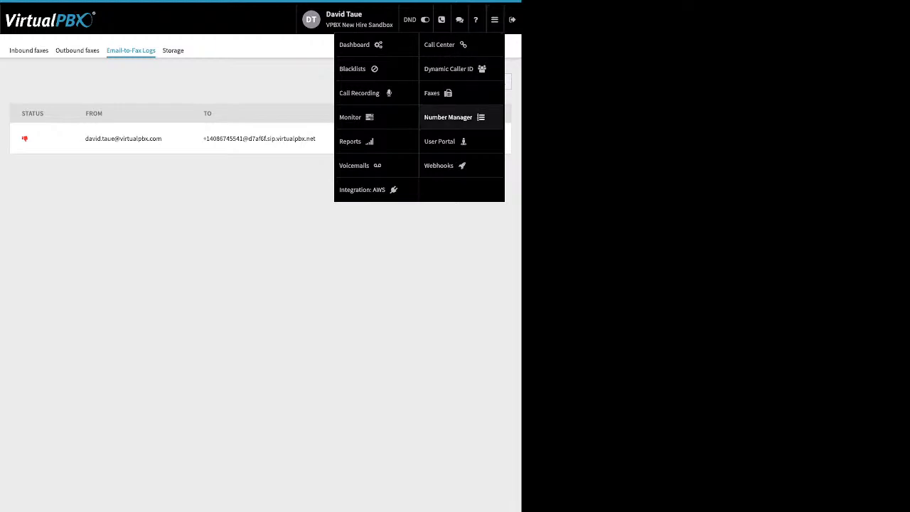
pyautogui.click(448, 117)
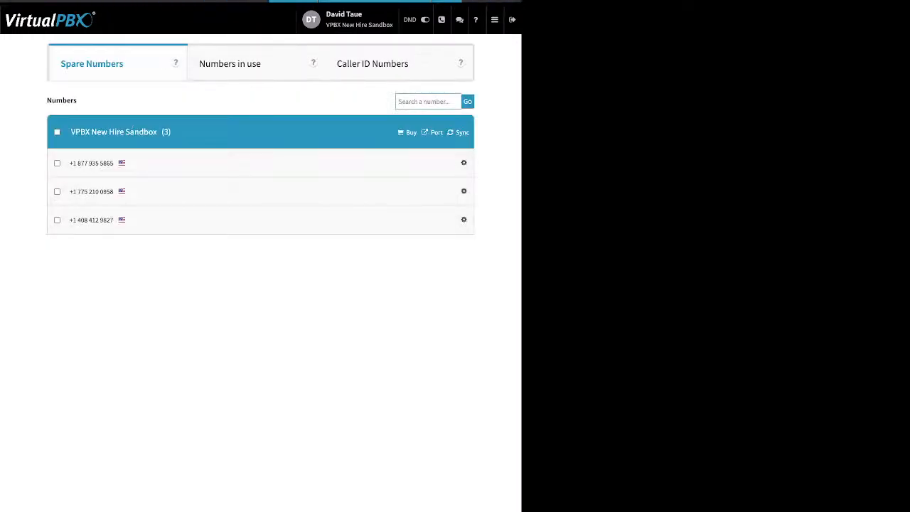
pyautogui.moveTo(495, 19)
pyautogui.click(438, 165)
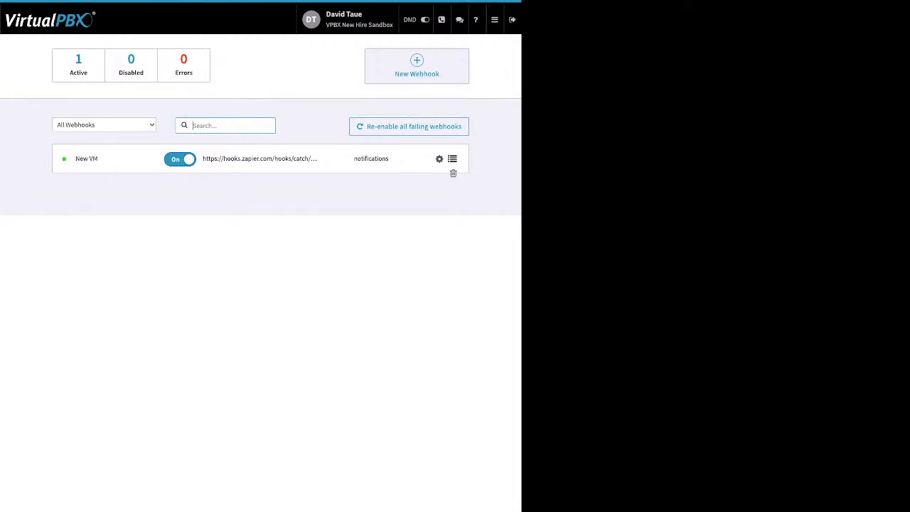
# Open the User Portal and filter the call history to the period from 08/01/2023 to 08/31/2023
pyautogui.moveTo(495, 20)
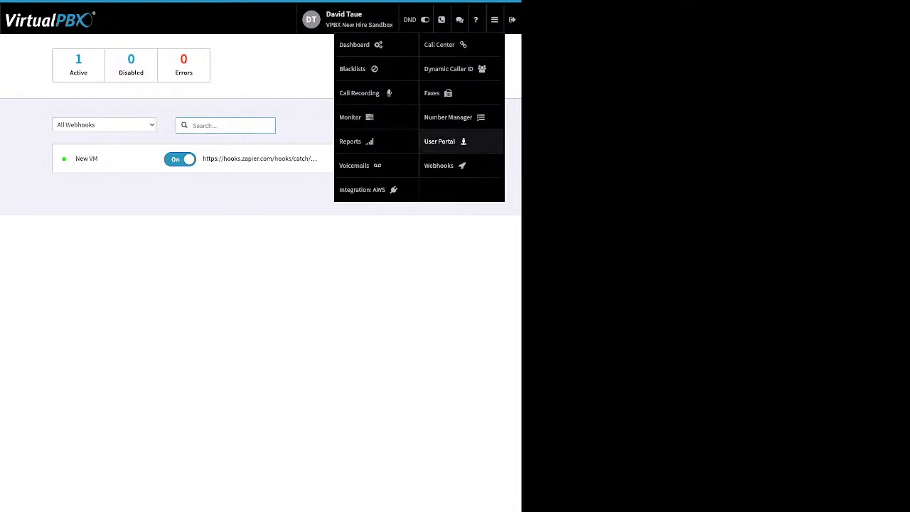
pyautogui.click(441, 140)
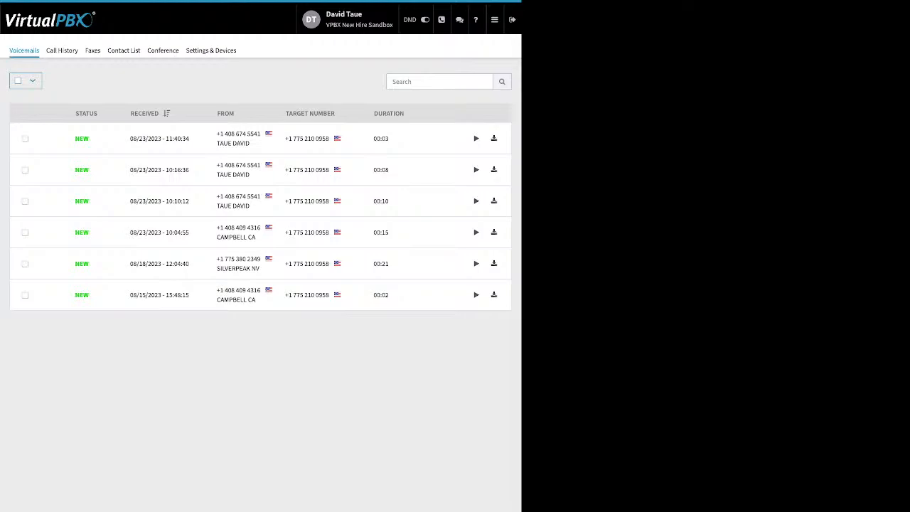
pyautogui.click(61, 49)
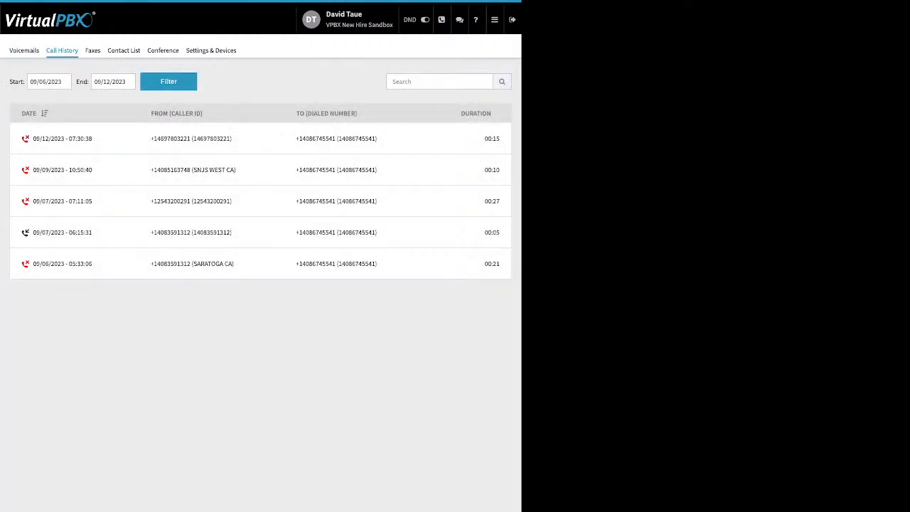
pyautogui.click(61, 82)
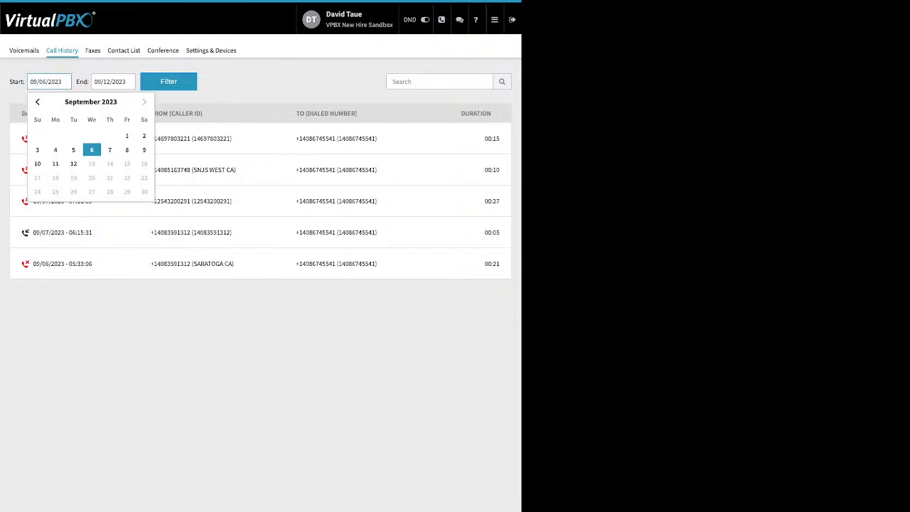
pyautogui.click(38, 101)
pyautogui.click(73, 135)
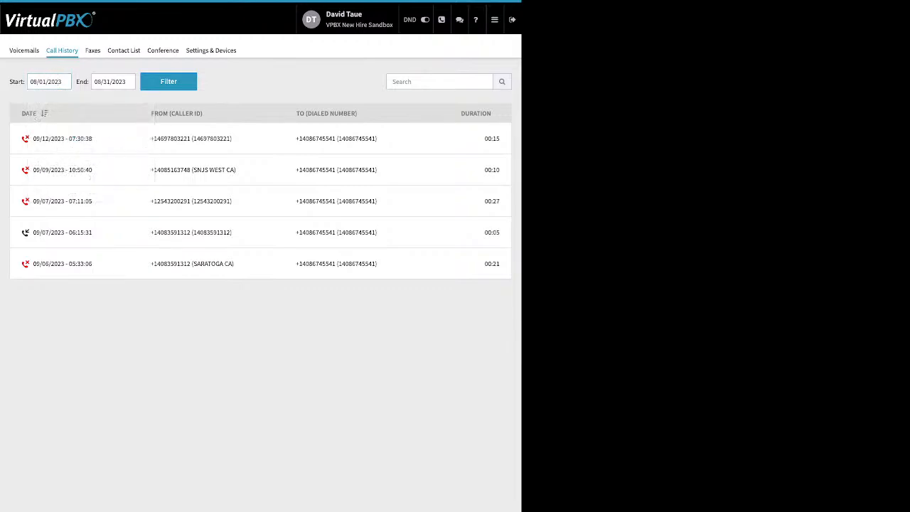
pyautogui.click(168, 81)
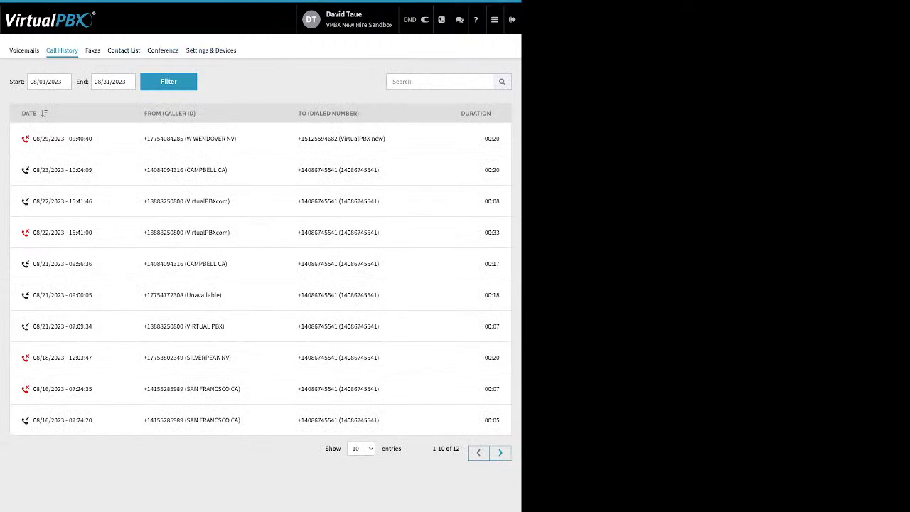
# View the user's faxes and contact list in the User Portal
pyautogui.click(93, 50)
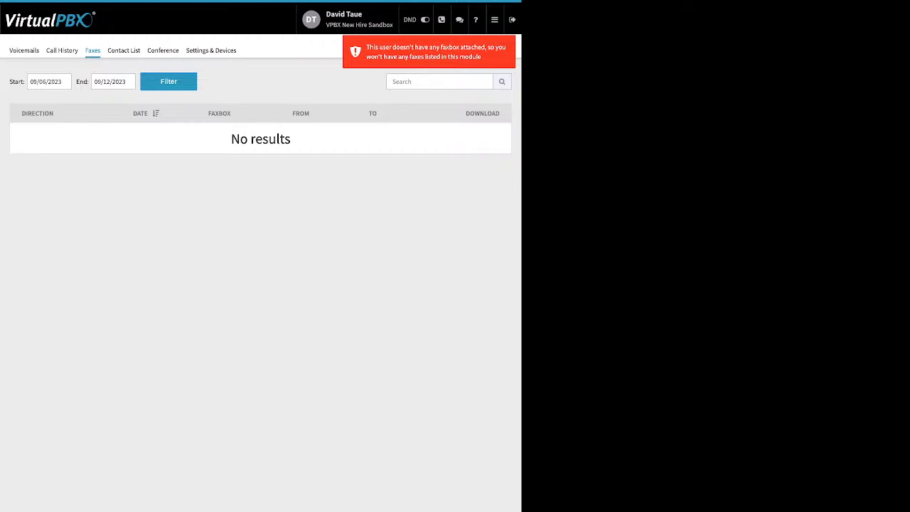
pyautogui.click(124, 51)
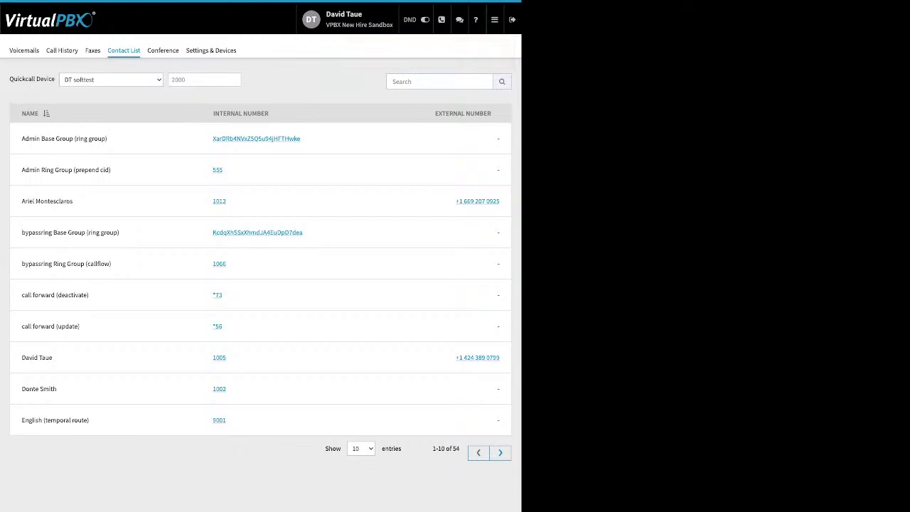
# Open the user's conference page and examine the moderator and participant PIN, join and tone settings
pyautogui.click(163, 50)
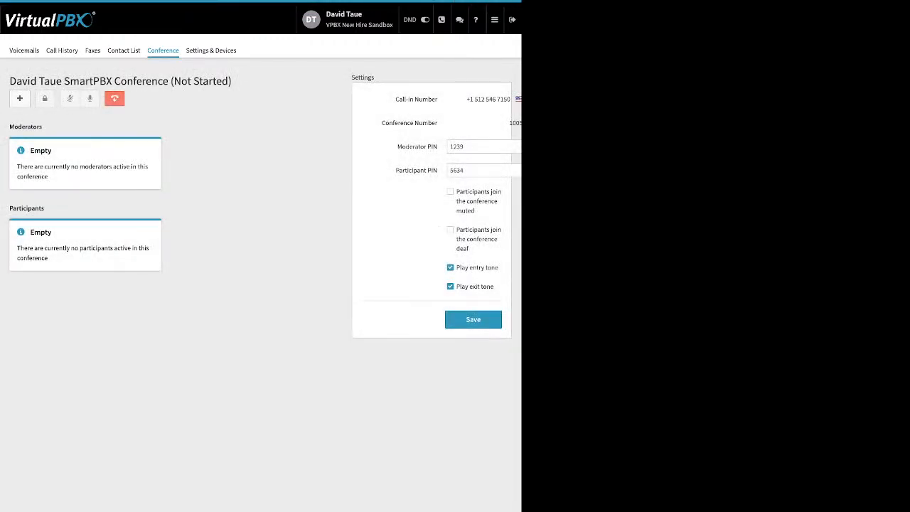
pyautogui.moveTo(396, 145); pyautogui.dragTo(440, 170)
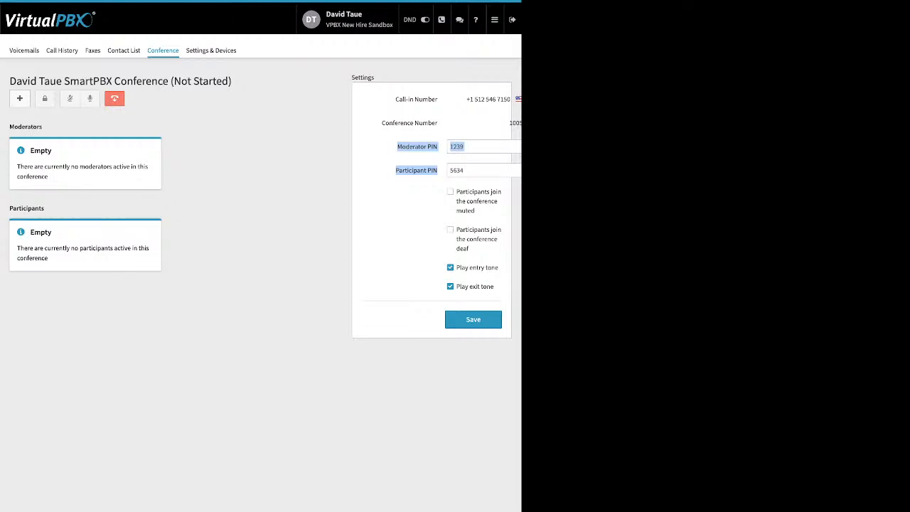
pyautogui.moveTo(456, 191); pyautogui.dragTo(492, 288)
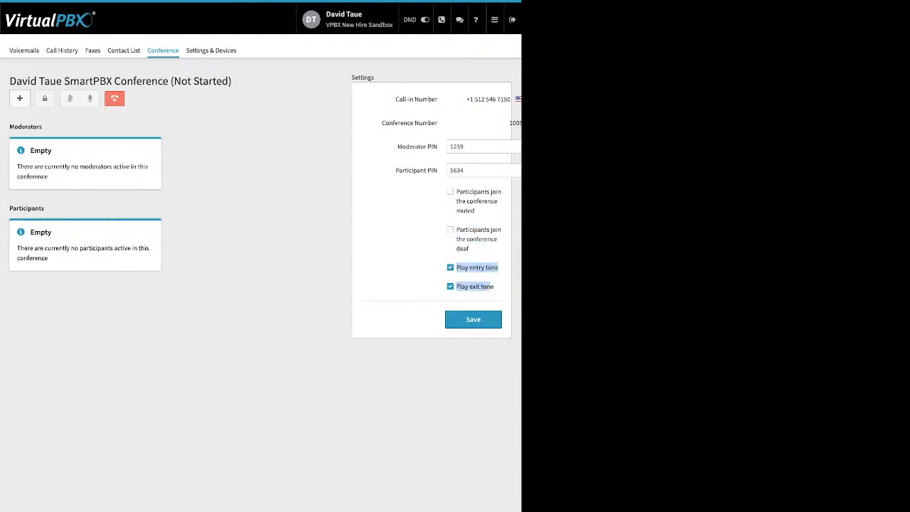
pyautogui.click(495, 288)
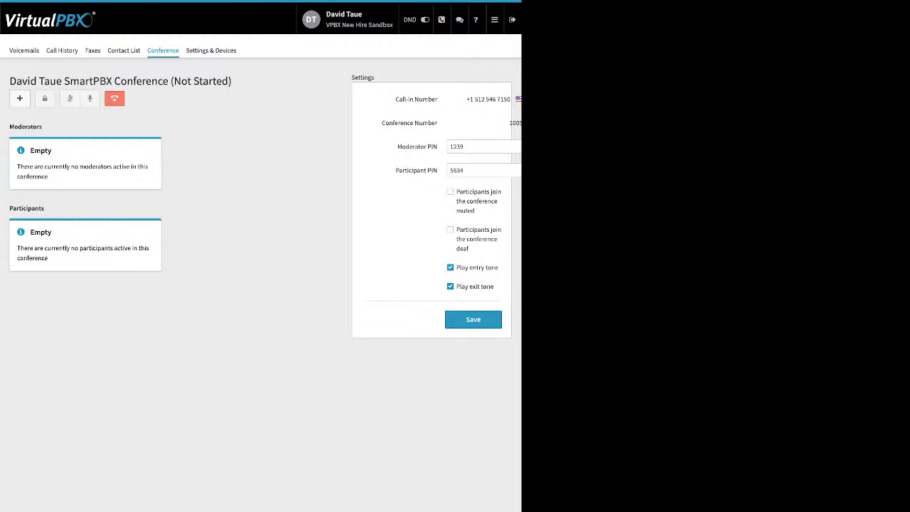
# In the user's settings and devices, enable call forwarding to examine its options, disable it again and save the settings
pyautogui.click(211, 51)
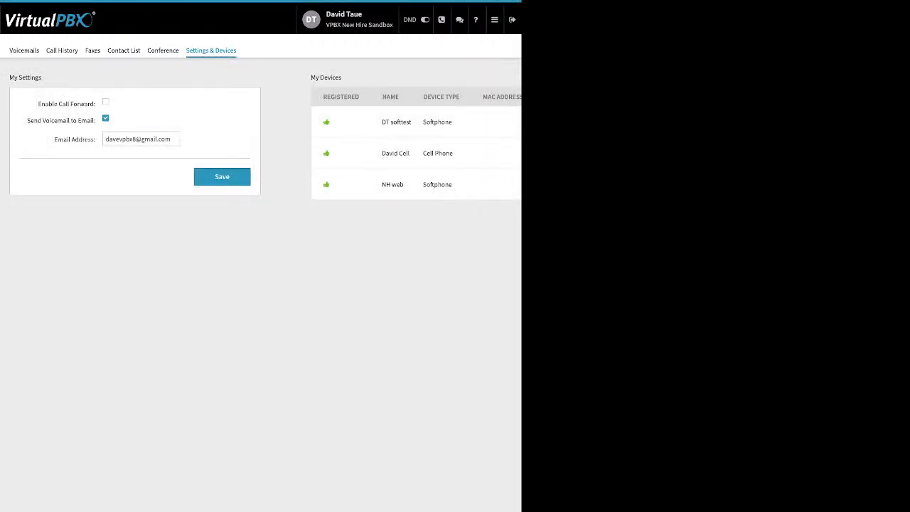
pyautogui.moveTo(94, 104); pyautogui.dragTo(58, 104)
pyautogui.click(68, 105)
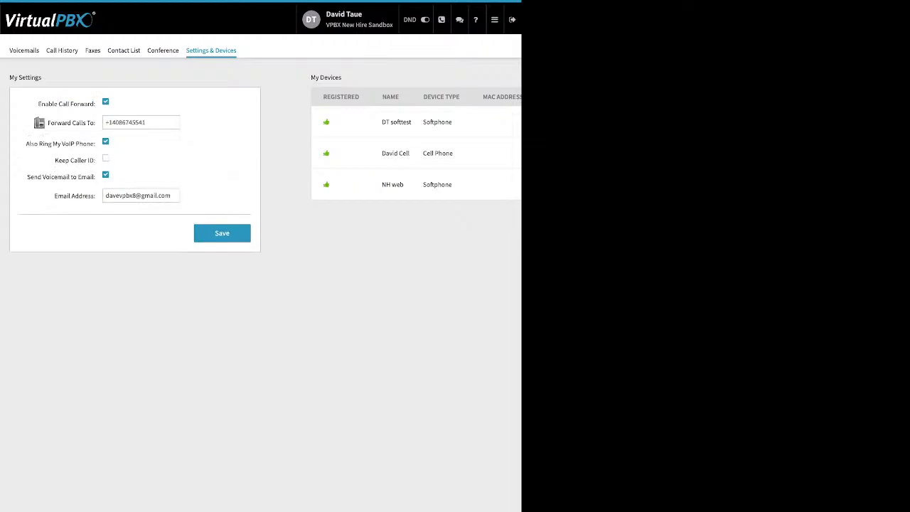
pyautogui.tripleClick(126, 123)
pyautogui.click(105, 102)
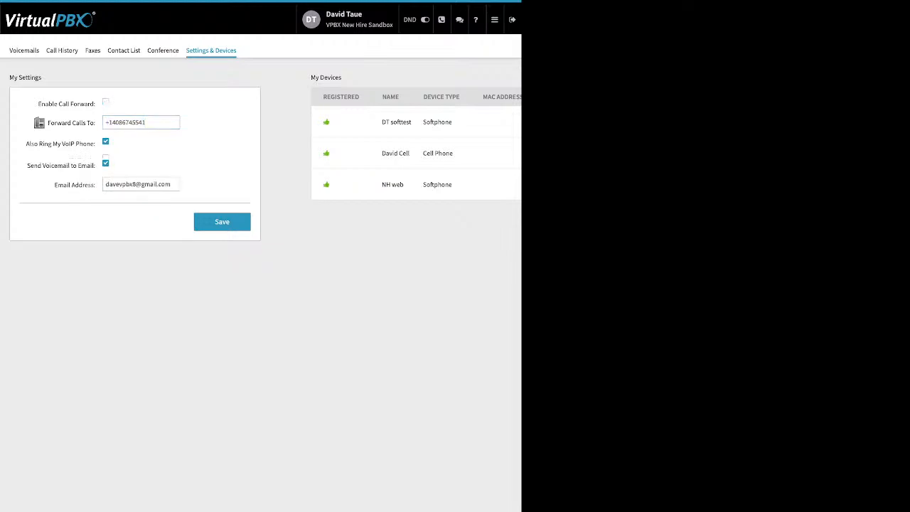
pyautogui.click(222, 177)
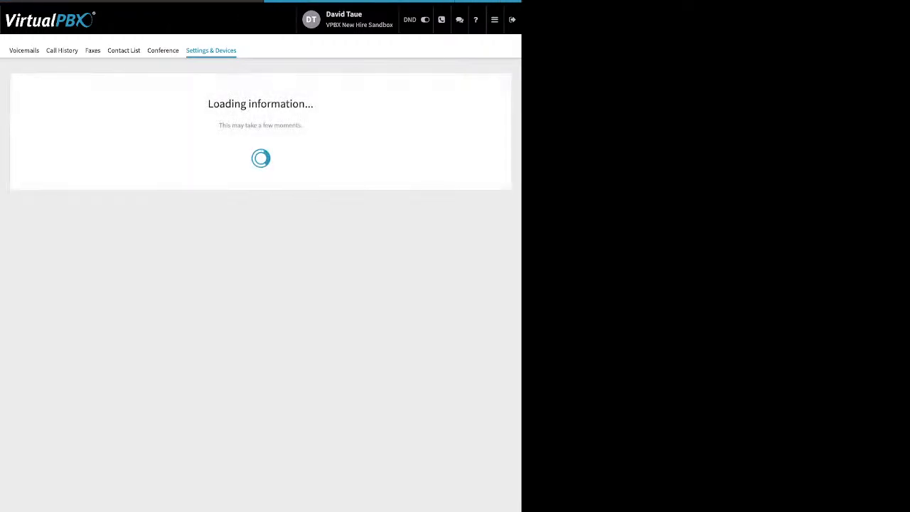
# Return to the main Dashboard app
pyautogui.click(494, 19)
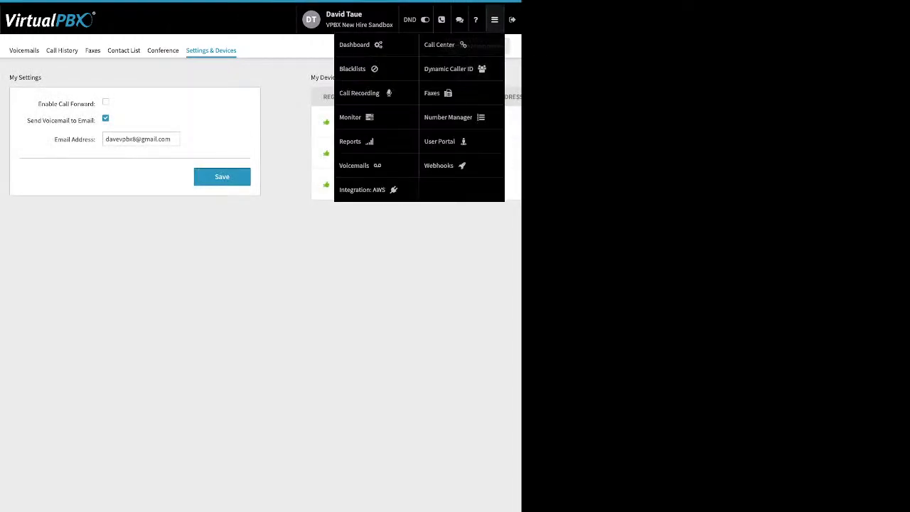
pyautogui.click(357, 42)
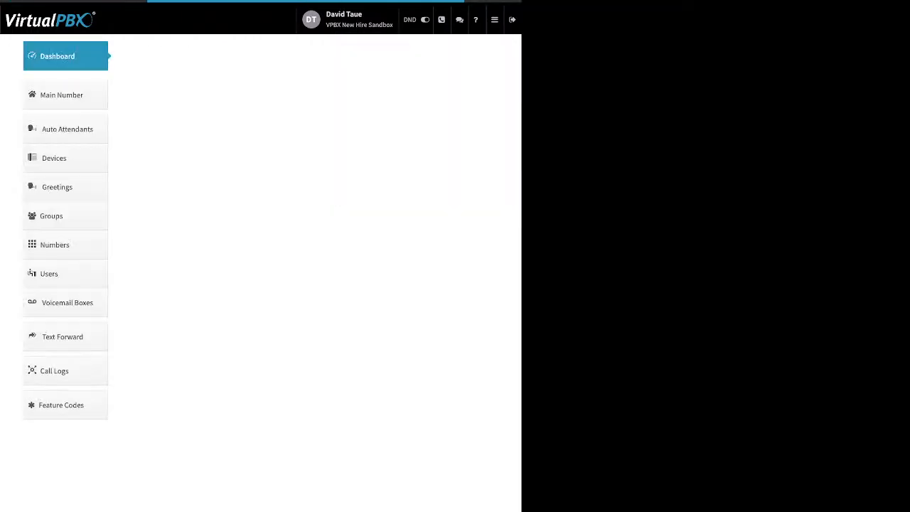